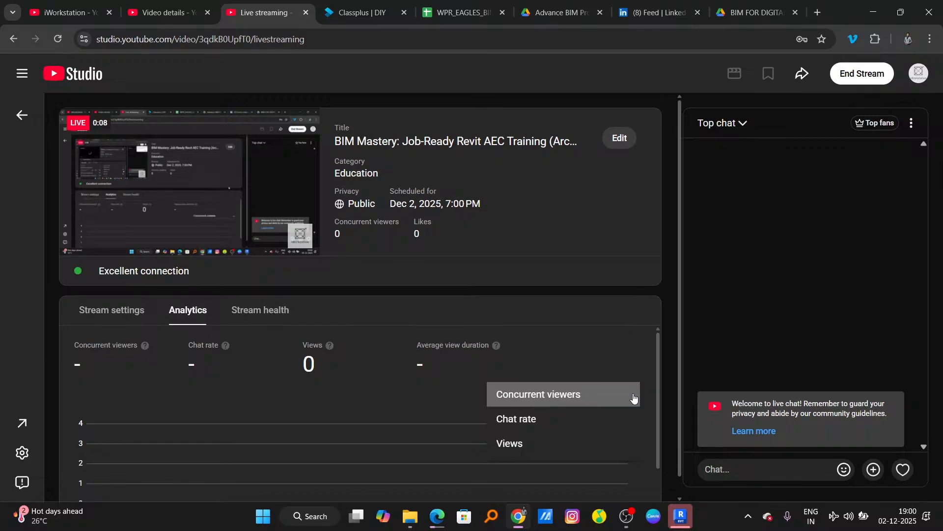
{"action": "left_click", "coordinate": [634, 397]}
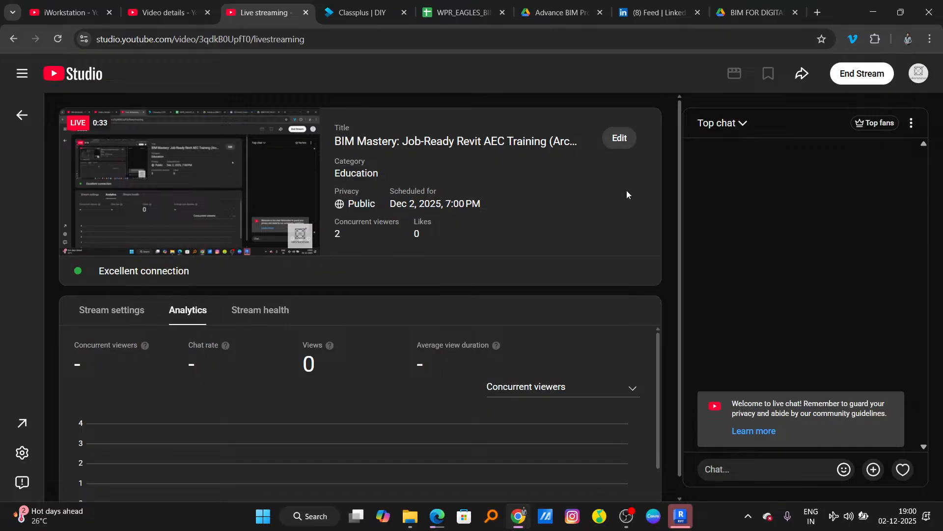
{"action": "left_click", "coordinate": [735, 124]}
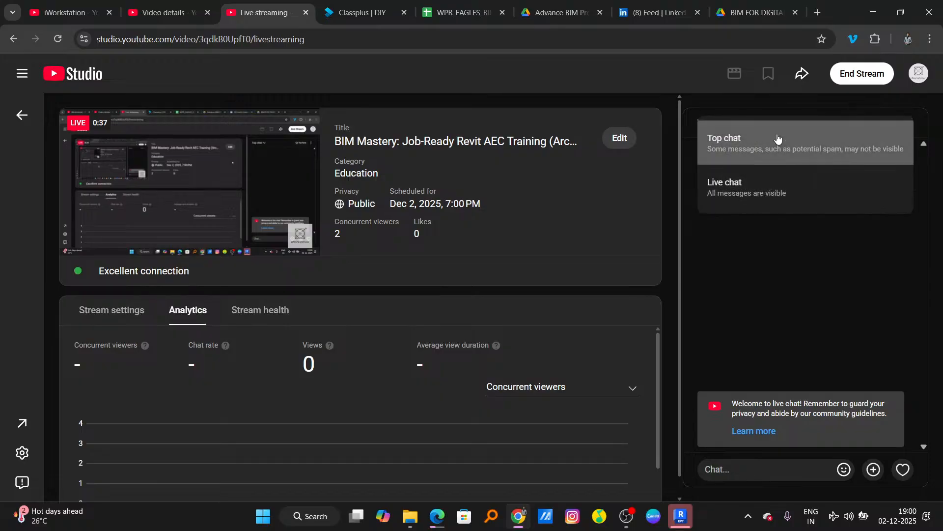
{"action": "left_click", "coordinate": [780, 249]}
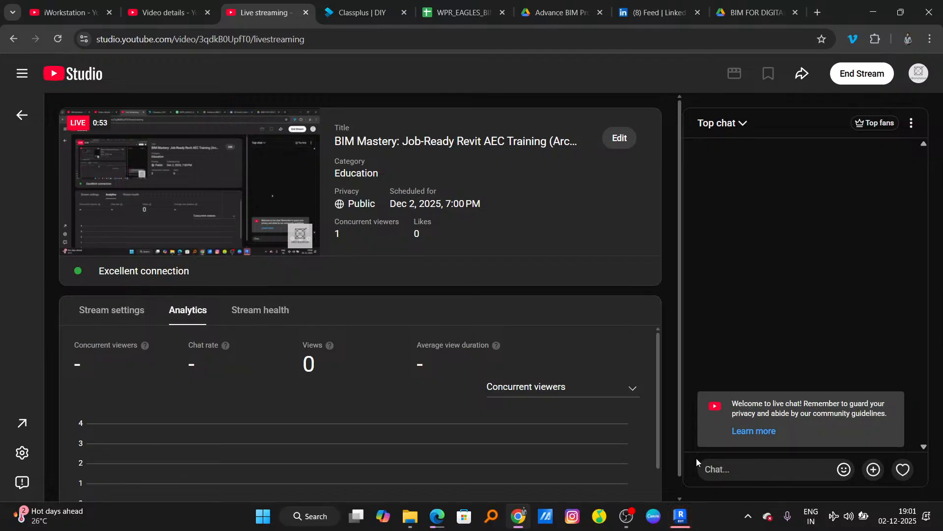
Step: Switch to Revit, ignore the unresolved references and continue opening the project to its architectural drawing sheet
{"action": "left_click", "coordinate": [680, 516]}
{"action": "left_click", "coordinate": [432, 258]}
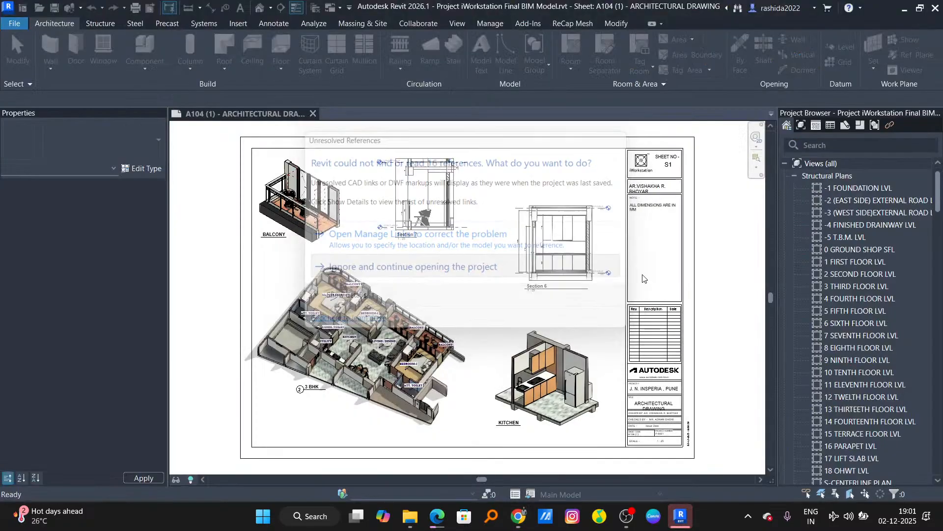
{"action": "scroll", "coordinate": [401, 281], "scroll_direction": "up", "scroll_amount": 3}
{"action": "middle_click_drag", "start_coordinate": [400, 281], "coordinate": [501, 286]}
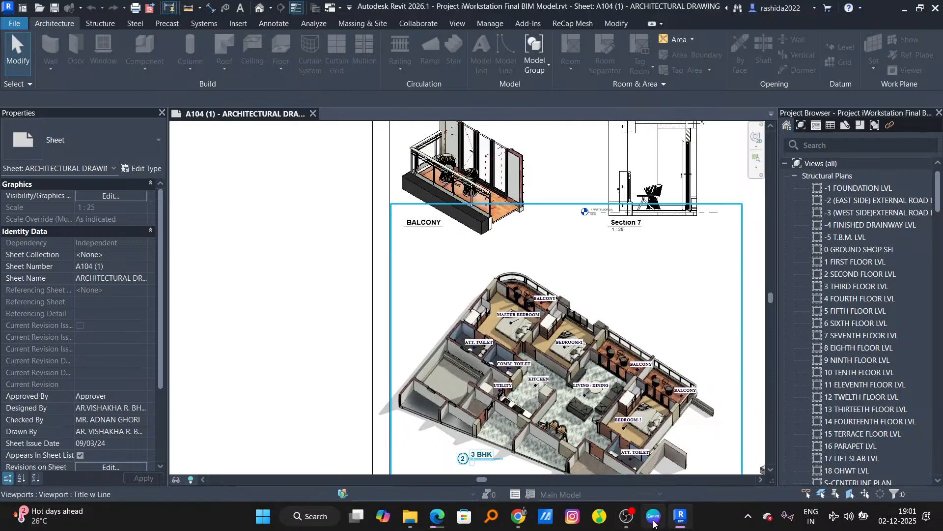
{"action": "left_click", "coordinate": [681, 516]}
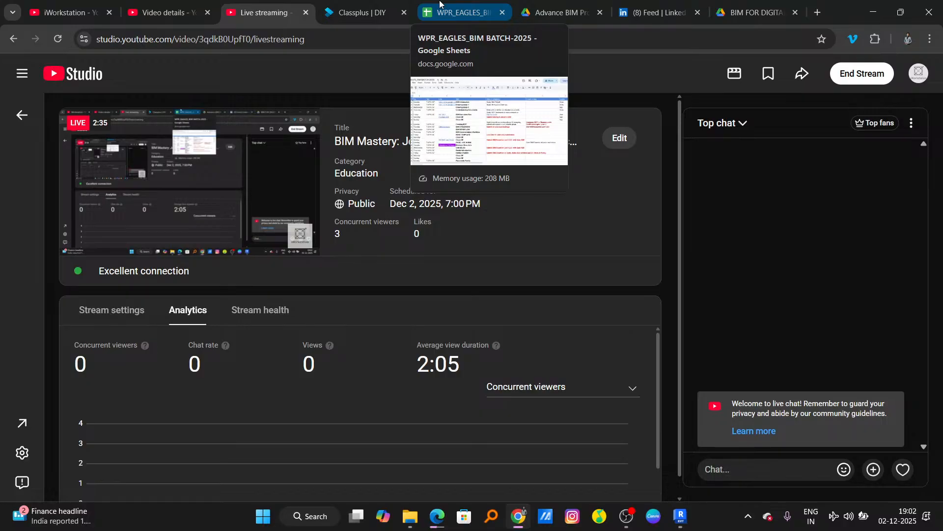
{"action": "left_click", "coordinate": [756, 468]}
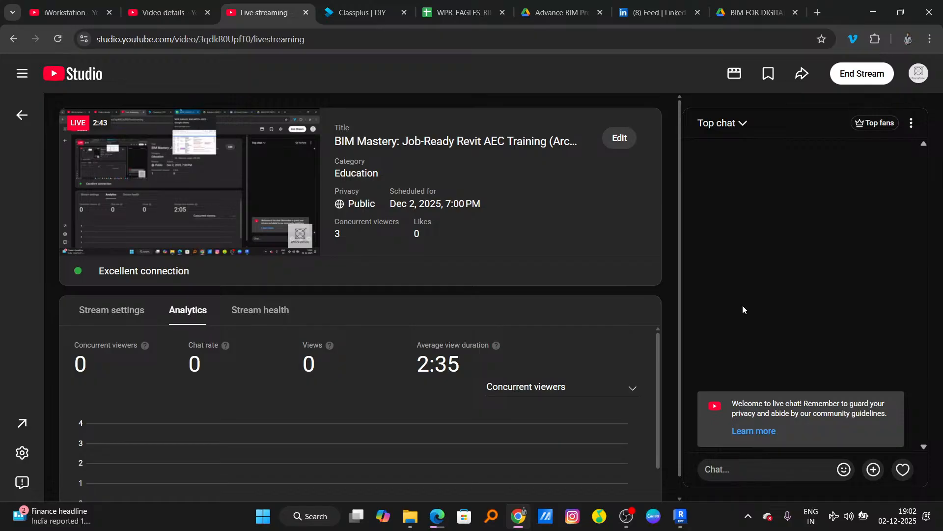
{"action": "left_click", "coordinate": [872, 470]}
{"action": "left_click", "coordinate": [833, 435]}
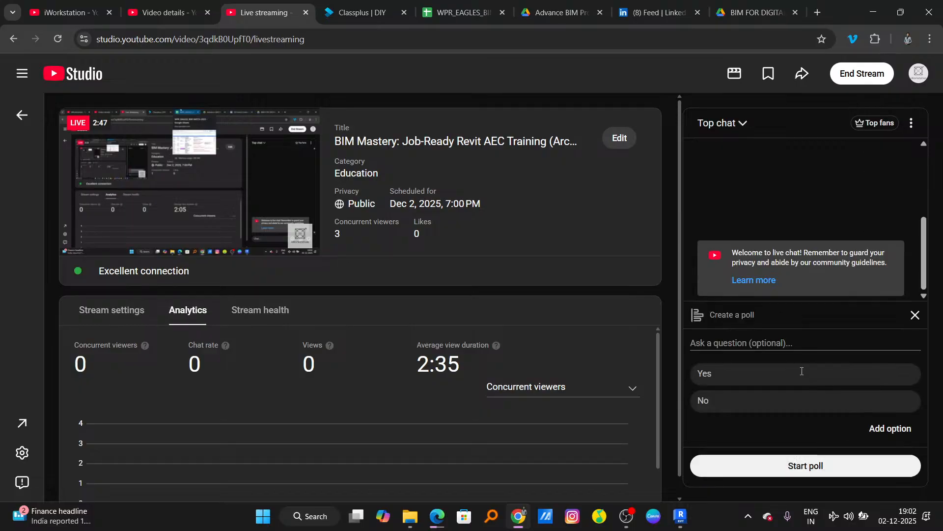
{"action": "left_click", "coordinate": [750, 346]}
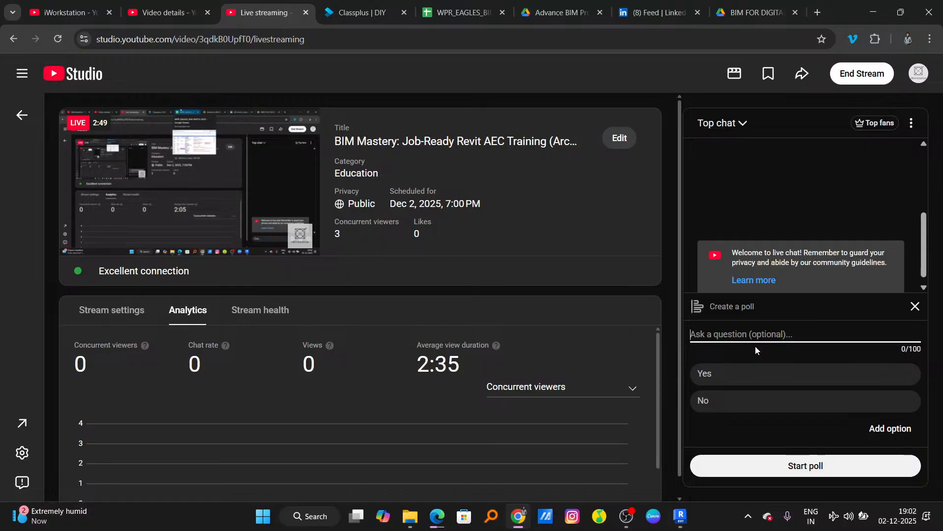
{"action": "type", "text": "Please"}
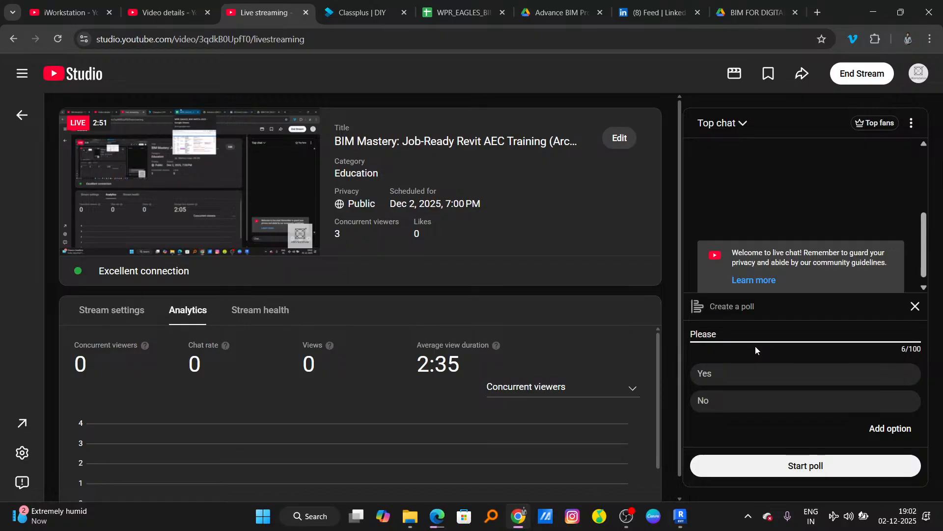
{"action": "key", "text": "BackSpace"}
{"action": "key", "text": "BackSpace"}
{"action": "key", "text": "BackSpace"}
{"action": "key", "text": "BackSpace"}
{"action": "key", "text": "BackSpace"}
{"action": "key", "text": "BackSpace"}
{"action": "left_click", "coordinate": [915, 306]}
Step: Start a live chat Q&A with the prompt "Kindly mention your name and your city."
{"action": "left_click", "coordinate": [874, 469]}
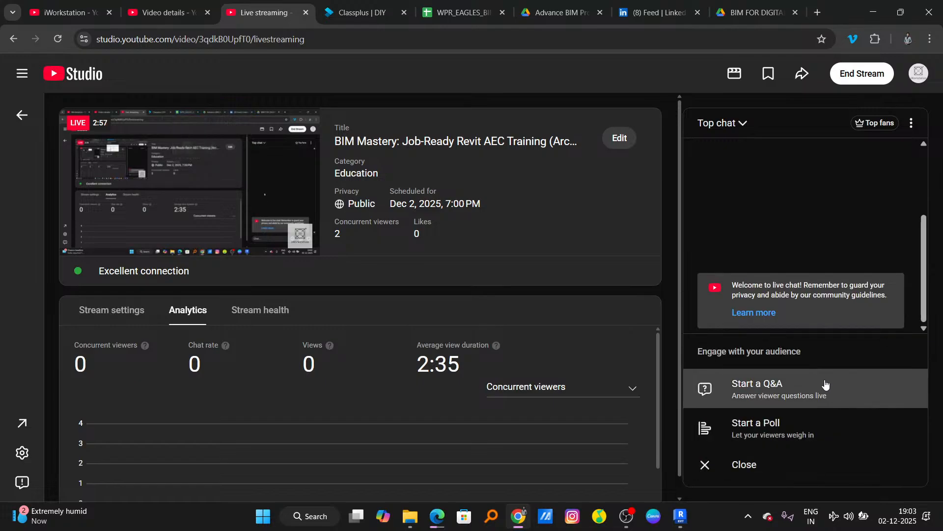
{"action": "left_click", "coordinate": [810, 392]}
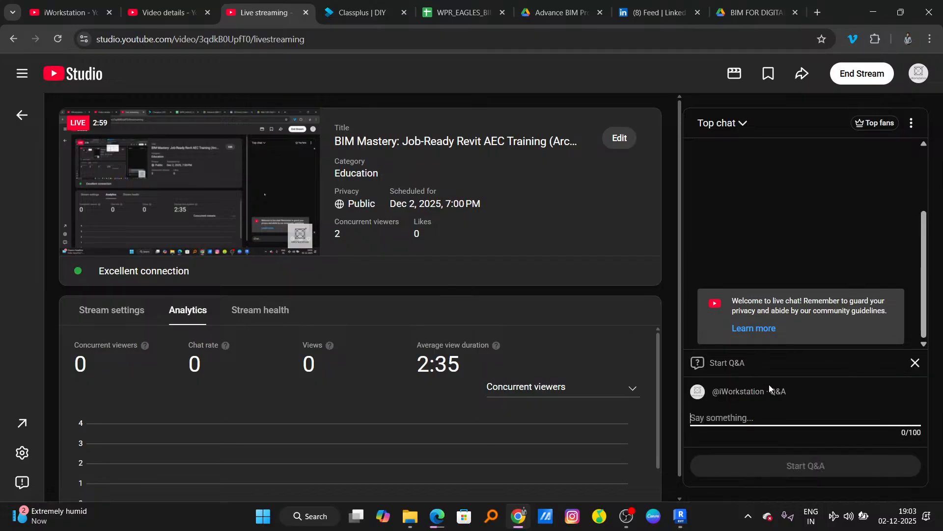
{"action": "type", "text": "Kin"}
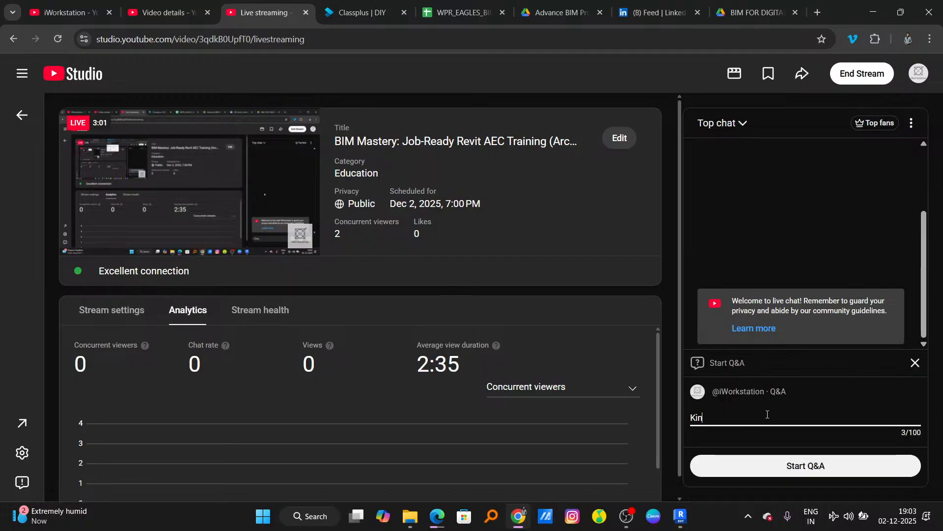
{"action": "type", "text": "dly menation your n"}
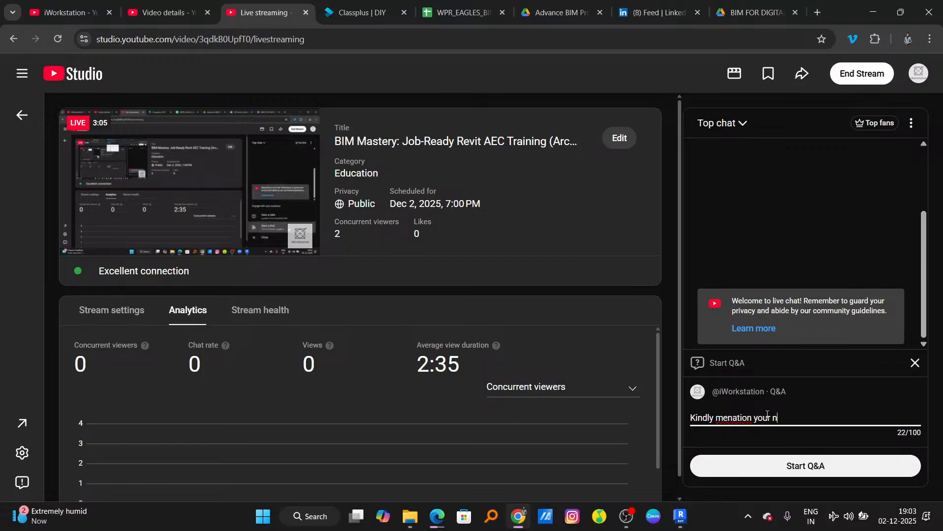
{"action": "type", "text": "ame and "}
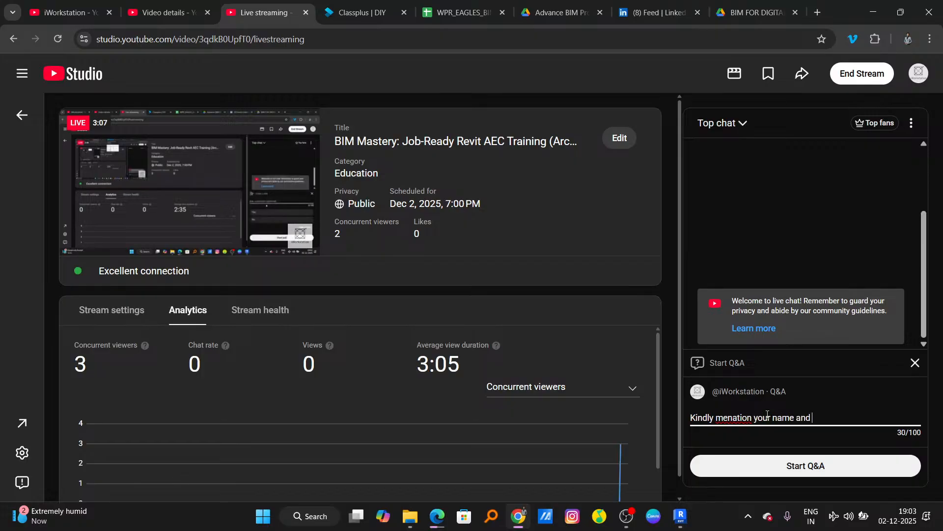
{"action": "type", "text": "your city."}
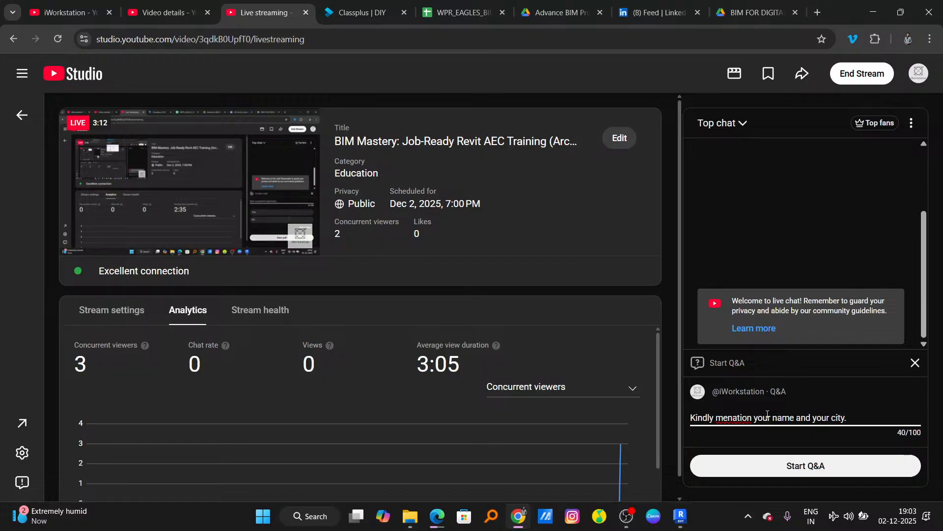
{"action": "right_click", "coordinate": [741, 417]}
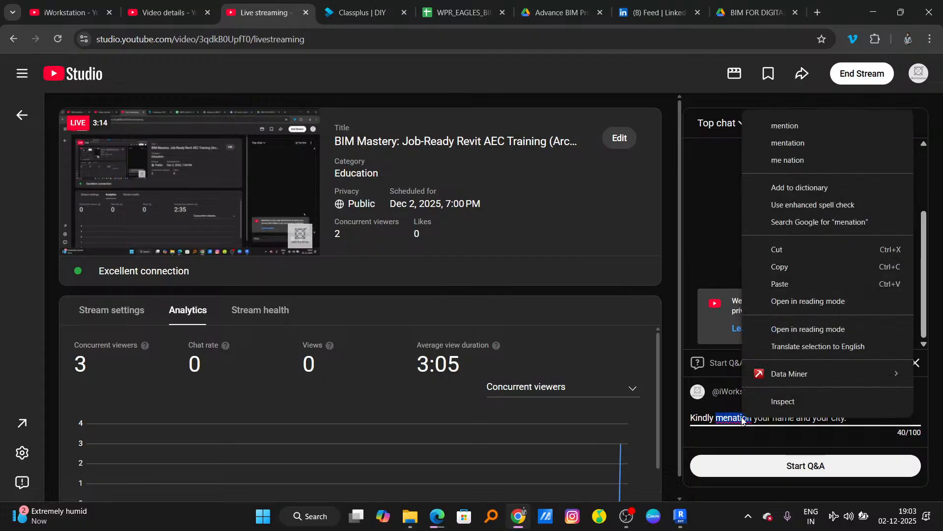
{"action": "left_click", "coordinate": [809, 119]}
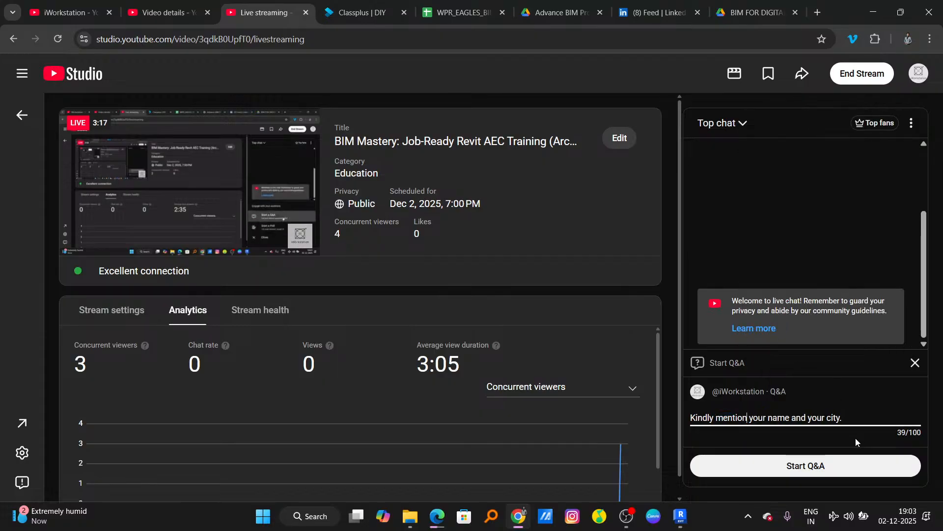
{"action": "left_click", "coordinate": [841, 467]}
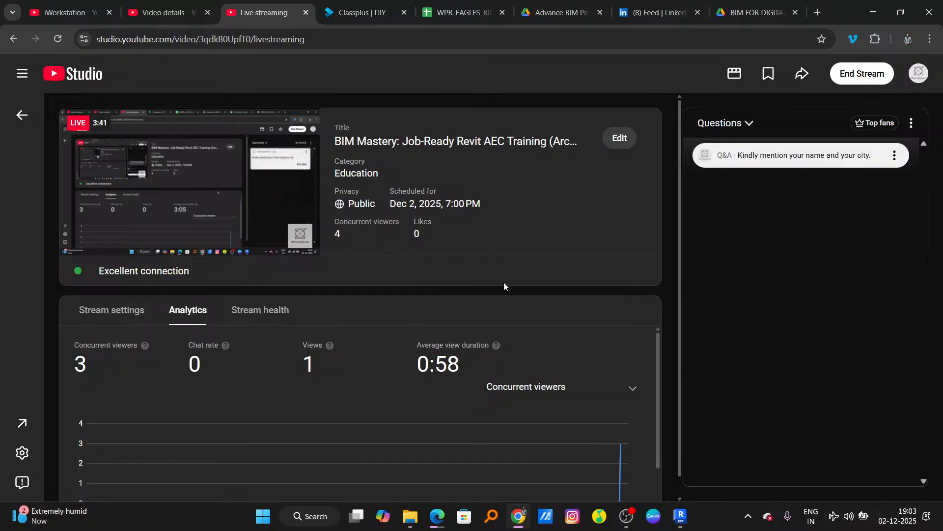
{"action": "scroll", "coordinate": [503, 282], "scroll_direction": "down", "scroll_amount": 1}
{"action": "scroll", "coordinate": [369, 385], "scroll_direction": "down", "scroll_amount": 2}
{"action": "scroll", "coordinate": [629, 405], "scroll_direction": "up", "scroll_amount": 2}
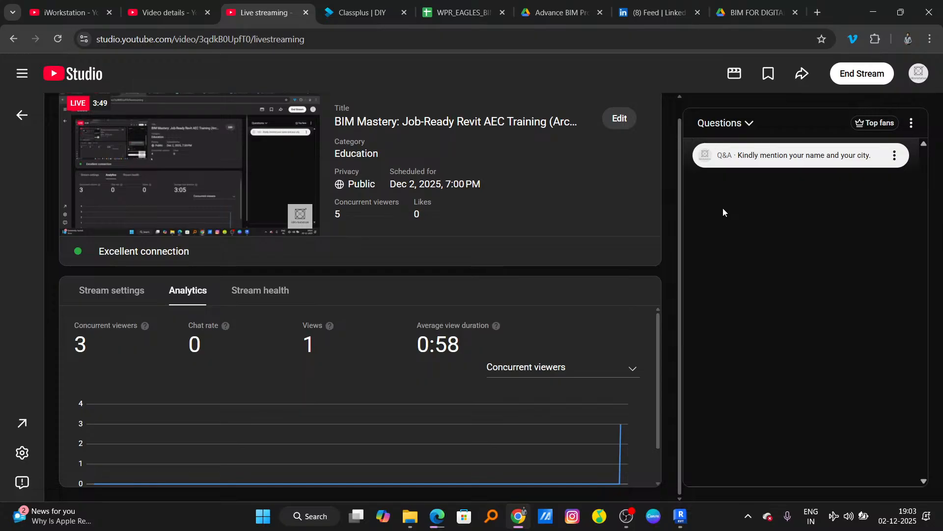
Step: Switch to Revit and examine the apartment tower and its site from several sides in the 3D view
{"action": "left_click", "coordinate": [684, 529]}
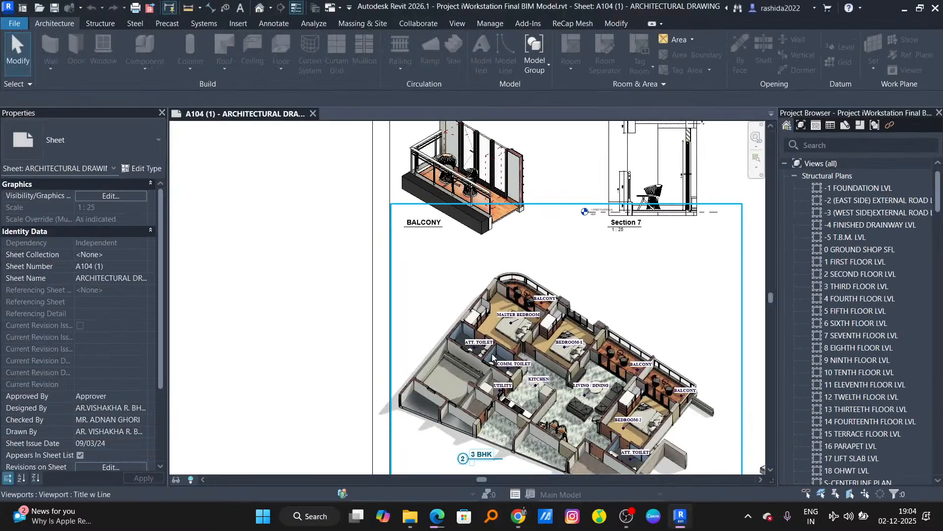
{"action": "scroll", "coordinate": [367, 313], "scroll_direction": "down", "scroll_amount": 4}
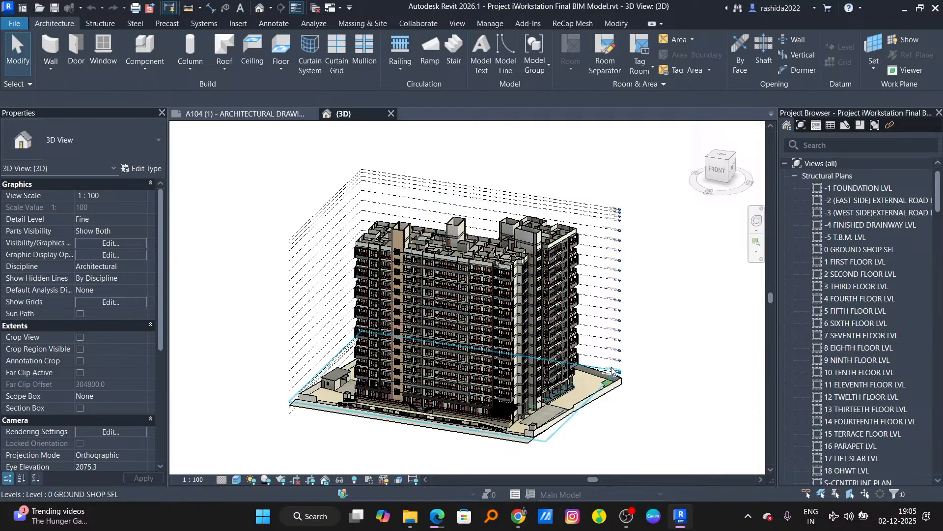
{"action": "mouse_move", "coordinate": [433, 374]}
{"action": "middle_mouse_down", "text": "shift"}
{"action": "mouse_move", "coordinate": [461, 379]}
{"action": "mouse_move", "coordinate": [435, 388]}
{"action": "middle_mouse_up", "text": "shift"}
{"action": "scroll", "coordinate": [435, 388], "scroll_direction": "up", "scroll_amount": 2}
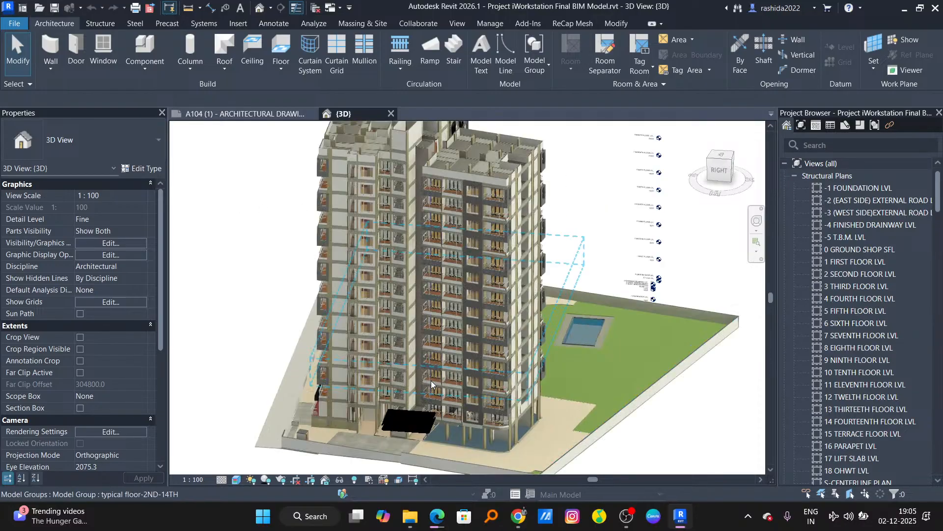
{"action": "middle_click_drag", "start_coordinate": [511, 402], "coordinate": [560, 395], "text": "shift"}
{"action": "scroll", "coordinate": [560, 395], "scroll_direction": "down", "scroll_amount": 3}
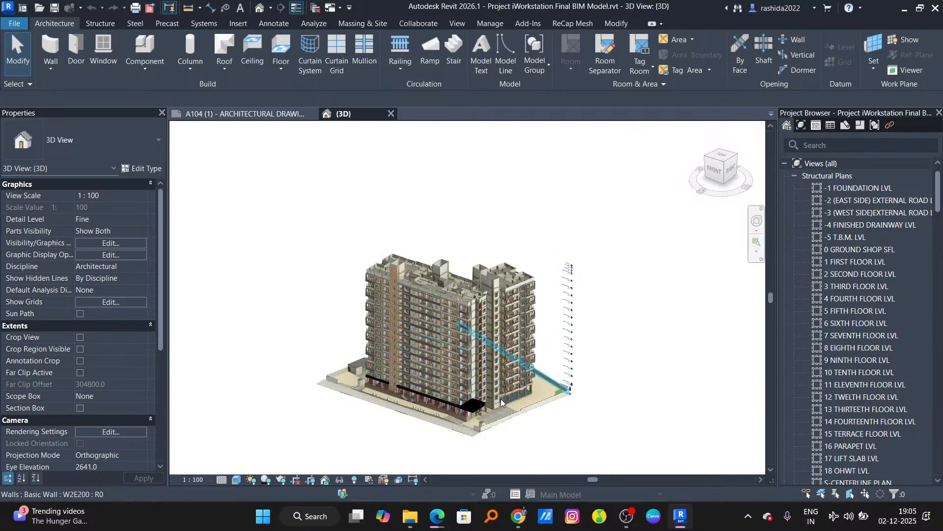
{"action": "scroll", "coordinate": [407, 387], "scroll_direction": "up", "scroll_amount": 5}
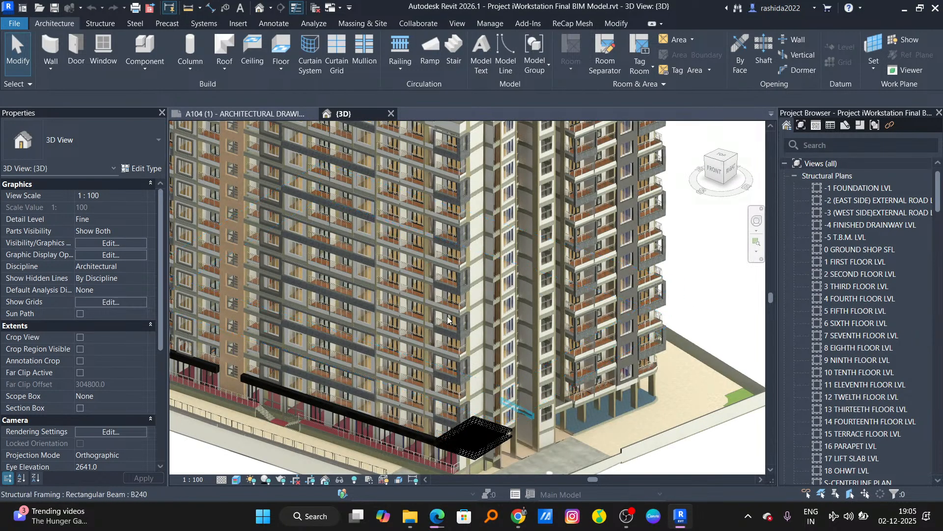
{"action": "scroll", "coordinate": [429, 384], "scroll_direction": "down", "scroll_amount": 3}
{"action": "middle_click_drag", "start_coordinate": [430, 376], "coordinate": [435, 364], "text": "shift"}
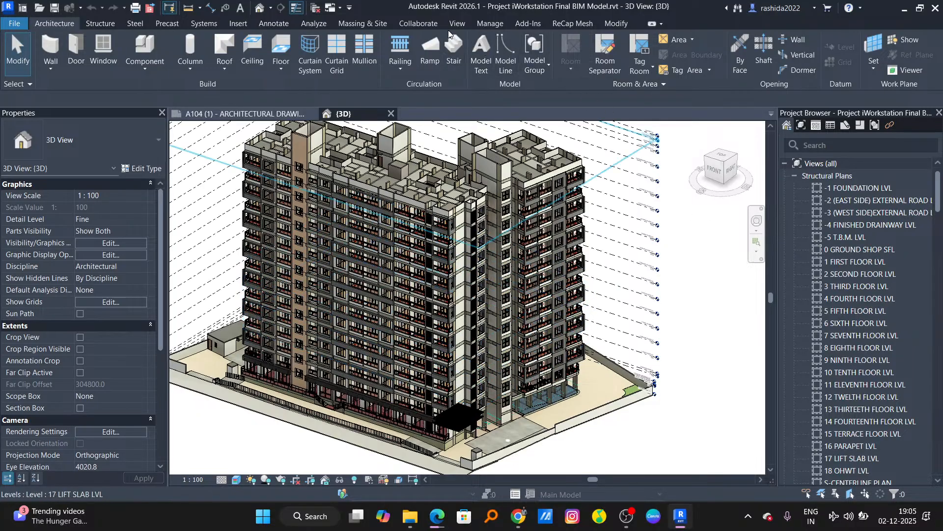
Step: Create a new sheet in the project using the Title_Blocks_A1_Metric : Standard title block
{"action": "scroll", "coordinate": [909, 401], "scroll_direction": "down", "scroll_amount": 2}
{"action": "scroll", "coordinate": [908, 400], "scroll_direction": "down", "scroll_amount": 20}
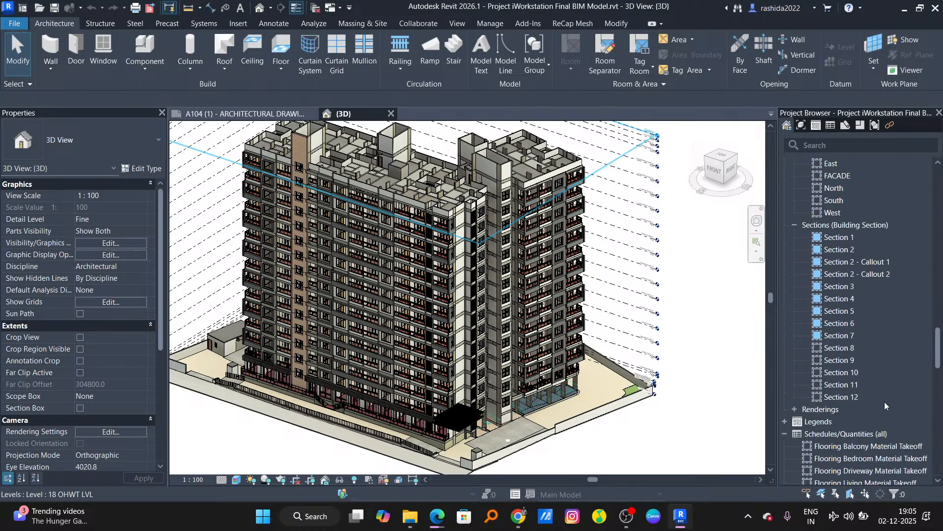
{"action": "scroll", "coordinate": [834, 438], "scroll_direction": "down", "scroll_amount": 10}
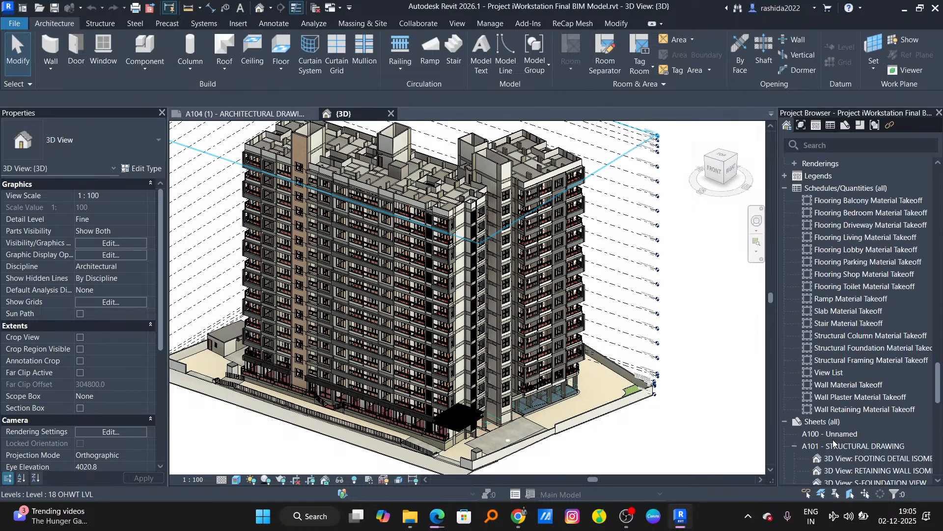
{"action": "right_click", "coordinate": [830, 421]}
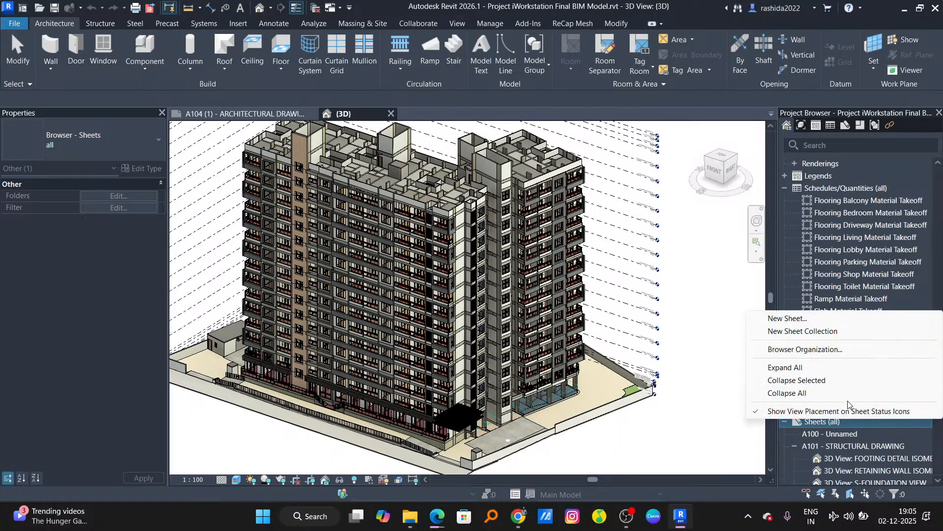
{"action": "left_click", "coordinate": [788, 319]}
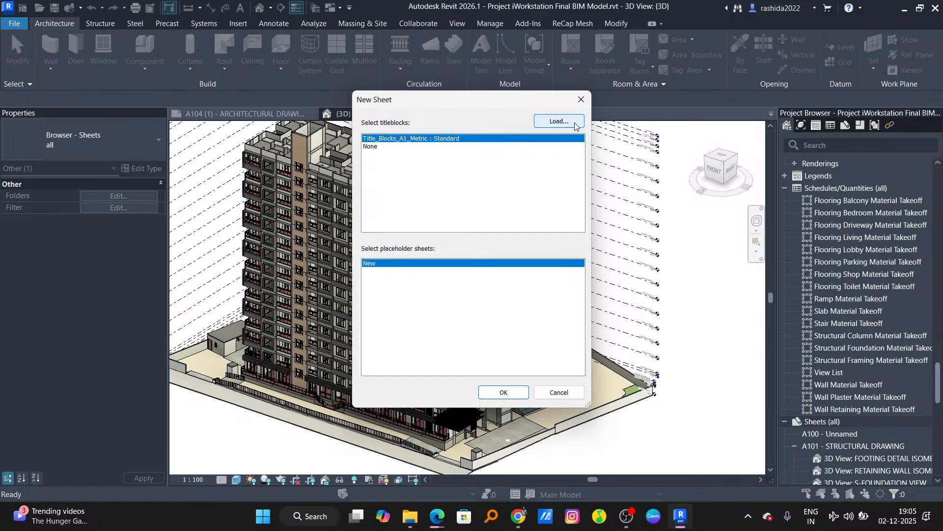
{"action": "left_click", "coordinate": [388, 146]}
{"action": "left_click", "coordinate": [431, 139]}
{"action": "left_click", "coordinate": [503, 392]}
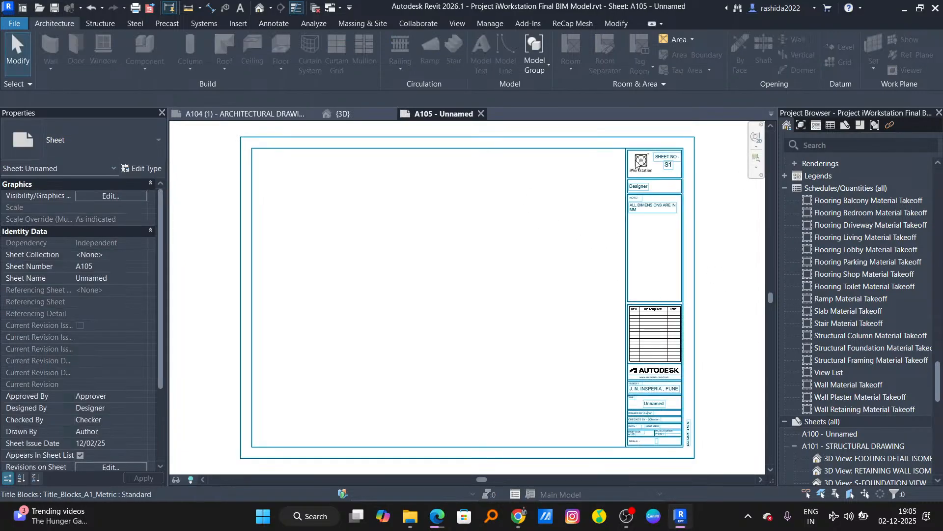
Step: Examine the new sheet's title block, including the logo, designer, notes, revision table and project information fields
{"action": "scroll", "coordinate": [637, 165], "scroll_direction": "up", "scroll_amount": 3}
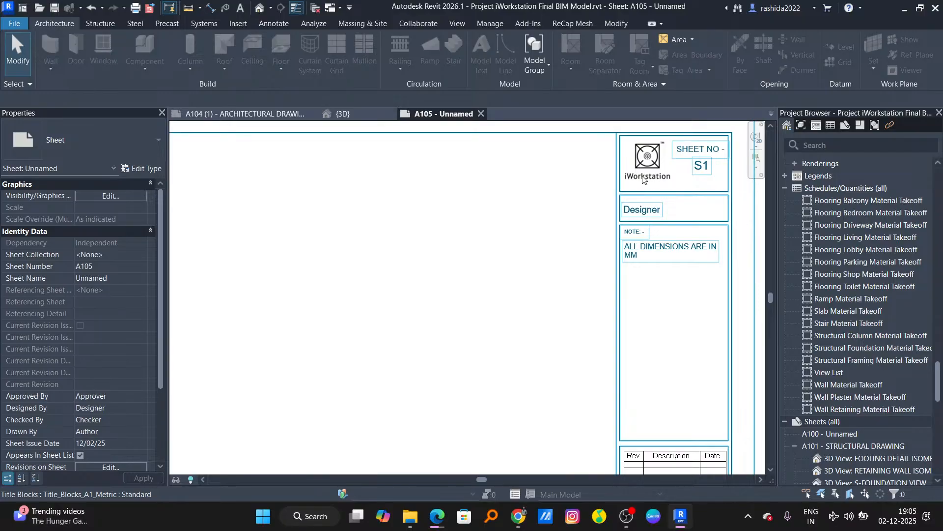
{"action": "scroll", "coordinate": [642, 196], "scroll_direction": "up", "scroll_amount": 3}
{"action": "scroll", "coordinate": [640, 265], "scroll_direction": "down", "scroll_amount": 3}
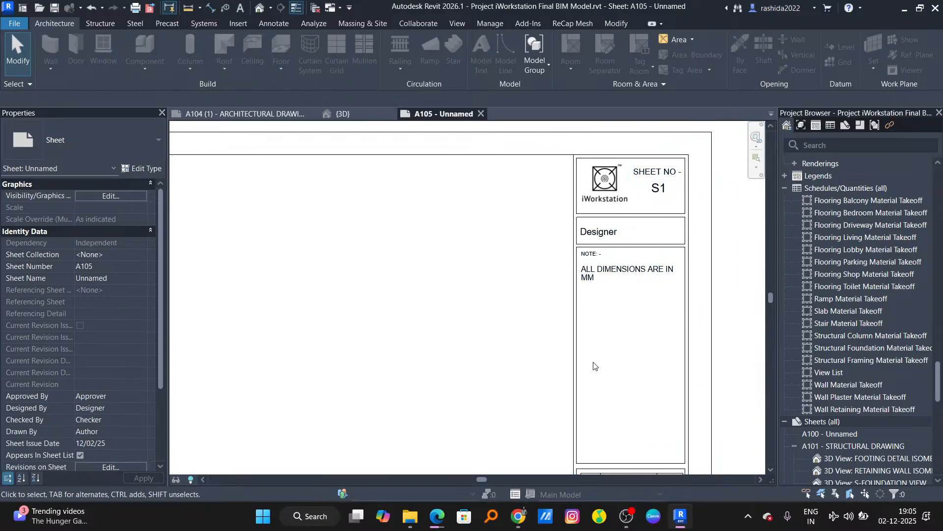
{"action": "scroll", "coordinate": [595, 363], "scroll_direction": "down", "scroll_amount": 3}
{"action": "scroll", "coordinate": [608, 366], "scroll_direction": "up", "scroll_amount": 2}
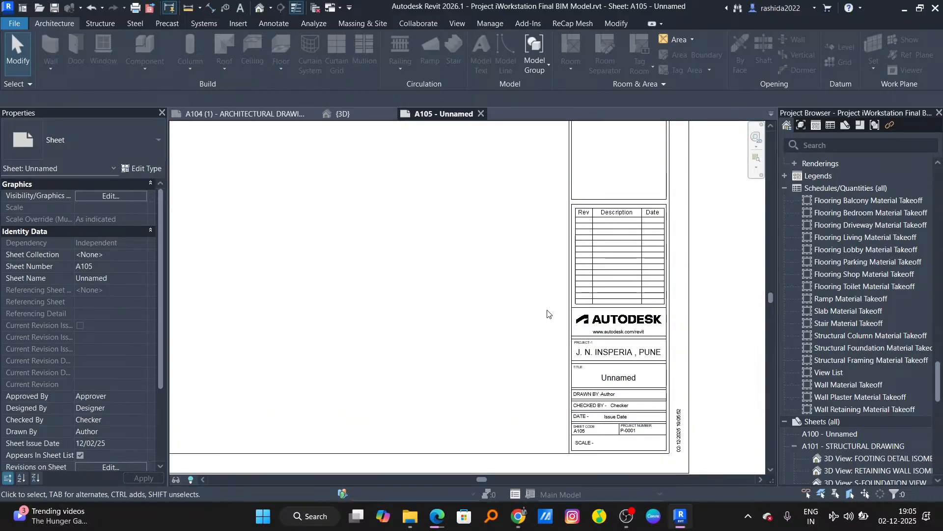
{"action": "middle_click_drag", "start_coordinate": [499, 249], "coordinate": [630, 362]}
{"action": "scroll", "coordinate": [535, 274], "scroll_direction": "down", "scroll_amount": 3}
{"action": "scroll", "coordinate": [529, 278], "scroll_direction": "up", "scroll_amount": 2}
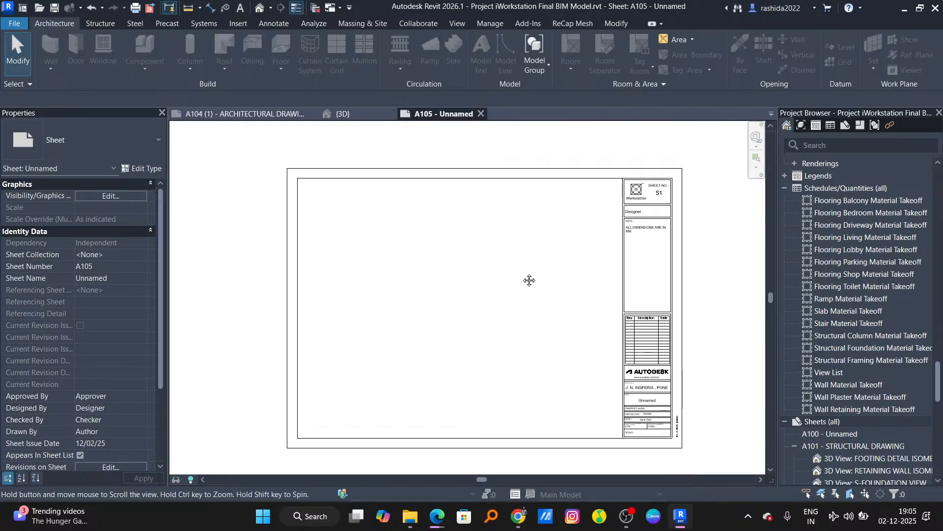
Step: Open the A105 sheet's title block family for editing and compare it with the sheet in the project
{"action": "key", "text": "z"}
{"action": "key", "text": "f"}
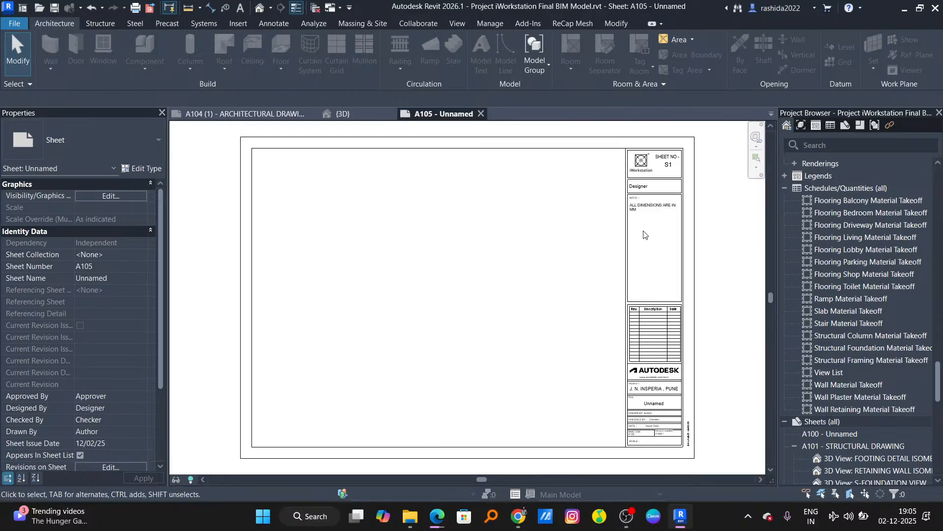
{"action": "left_click", "coordinate": [629, 242]}
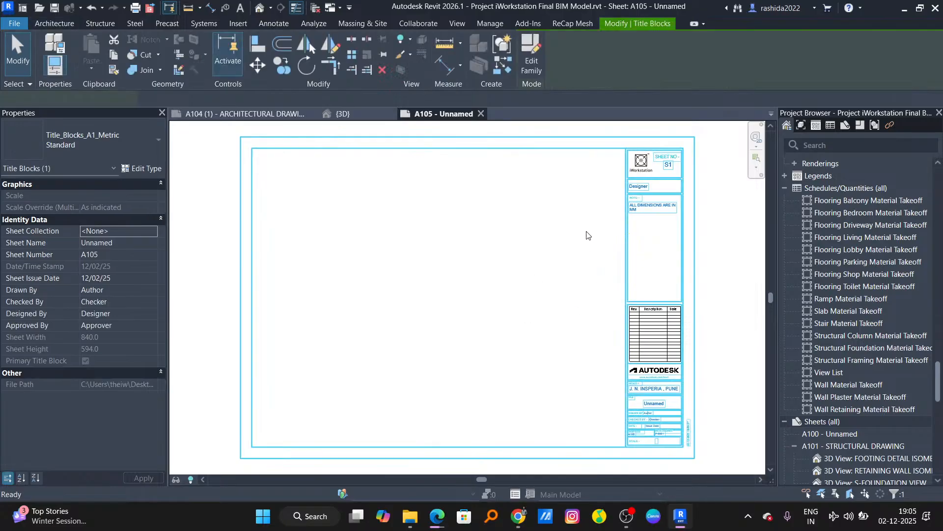
{"action": "left_click", "coordinate": [532, 65]}
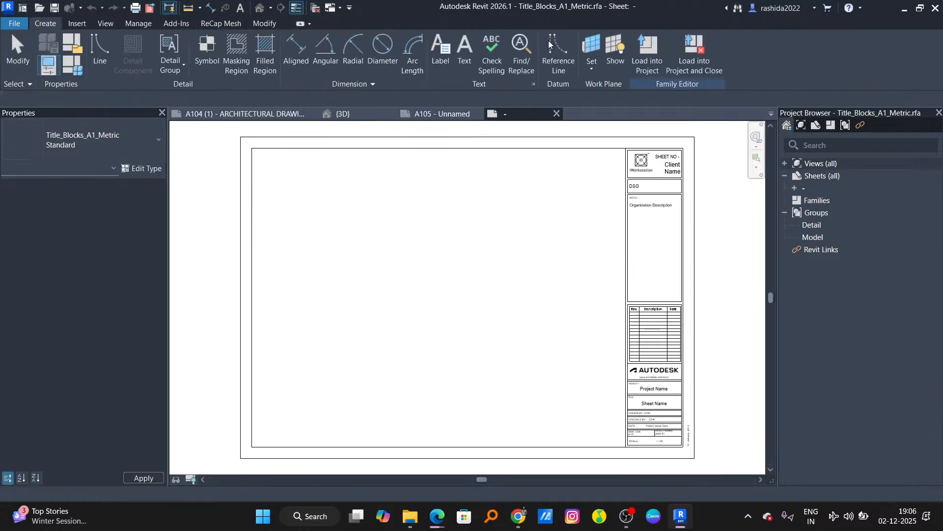
{"action": "left_click", "coordinate": [438, 115]}
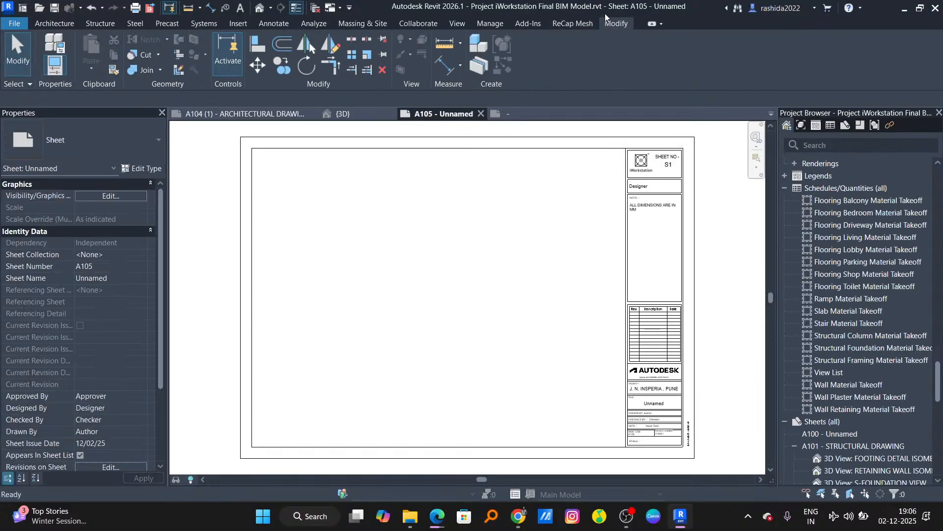
{"action": "left_click", "coordinate": [522, 113]}
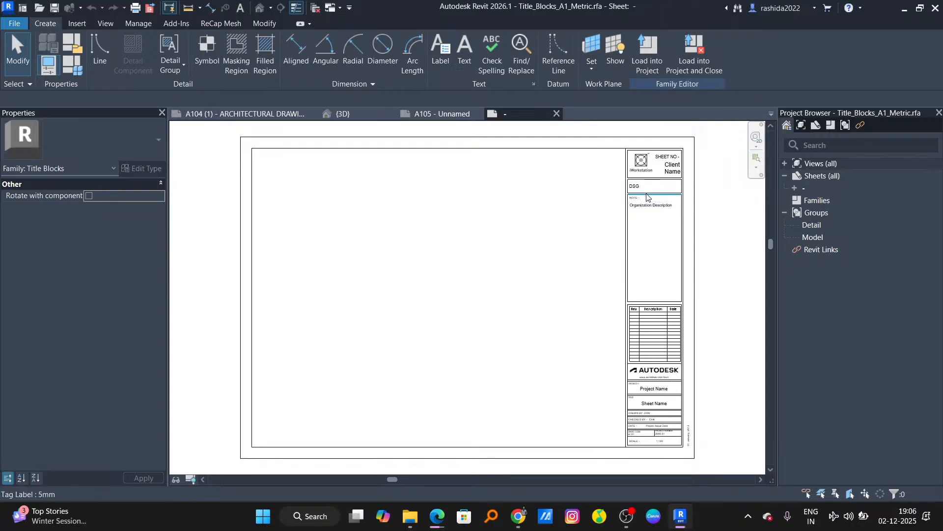
Step: Select the iWorkstation logo image in the title block family and examine its properties and available commands
{"action": "left_click", "coordinate": [651, 172]}
{"action": "scroll", "coordinate": [651, 172], "scroll_direction": "up", "scroll_amount": 4}
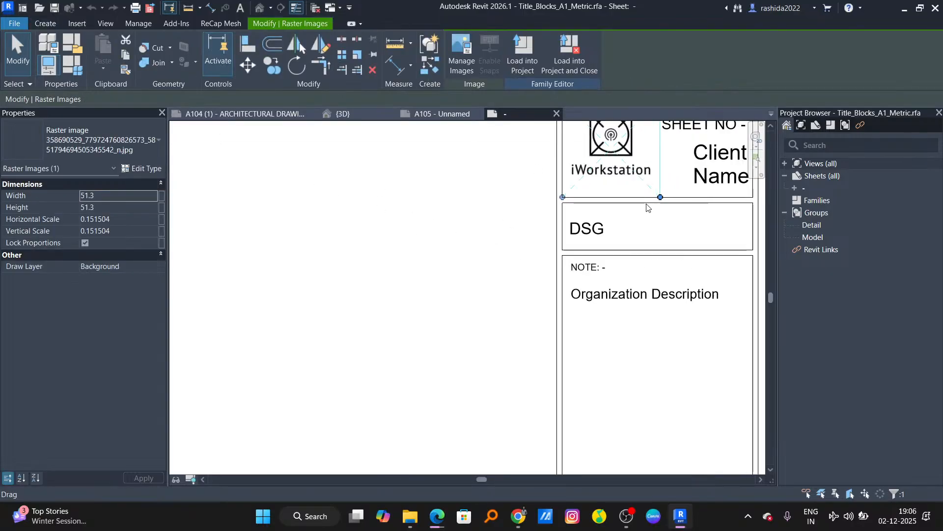
{"action": "middle_click_drag", "start_coordinate": [647, 208], "coordinate": [638, 308]}
{"action": "right_click", "coordinate": [609, 192]}
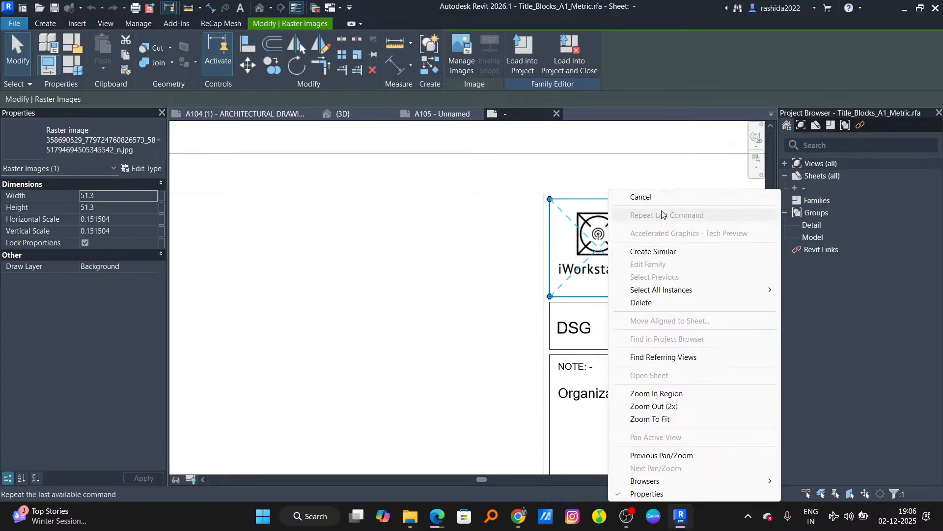
{"action": "left_click", "coordinate": [605, 319]}
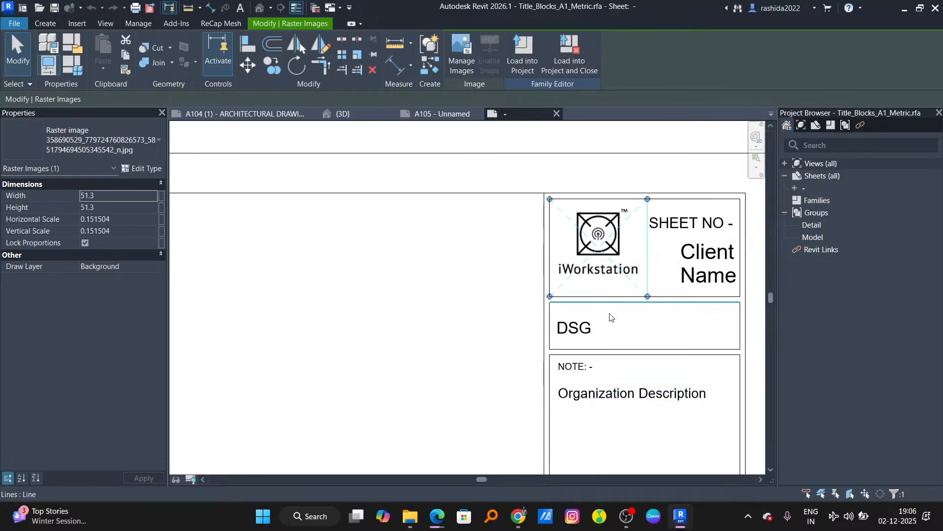
{"action": "scroll", "coordinate": [610, 317], "scroll_direction": "down", "scroll_amount": 4}
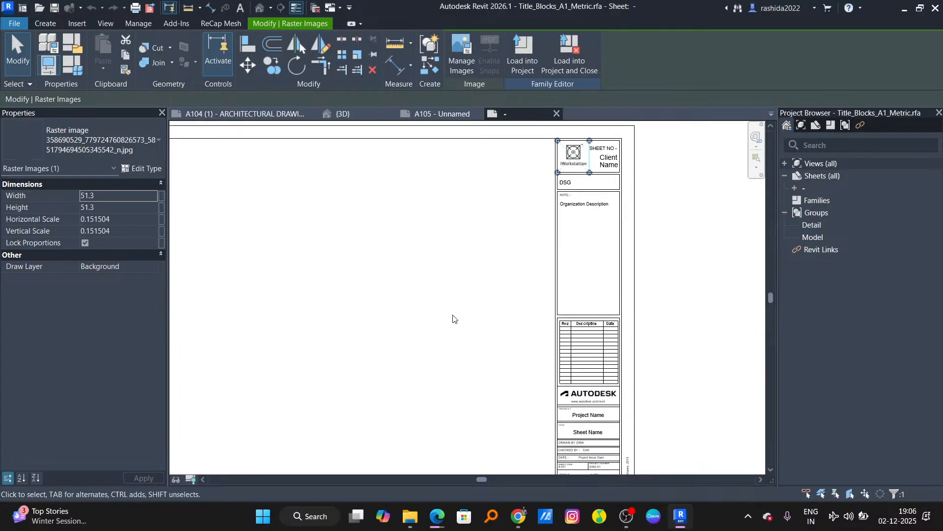
{"action": "middle_click_drag", "start_coordinate": [453, 319], "coordinate": [467, 289]}
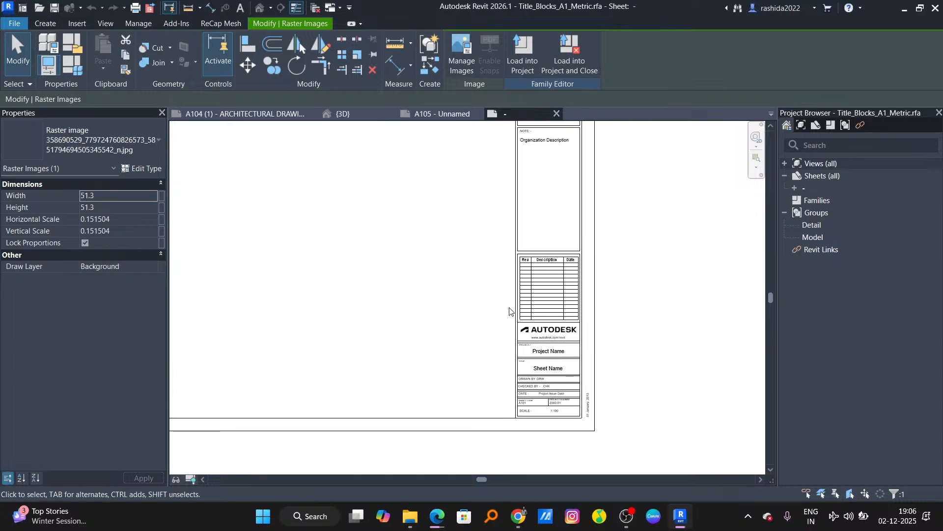
{"action": "scroll", "coordinate": [511, 312], "scroll_direction": "up", "scroll_amount": 2}
{"action": "left_click", "coordinate": [585, 344]}
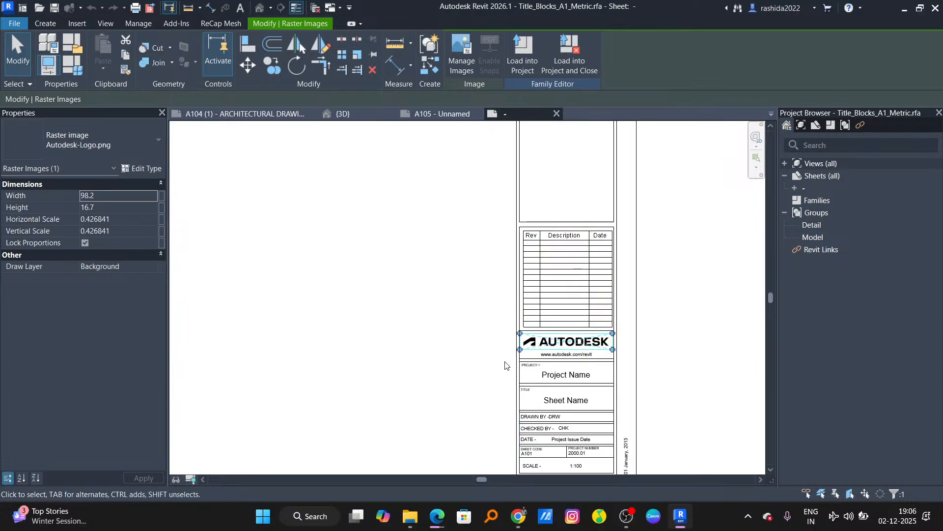
{"action": "scroll", "coordinate": [506, 363], "scroll_direction": "up", "scroll_amount": 2}
{"action": "middle_click_drag", "start_coordinate": [608, 339], "coordinate": [661, 353]}
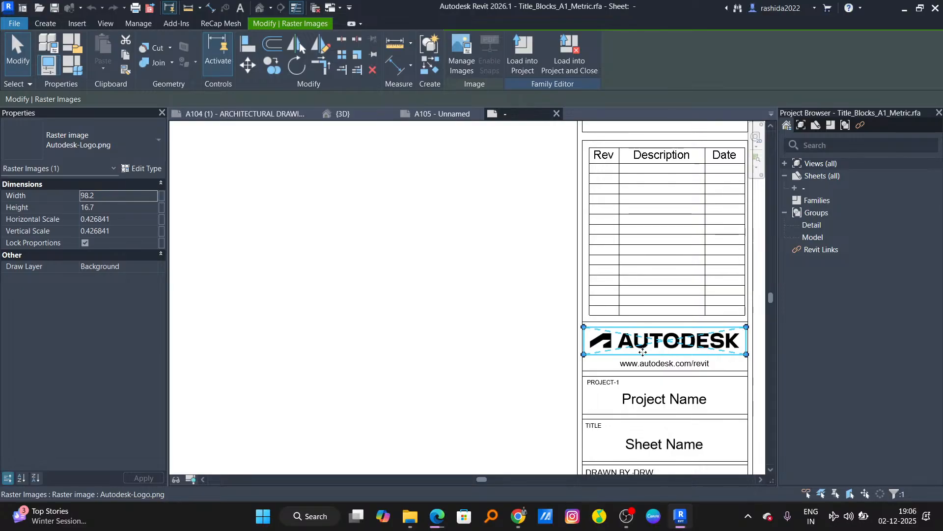
{"action": "key", "text": "Delete"}
{"action": "left_click", "coordinate": [663, 367]}
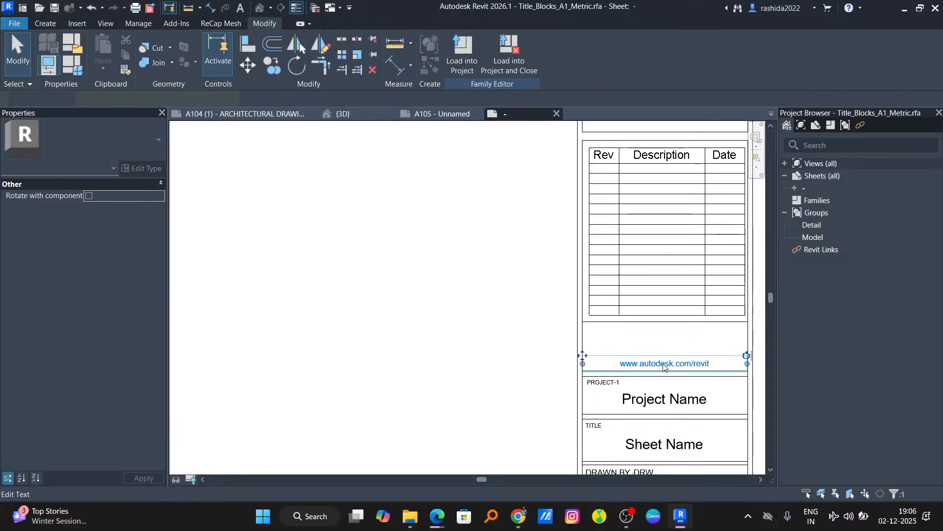
{"action": "key", "text": "Delete"}
Step: Examine the Project Name label's tag type and properties in the title block family
{"action": "middle_click_drag", "start_coordinate": [655, 339], "coordinate": [619, 265]}
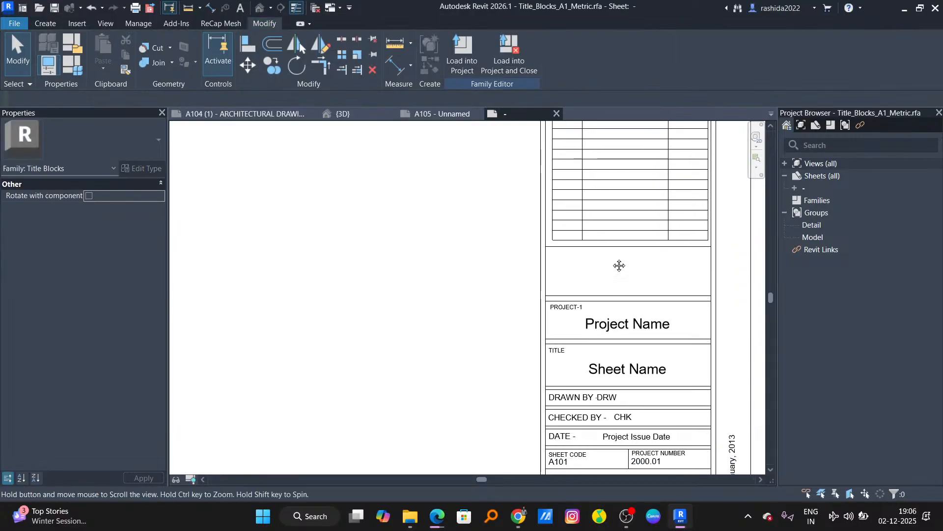
{"action": "scroll", "coordinate": [623, 337], "scroll_direction": "up", "scroll_amount": 1}
{"action": "left_click", "coordinate": [572, 336]}
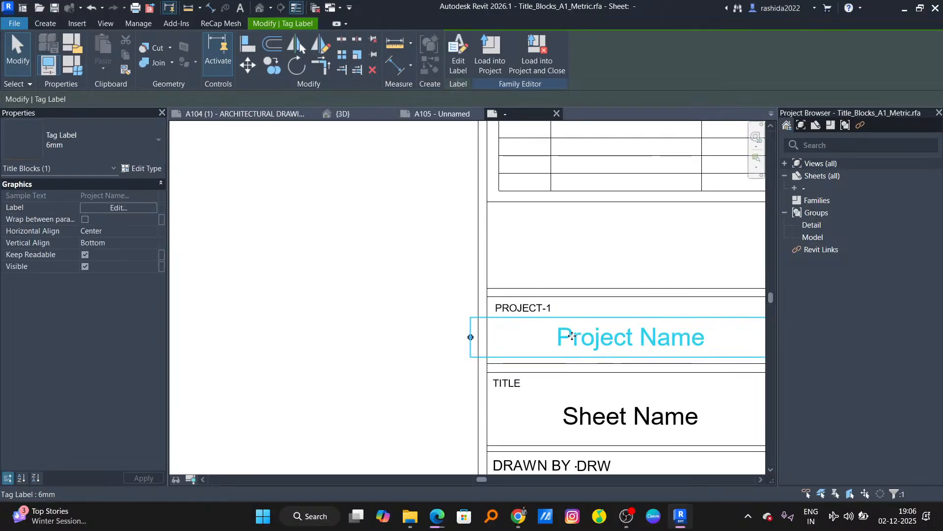
{"action": "scroll", "coordinate": [572, 336], "scroll_direction": "down", "scroll_amount": 1}
{"action": "middle_click_drag", "start_coordinate": [590, 341], "coordinate": [511, 320]}
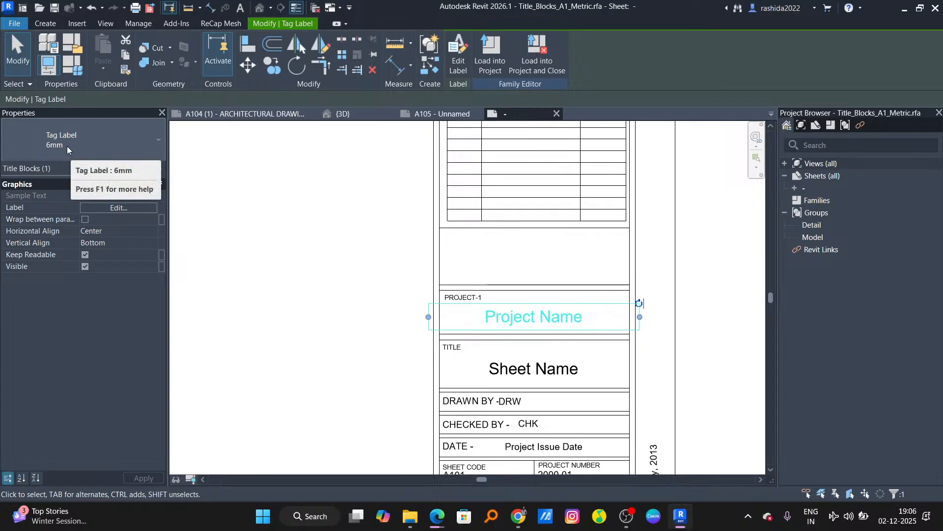
{"action": "scroll", "coordinate": [328, 304], "scroll_direction": "down", "scroll_amount": 2}
{"action": "middle_click_drag", "start_coordinate": [305, 304], "coordinate": [499, 310]}
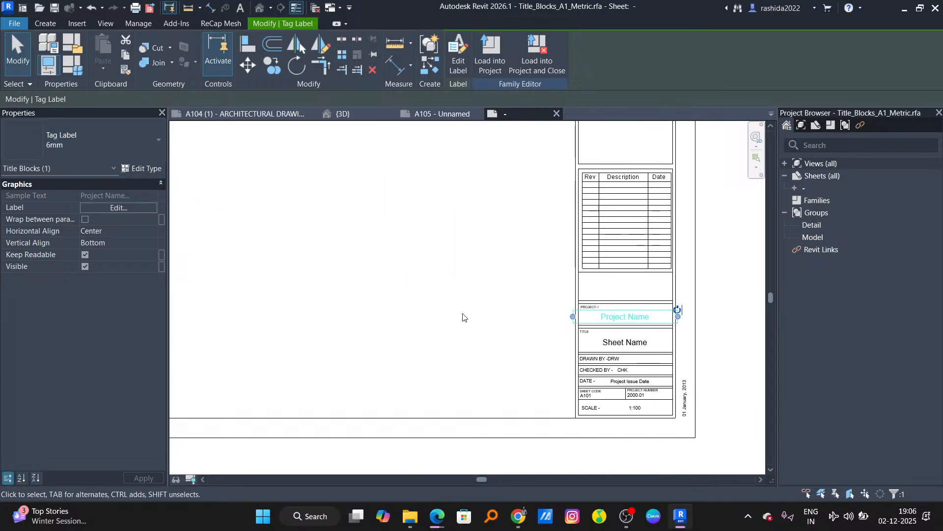
{"action": "scroll", "coordinate": [462, 317], "scroll_direction": "down", "scroll_amount": 2}
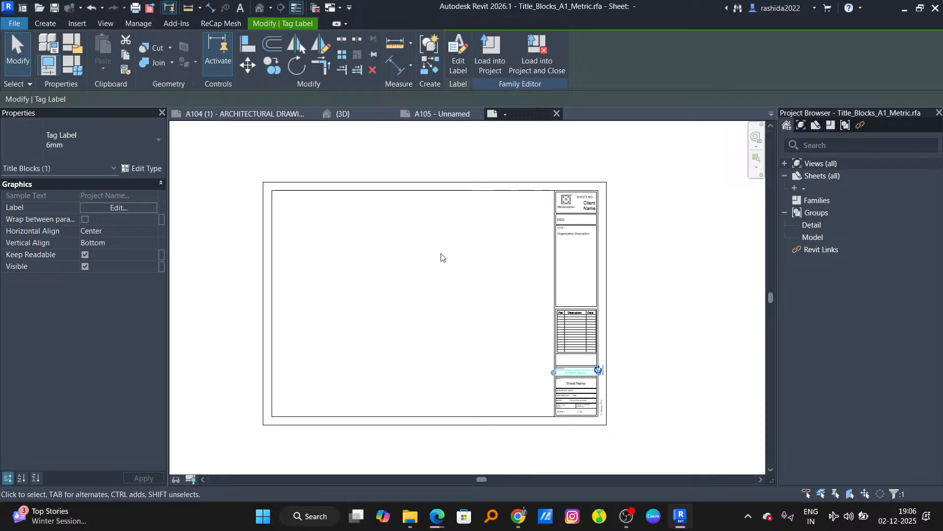
{"action": "scroll", "coordinate": [563, 385], "scroll_direction": "up", "scroll_amount": 5}
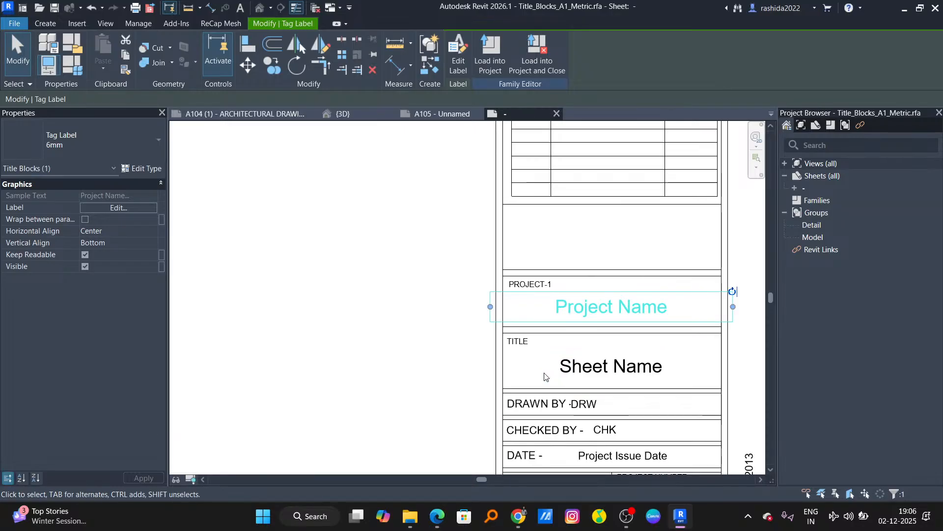
Step: Compare the DRAWN BY text note's type with the Project Name label in the title block family
{"action": "left_click", "coordinate": [536, 411]}
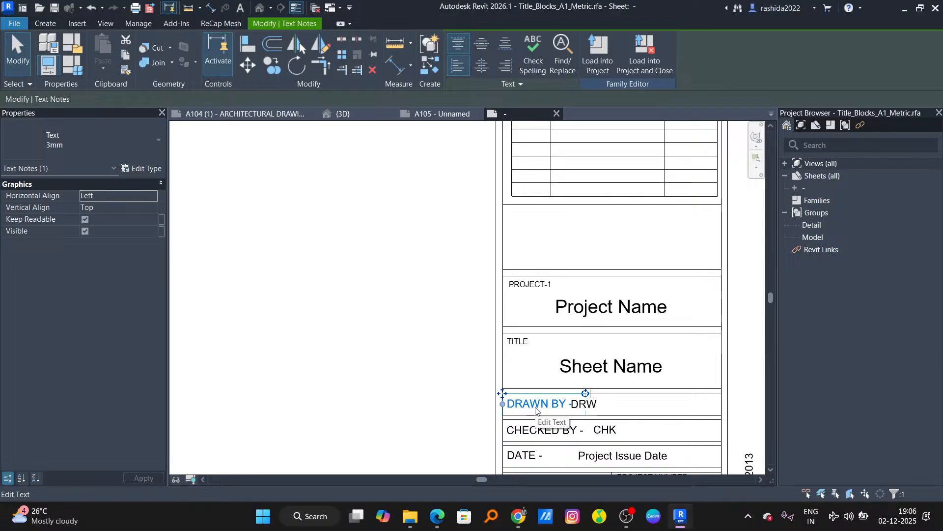
{"action": "scroll", "coordinate": [564, 415], "scroll_direction": "up", "scroll_amount": 1}
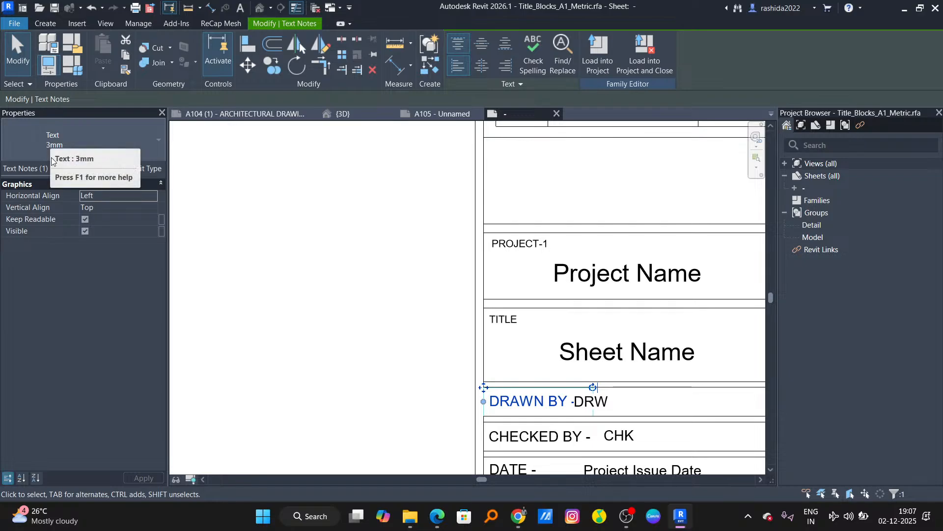
{"action": "left_click", "coordinate": [354, 322]}
{"action": "scroll", "coordinate": [352, 320], "scroll_direction": "down", "scroll_amount": 1}
{"action": "scroll", "coordinate": [352, 321], "scroll_direction": "down", "scroll_amount": 1}
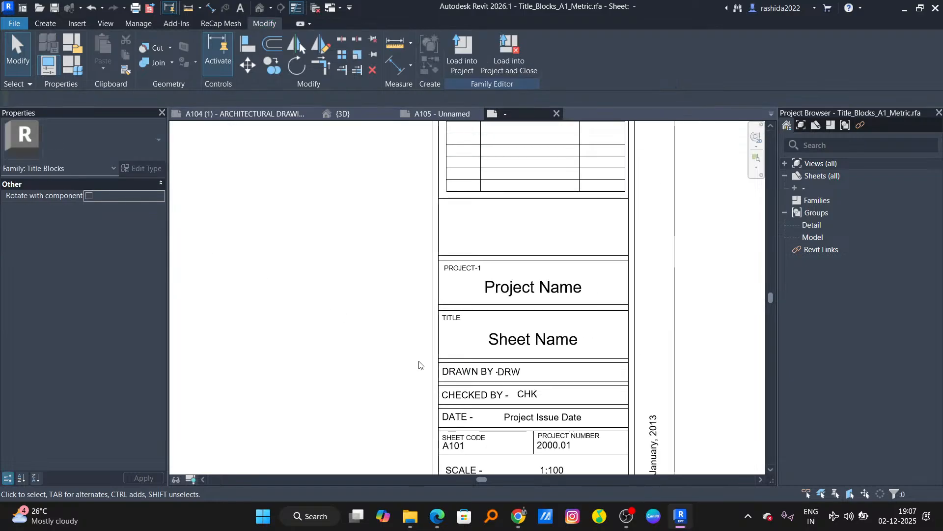
{"action": "scroll", "coordinate": [451, 408], "scroll_direction": "up", "scroll_amount": 1}
{"action": "left_click", "coordinate": [573, 332]}
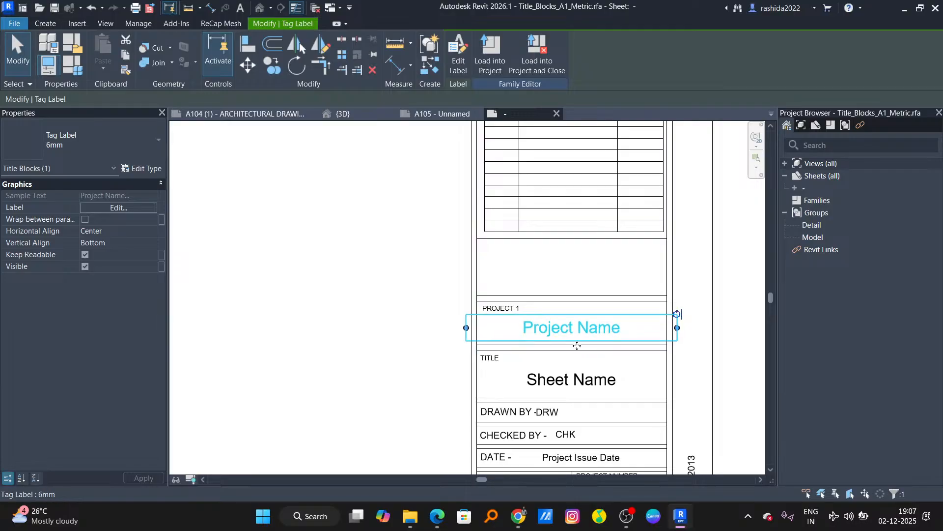
Step: Return to sheet A105 and set the project name in its title block to "Project A"
{"action": "left_click", "coordinate": [441, 114]}
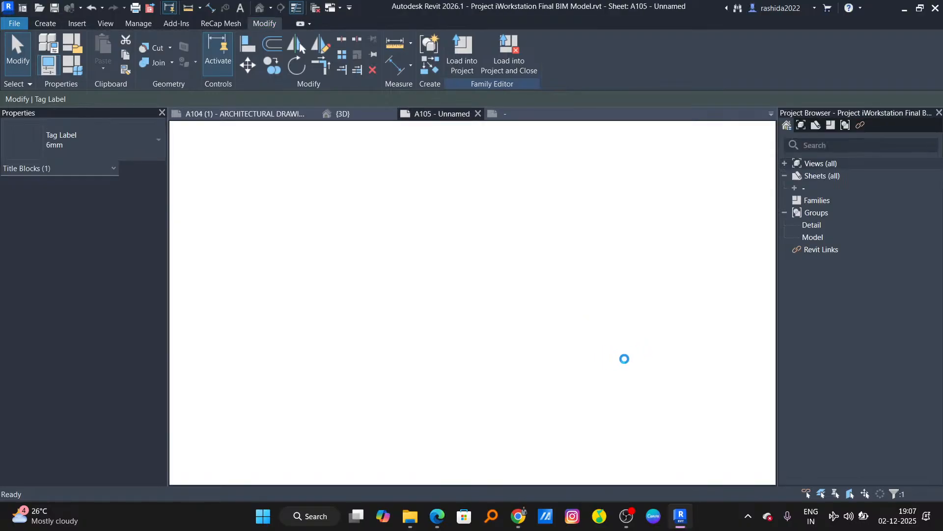
{"action": "scroll", "coordinate": [656, 399], "scroll_direction": "up", "scroll_amount": 5}
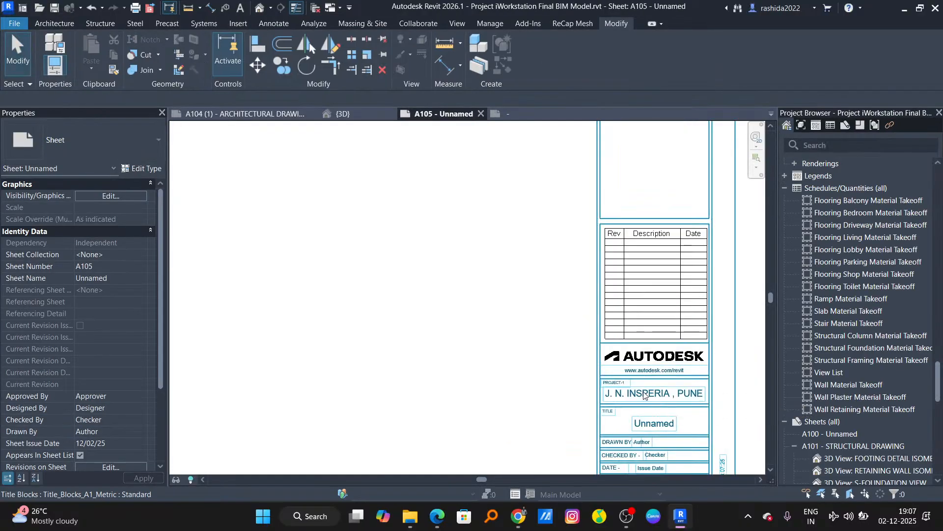
{"action": "left_click", "coordinate": [656, 398]}
{"action": "left_click", "coordinate": [651, 391]}
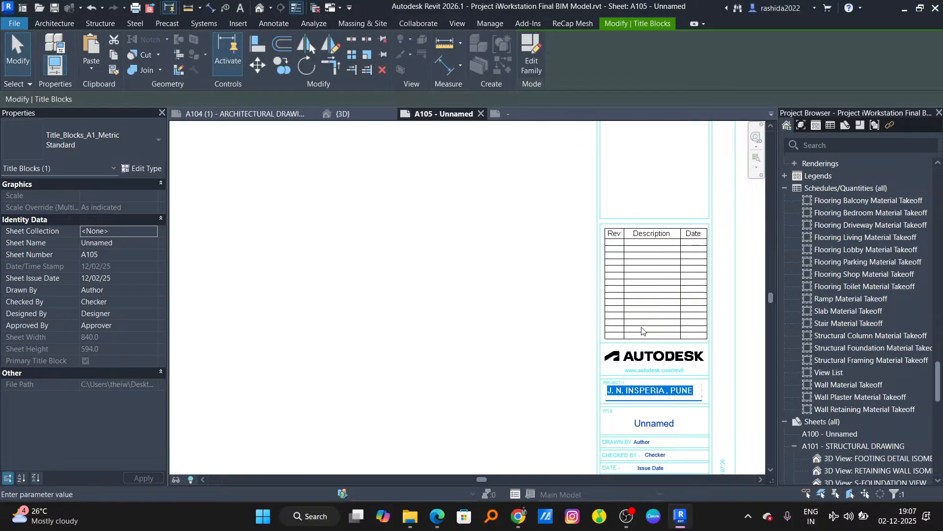
{"action": "key", "text": "Delete"}
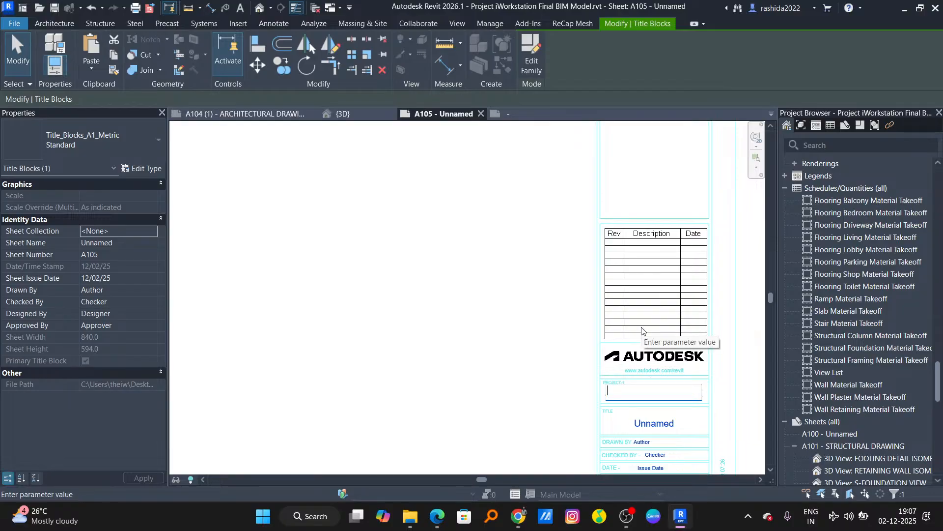
{"action": "type", "text": "Project A"}
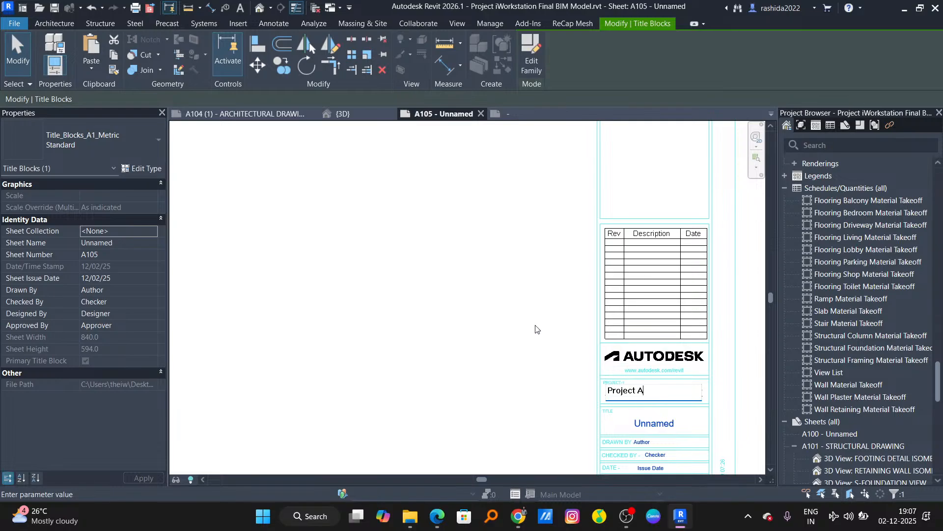
{"action": "key", "text": "Return"}
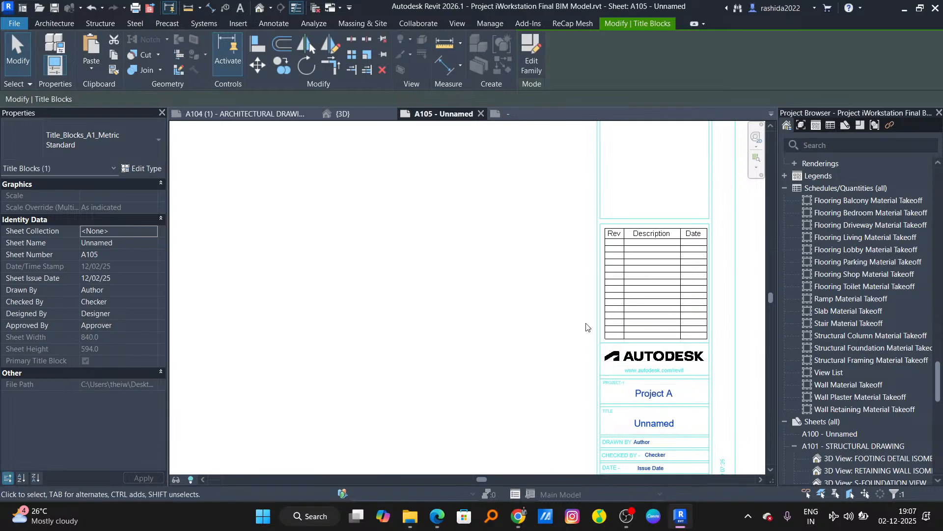
Step: Set the sheet title in the title block to "Architectural Sheet"
{"action": "scroll", "coordinate": [665, 400], "scroll_direction": "up", "scroll_amount": 2}
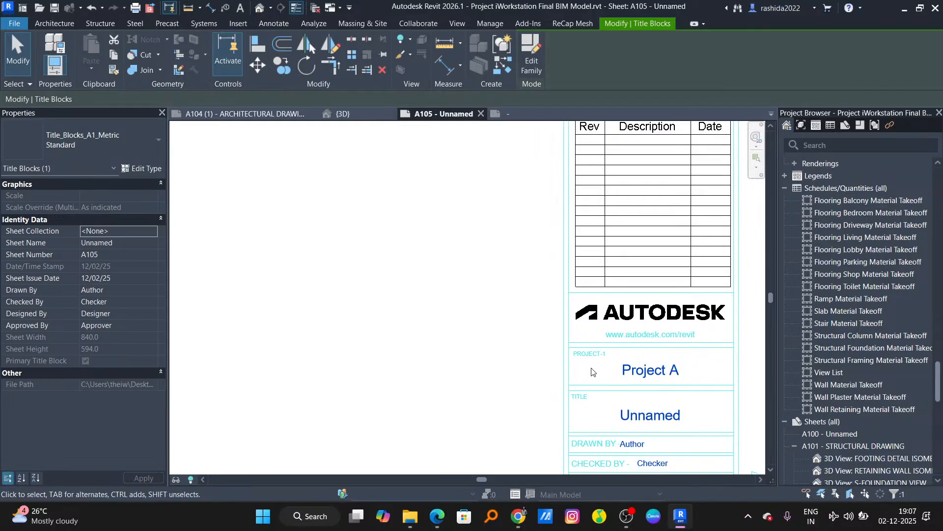
{"action": "middle_click_drag", "start_coordinate": [673, 416], "coordinate": [646, 385]}
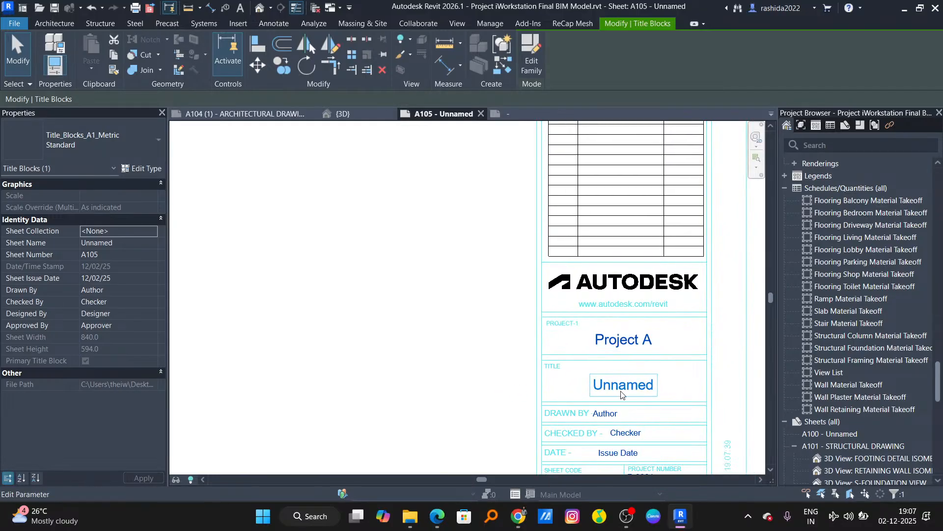
{"action": "left_click", "coordinate": [653, 385]}
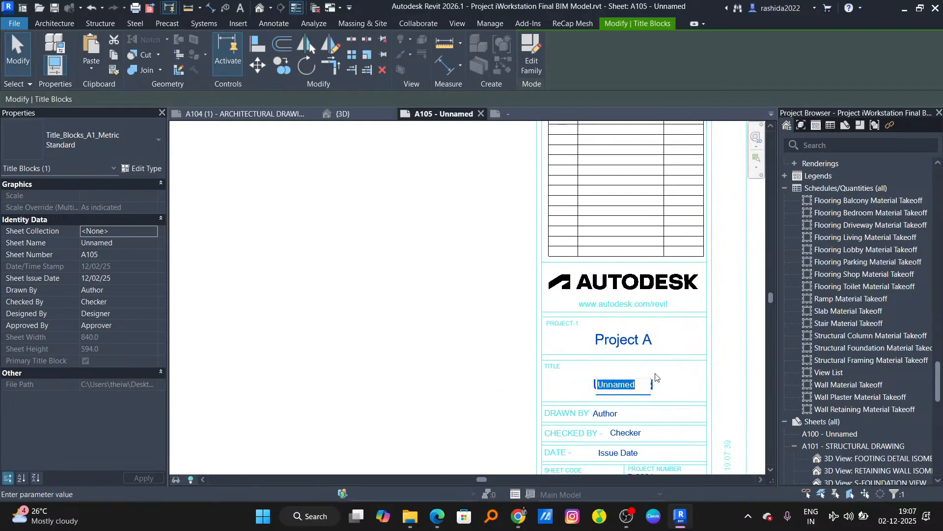
{"action": "type", "text": "A"}
{"action": "type", "text": "rchitectural Sheet"}
{"action": "left_click", "coordinate": [463, 339]}
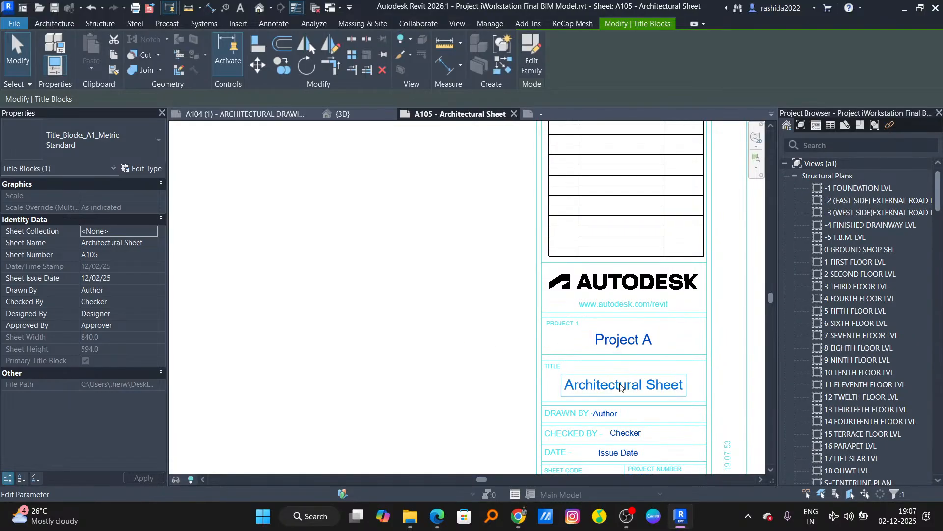
Step: Set the title block's Drawn By field to "Person A" and enter the checker's name in the Checked By field
{"action": "scroll", "coordinate": [620, 387], "scroll_direction": "down", "scroll_amount": 3}
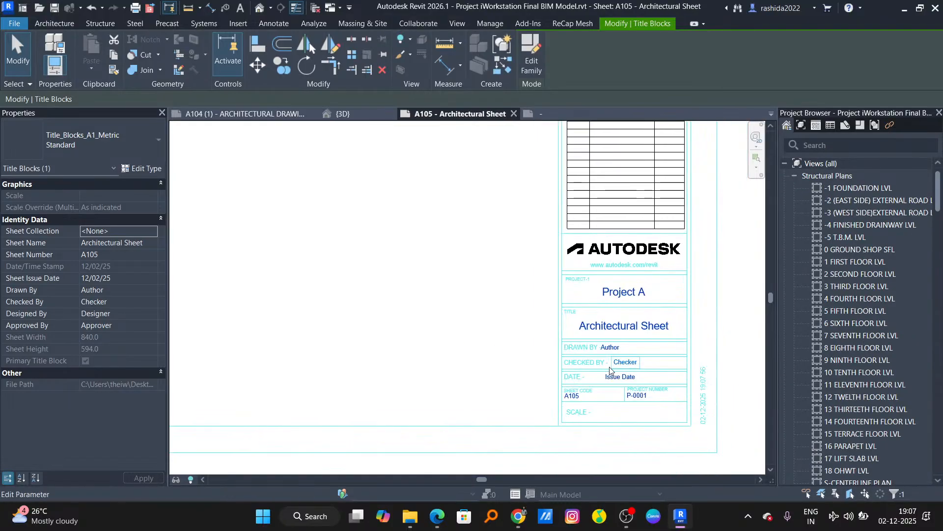
{"action": "scroll", "coordinate": [610, 371], "scroll_direction": "up", "scroll_amount": 3}
{"action": "left_click", "coordinate": [607, 321]}
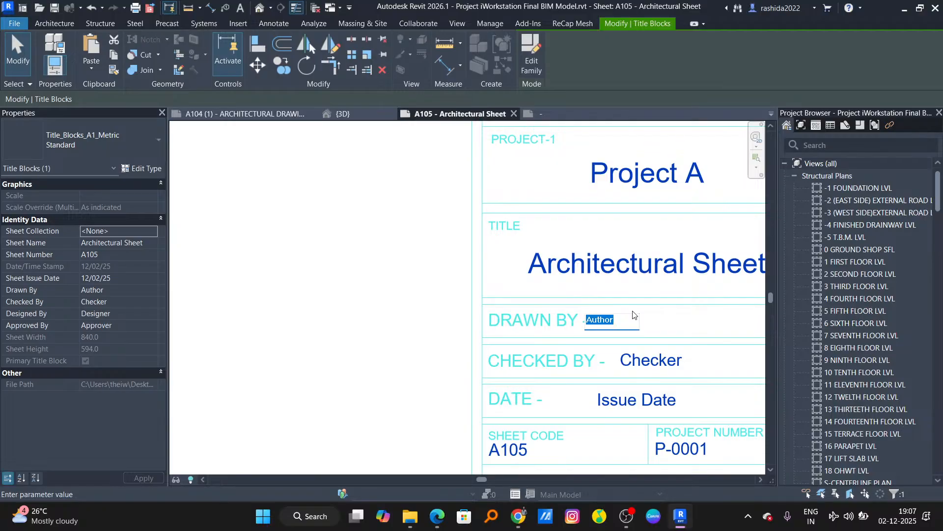
{"action": "type", "text": "Person A"}
{"action": "key", "text": "Return"}
{"action": "left_click", "coordinate": [653, 361]}
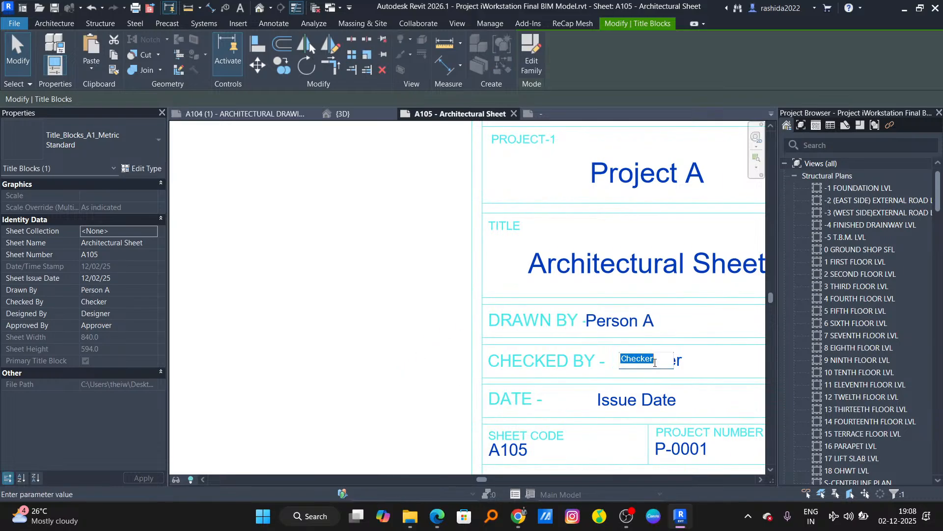
{"action": "type", "text": "Adnan"}
{"action": "key", "text": "Return"}
{"action": "left_click", "coordinate": [639, 400]}
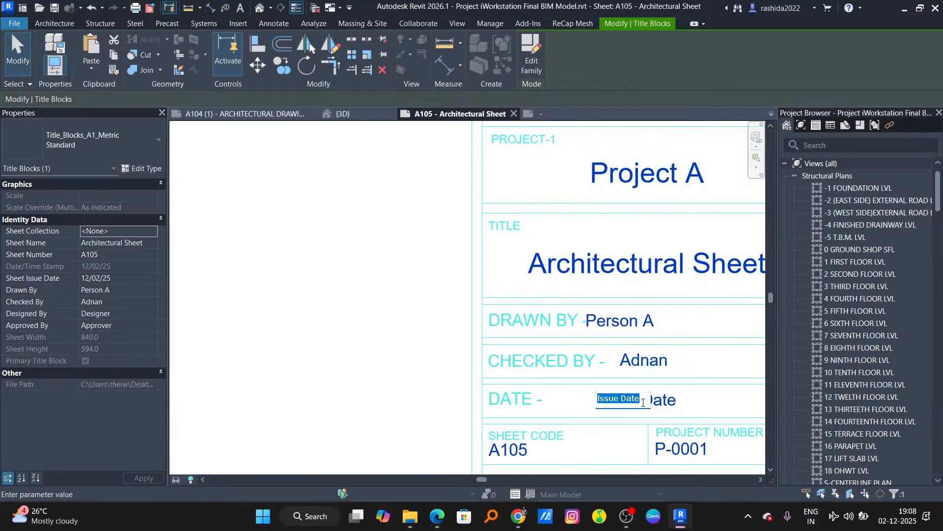
{"action": "key", "text": "Escape"}
Step: Switch to the open title block family and examine its revision table, client, designer and note areas
{"action": "scroll", "coordinate": [352, 344], "scroll_direction": "down", "scroll_amount": 1}
{"action": "scroll", "coordinate": [433, 315], "scroll_direction": "down", "scroll_amount": 2}
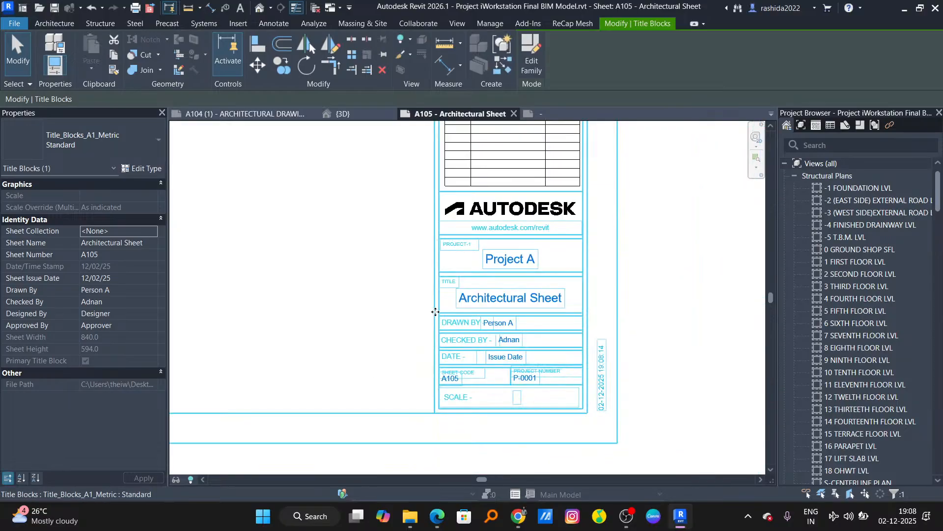
{"action": "middle_click_drag", "start_coordinate": [436, 312], "coordinate": [569, 375]}
{"action": "left_click", "coordinate": [555, 116]}
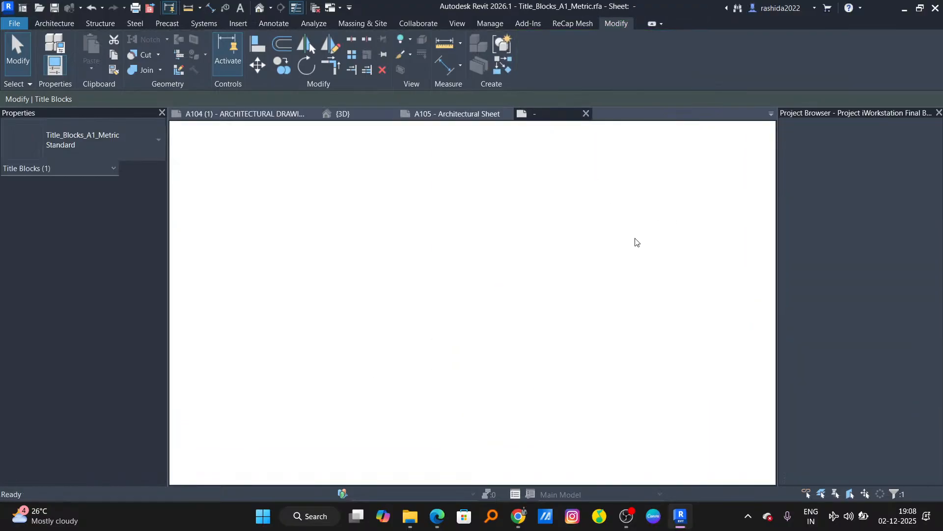
{"action": "left_click", "coordinate": [648, 378]}
{"action": "scroll", "coordinate": [607, 366], "scroll_direction": "down", "scroll_amount": 1}
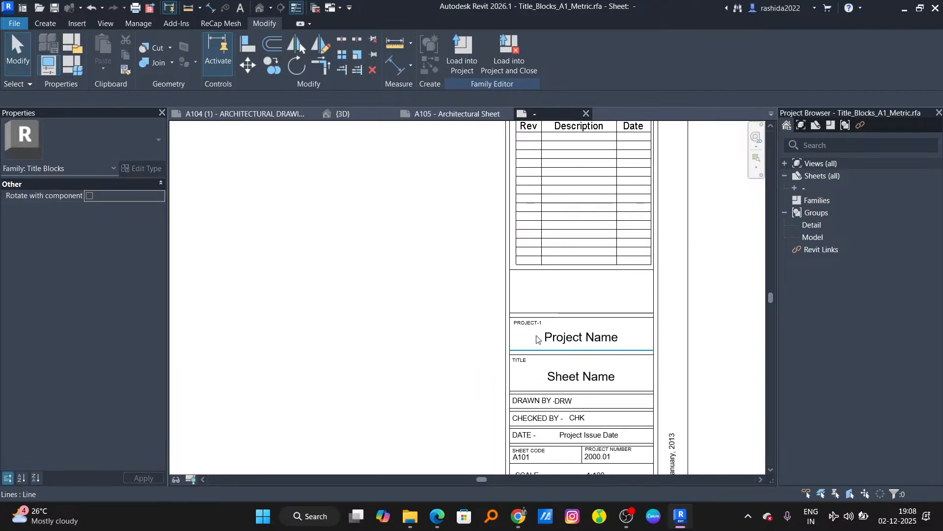
{"action": "middle_click_drag", "start_coordinate": [497, 315], "coordinate": [554, 337]}
{"action": "scroll", "coordinate": [613, 320], "scroll_direction": "down", "scroll_amount": 2}
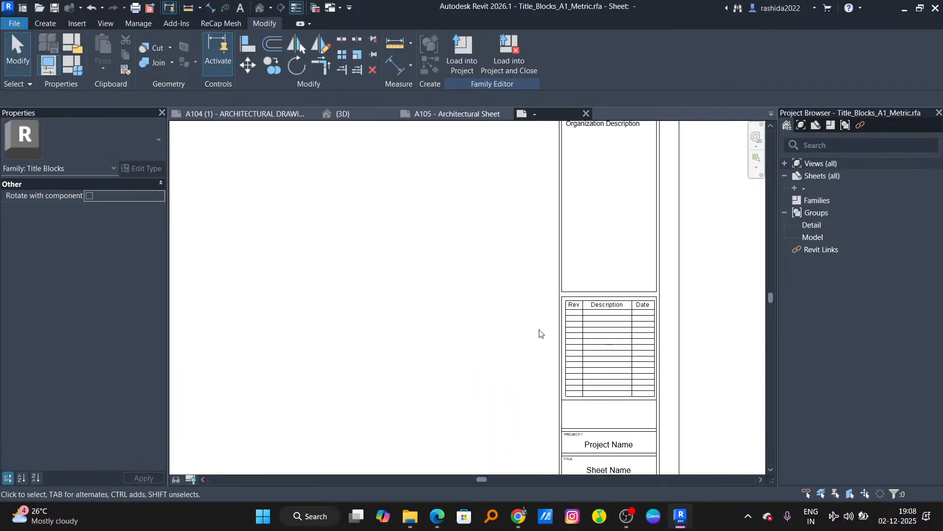
{"action": "scroll", "coordinate": [609, 345], "scroll_direction": "down", "scroll_amount": 1}
{"action": "middle_click_drag", "start_coordinate": [457, 333], "coordinate": [546, 316]}
{"action": "middle_click_drag", "start_coordinate": [555, 208], "coordinate": [478, 352]}
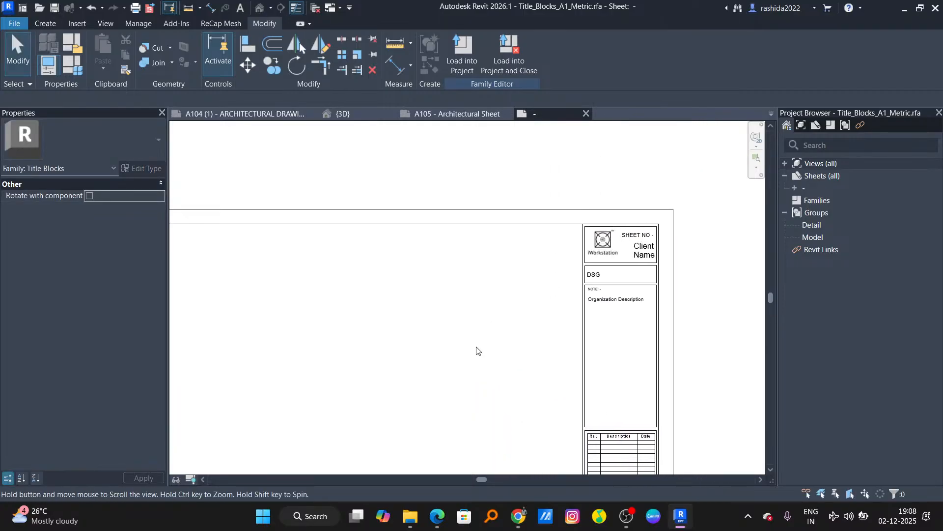
{"action": "scroll", "coordinate": [602, 334], "scroll_direction": "up", "scroll_amount": 2}
{"action": "middle_click_drag", "start_coordinate": [601, 333], "coordinate": [406, 249]}
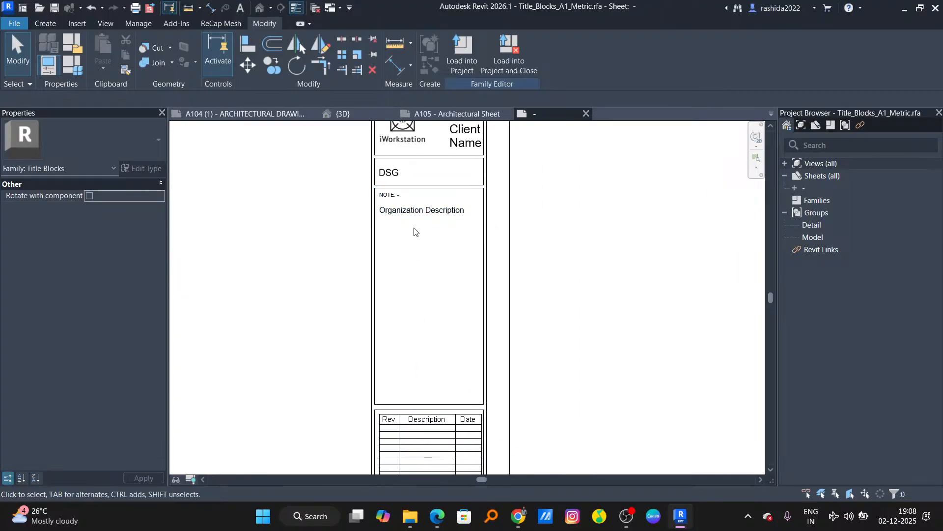
{"action": "middle_click_drag", "start_coordinate": [413, 276], "coordinate": [502, 270]}
{"action": "scroll", "coordinate": [507, 246], "scroll_direction": "up", "scroll_amount": 2}
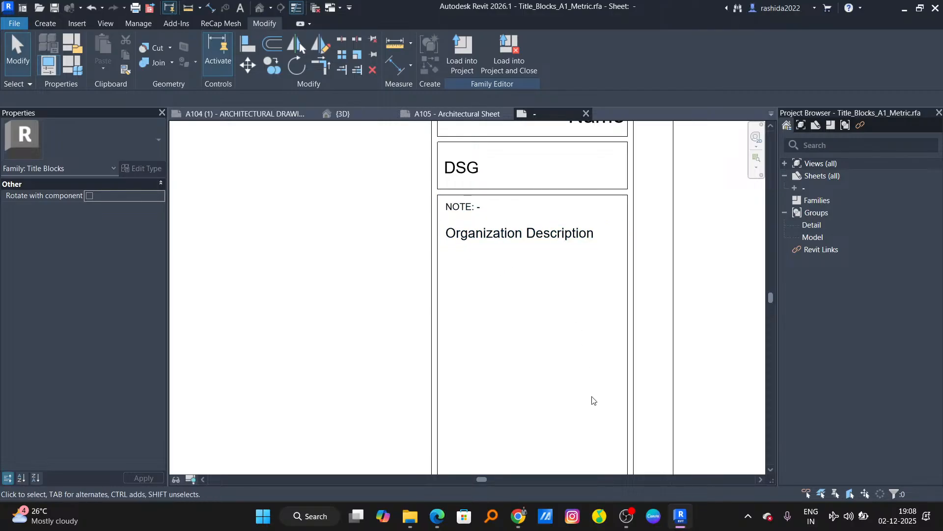
Step: Check the Organization Description label's tag type and properties, and review the whole title block layout
{"action": "scroll", "coordinate": [569, 309], "scroll_direction": "down", "scroll_amount": 1}
{"action": "scroll", "coordinate": [567, 276], "scroll_direction": "down", "scroll_amount": 1}
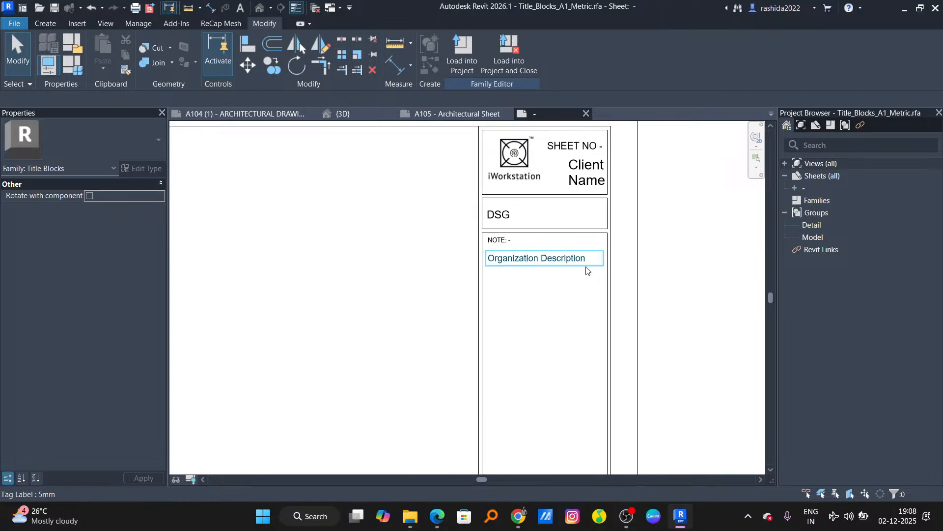
{"action": "left_click", "coordinate": [587, 263]}
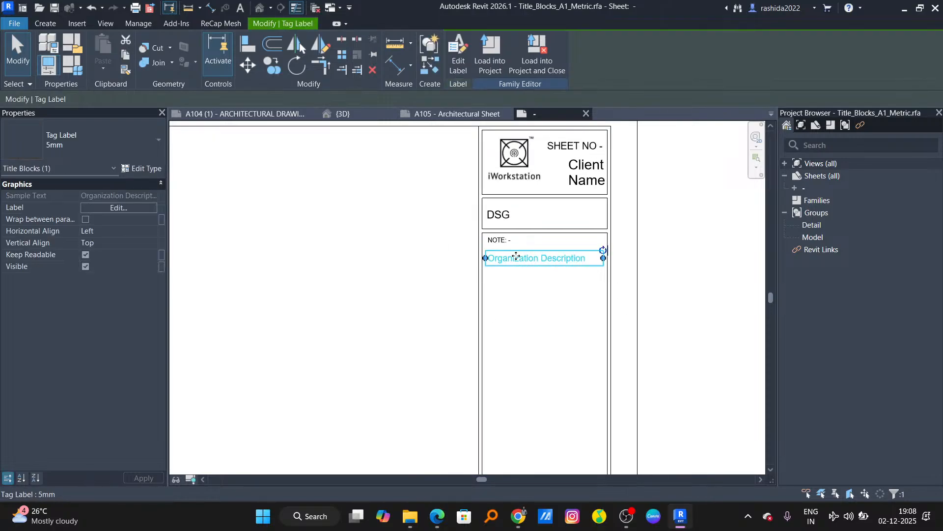
{"action": "scroll", "coordinate": [514, 266], "scroll_direction": "down", "scroll_amount": 1}
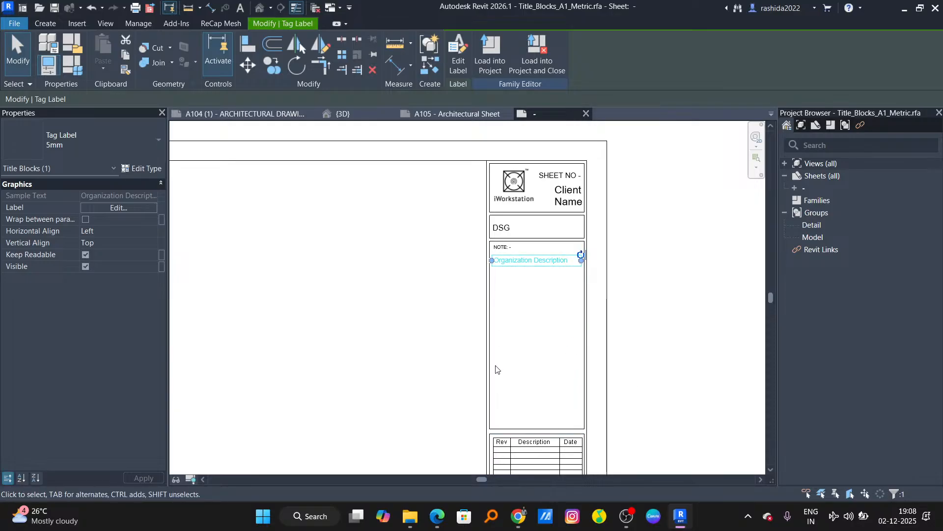
{"action": "scroll", "coordinate": [496, 369], "scroll_direction": "down", "scroll_amount": 1}
{"action": "middle_click_drag", "start_coordinate": [495, 370], "coordinate": [440, 221]}
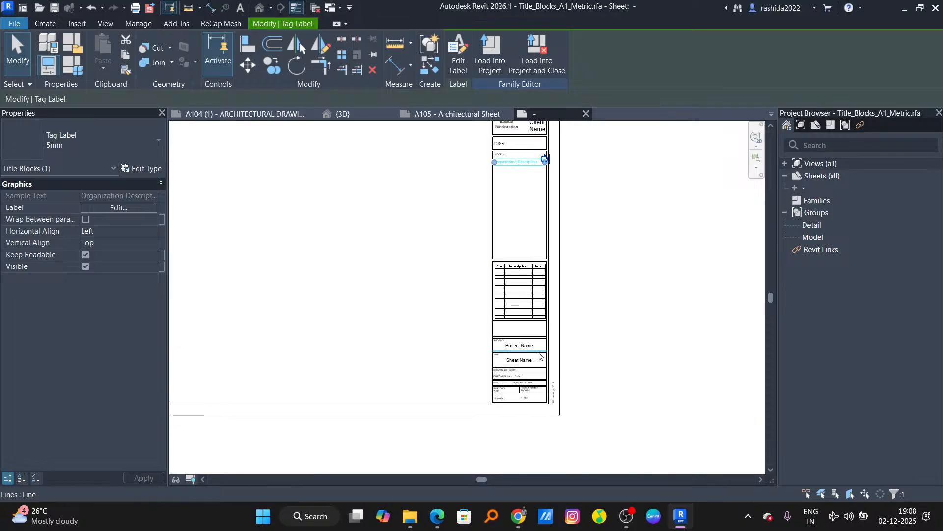
{"action": "left_click", "coordinate": [424, 237]}
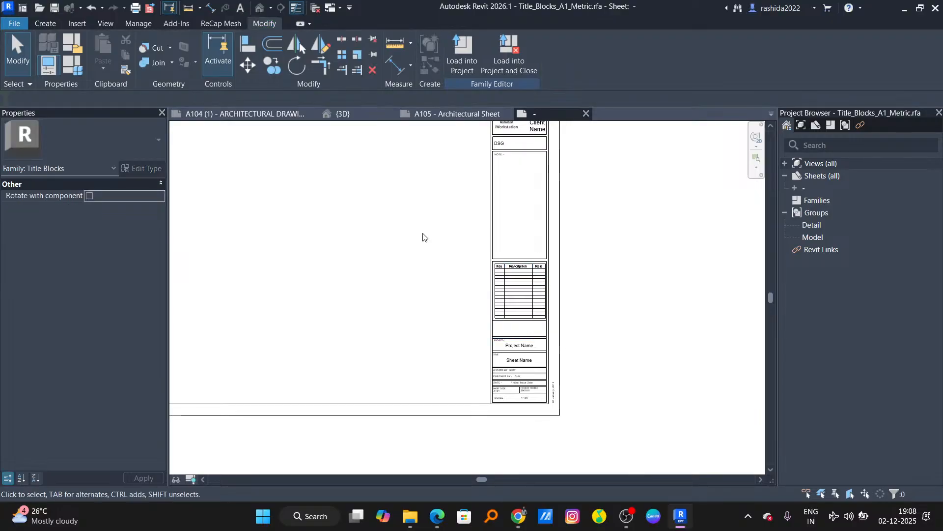
{"action": "middle_click_drag", "start_coordinate": [424, 237], "coordinate": [562, 303]}
{"action": "scroll", "coordinate": [582, 269], "scroll_direction": "down", "scroll_amount": 1}
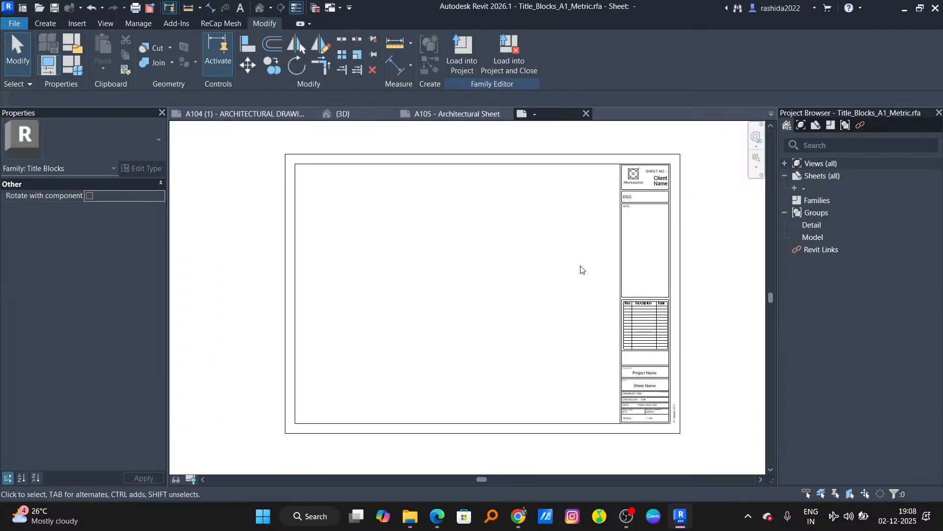
Step: Load the title block family into the project, overwriting the existing version, and review the whole of sheet A105
{"action": "left_click", "coordinate": [453, 58]}
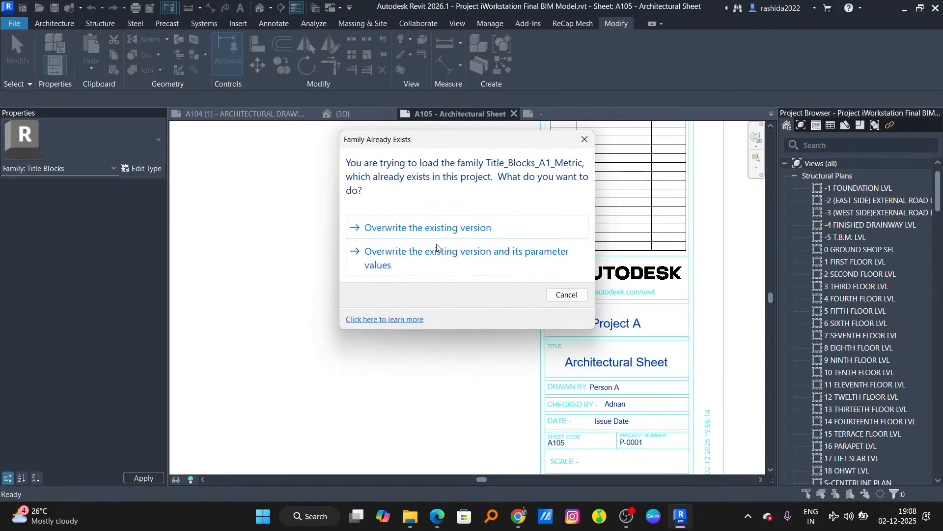
{"action": "left_click", "coordinate": [468, 231]}
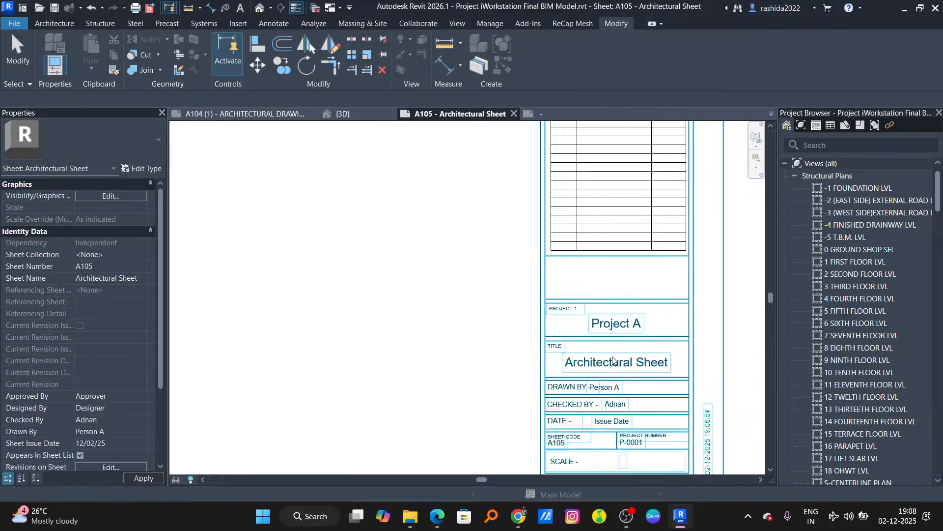
{"action": "scroll", "coordinate": [601, 337], "scroll_direction": "down", "scroll_amount": 3}
{"action": "middle_click_drag", "start_coordinate": [601, 337], "coordinate": [535, 381]}
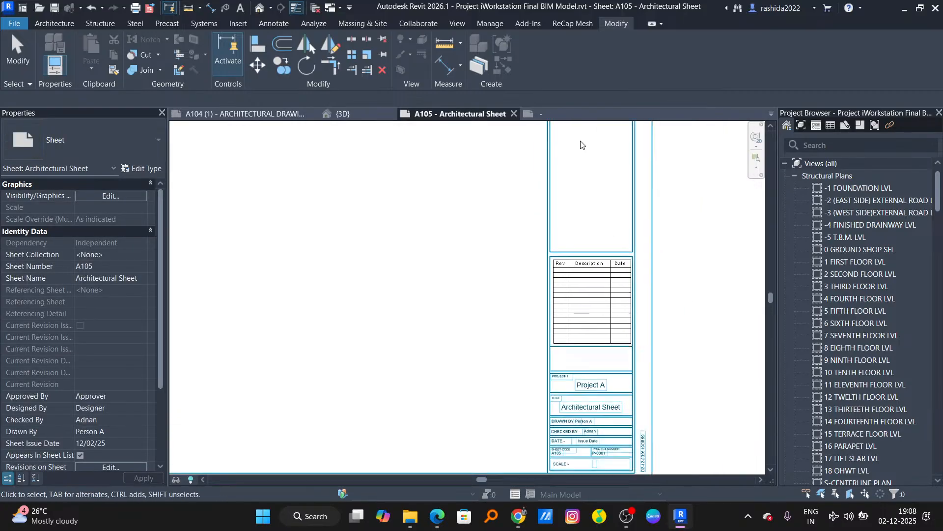
{"action": "scroll", "coordinate": [581, 348], "scroll_direction": "down", "scroll_amount": 3}
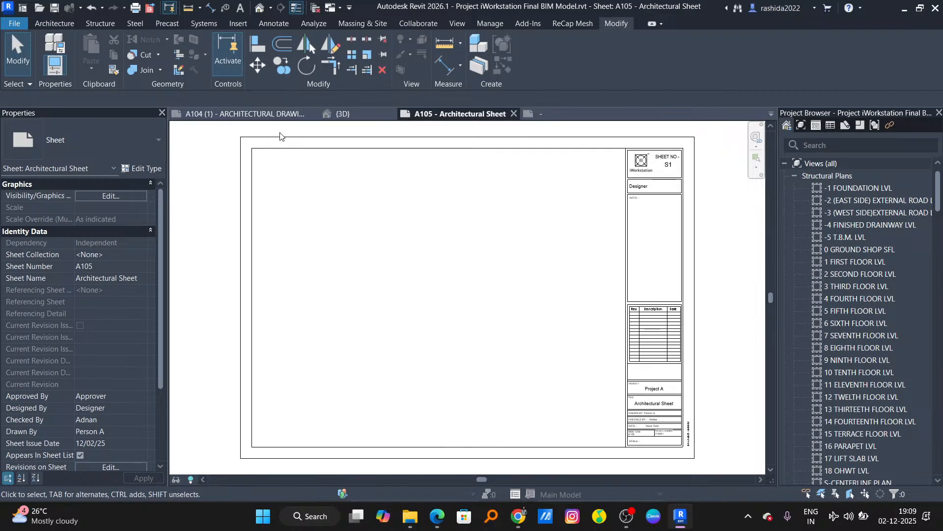
Step: Check the livestream dashboard in YouTube Studio, and return to sheet A105 in Revit
{"action": "key", "text": "alt+Tab"}
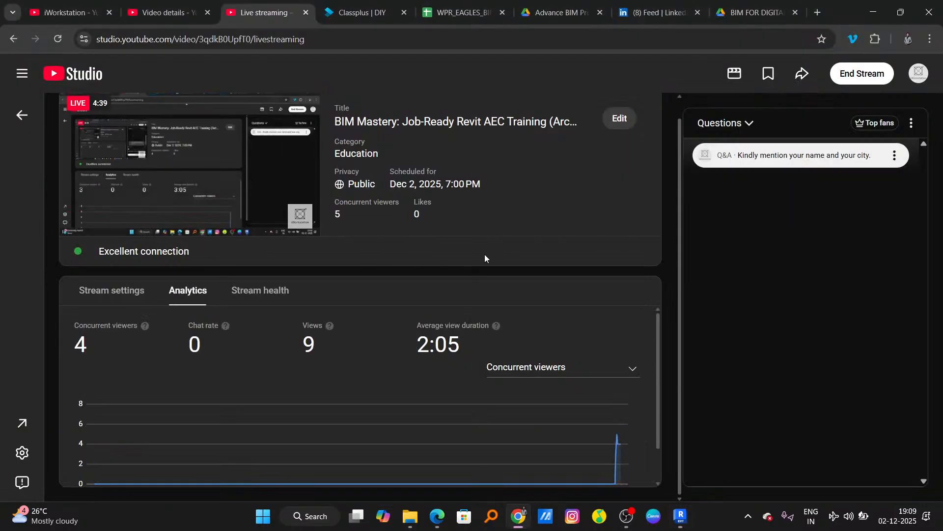
{"action": "key", "text": "alt+Tab"}
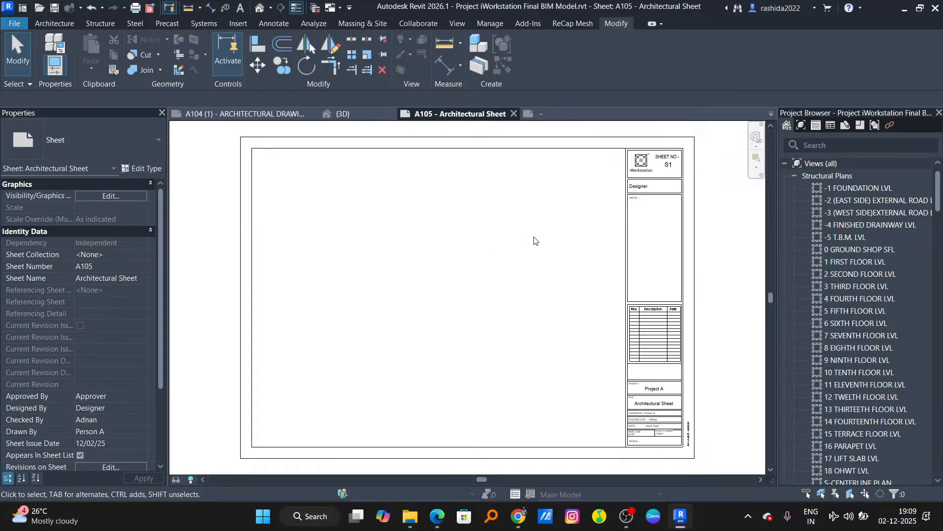
{"action": "left_click_drag", "start_coordinate": [266, 157], "coordinate": [584, 293]}
{"action": "left_click", "coordinate": [401, 179]}
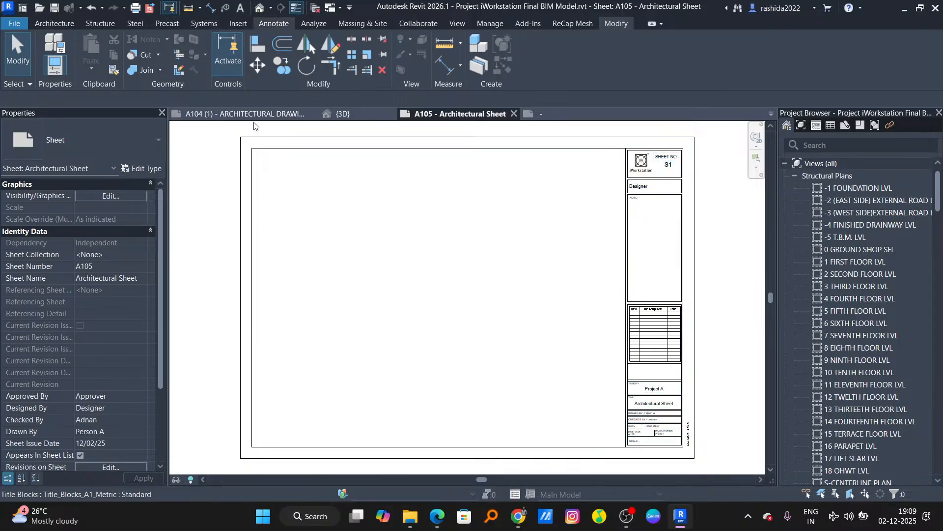
Step: Draw a detail-line rectangle about 180 mm high in the upper-left area of the sheet, using the <Centerline> style
{"action": "left_click", "coordinate": [290, 24]}
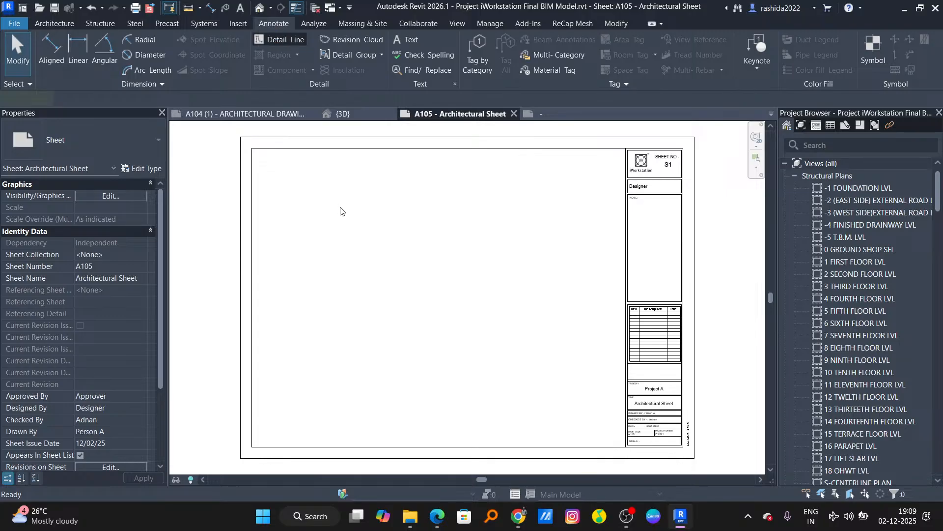
{"action": "key", "text": "d"}
{"action": "key", "text": "l"}
{"action": "left_click", "coordinate": [541, 43]}
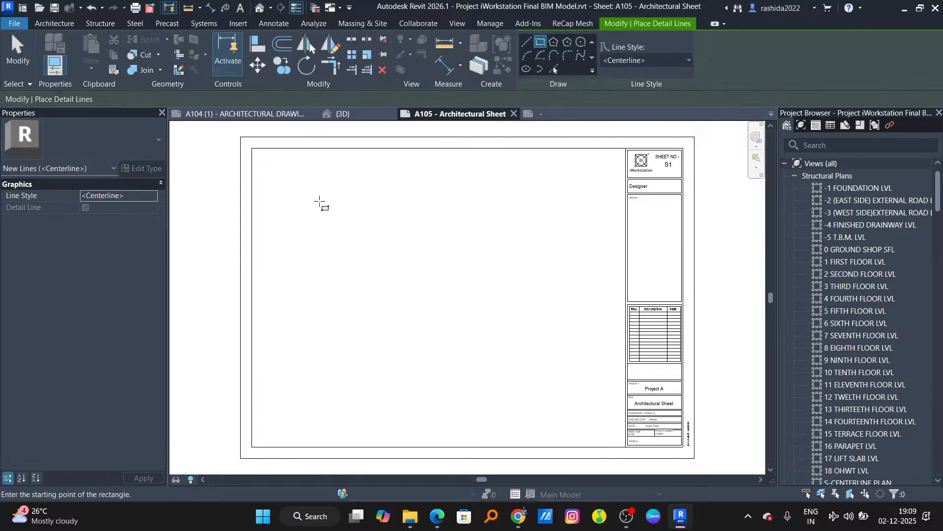
{"action": "left_click", "coordinate": [270, 170]}
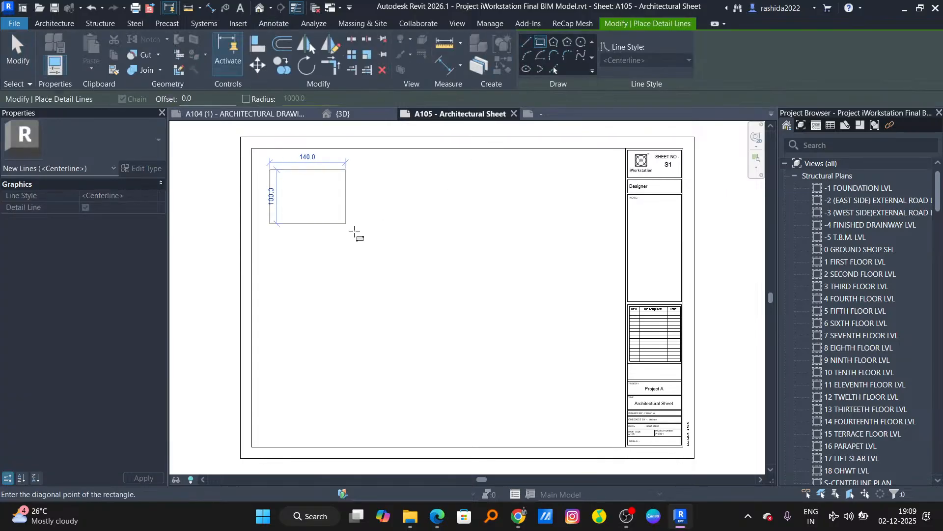
{"action": "left_click", "coordinate": [400, 267]}
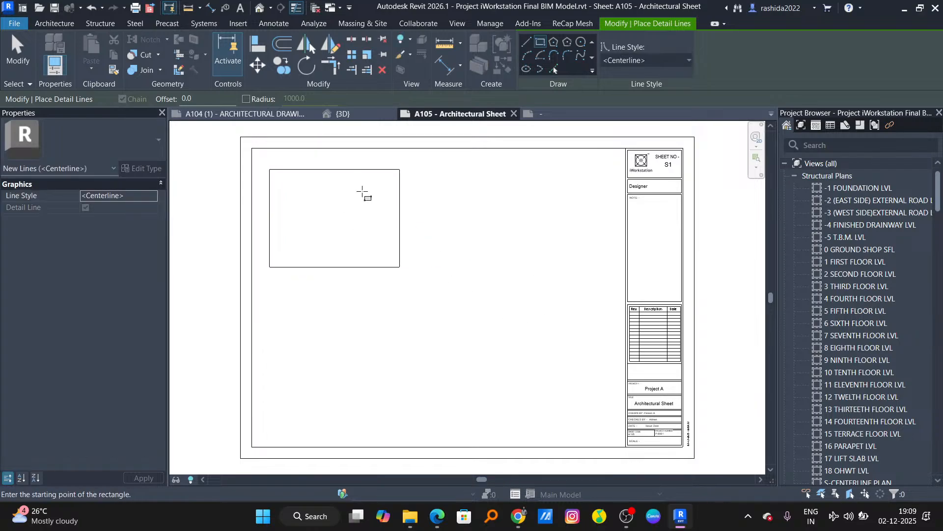
Step: Draw a second detail-line rectangle about 140 mm wide and 180 mm high beside the first, aligned with its upper and lower edges
{"action": "left_click", "coordinate": [430, 169]}
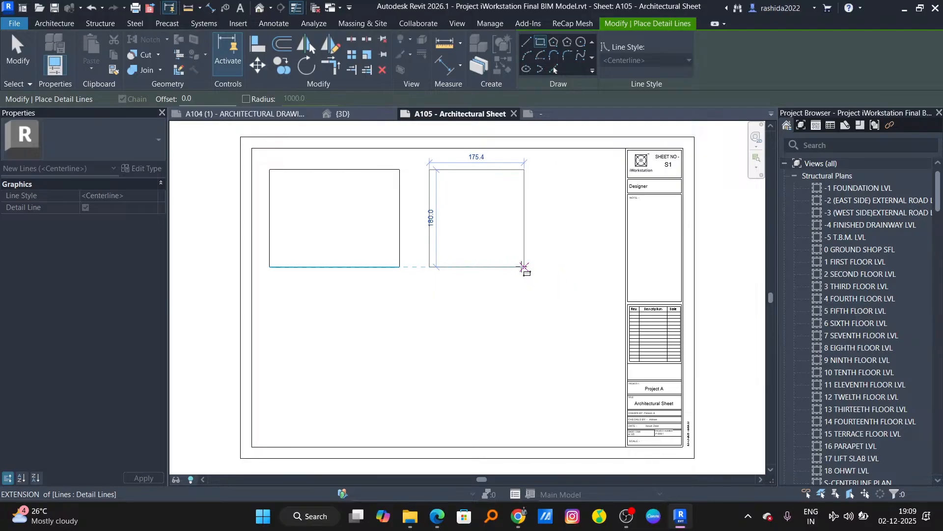
{"action": "left_click", "coordinate": [535, 269]}
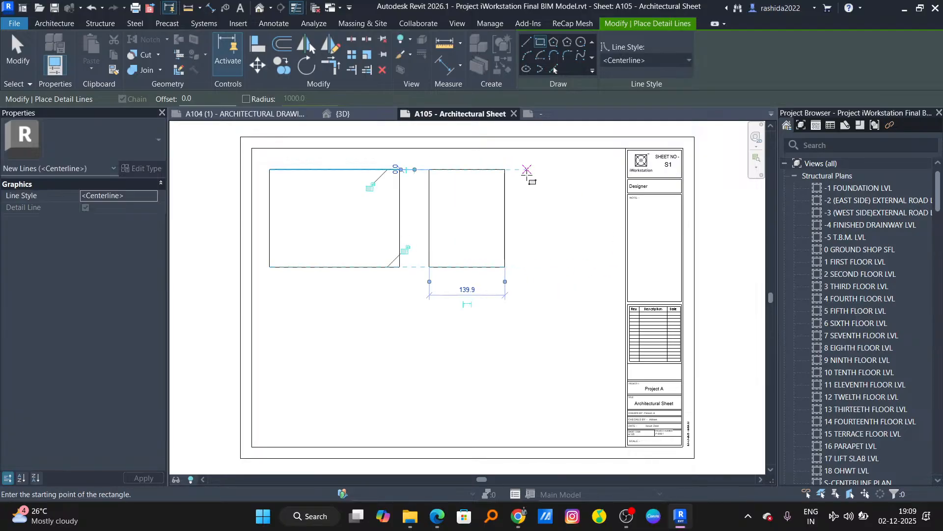
{"action": "key", "text": "Escape"}
{"action": "key", "text": "Escape"}
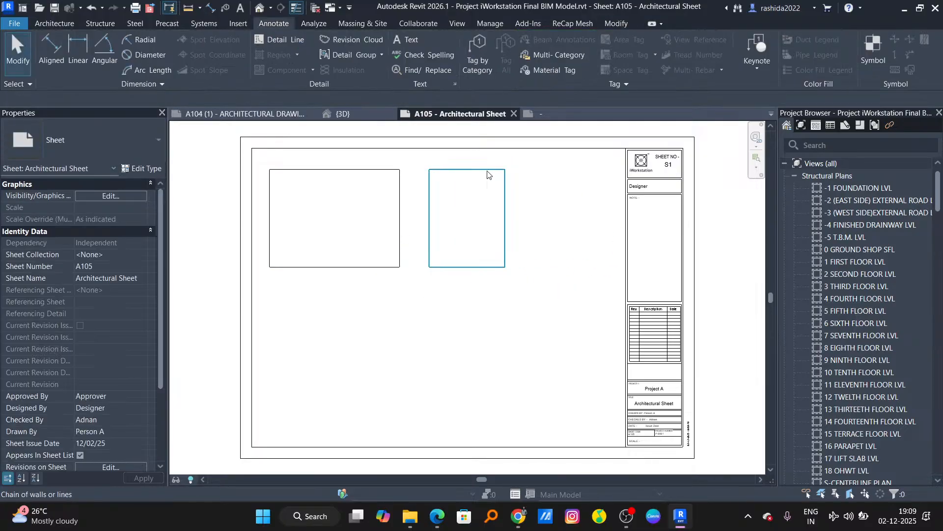
Step: Copy the second rectangle horizontally toward the title block, keeping the same gap as between the first two rectangles
{"action": "key", "text": "Tab"}
{"action": "left_click", "coordinate": [489, 169]}
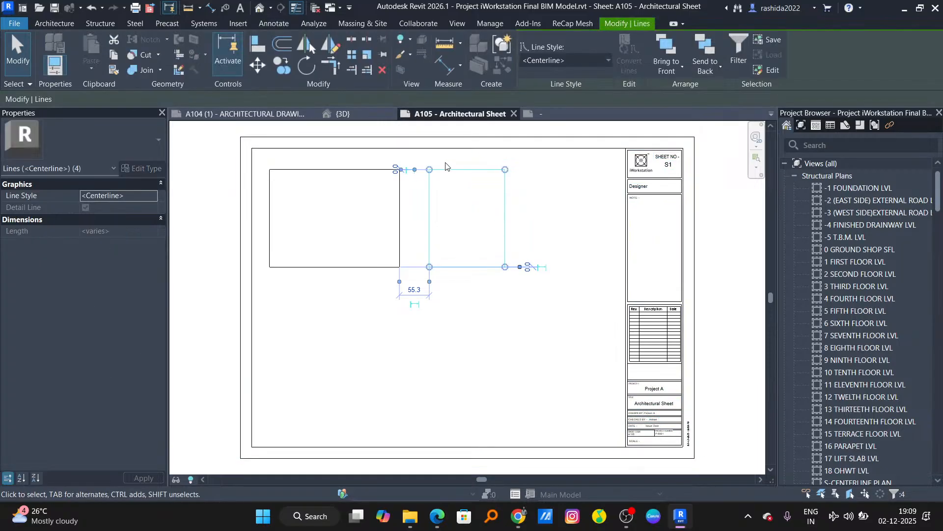
{"action": "key", "text": "c"}
{"action": "key", "text": "o"}
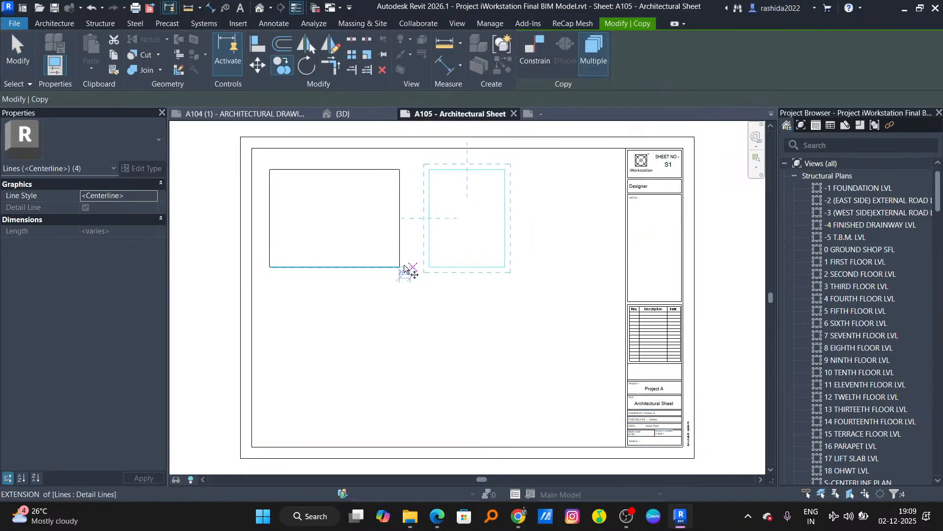
{"action": "left_click", "coordinate": [400, 267]}
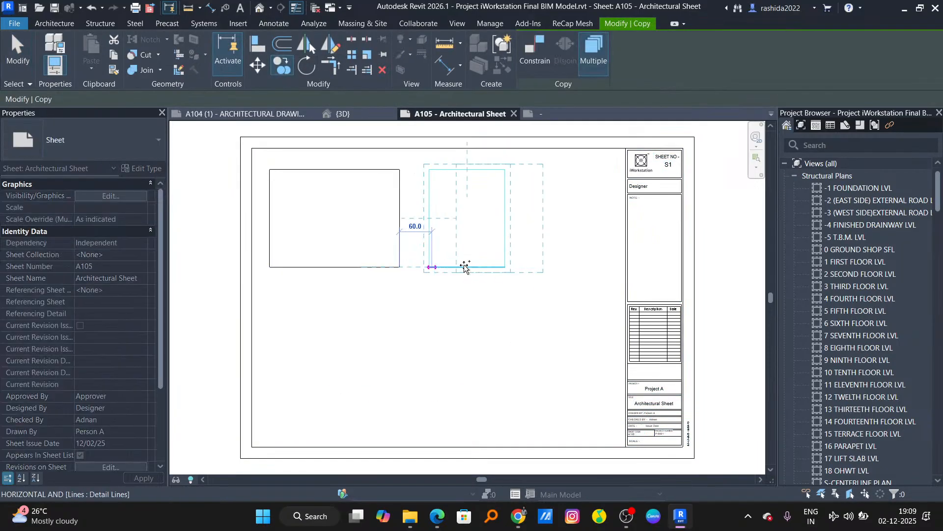
{"action": "left_click", "coordinate": [506, 267]}
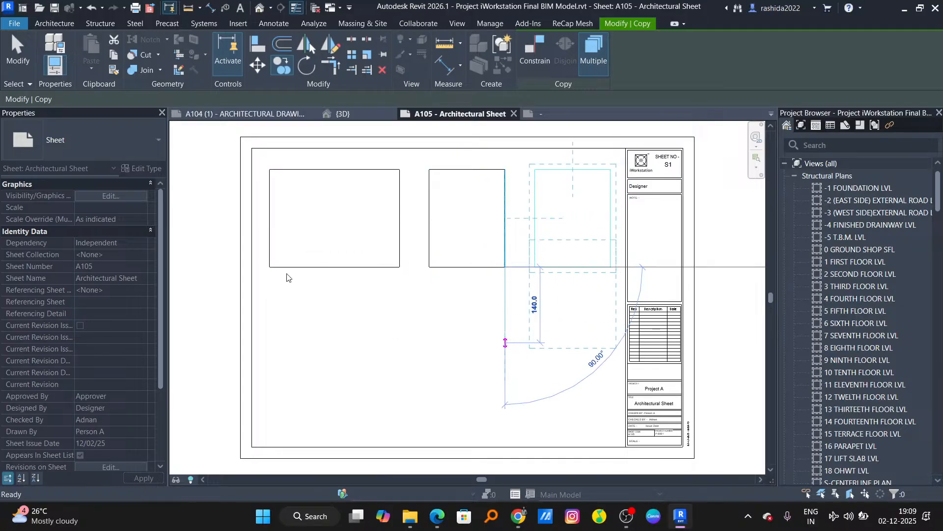
Step: Copy the middle rectangle to the lower-left area of the sheet, aligning its left edge with the first rectangle's left edge
{"action": "key", "text": "Escape"}
{"action": "key", "text": "Escape"}
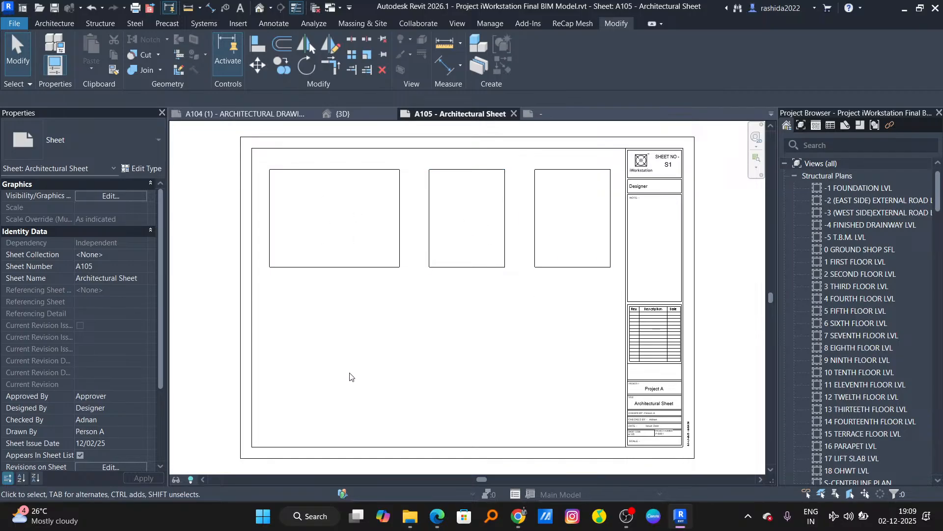
{"action": "key", "text": "Tab"}
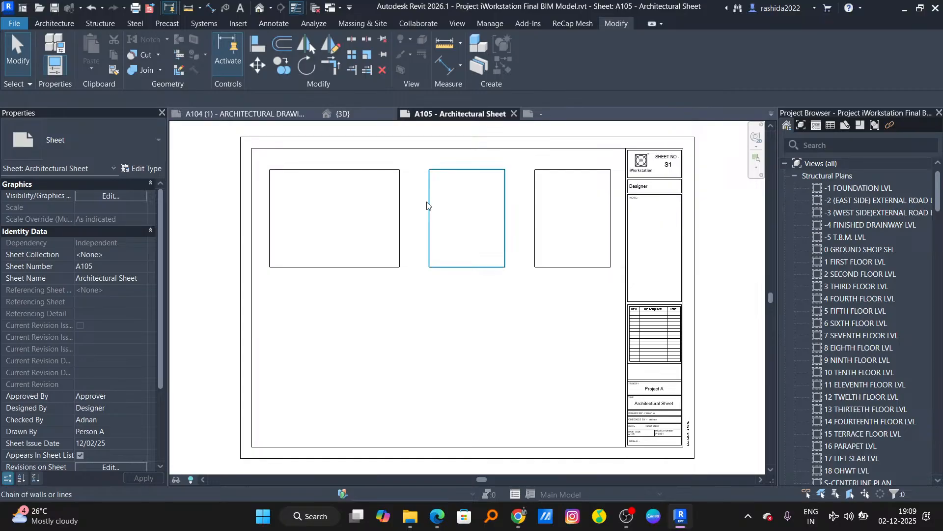
{"action": "left_click", "coordinate": [428, 205]}
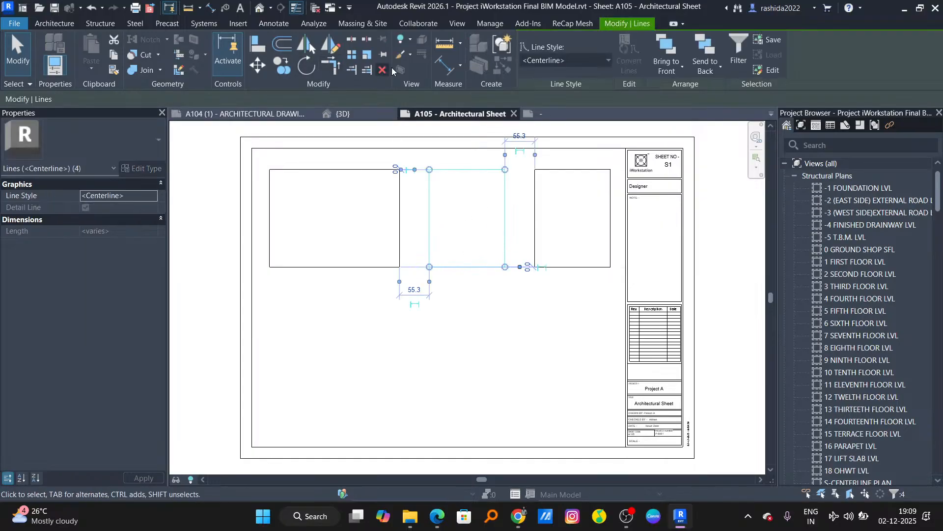
{"action": "left_click", "coordinate": [288, 73]}
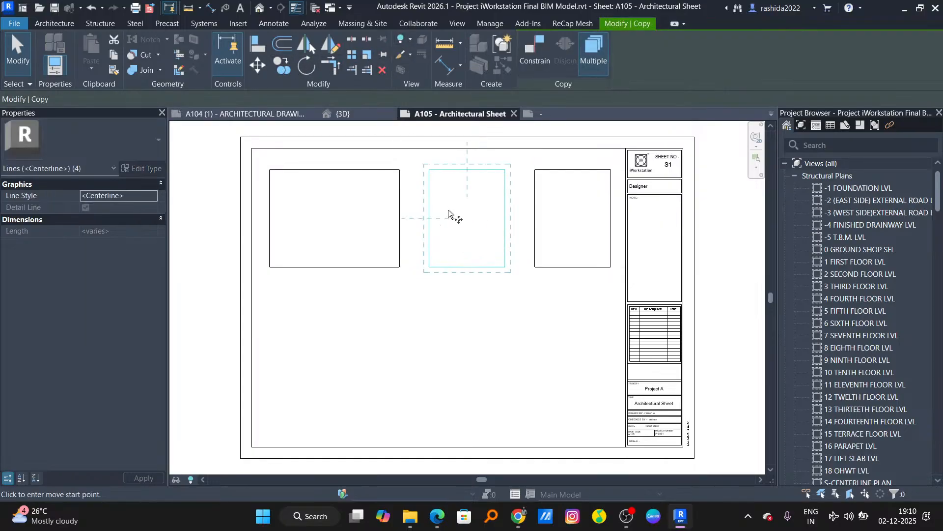
{"action": "left_click", "coordinate": [429, 169]}
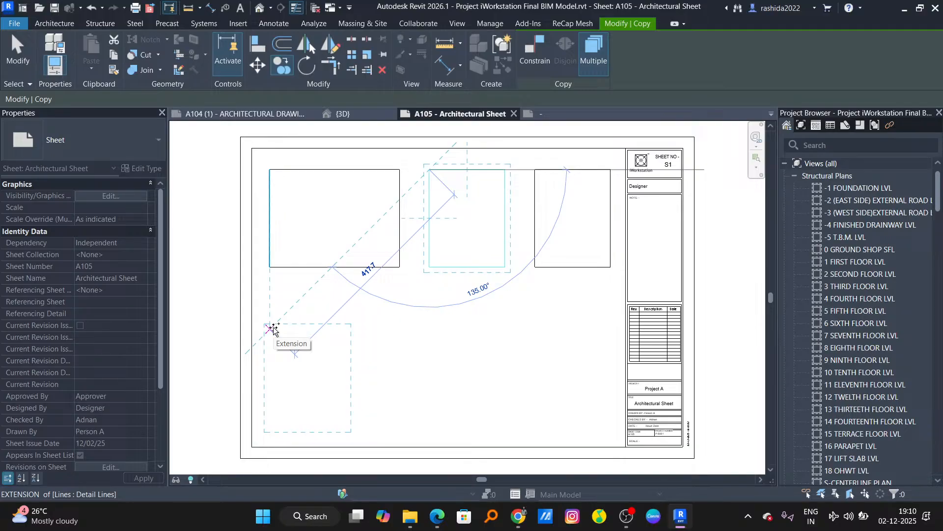
{"action": "left_click", "coordinate": [272, 329]}
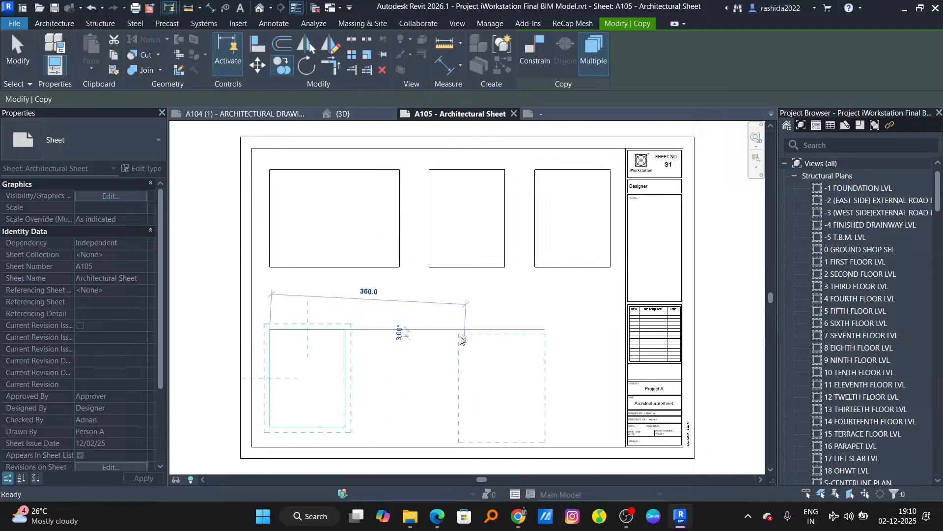
{"action": "key", "text": "Escape"}
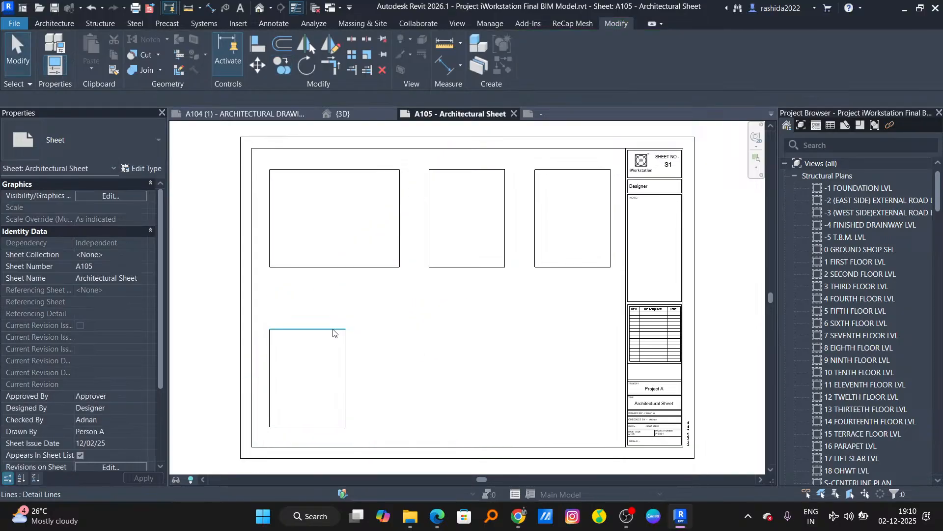
{"action": "left_click", "coordinate": [335, 330]}
{"action": "left_click", "coordinate": [373, 369]}
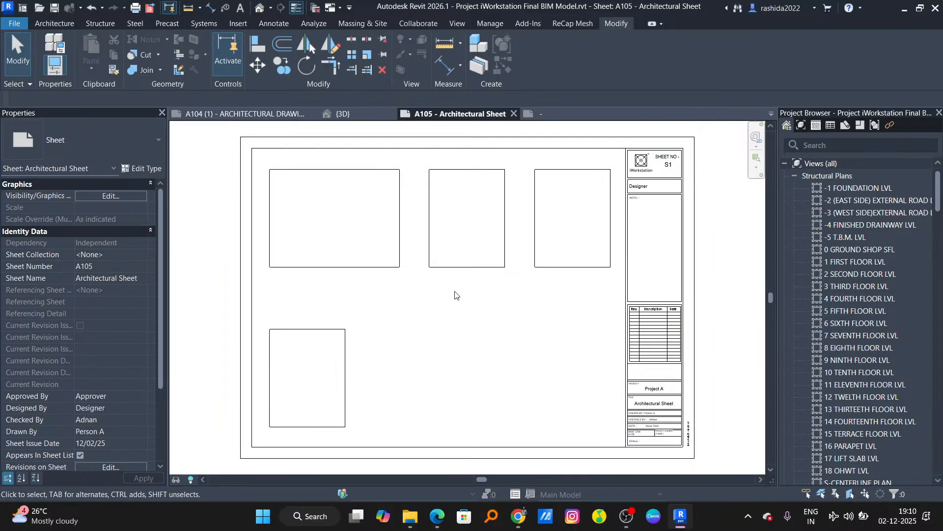
Step: Open sheet A104 (1) and examine the 3 BHK viewport with its room labels and view title
{"action": "scroll", "coordinate": [455, 295], "scroll_direction": "down", "scroll_amount": 2}
{"action": "scroll", "coordinate": [864, 302], "scroll_direction": "down", "scroll_amount": 3}
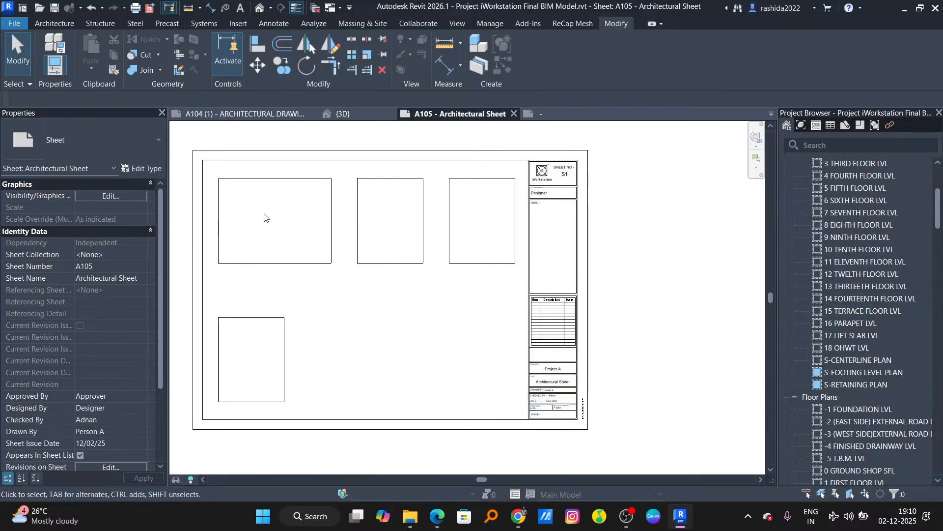
{"action": "left_click", "coordinate": [231, 115]}
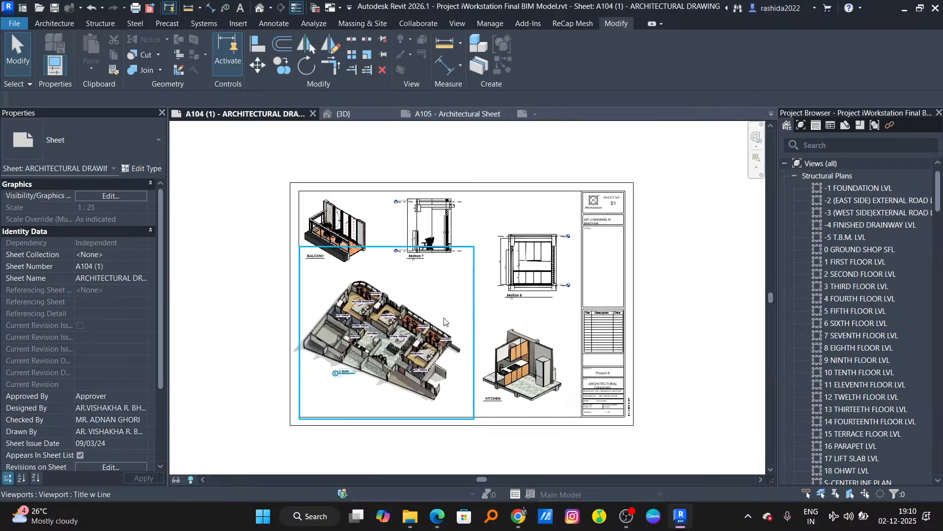
{"action": "scroll", "coordinate": [298, 378], "scroll_direction": "up", "scroll_amount": 4}
{"action": "scroll", "coordinate": [427, 323], "scroll_direction": "up", "scroll_amount": 4}
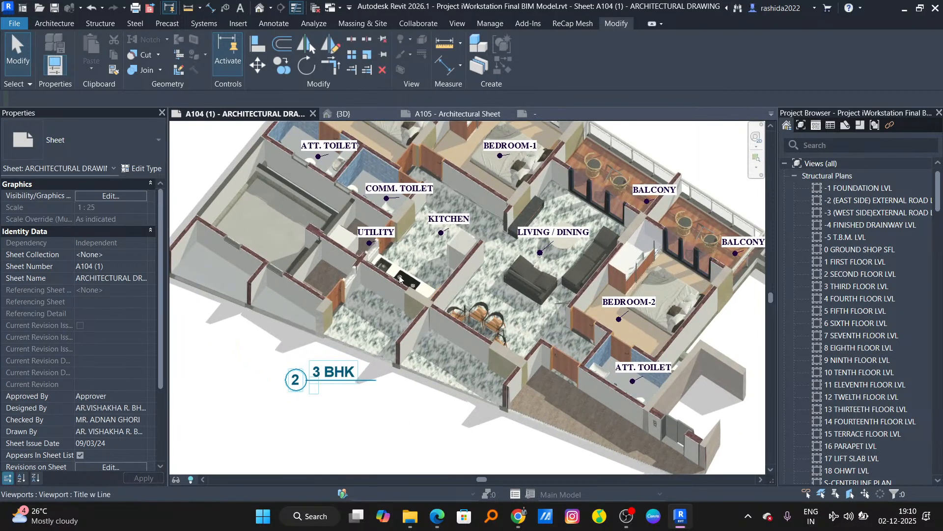
{"action": "left_click", "coordinate": [403, 284]}
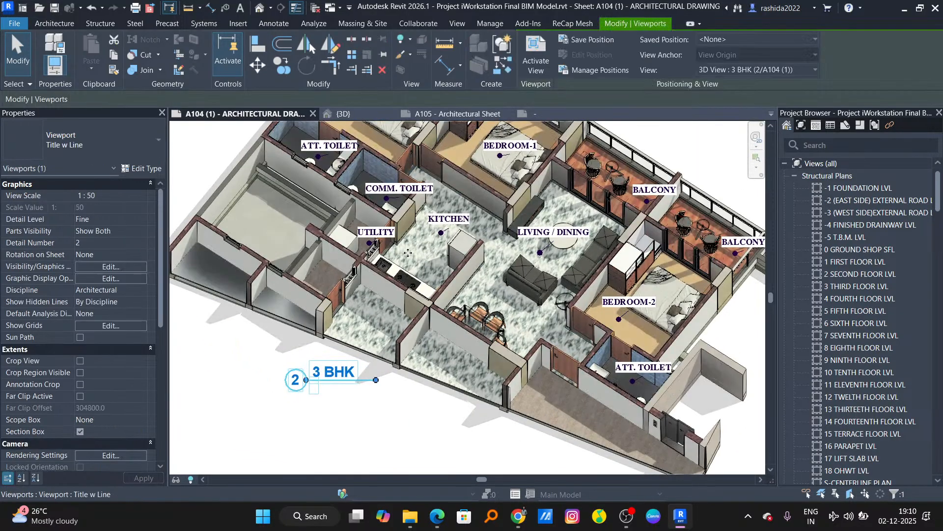
{"action": "scroll", "coordinate": [403, 285], "scroll_direction": "down", "scroll_amount": 3}
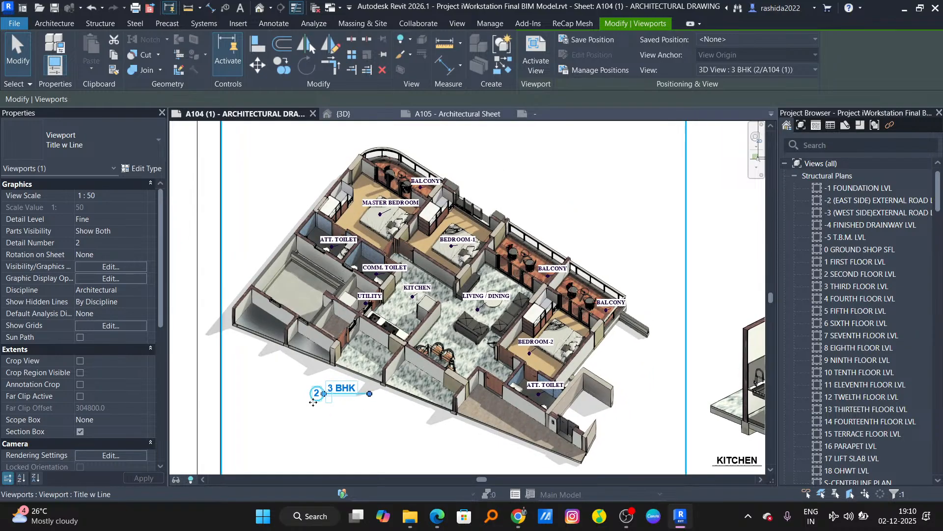
{"action": "scroll", "coordinate": [384, 371], "scroll_direction": "down", "scroll_amount": 1}
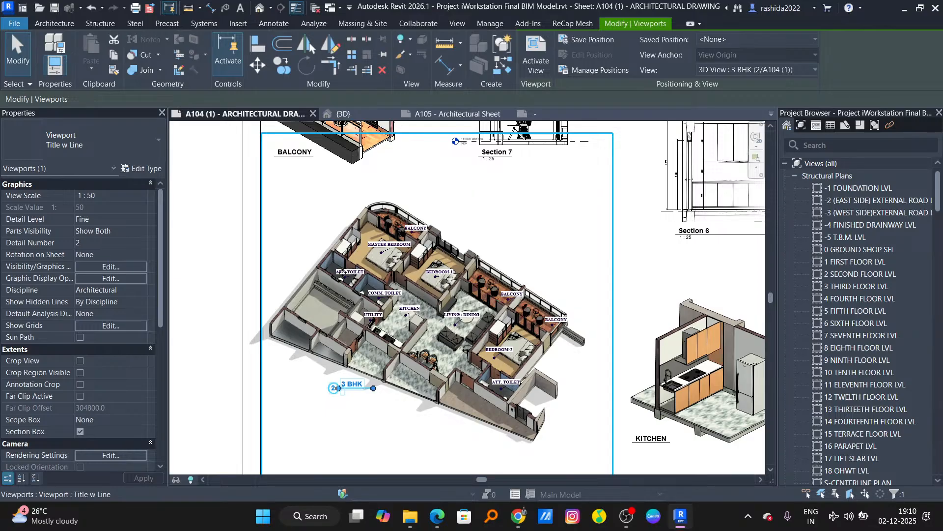
{"action": "scroll", "coordinate": [397, 327], "scroll_direction": "up", "scroll_amount": 3}
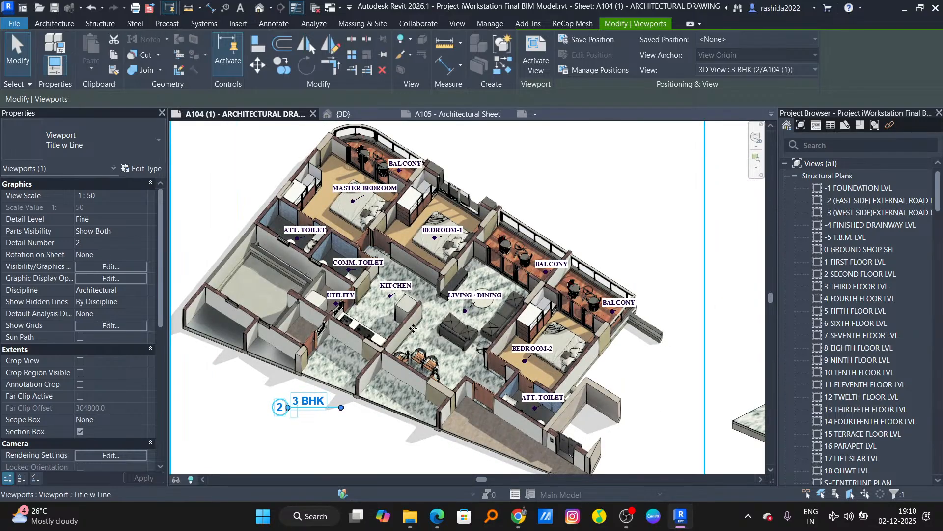
{"action": "scroll", "coordinate": [412, 329], "scroll_direction": "down", "scroll_amount": 2}
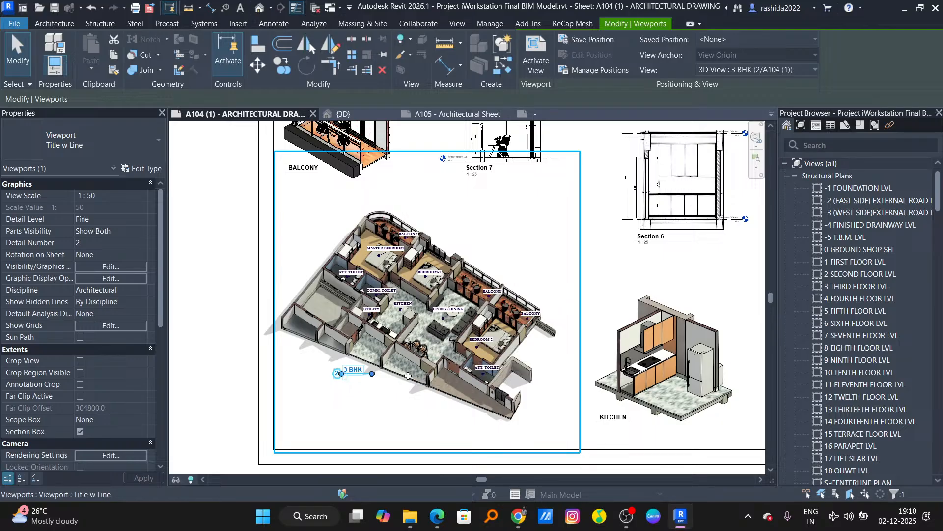
Step: Activate the 3 BHK view on the sheet and inspect its section box and level line with Reveal Hidden Elements, switching that mode off again
{"action": "double_click", "coordinate": [437, 388]}
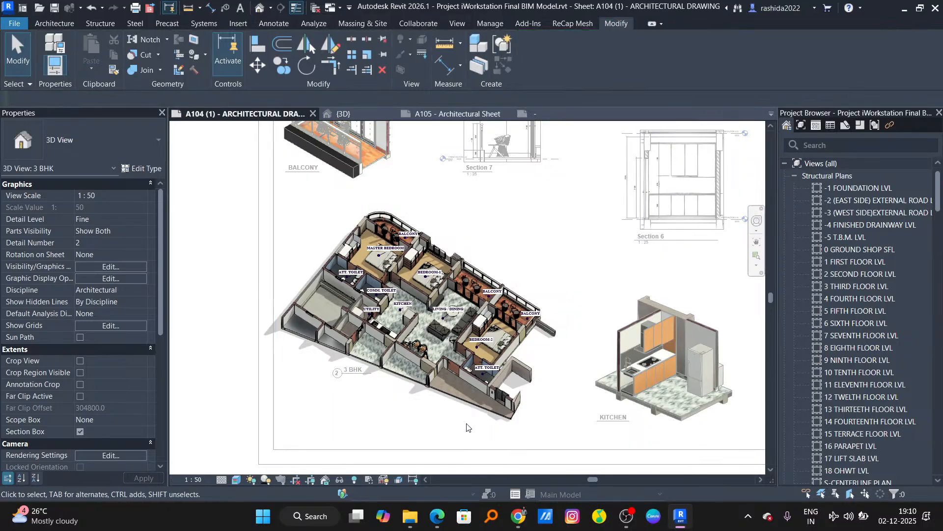
{"action": "left_click", "coordinate": [356, 479]}
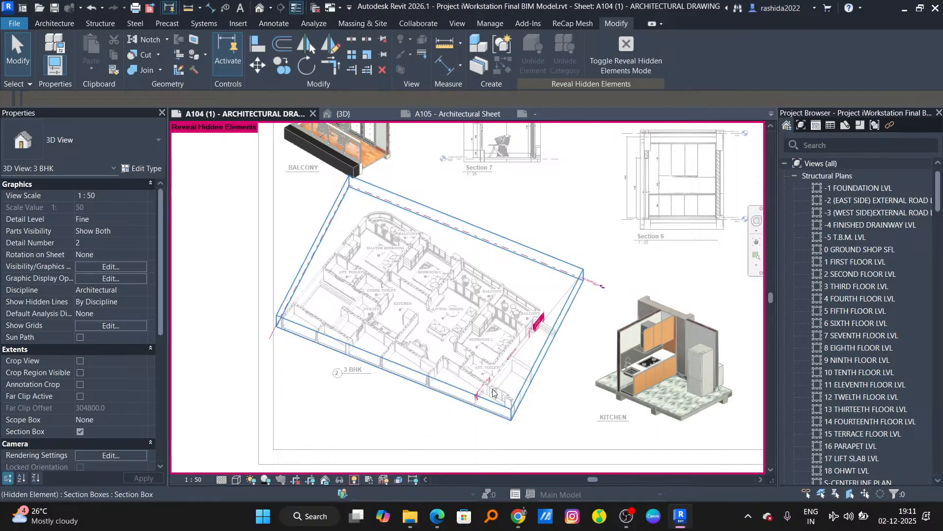
{"action": "scroll", "coordinate": [545, 324], "scroll_direction": "up", "scroll_amount": 4}
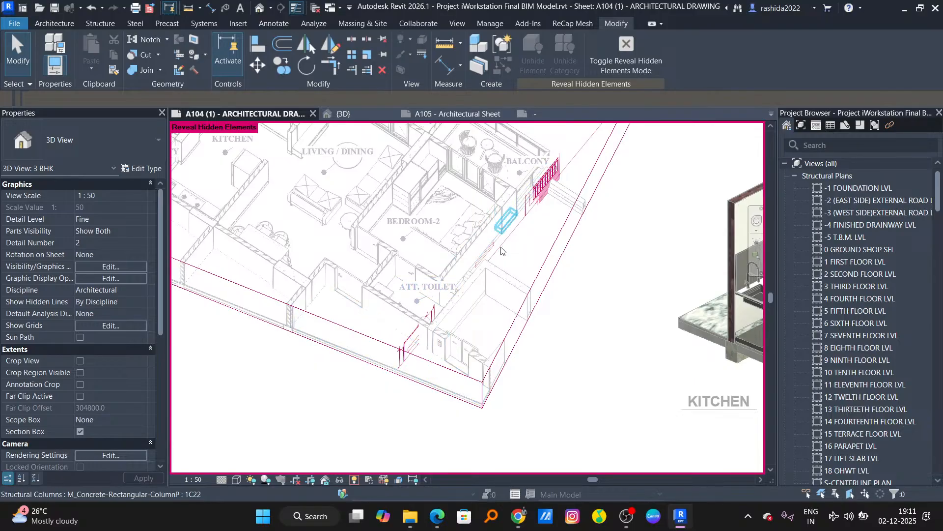
{"action": "scroll", "coordinate": [396, 368], "scroll_direction": "down", "scroll_amount": 1}
{"action": "scroll", "coordinate": [396, 368], "scroll_direction": "down", "scroll_amount": 2}
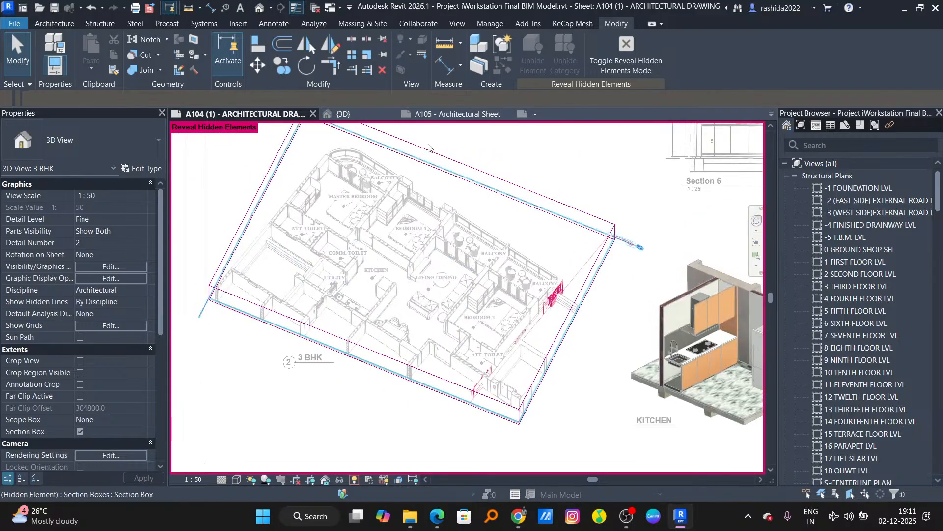
{"action": "scroll", "coordinate": [492, 212], "scroll_direction": "up", "scroll_amount": 3}
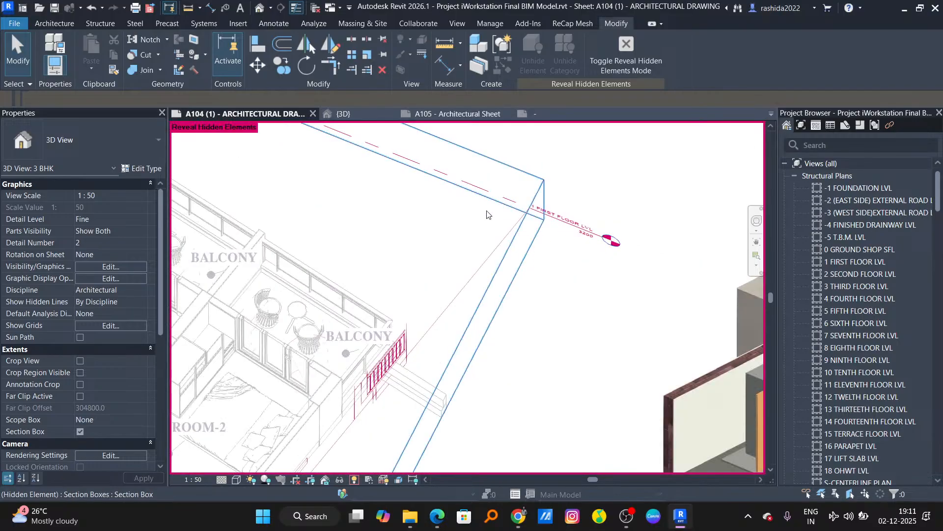
{"action": "scroll", "coordinate": [562, 258], "scroll_direction": "down", "scroll_amount": 3}
{"action": "middle_click_drag", "start_coordinate": [287, 364], "coordinate": [401, 352]}
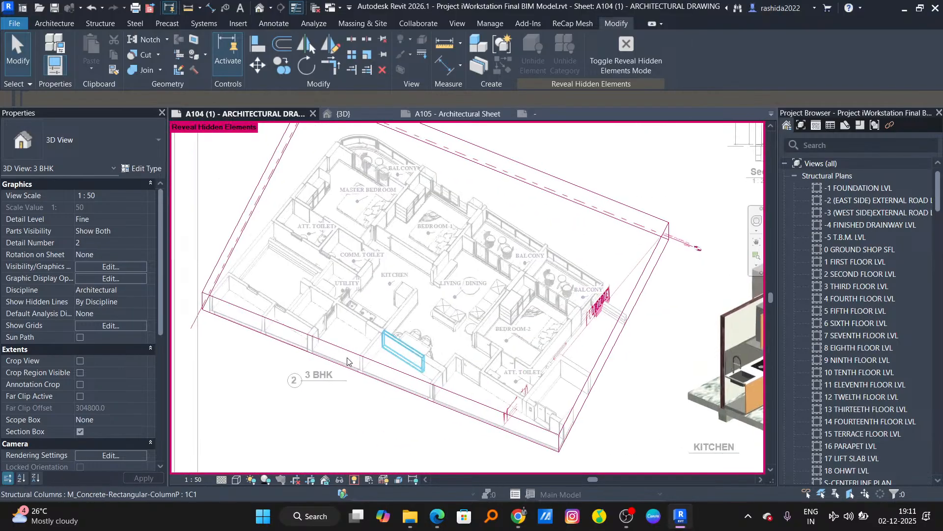
{"action": "left_click", "coordinate": [353, 480]}
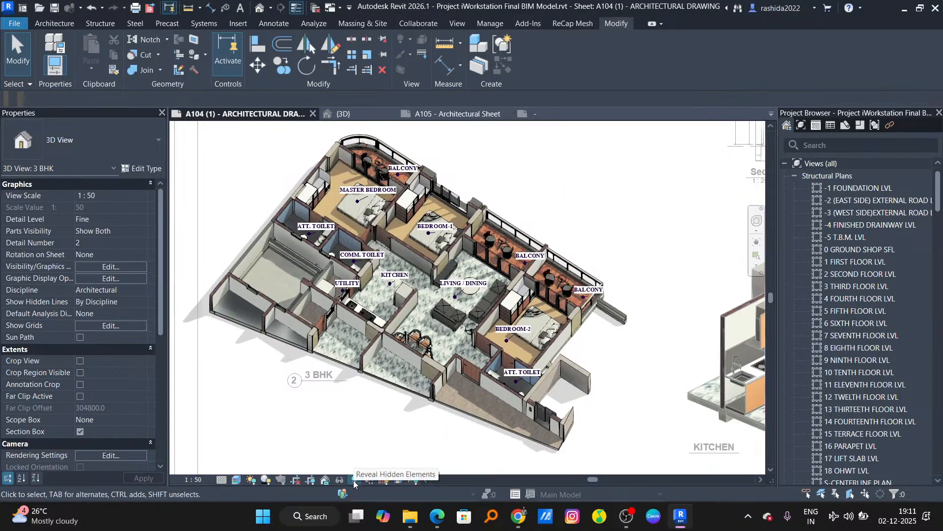
Step: Deactivate the 3 BHK view, and repeat its activation and deactivation to return to the sheet
{"action": "scroll", "coordinate": [464, 406], "scroll_direction": "down", "scroll_amount": 2}
{"action": "scroll", "coordinate": [555, 322], "scroll_direction": "down", "scroll_amount": 1}
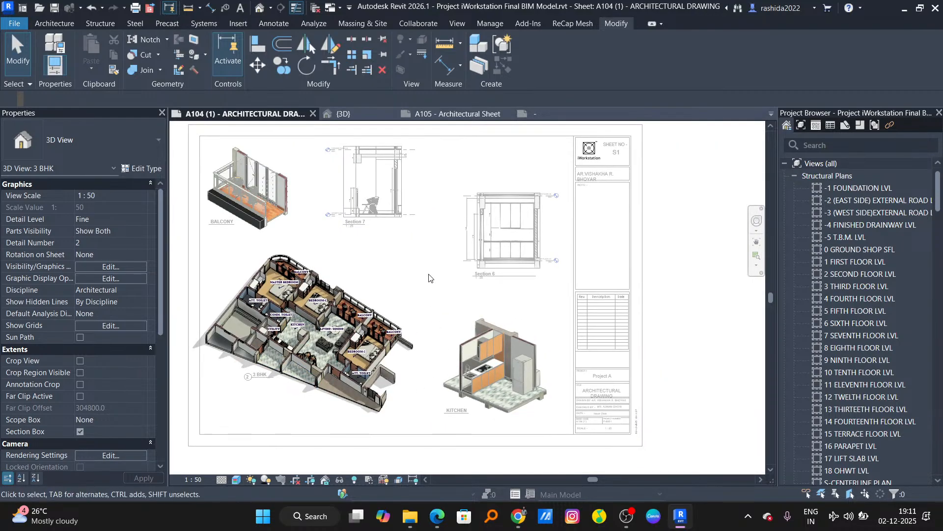
{"action": "double_click", "coordinate": [449, 228]}
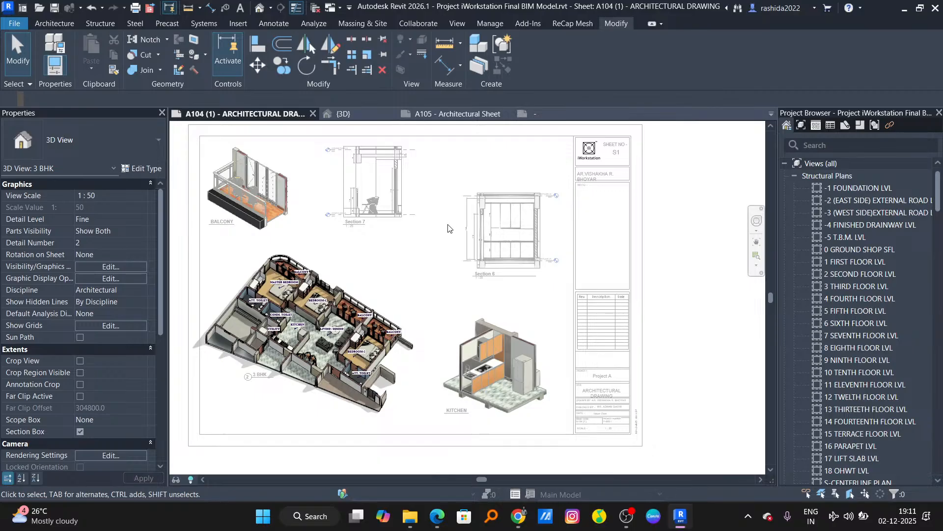
{"action": "right_click", "coordinate": [370, 303]}
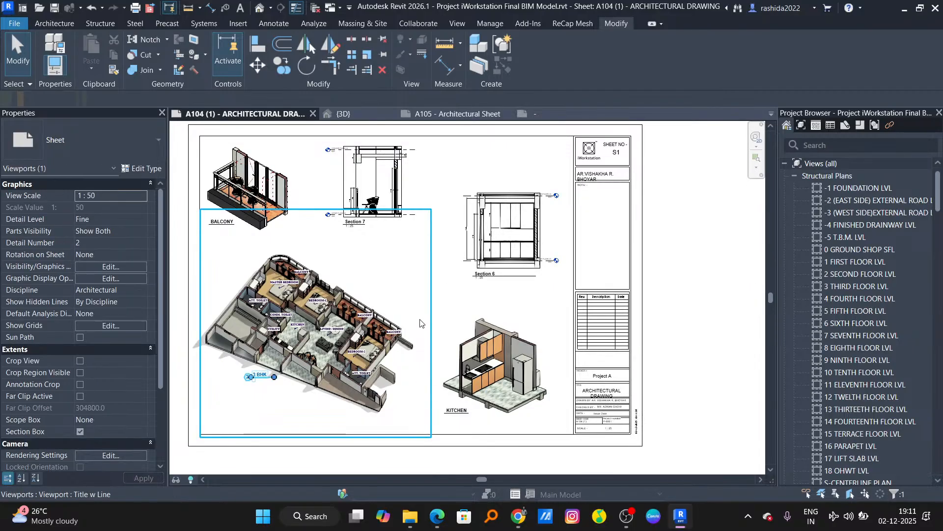
{"action": "left_click", "coordinate": [426, 158]}
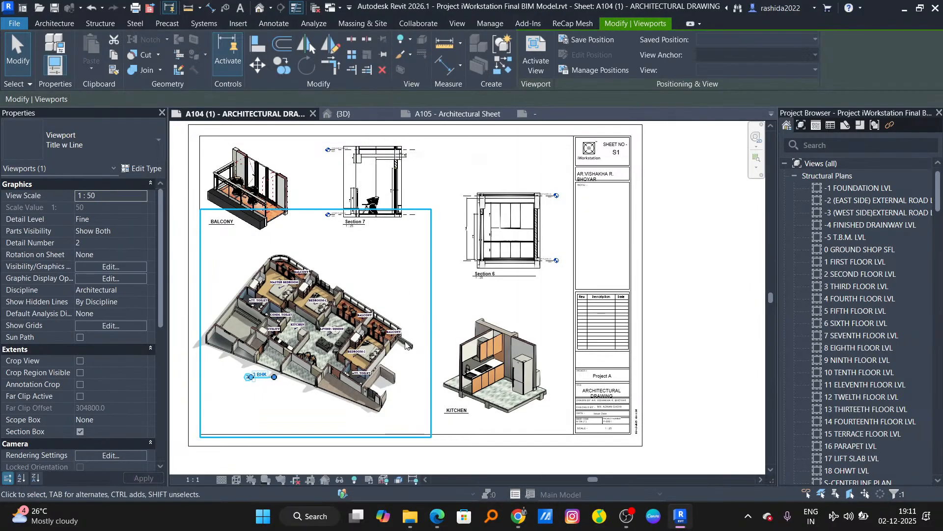
{"action": "right_click", "coordinate": [431, 229]}
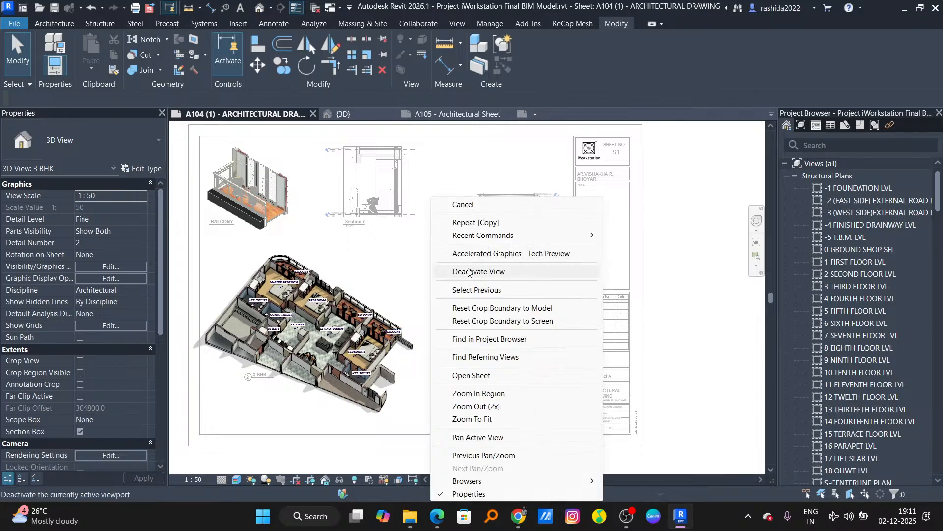
{"action": "left_click", "coordinate": [469, 272]}
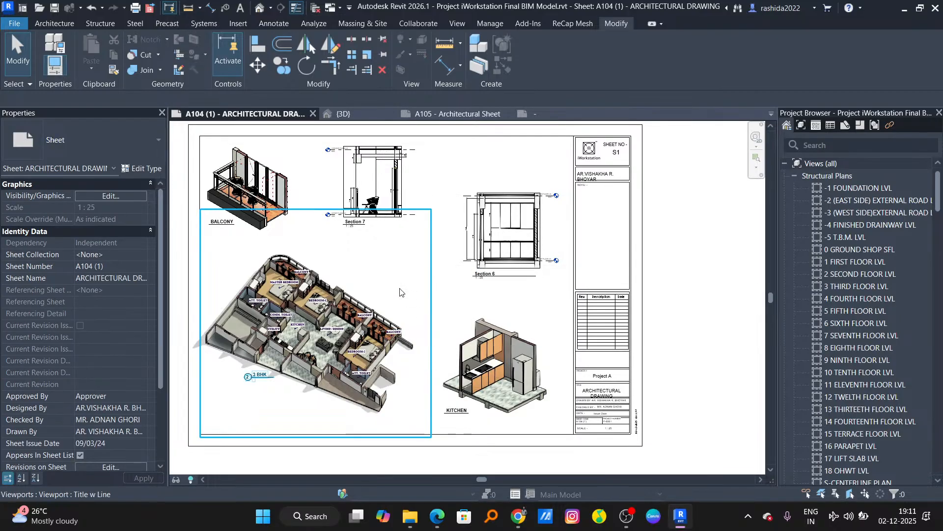
Step: Select the BALCONY, Section 7, Section 6, 3 BHK and KITCHEN viewports one after another to point them out
{"action": "left_click", "coordinate": [246, 194]}
{"action": "left_click", "coordinate": [374, 196]}
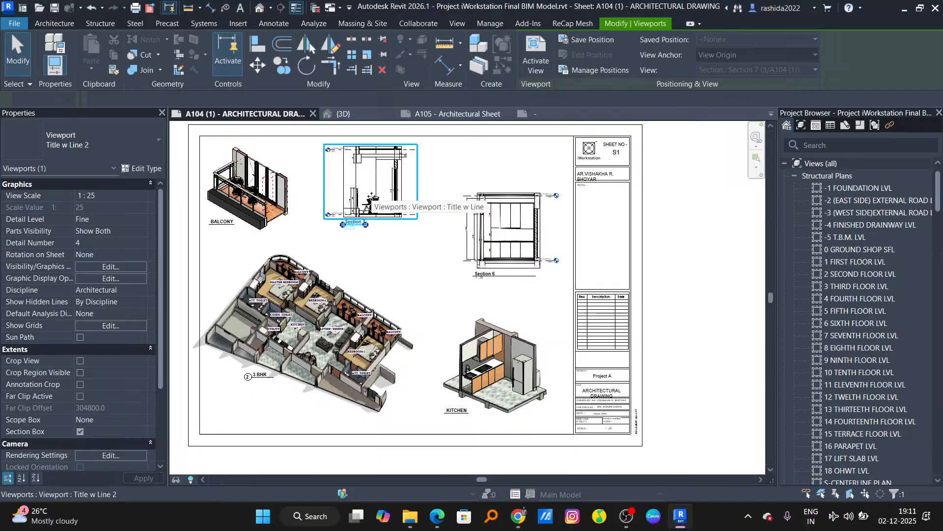
{"action": "left_click", "coordinate": [496, 238]}
{"action": "left_click", "coordinate": [347, 340]}
{"action": "left_click", "coordinate": [514, 379]}
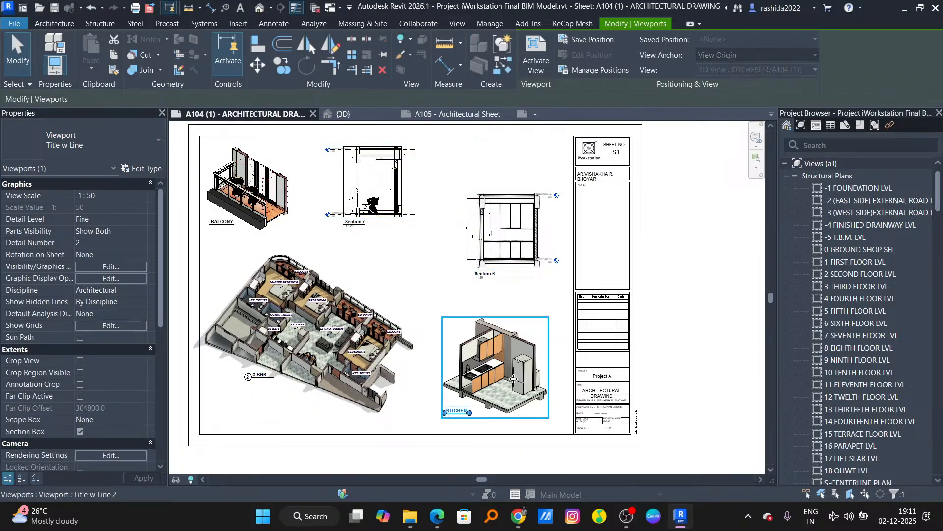
Step: Activate and deactivate the 3 BHK view on the sheet, and activate the KITCHEN view
{"action": "double_click", "coordinate": [359, 362]}
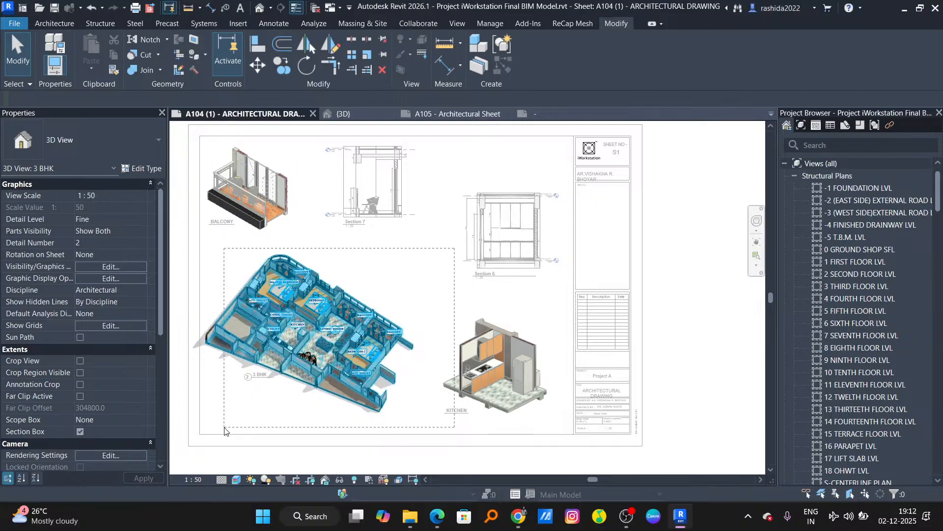
{"action": "right_click", "coordinate": [440, 157]}
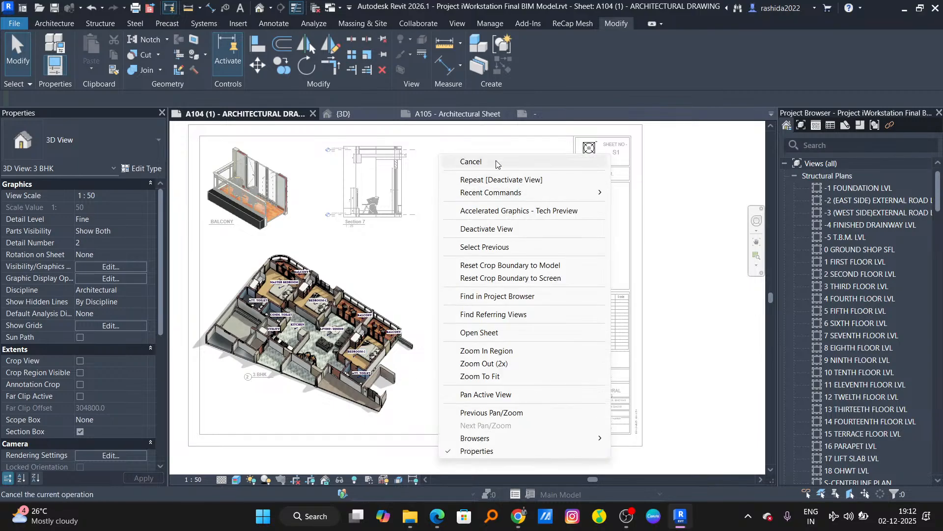
{"action": "left_click", "coordinate": [506, 230]}
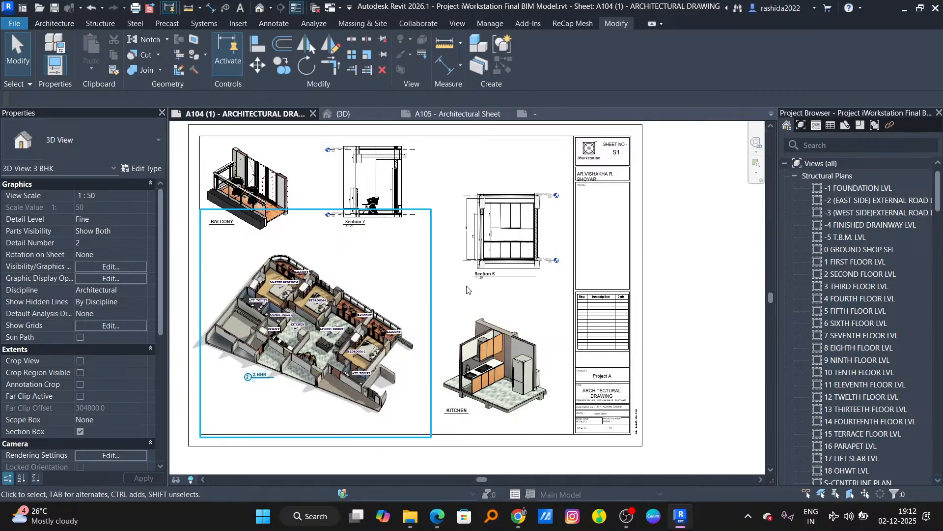
{"action": "double_click", "coordinate": [497, 354]}
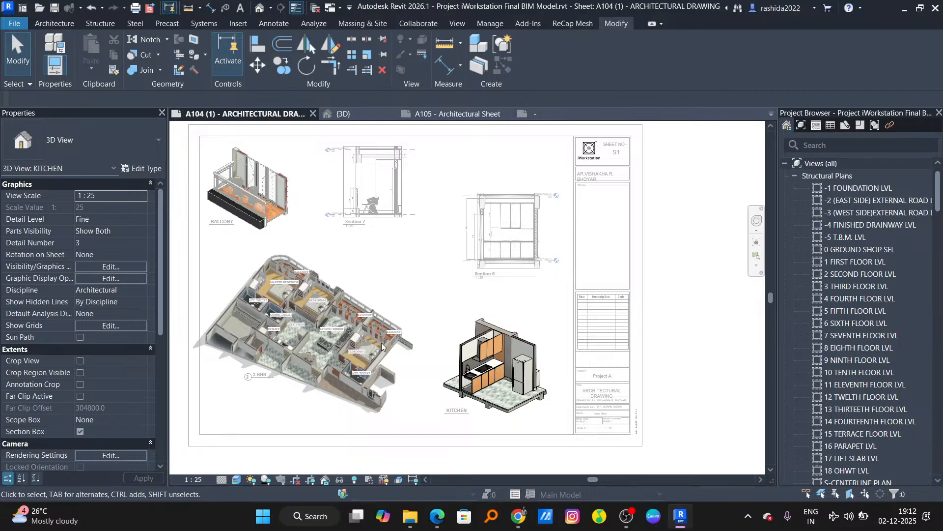
Step: Deactivate the KITCHEN view and look through the project's floor plans, 3D views, elevations and sections
{"action": "double_click", "coordinate": [440, 170]}
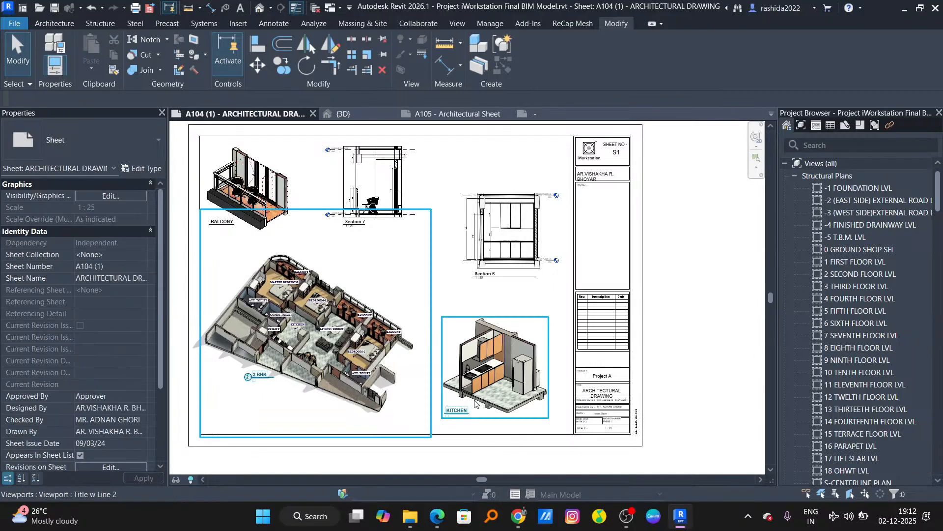
{"action": "scroll", "coordinate": [296, 383], "scroll_direction": "up", "scroll_amount": 2}
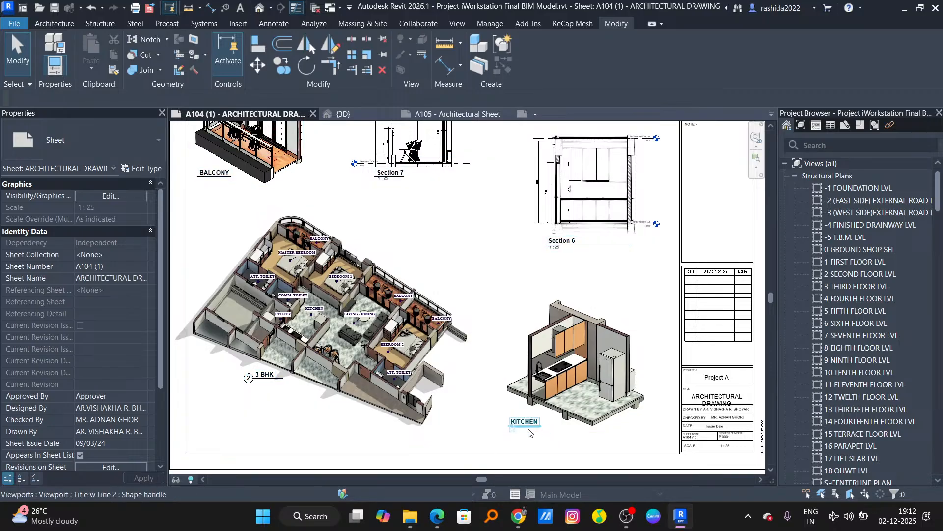
{"action": "scroll", "coordinate": [869, 320], "scroll_direction": "down", "scroll_amount": 15}
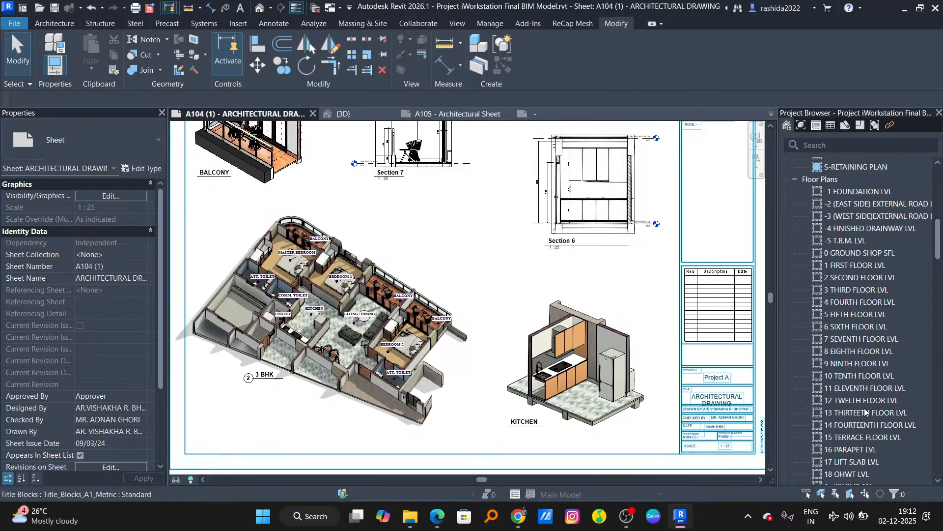
{"action": "scroll", "coordinate": [835, 305], "scroll_direction": "up", "scroll_amount": 10}
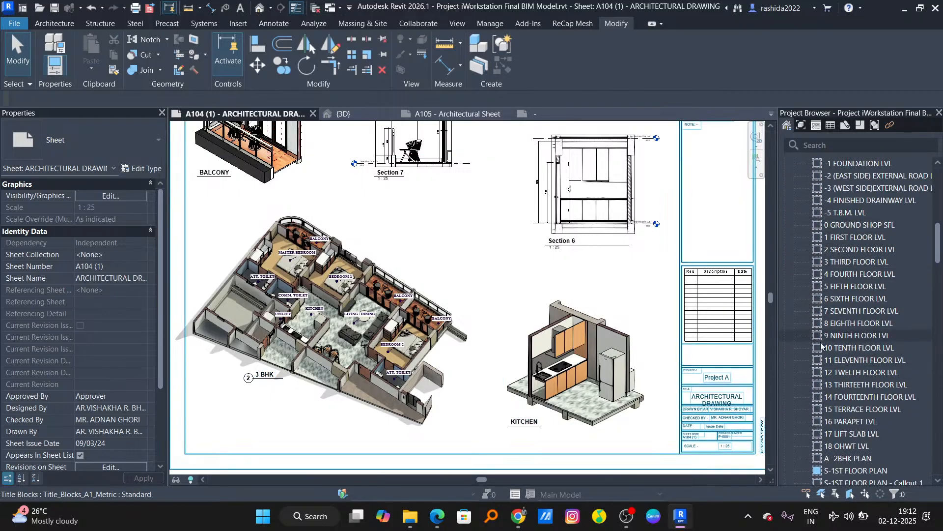
{"action": "scroll", "coordinate": [843, 372], "scroll_direction": "down", "scroll_amount": 10}
{"action": "scroll", "coordinate": [842, 372], "scroll_direction": "up", "scroll_amount": 6}
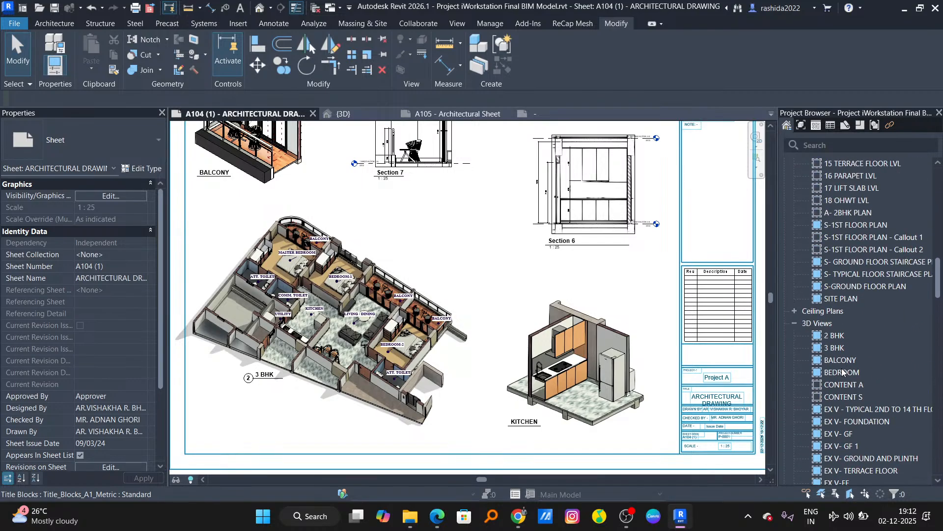
{"action": "scroll", "coordinate": [845, 378], "scroll_direction": "down", "scroll_amount": 3}
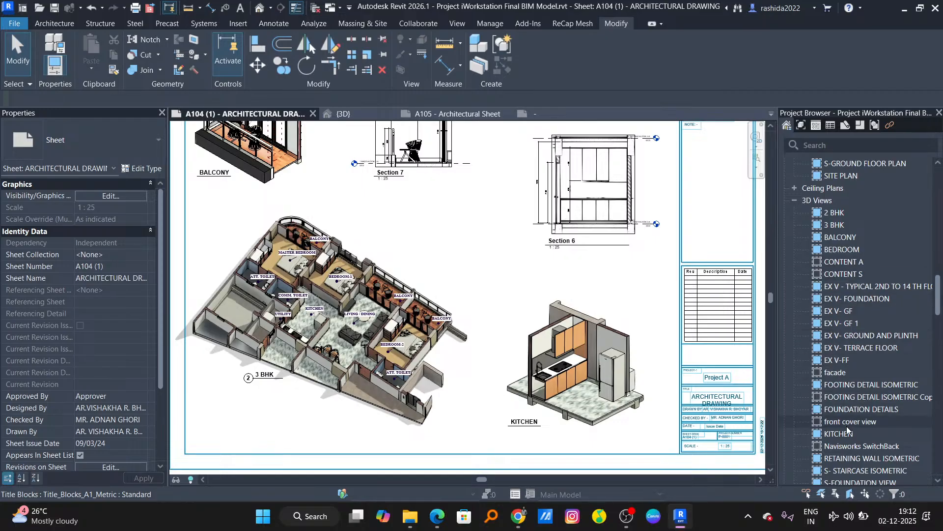
{"action": "scroll", "coordinate": [831, 344], "scroll_direction": "down", "scroll_amount": 6}
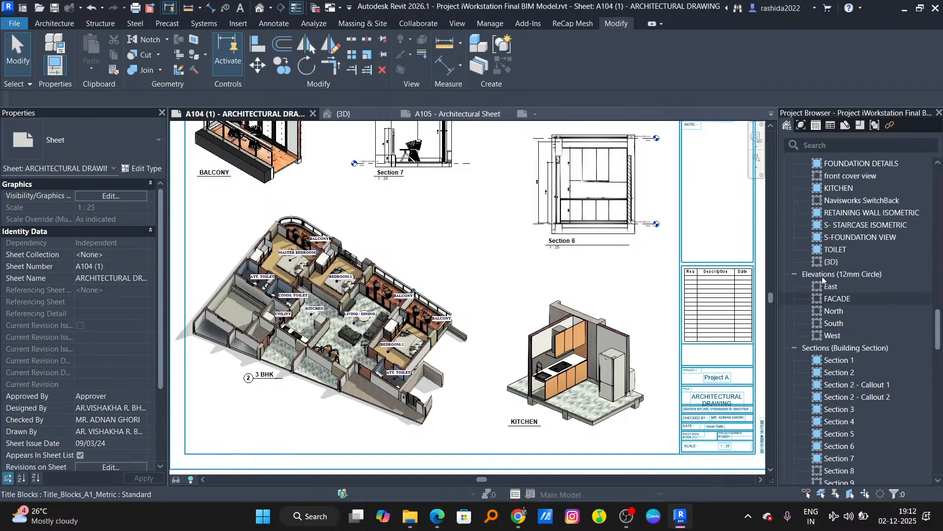
{"action": "scroll", "coordinate": [847, 320], "scroll_direction": "up", "scroll_amount": 8}
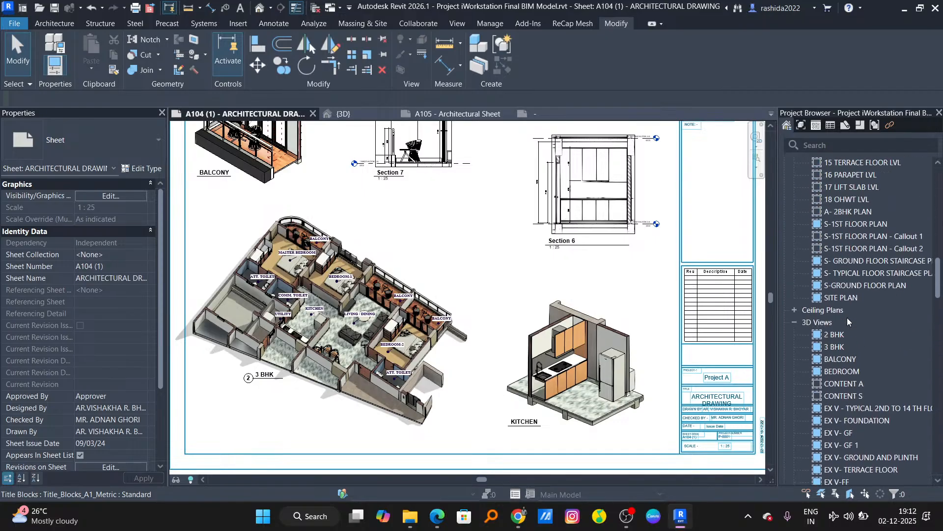
{"action": "scroll", "coordinate": [848, 319], "scroll_direction": "down", "scroll_amount": 3}
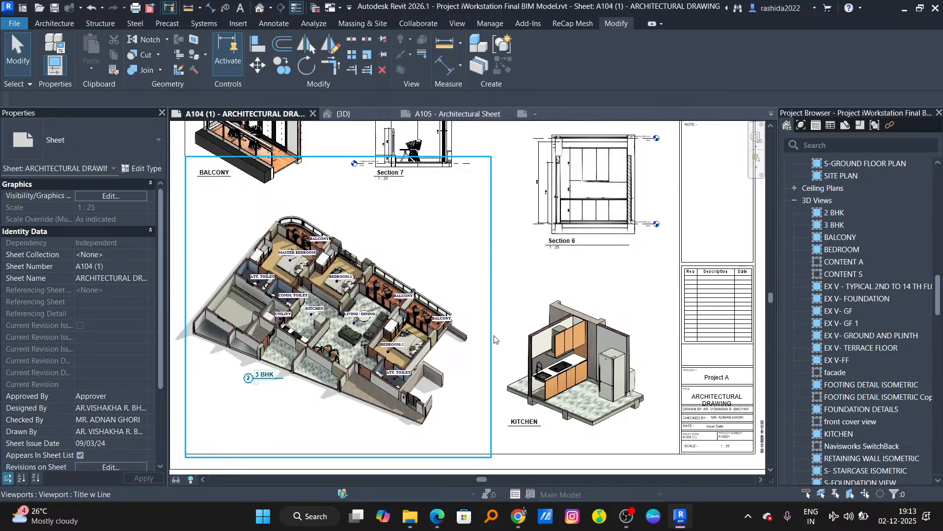
Step: Select the KITCHEN and 3 BHK viewports, then the listed 2 BHK, CONTENT A and EX V- GF views to compare their sheet placement status
{"action": "left_click", "coordinate": [575, 363]}
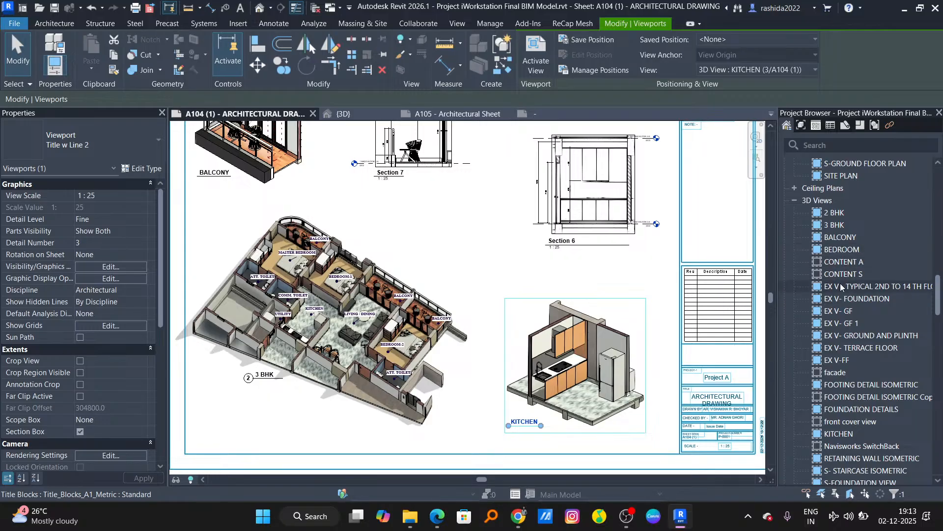
{"action": "left_click", "coordinate": [331, 340]}
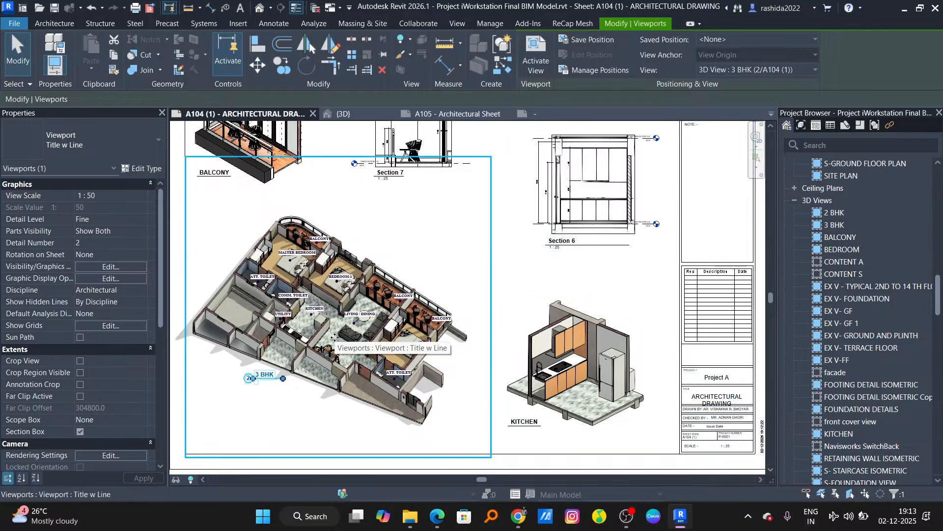
{"action": "left_click", "coordinate": [832, 214]}
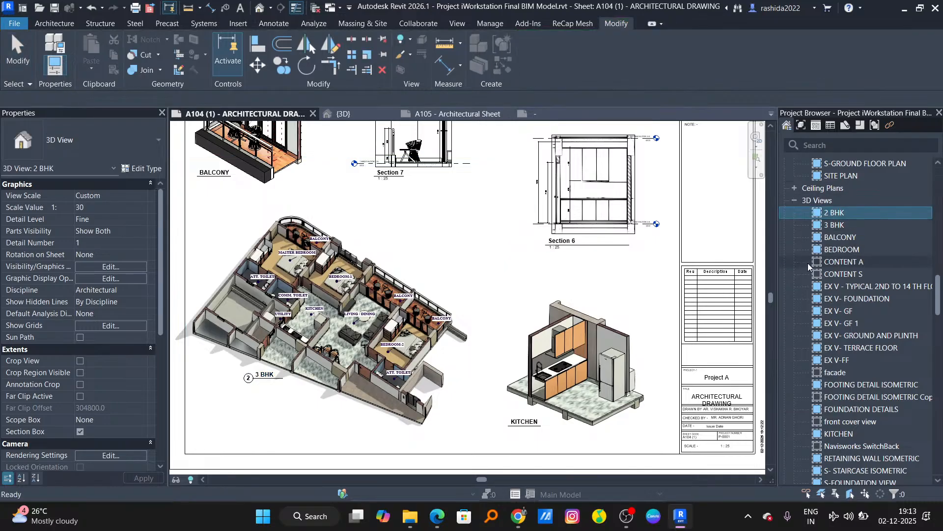
{"action": "left_click", "coordinate": [859, 265]}
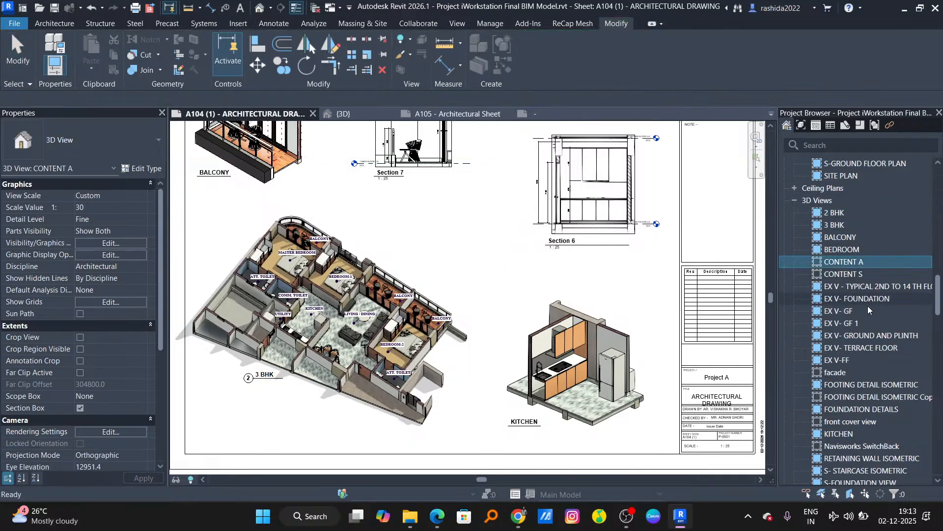
{"action": "left_click", "coordinate": [845, 311]}
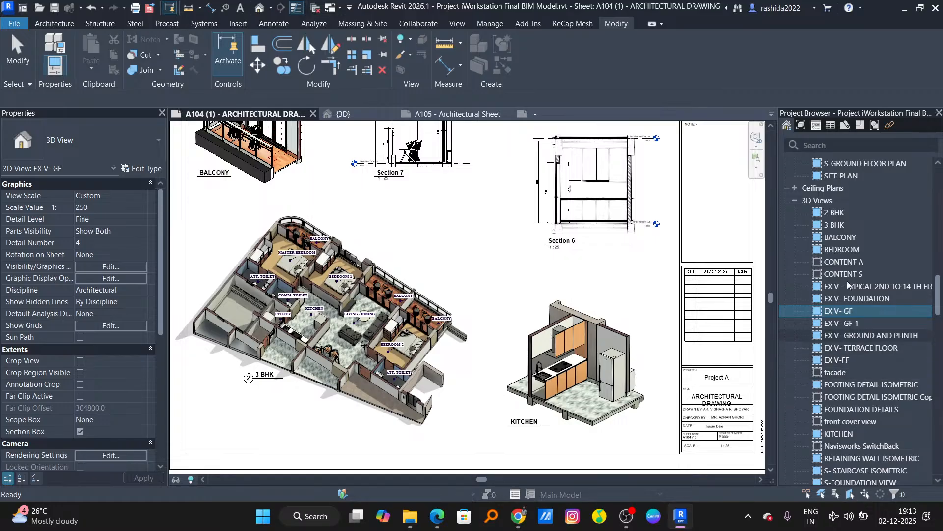
{"action": "scroll", "coordinate": [835, 354], "scroll_direction": "down", "scroll_amount": 1}
{"action": "scroll", "coordinate": [828, 367], "scroll_direction": "down", "scroll_amount": 3}
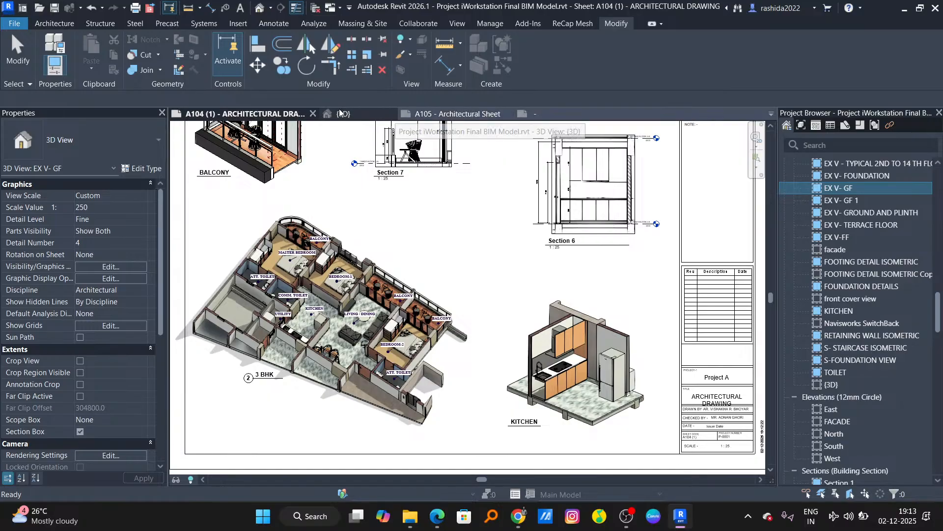
Step: Open sheet A105 - Architectural Sheet and try to place the 3 BHK view in its upper-left rectangle
{"action": "left_click", "coordinate": [531, 113]}
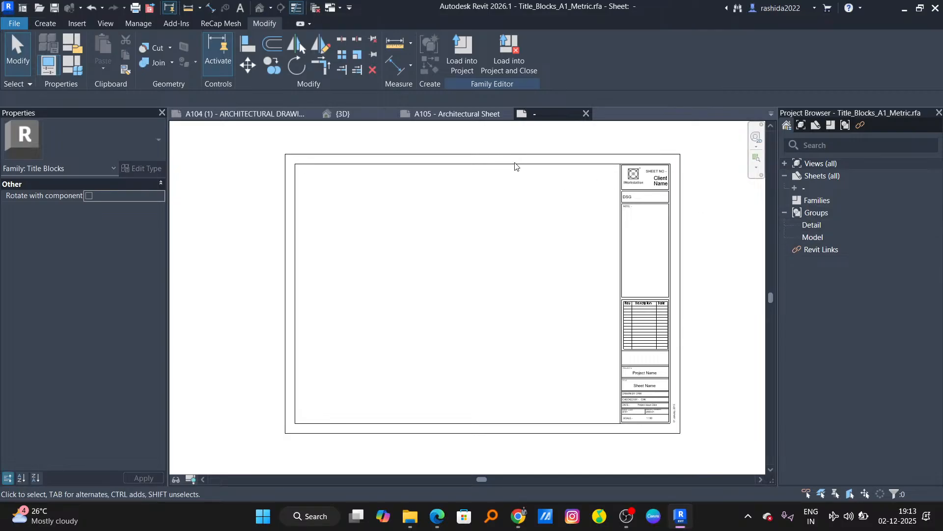
{"action": "left_click", "coordinate": [484, 114]}
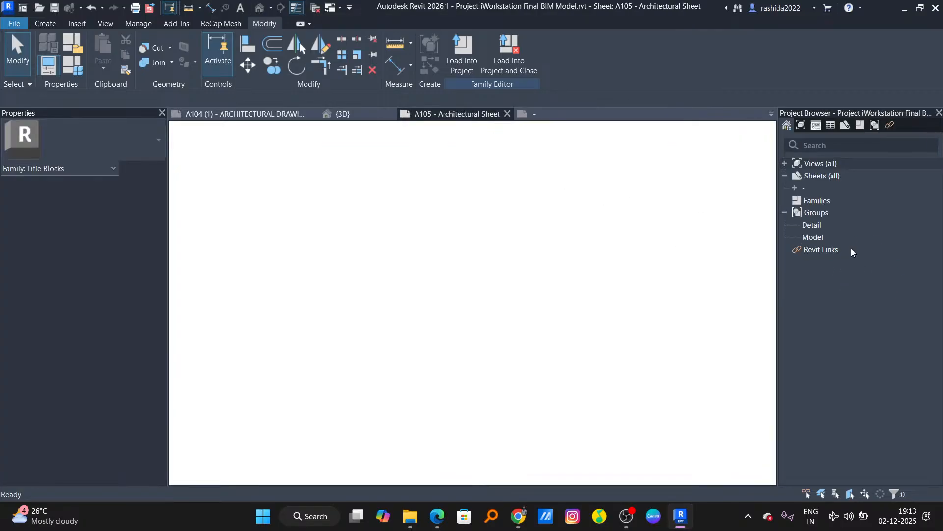
{"action": "scroll", "coordinate": [840, 290], "scroll_direction": "up", "scroll_amount": 7}
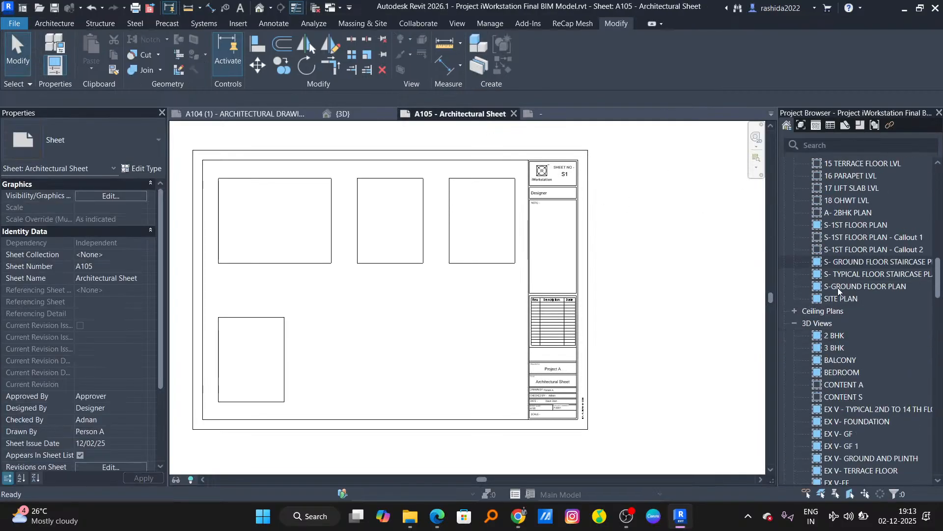
{"action": "scroll", "coordinate": [838, 307], "scroll_direction": "up", "scroll_amount": 7}
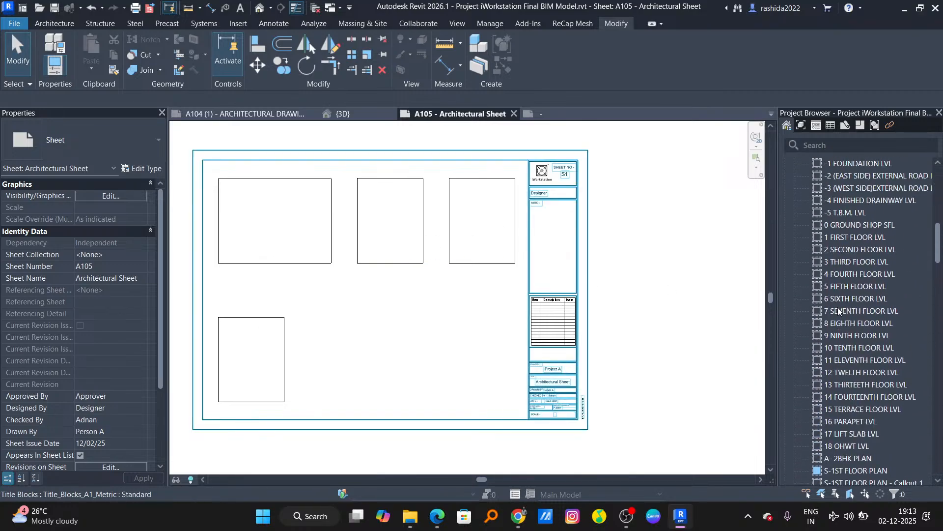
{"action": "scroll", "coordinate": [838, 308], "scroll_direction": "down", "scroll_amount": 10}
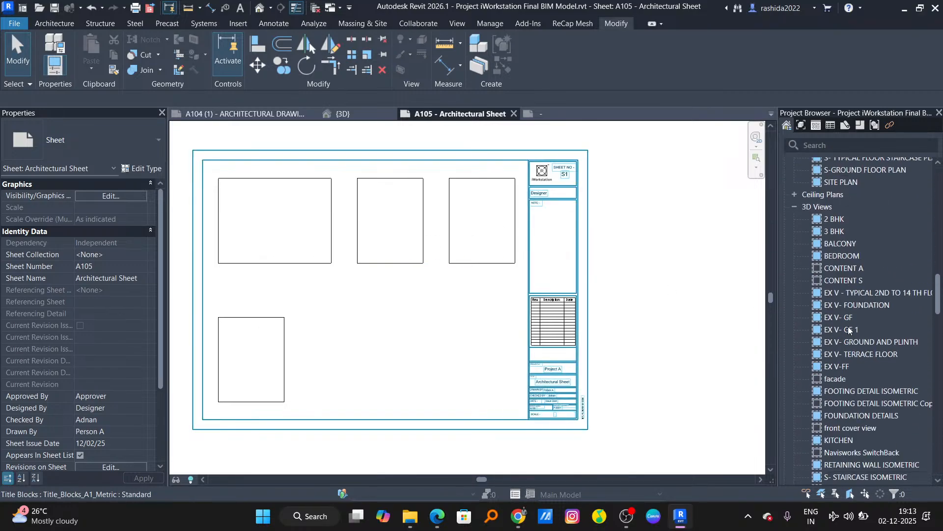
{"action": "left_click", "coordinate": [841, 226]}
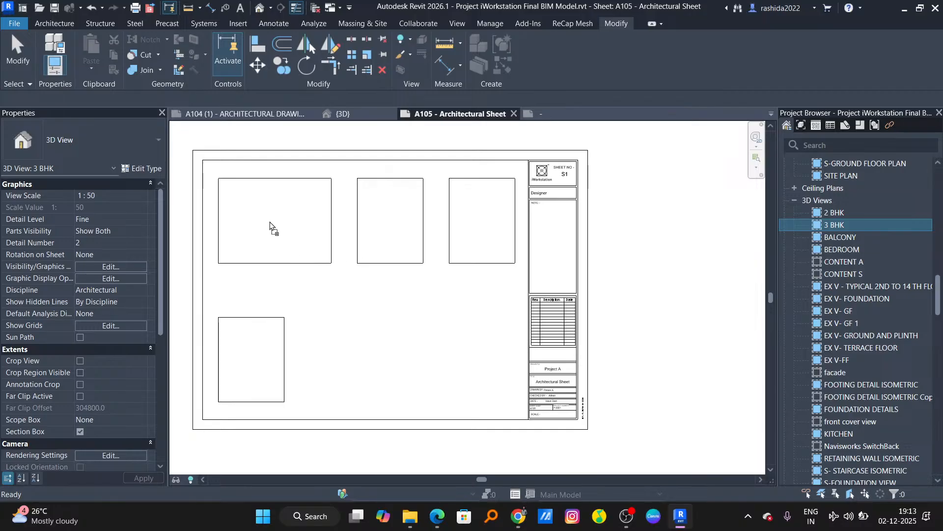
{"action": "left_click_drag", "start_coordinate": [270, 225], "coordinate": [271, 226]}
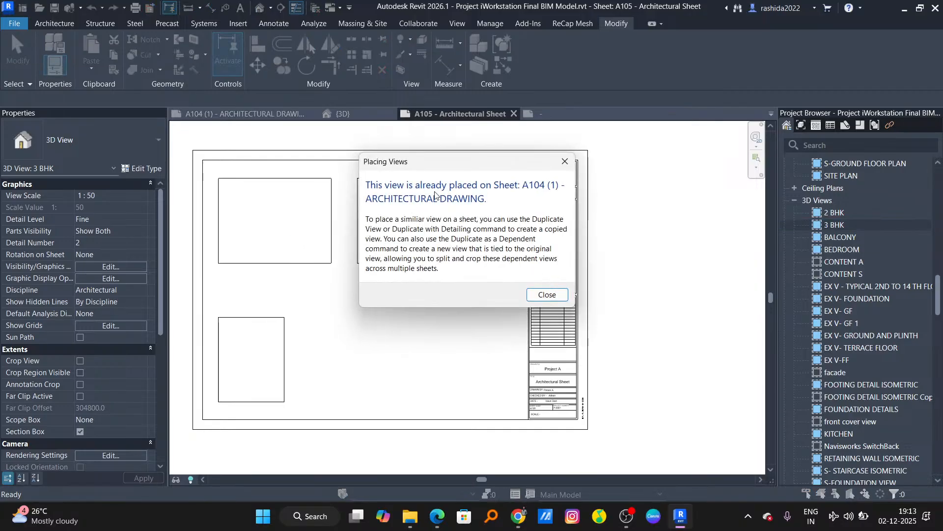
{"action": "left_click", "coordinate": [548, 295]}
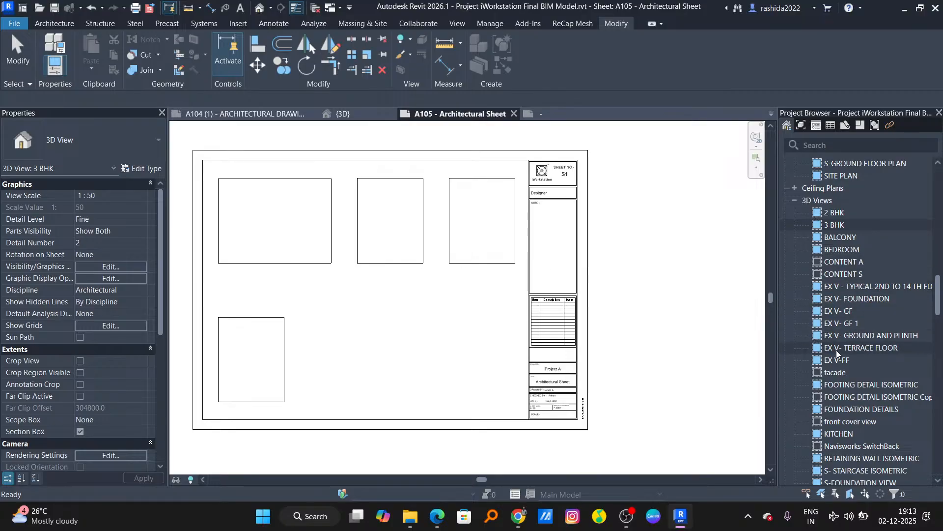
{"action": "scroll", "coordinate": [865, 382], "scroll_direction": "down", "scroll_amount": 4}
{"action": "scroll", "coordinate": [863, 376], "scroll_direction": "up", "scroll_amount": 10}
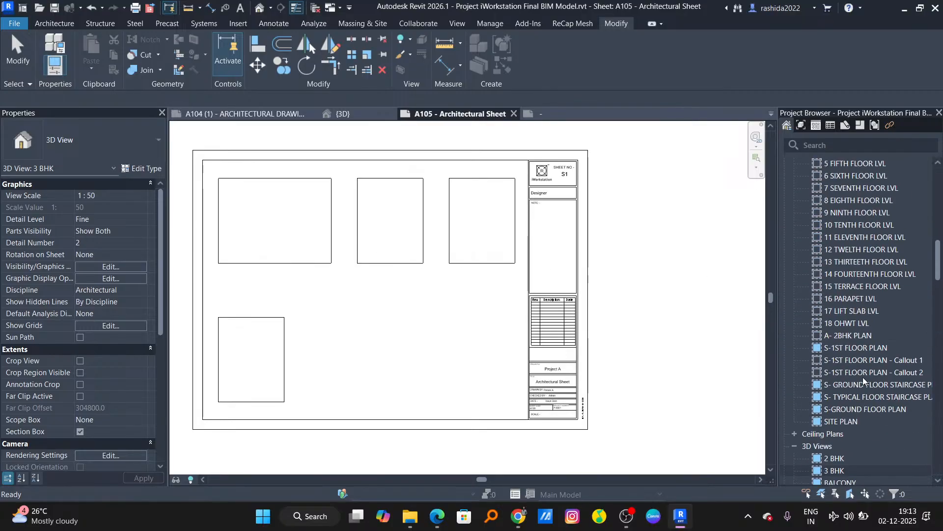
{"action": "scroll", "coordinate": [862, 382], "scroll_direction": "down", "scroll_amount": 3}
{"action": "right_click", "coordinate": [892, 347]}
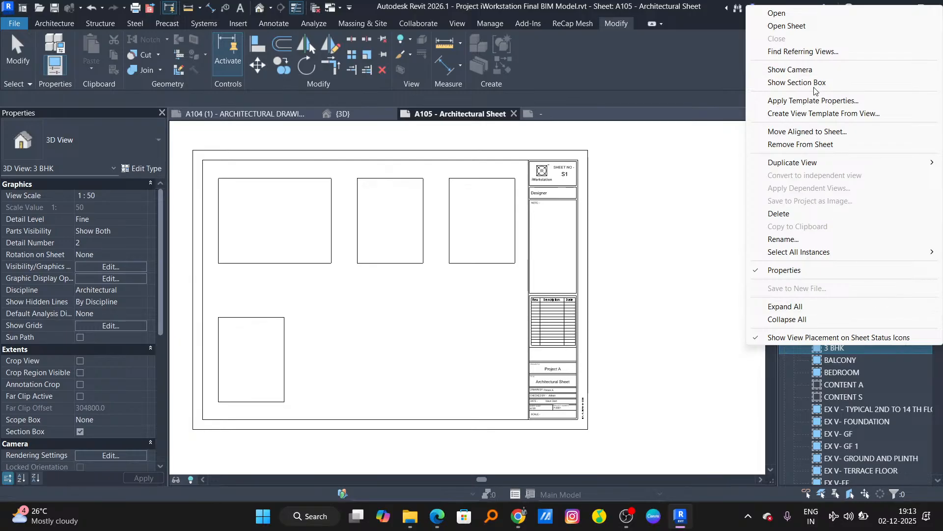
{"action": "left_click", "coordinate": [807, 131]}
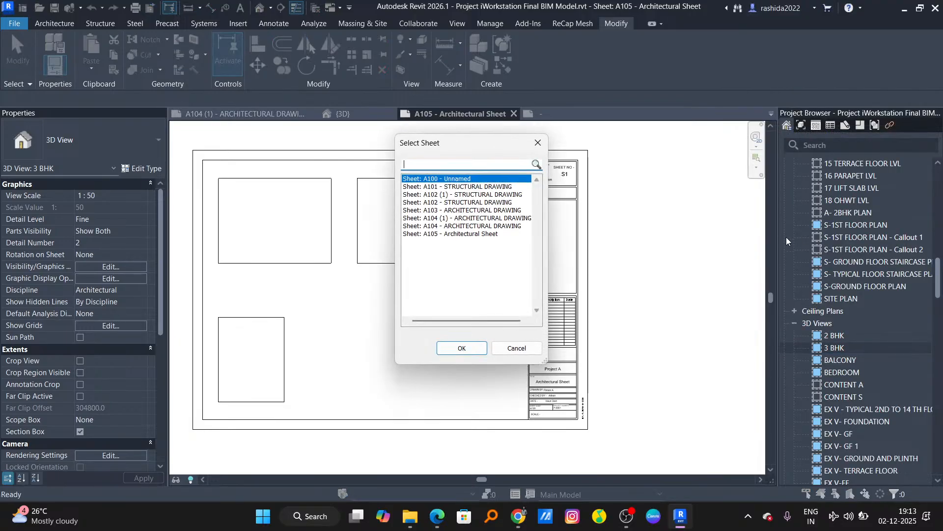
{"action": "left_click", "coordinate": [516, 348]}
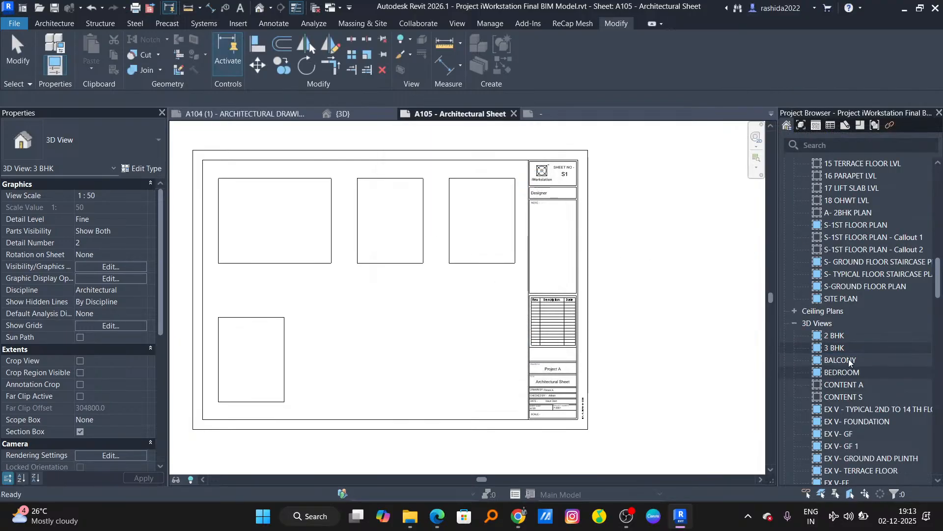
Step: Duplicate the 3 BHK 3D view with detailing
{"action": "right_click", "coordinate": [835, 349]}
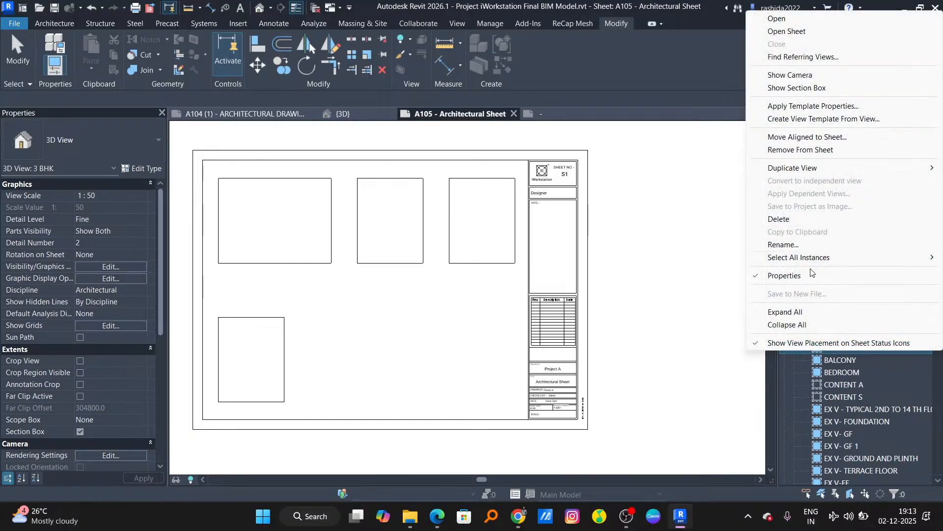
{"action": "mouse_move", "coordinate": [806, 168]}
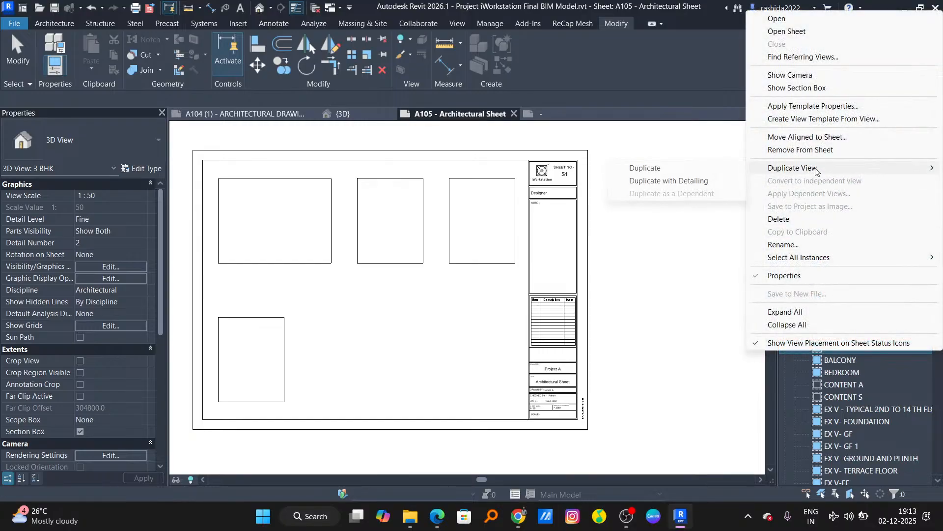
{"action": "left_click", "coordinate": [681, 186]}
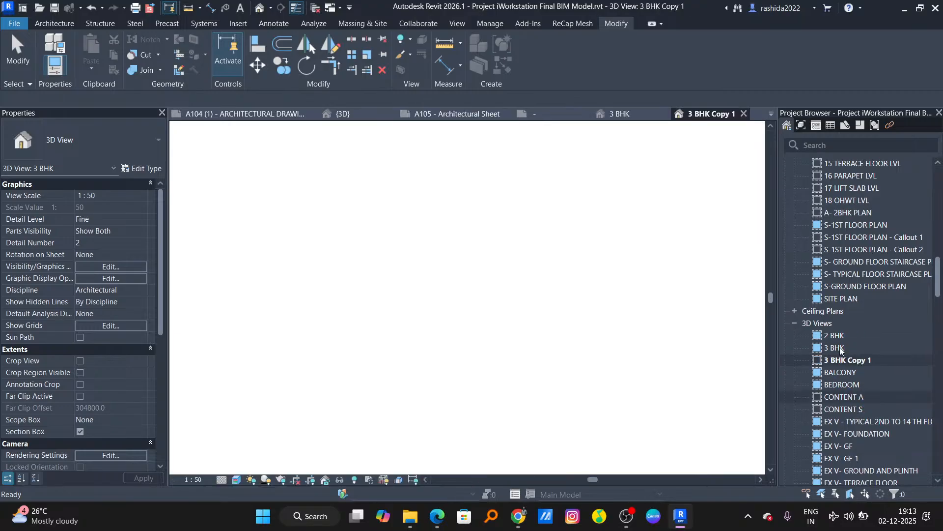
Step: Rename the duplicated 3 BHK view as 3 BHK COPY1 and return to sheet A105
{"action": "right_click", "coordinate": [866, 365]}
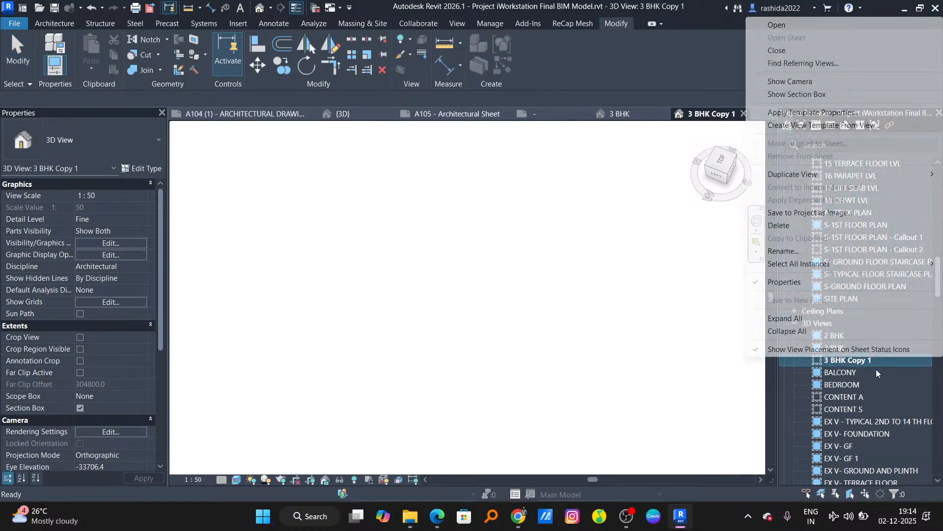
{"action": "left_click", "coordinate": [806, 251]}
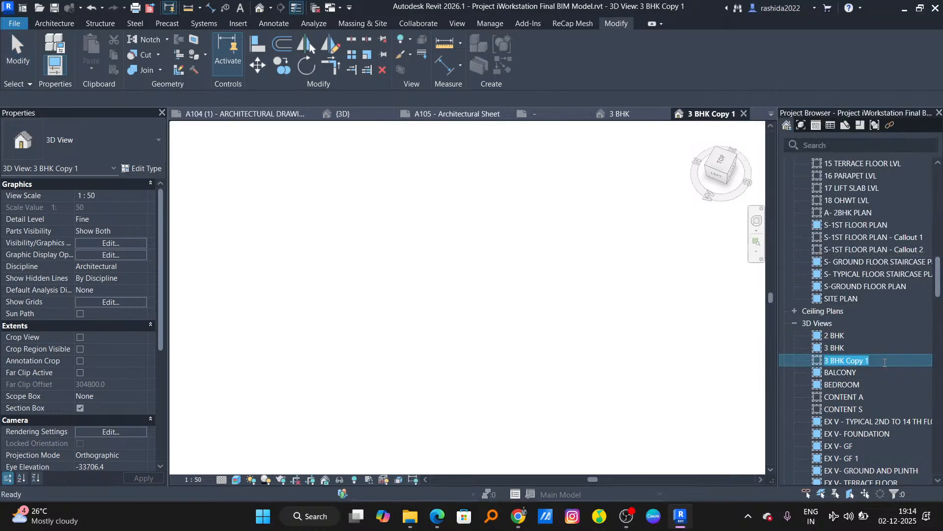
{"action": "left_click", "coordinate": [885, 362]}
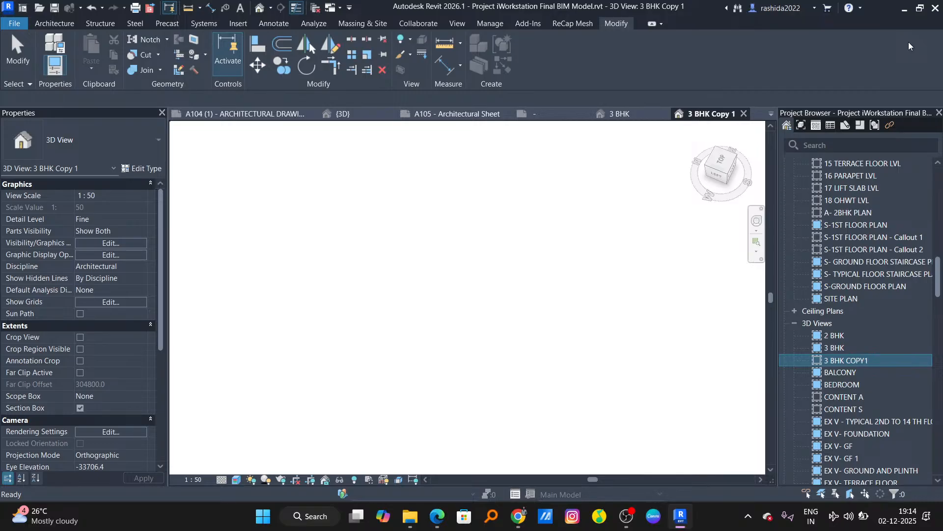
{"action": "left_click", "coordinate": [708, 332]}
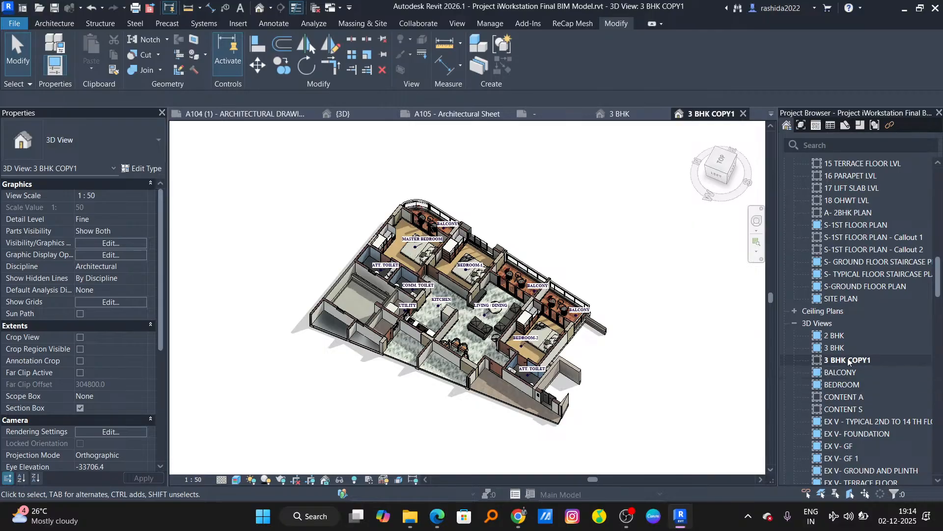
{"action": "left_click", "coordinate": [417, 116]}
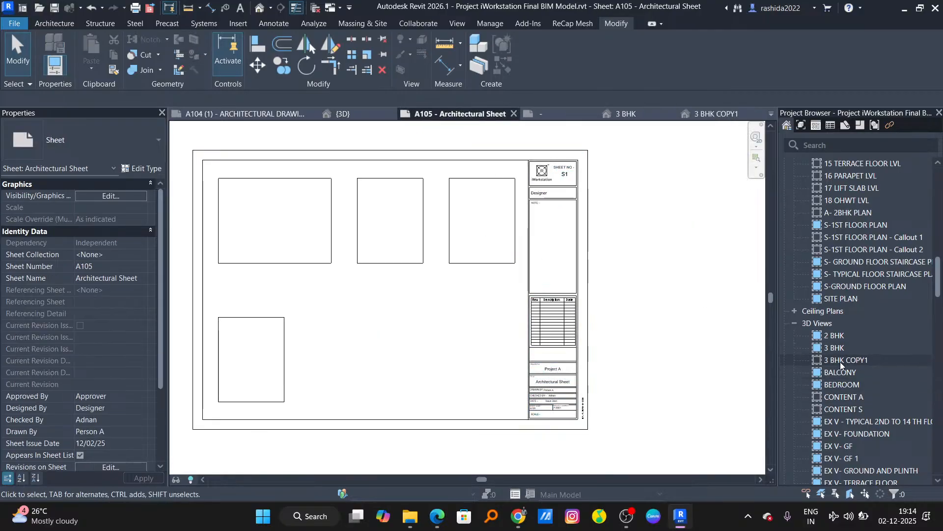
Step: Place the 3 BHK COPY1 3D view on sheet A105, over the area of the left-hand rectangles
{"action": "left_click_drag", "start_coordinate": [841, 362], "coordinate": [319, 196]}
{"action": "left_click_drag", "start_coordinate": [259, 227], "coordinate": [277, 234]}
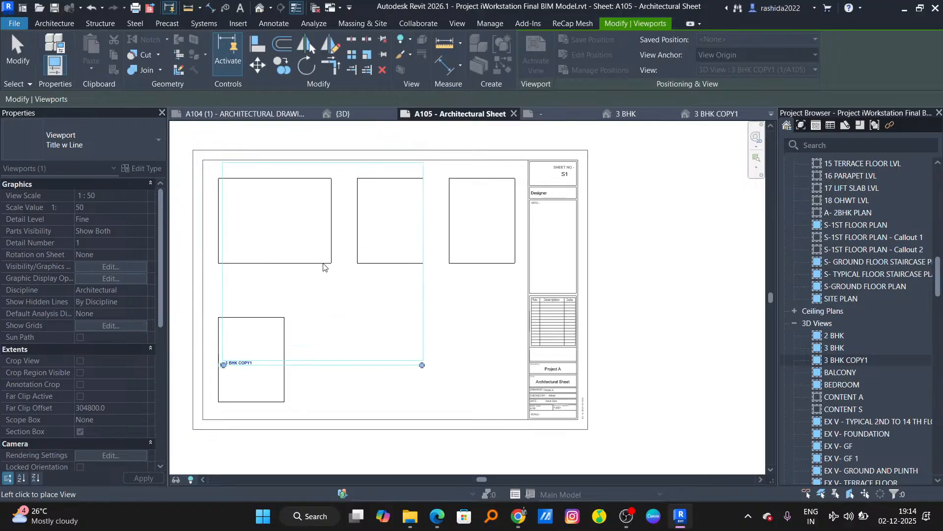
{"action": "left_click", "coordinate": [346, 334]}
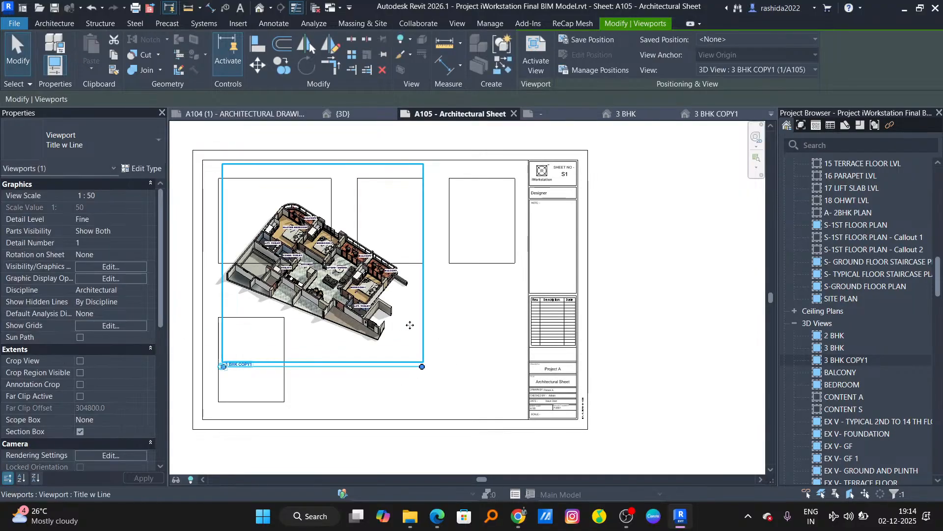
Step: Activate the 3 BHK COPY1 view on the sheet and set its scale to 1:100
{"action": "double_click", "coordinate": [362, 358]}
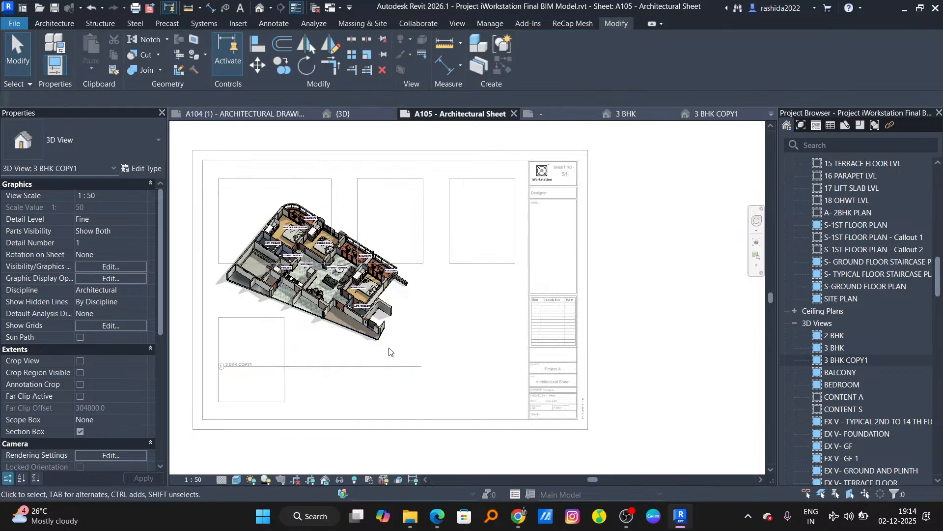
{"action": "left_click", "coordinate": [194, 481]}
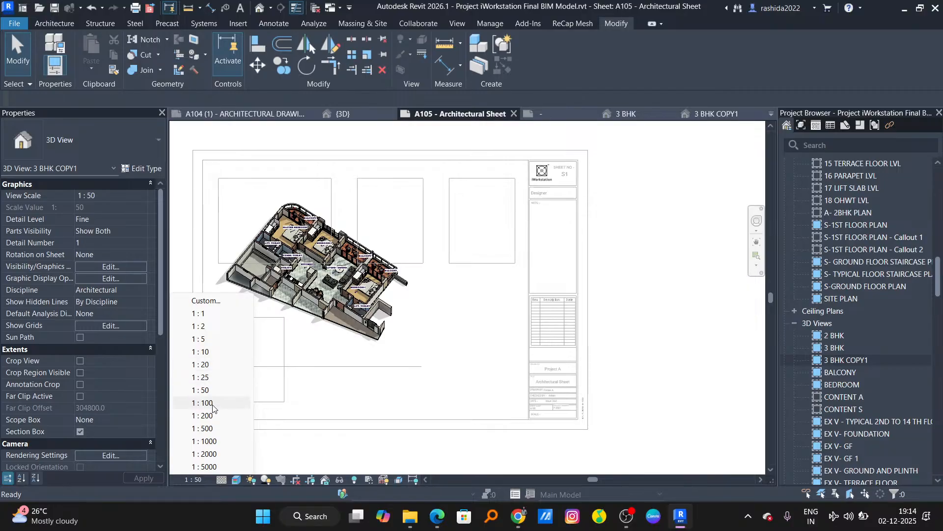
{"action": "left_click", "coordinate": [202, 403]}
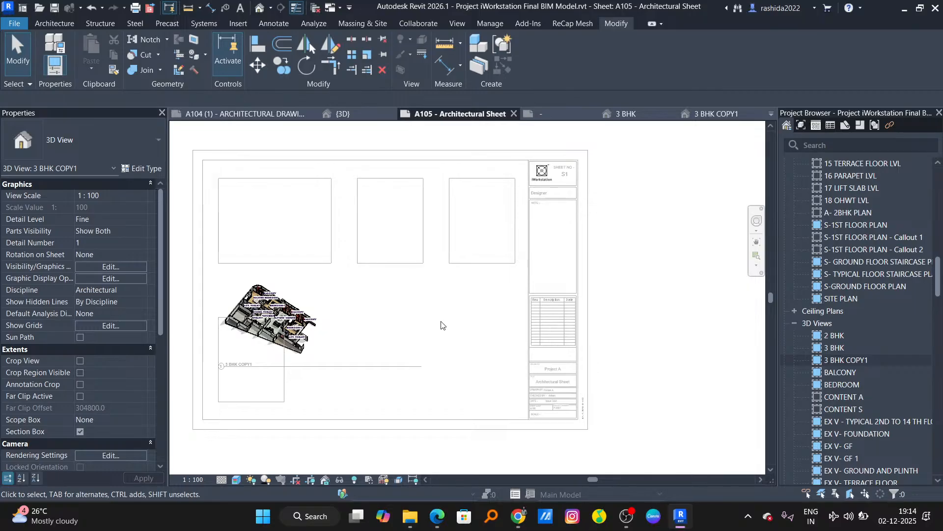
Step: Deactivate the view and move its viewport into the upper-left rectangle, then to the empty area at the sheet's lower right
{"action": "double_click", "coordinate": [402, 211]}
{"action": "left_click_drag", "start_coordinate": [271, 319], "coordinate": [276, 219]}
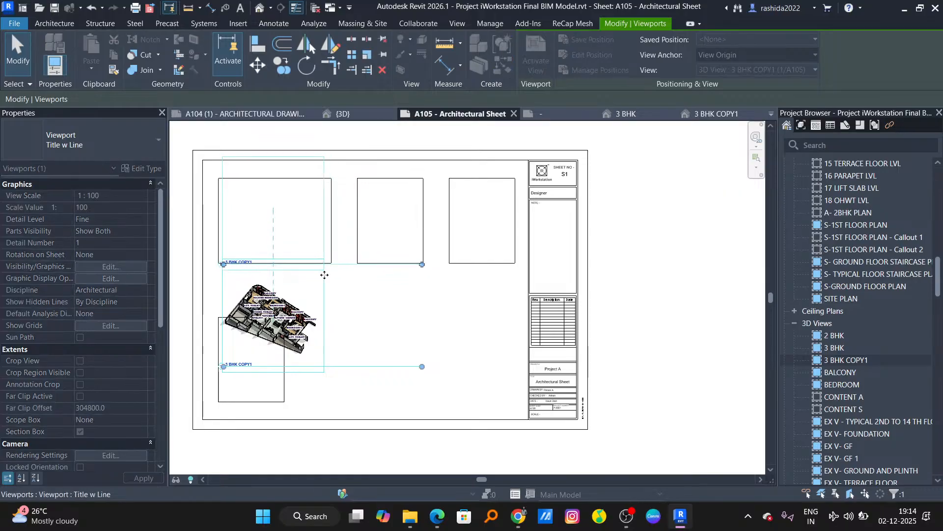
{"action": "left_click_drag", "start_coordinate": [324, 275], "coordinate": [325, 275]}
{"action": "left_click_drag", "start_coordinate": [280, 221], "coordinate": [419, 353]}
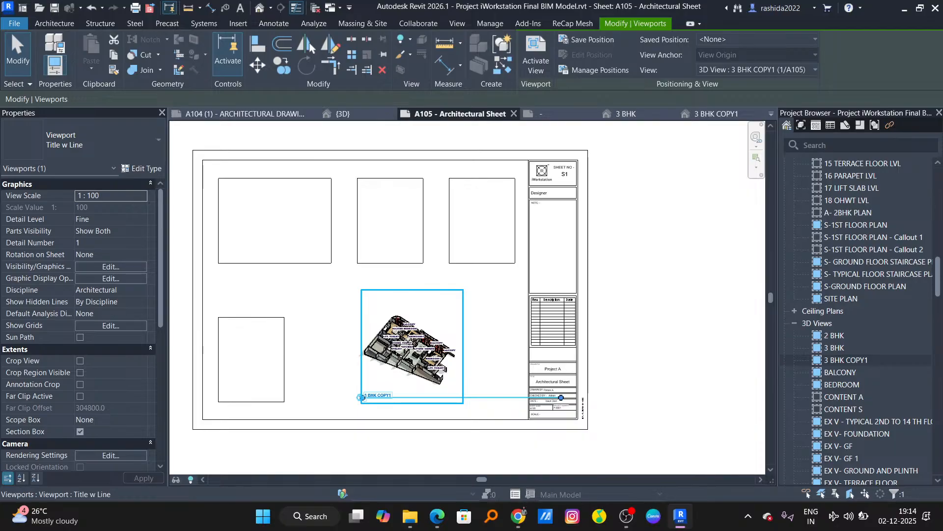
{"action": "left_click", "coordinate": [326, 345]}
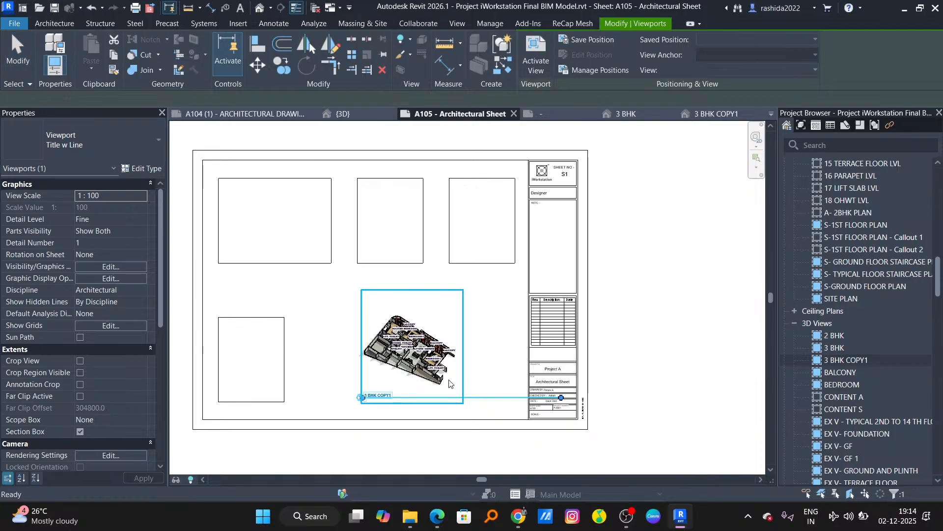
Step: Undo the viewport moves and the view scale change
{"action": "key", "text": "ctrl+z"}
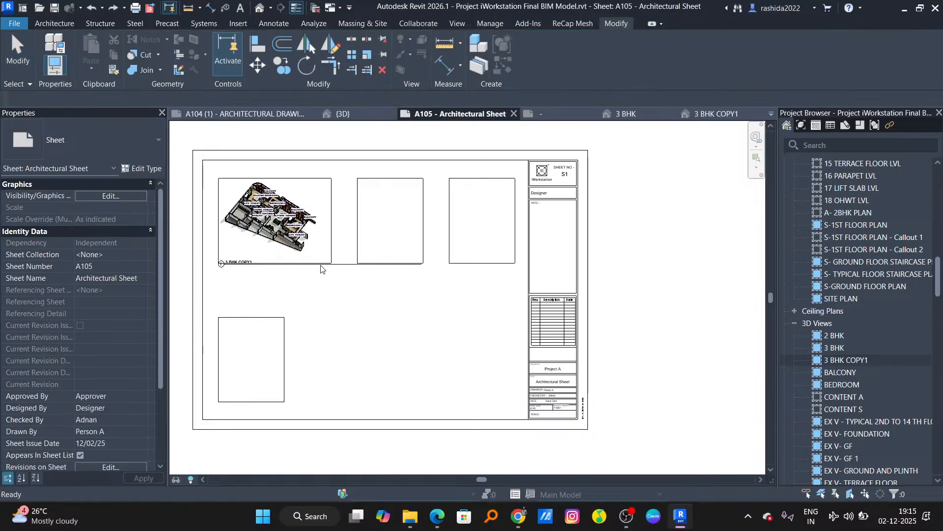
{"action": "key", "text": "ctrl+y"}
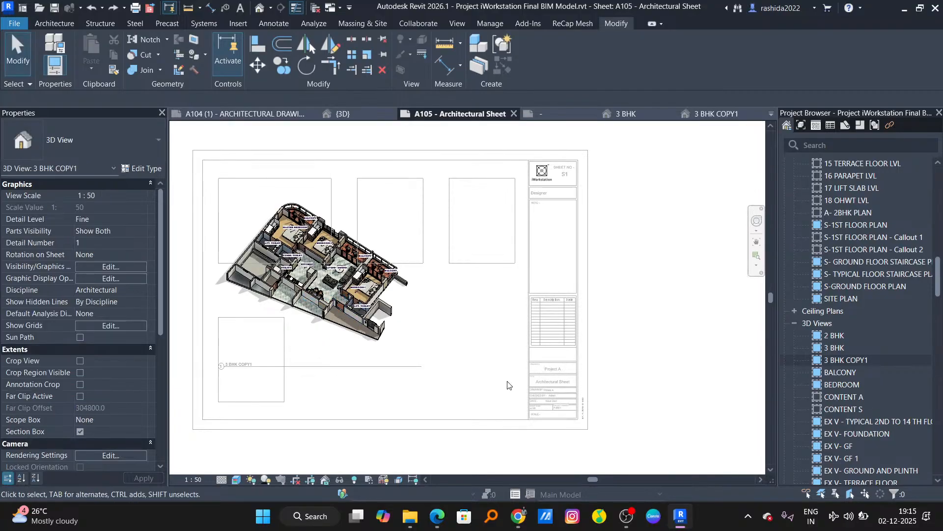
Step: Deactivate the view, move the 3 BHK COPY1 viewport to the sheet's lower right area, and shorten its title line to the name's width
{"action": "double_click", "coordinate": [491, 422]}
{"action": "left_click_drag", "start_coordinate": [337, 304], "coordinate": [441, 359]}
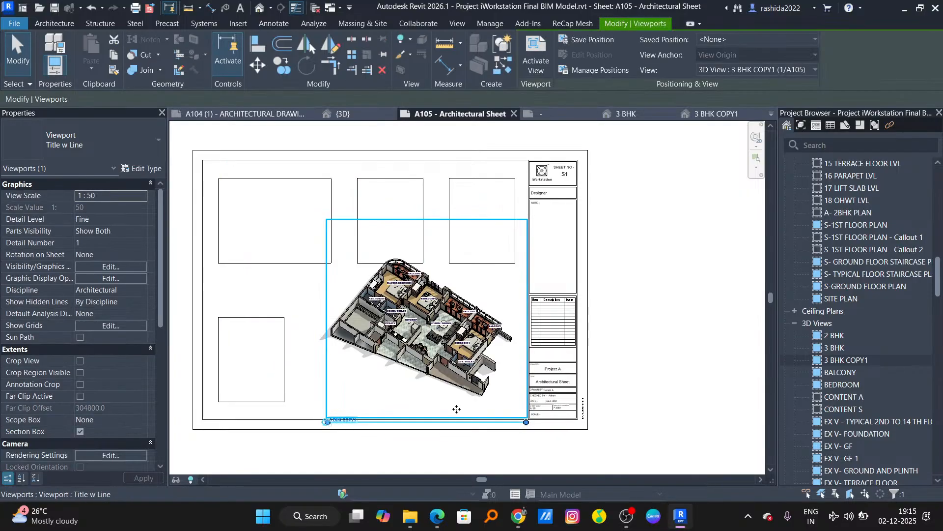
{"action": "left_click_drag", "start_coordinate": [526, 422], "coordinate": [357, 421]}
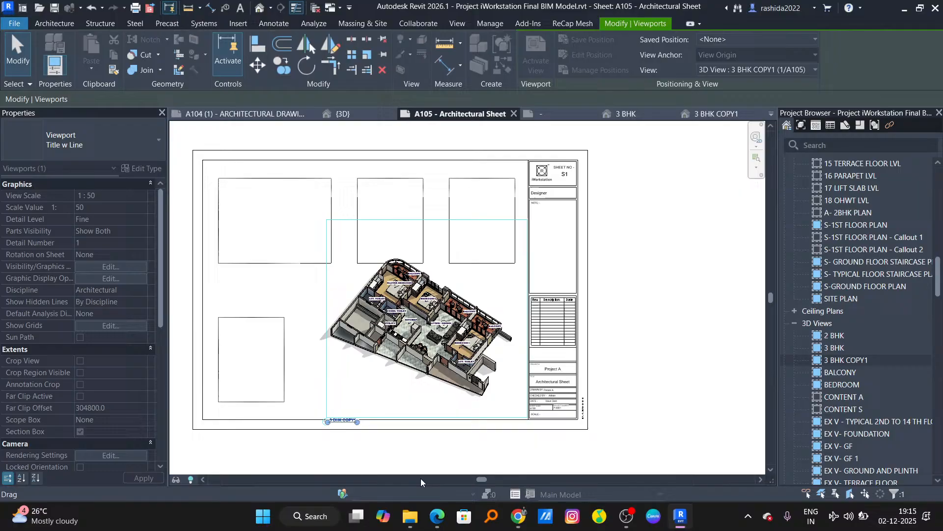
{"action": "left_click", "coordinate": [430, 453]}
{"action": "left_click", "coordinate": [345, 416]}
{"action": "left_click", "coordinate": [325, 437]}
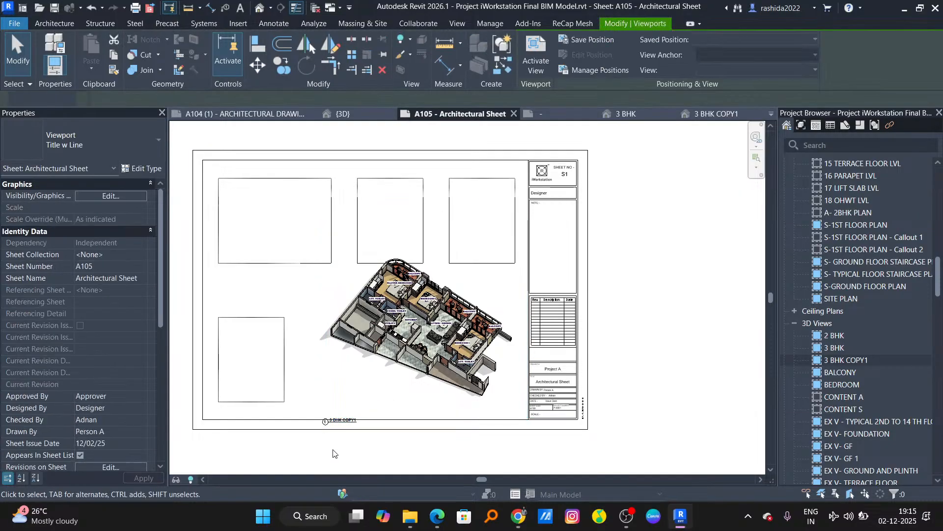
Step: Move the 3 BHK COPY1 title up inside the viewport and shift the viewport slightly down and left
{"action": "left_click", "coordinate": [342, 421]}
{"action": "mouse_move", "coordinate": [344, 419]}
{"action": "left_mouse_down"}
{"action": "mouse_move", "coordinate": [343, 364]}
{"action": "mouse_move", "coordinate": [352, 404]}
{"action": "left_mouse_up"}
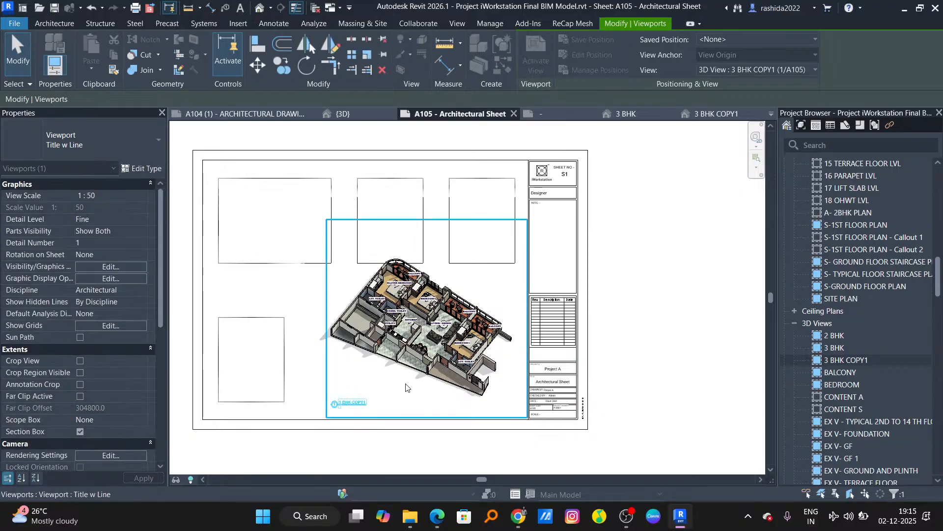
{"action": "key", "text": "Escape"}
{"action": "left_click", "coordinate": [431, 354]}
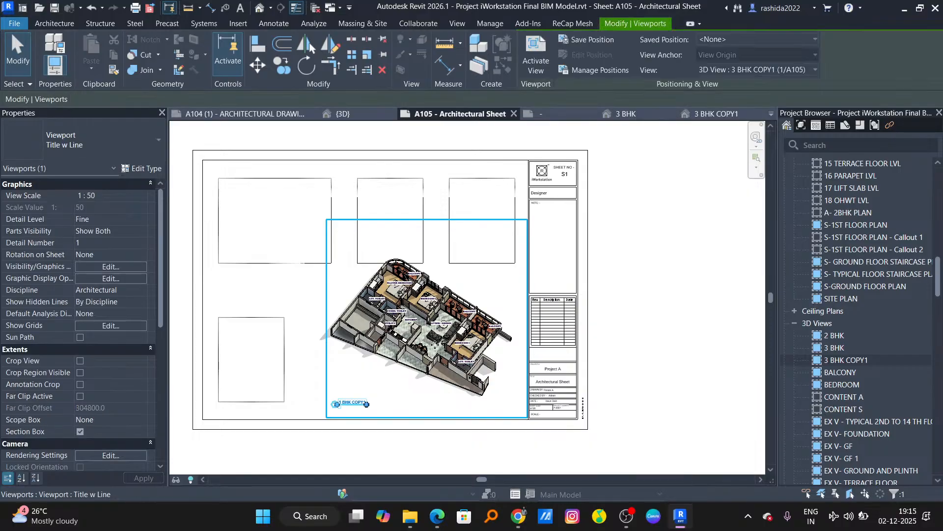
{"action": "mouse_move", "coordinate": [431, 354]}
{"action": "left_mouse_down"}
{"action": "mouse_move", "coordinate": [402, 389]}
{"action": "mouse_move", "coordinate": [419, 351]}
{"action": "left_mouse_up"}
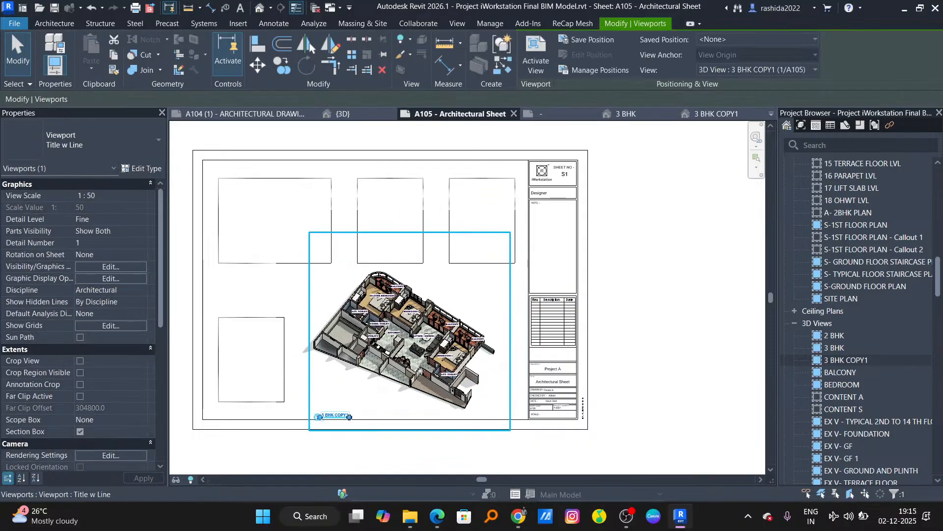
Step: Move the viewport title up, just below the lower-left corner of the 3 BHK model
{"action": "left_click", "coordinate": [330, 454]}
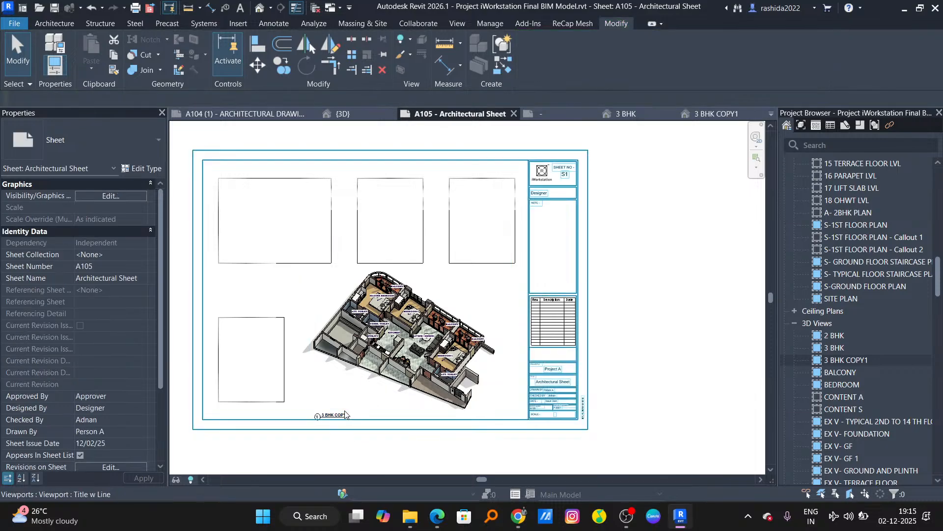
{"action": "left_click_drag", "start_coordinate": [330, 420], "coordinate": [337, 387]}
{"action": "left_click", "coordinate": [388, 445]}
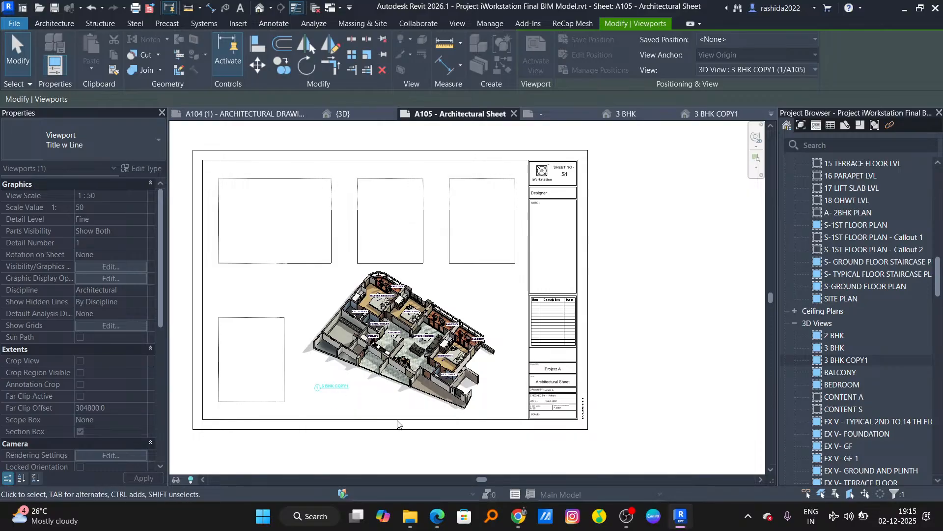
{"action": "left_click", "coordinate": [426, 420]}
Step: Activate the 3 BHK COPY1 view on the sheet to edit its room name labels
{"action": "scroll", "coordinate": [364, 365], "scroll_direction": "up", "scroll_amount": 2}
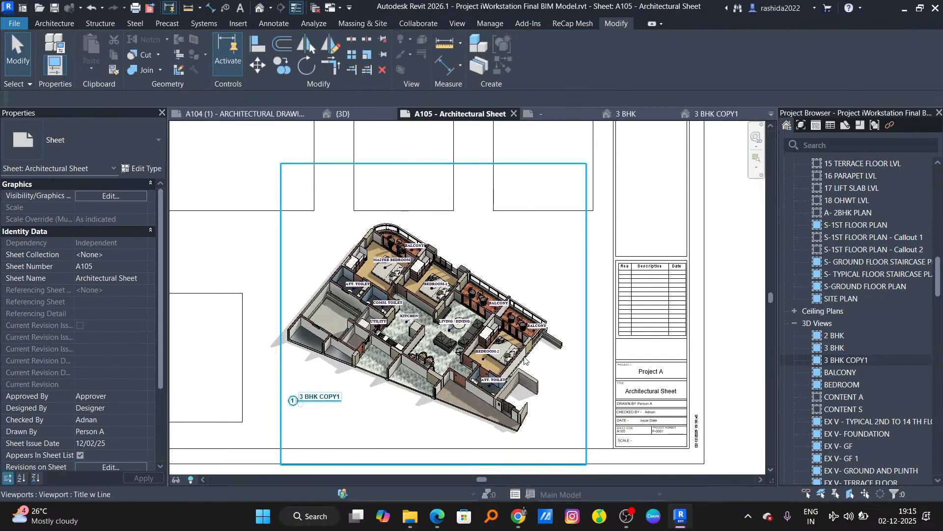
{"action": "double_click", "coordinate": [446, 394]}
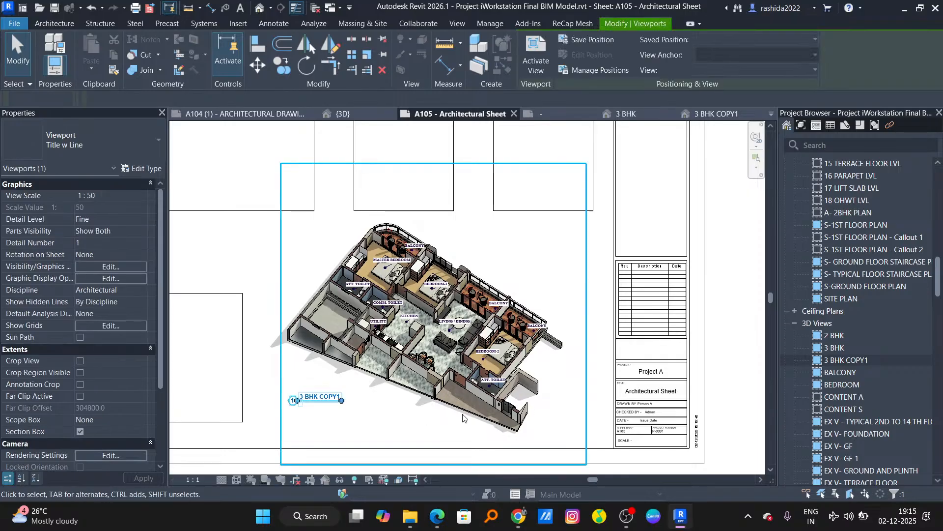
{"action": "scroll", "coordinate": [384, 293], "scroll_direction": "up", "scroll_amount": 4}
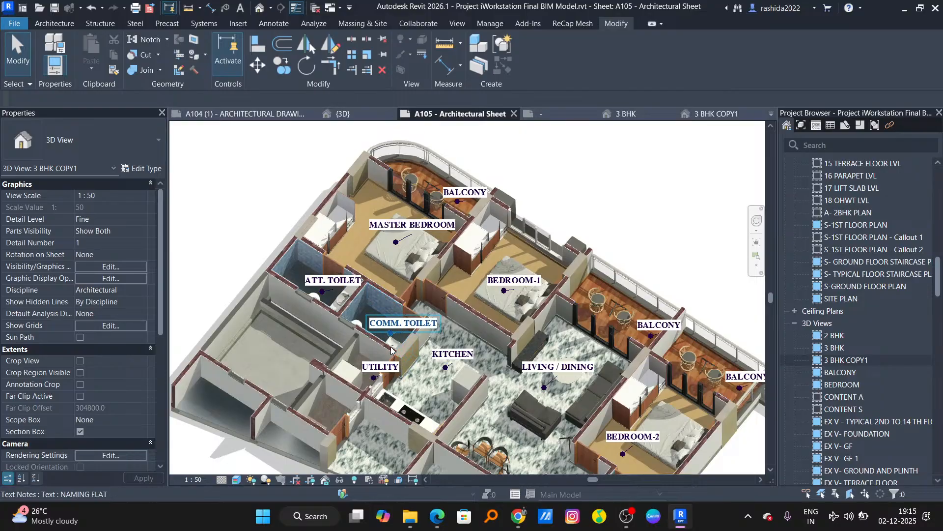
{"action": "scroll", "coordinate": [398, 315], "scroll_direction": "up", "scroll_amount": 3}
Step: Select the COMM. TOILET, BEDROOM-1 and MASTER BEDROOM text notes in turn and try to turn on arc leaders for MASTER BEDROOM
{"action": "left_click", "coordinate": [410, 324]}
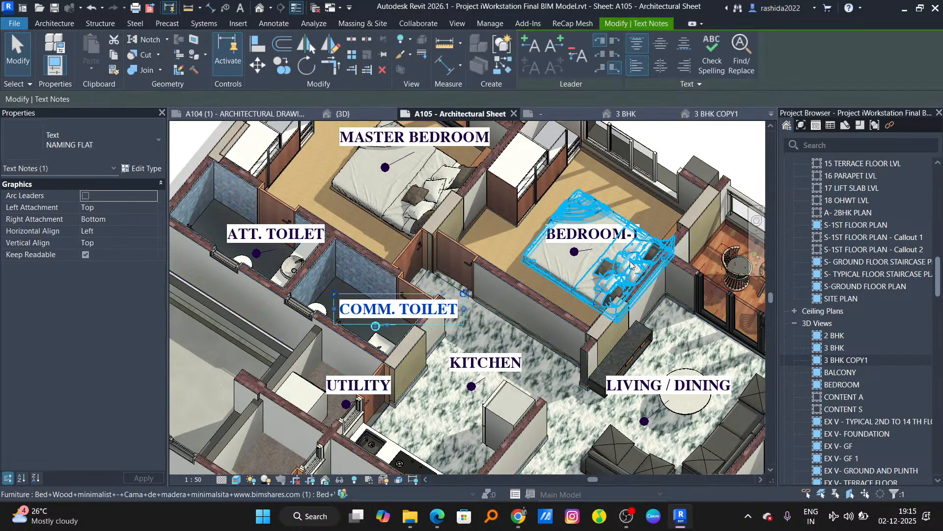
{"action": "left_click", "coordinate": [592, 235]}
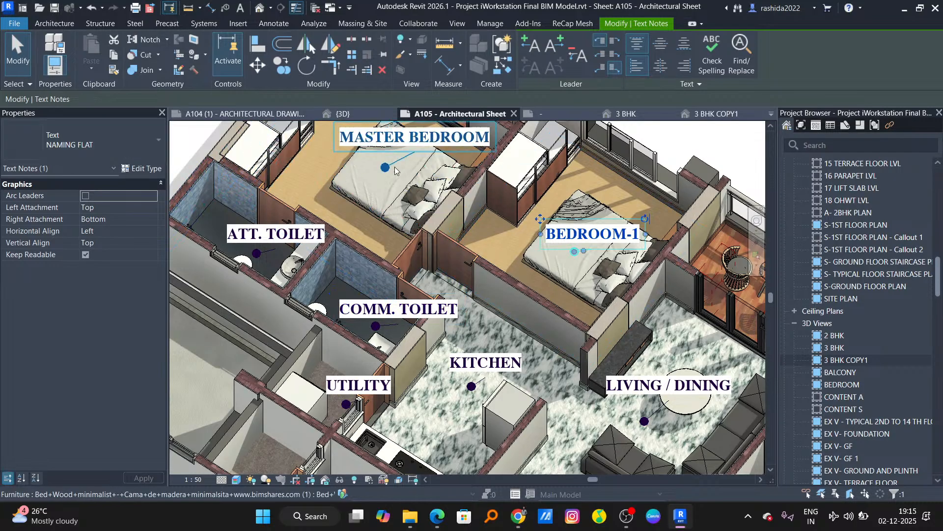
{"action": "left_click", "coordinate": [415, 137]}
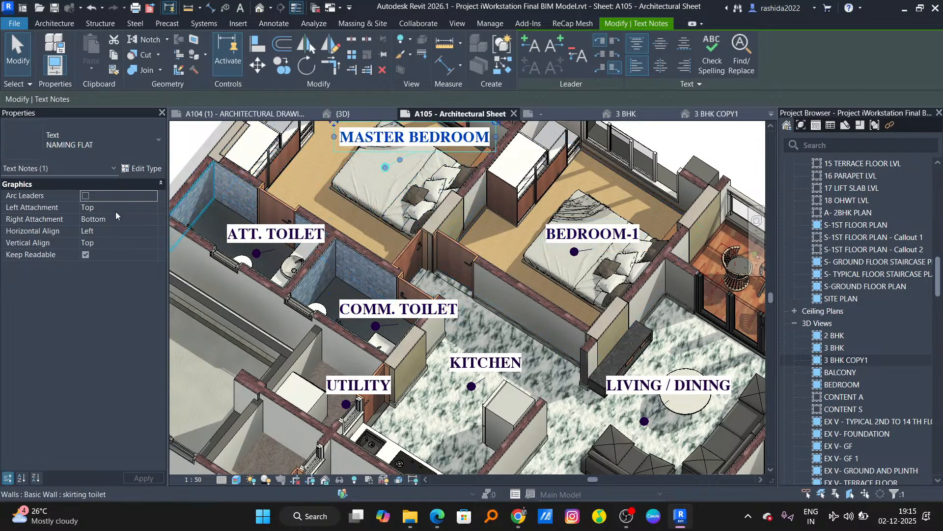
{"action": "left_click", "coordinate": [86, 196]}
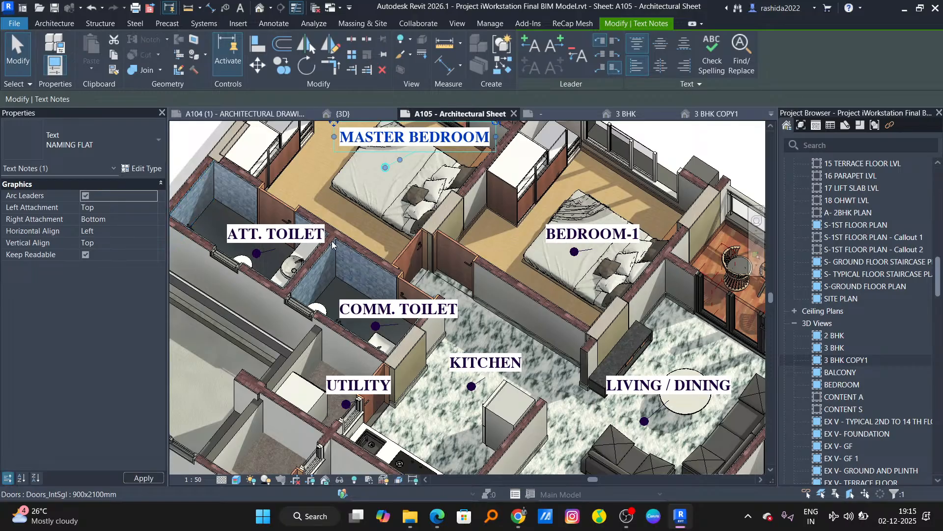
{"action": "key", "text": "Escape"}
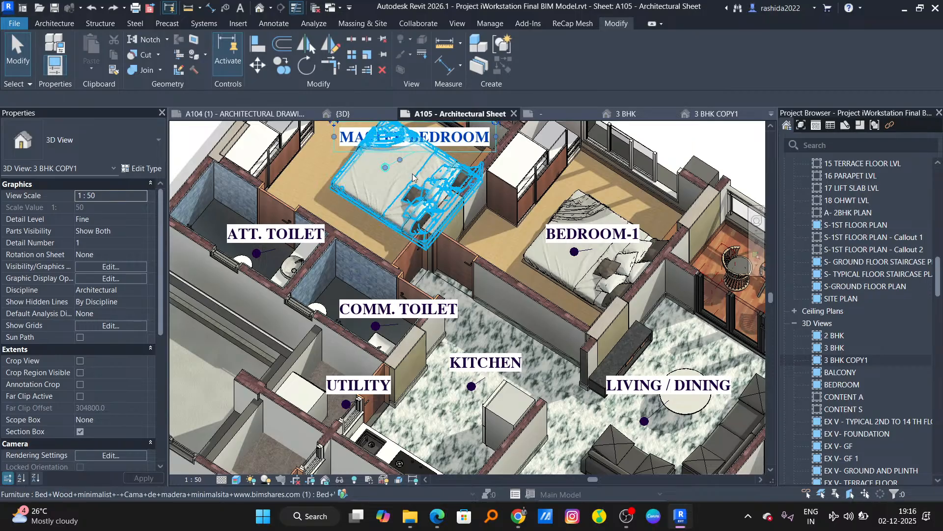
Step: Set the leader arrowhead of the MASTER BEDROOM note's NAMING FLAT text type to Arrow Filled 30 Degree
{"action": "left_click", "coordinate": [414, 137]}
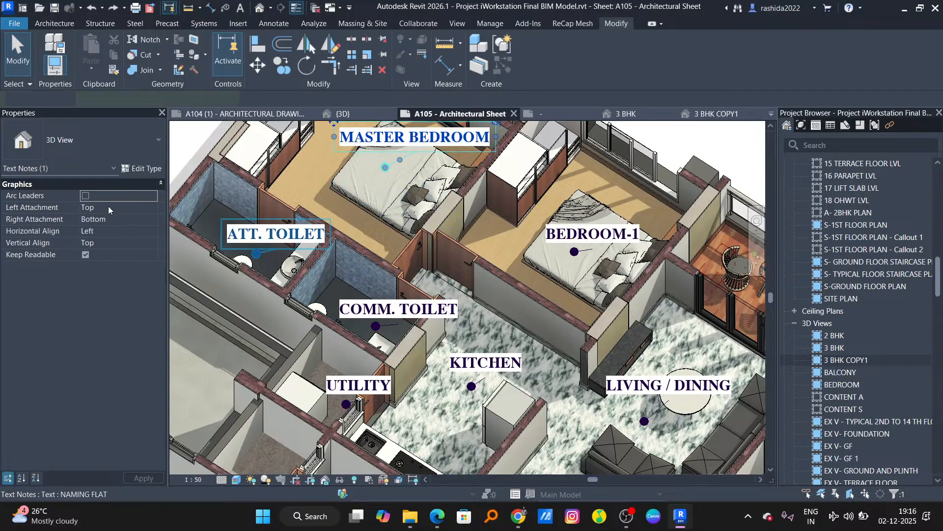
{"action": "left_click", "coordinate": [144, 169]}
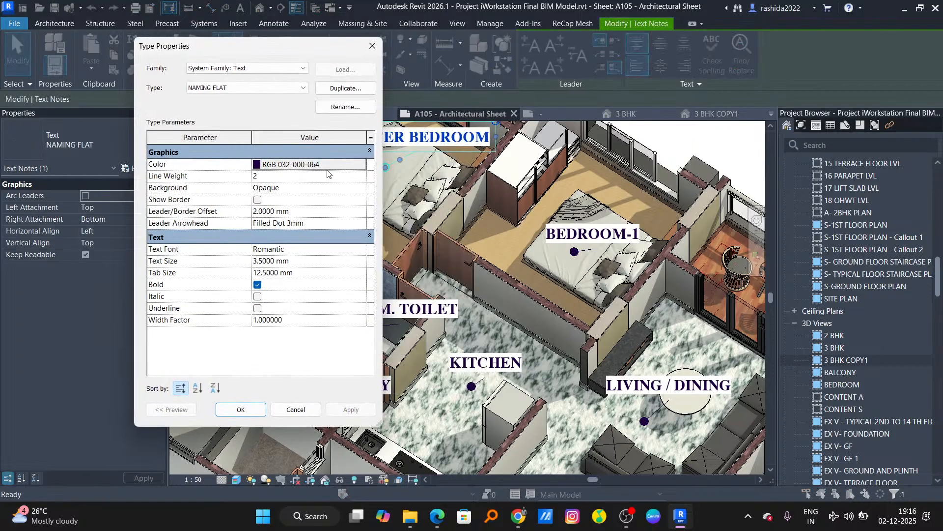
{"action": "left_click", "coordinate": [352, 222]}
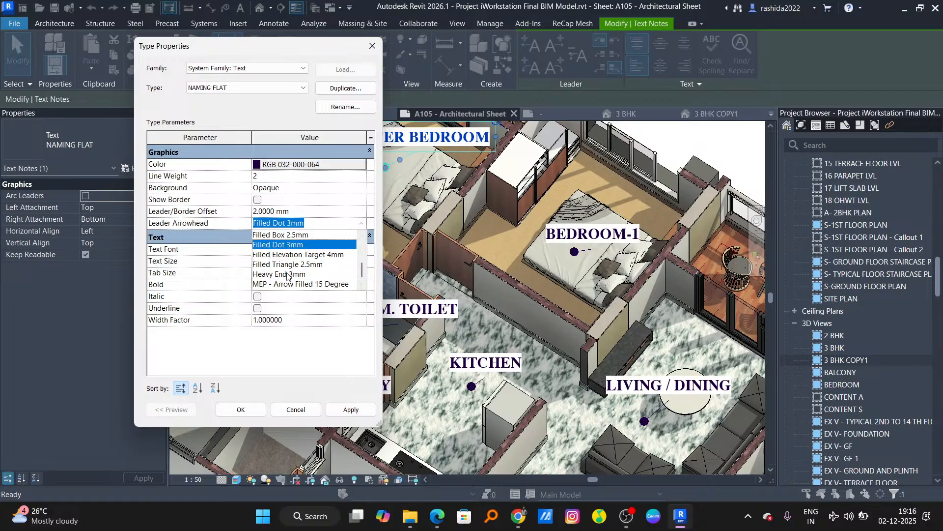
{"action": "scroll", "coordinate": [309, 275], "scroll_direction": "down", "scroll_amount": 1}
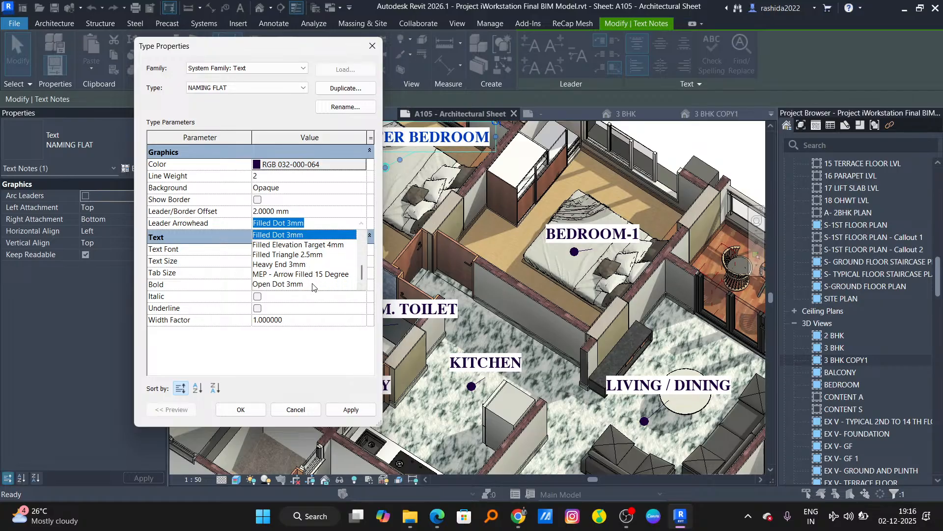
{"action": "scroll", "coordinate": [313, 285], "scroll_direction": "up", "scroll_amount": 5}
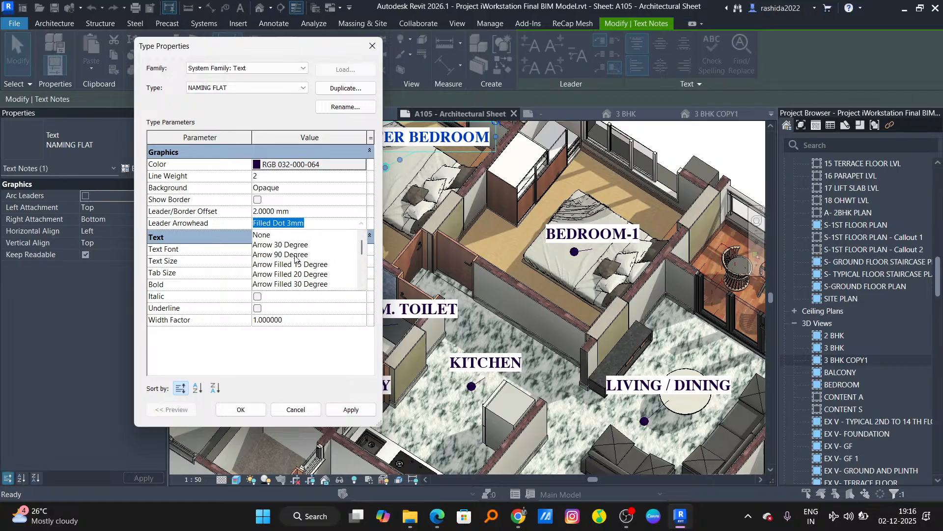
{"action": "left_click", "coordinate": [295, 254]}
{"action": "left_click", "coordinate": [361, 224]}
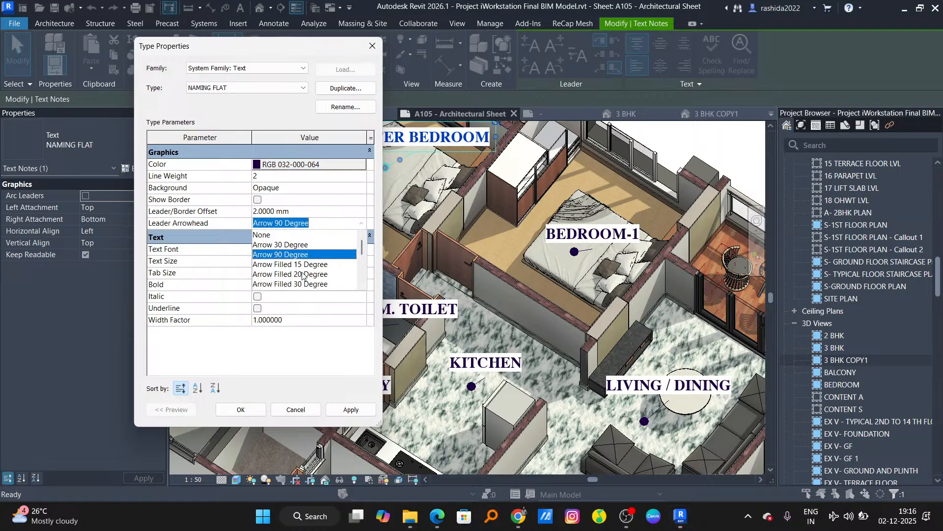
{"action": "left_click", "coordinate": [308, 284]}
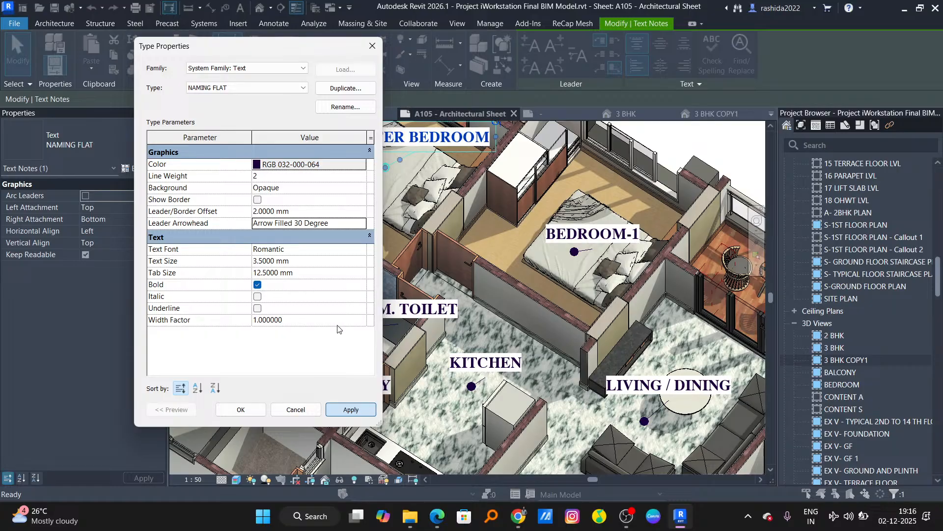
{"action": "left_click", "coordinate": [350, 409]}
{"action": "left_click_drag", "start_coordinate": [338, 49], "coordinate": [165, 79]}
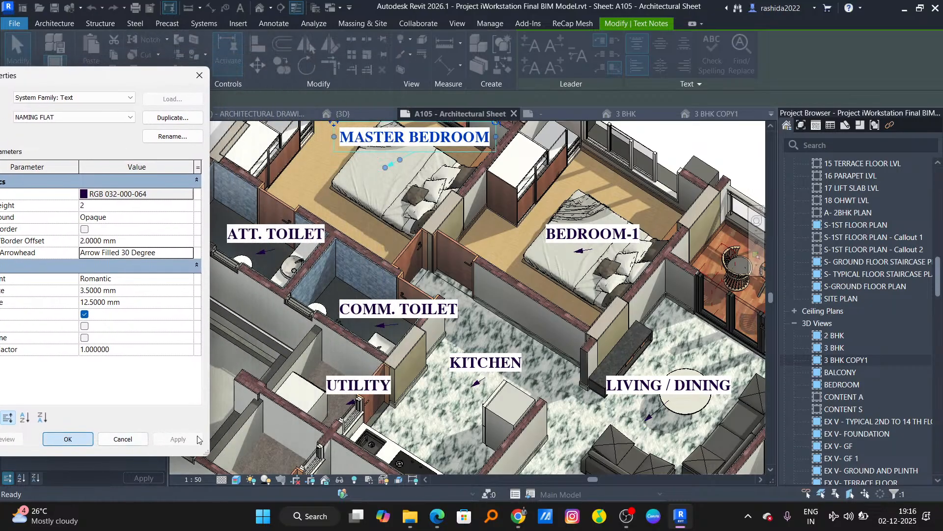
{"action": "left_click", "coordinate": [67, 440]}
{"action": "key", "text": "Escape"}
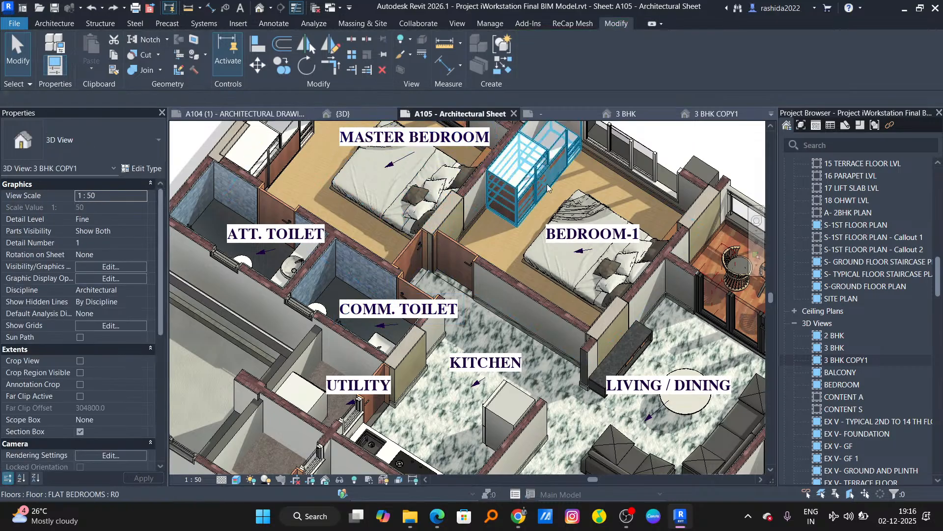
Step: Examine the MASTER BEDROOM note's leader arrowhead up close and compare the leaders across the whole 3 BHK COPY1 view
{"action": "scroll", "coordinate": [423, 208], "scroll_direction": "up", "scroll_amount": 4}
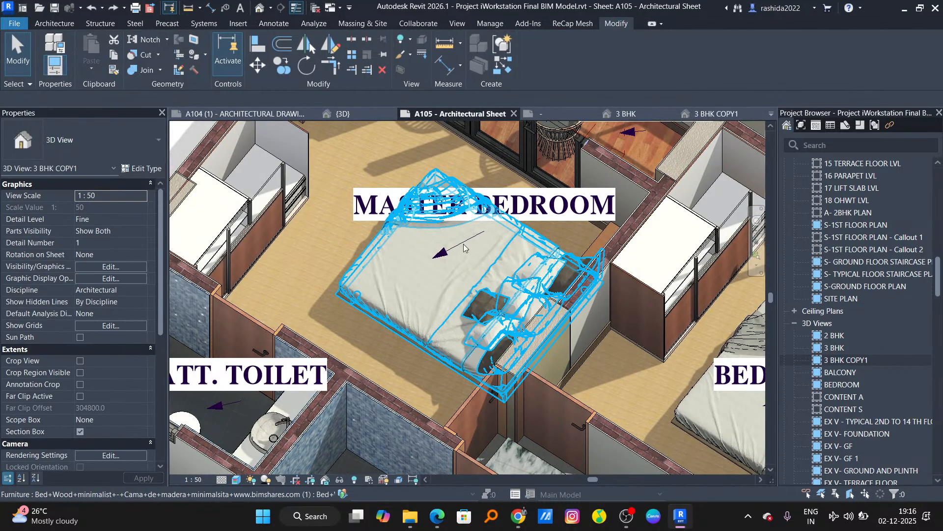
{"action": "scroll", "coordinate": [447, 261], "scroll_direction": "up", "scroll_amount": 2}
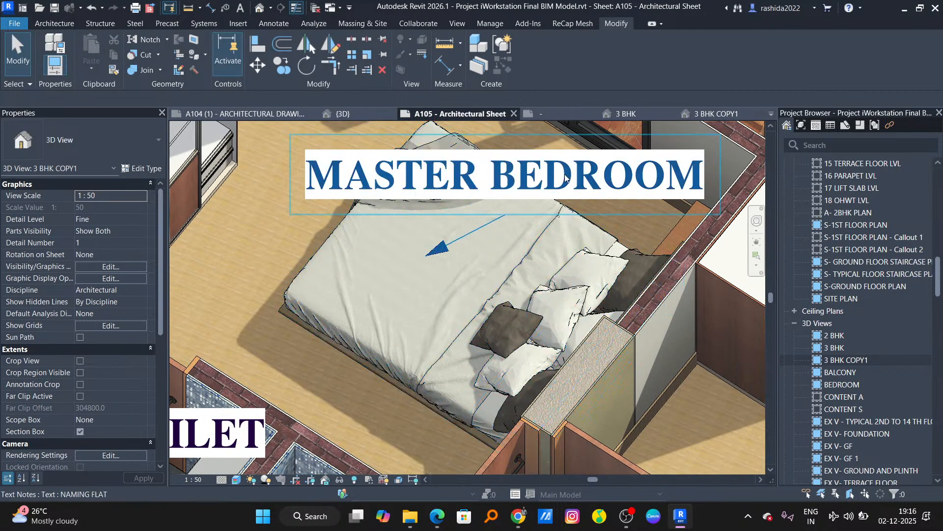
{"action": "left_click", "coordinate": [457, 240]}
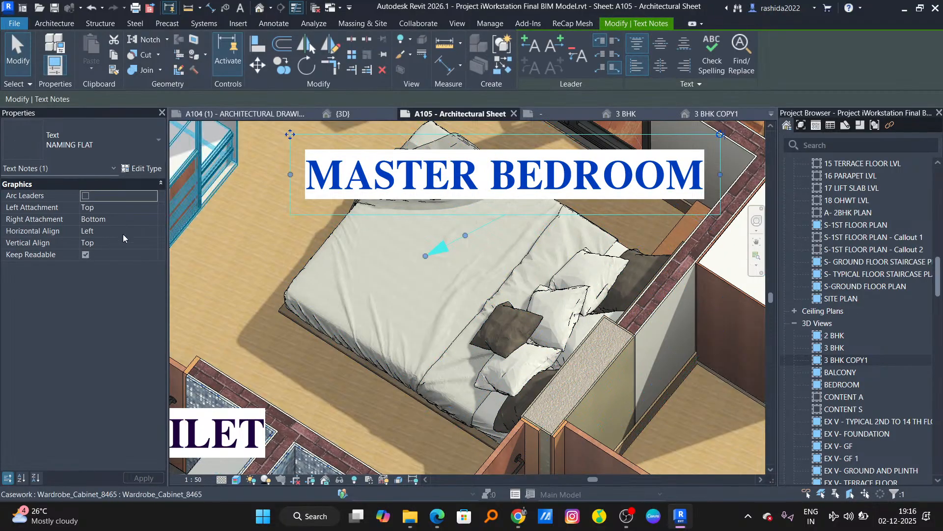
{"action": "key", "text": "Escape"}
{"action": "scroll", "coordinate": [498, 308], "scroll_direction": "down", "scroll_amount": 3}
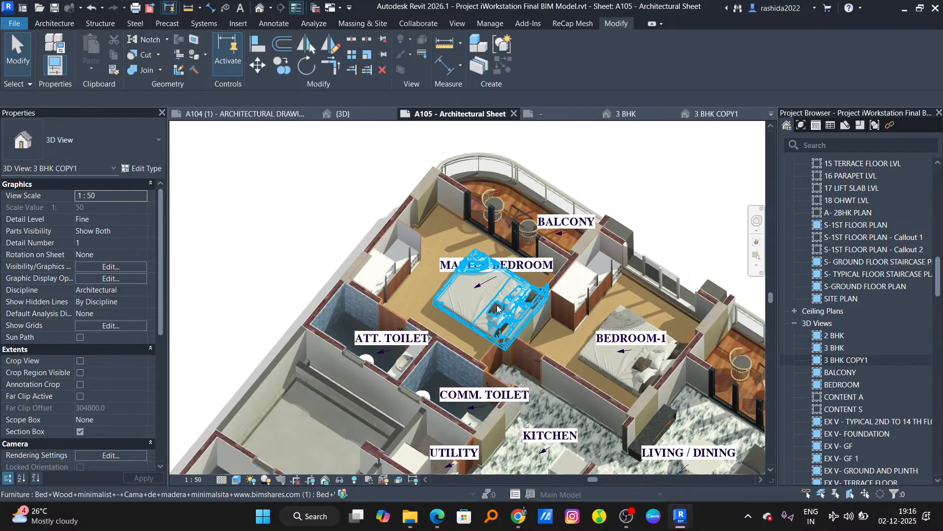
{"action": "scroll", "coordinate": [497, 308], "scroll_direction": "down", "scroll_amount": 2}
{"action": "middle_click_drag", "start_coordinate": [447, 314], "coordinate": [342, 258]}
{"action": "scroll", "coordinate": [482, 353], "scroll_direction": "down", "scroll_amount": 3}
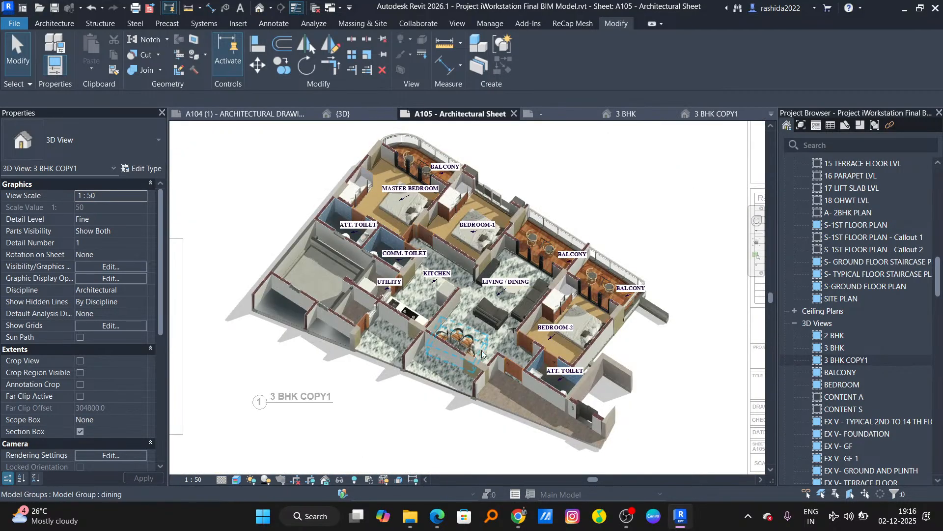
{"action": "scroll", "coordinate": [479, 355], "scroll_direction": "down", "scroll_amount": 1}
Step: Check the live stream's question list in the browser, return to Revit, and deactivate the 3 BHK COPY1 view on sheet A105
{"action": "key", "text": "alt+Tab"}
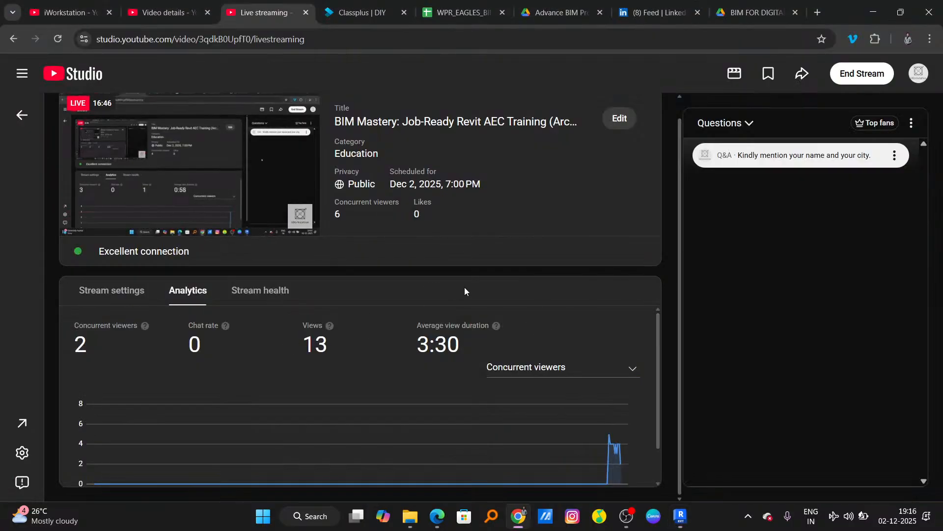
{"action": "key", "text": "alt+Tab"}
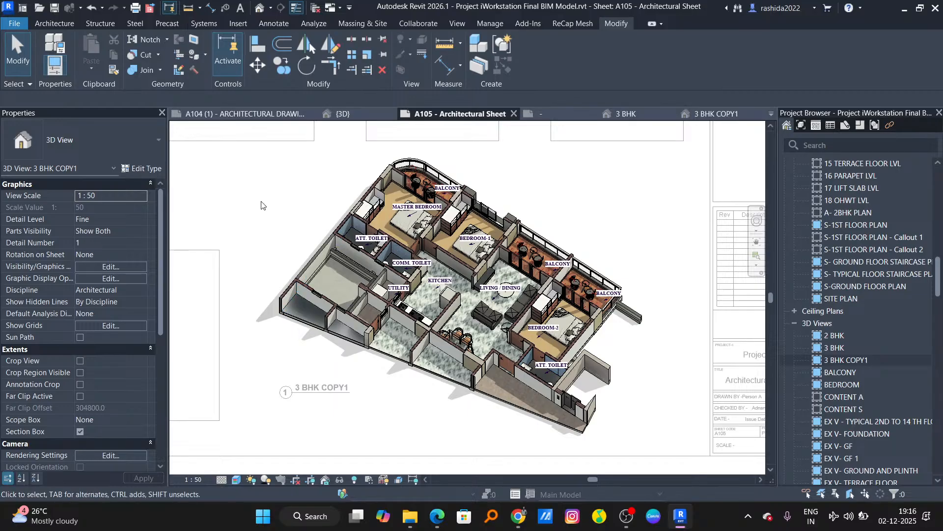
{"action": "scroll", "coordinate": [334, 294], "scroll_direction": "down", "scroll_amount": 3}
{"action": "middle_click_drag", "start_coordinate": [374, 415], "coordinate": [422, 415]}
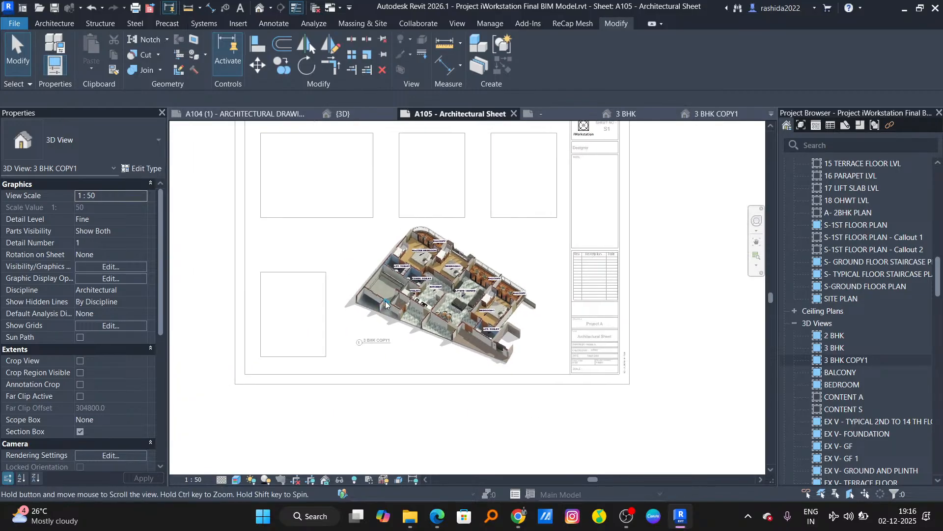
{"action": "left_click", "coordinate": [422, 415]}
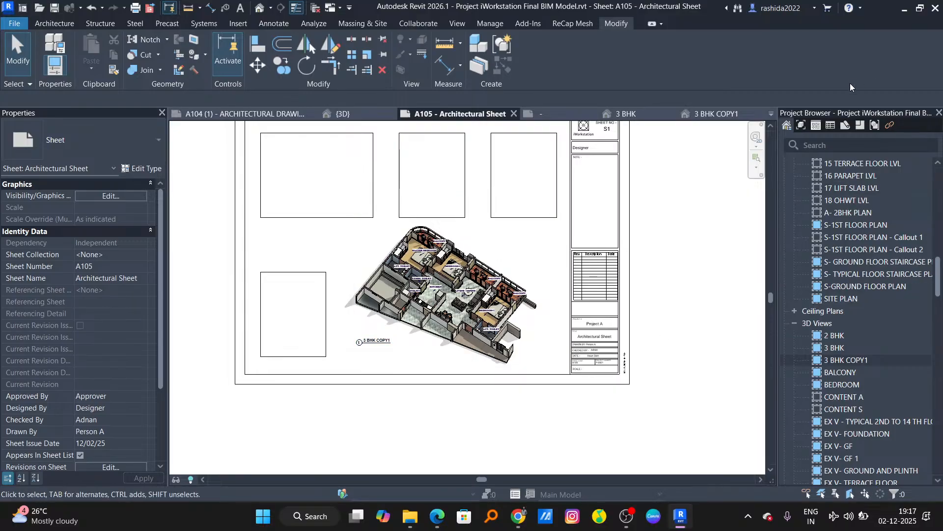
Step: Switch to the Classplus course page in the browser and open the BIM Mastery course's content list
{"action": "left_click", "coordinate": [905, 9]}
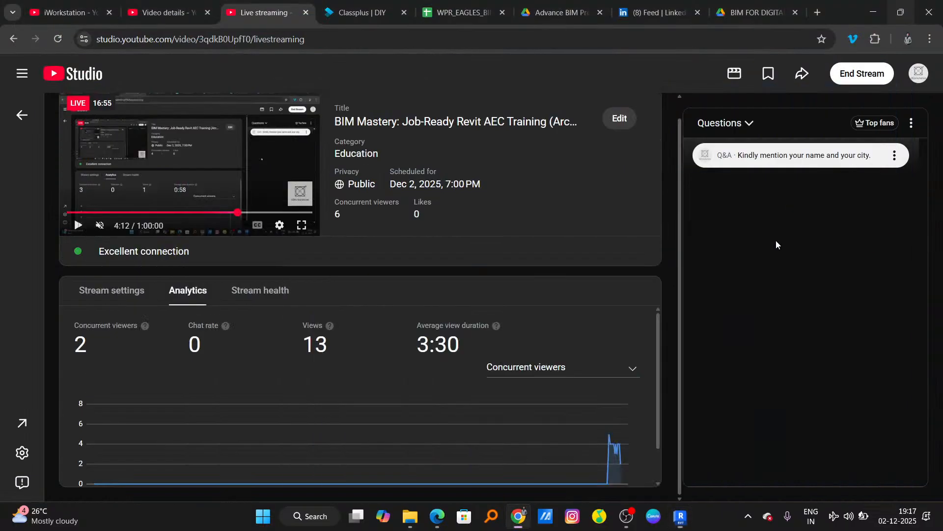
{"action": "left_click", "coordinate": [348, 12]}
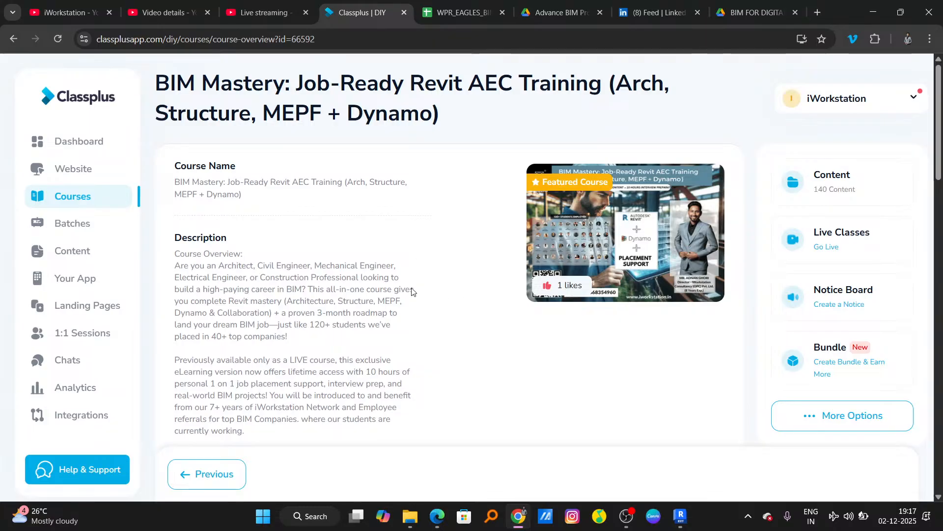
{"action": "scroll", "coordinate": [513, 360], "scroll_direction": "down", "scroll_amount": 2}
{"action": "scroll", "coordinate": [688, 352], "scroll_direction": "up", "scroll_amount": 2}
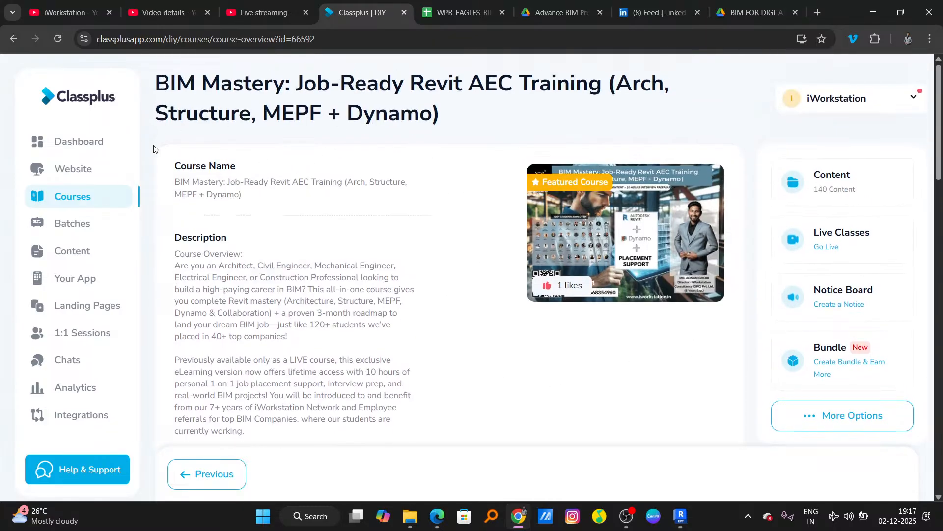
{"action": "left_click", "coordinate": [820, 190]}
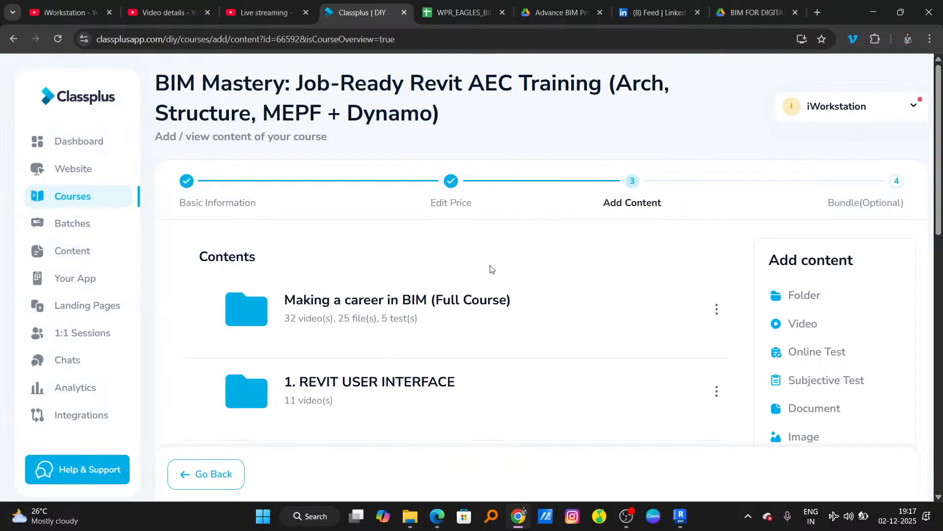
Step: Look through the BIM Mastery course's content folders from start to end
{"action": "scroll", "coordinate": [413, 328], "scroll_direction": "down", "scroll_amount": 10}
{"action": "scroll", "coordinate": [434, 368], "scroll_direction": "down", "scroll_amount": 10}
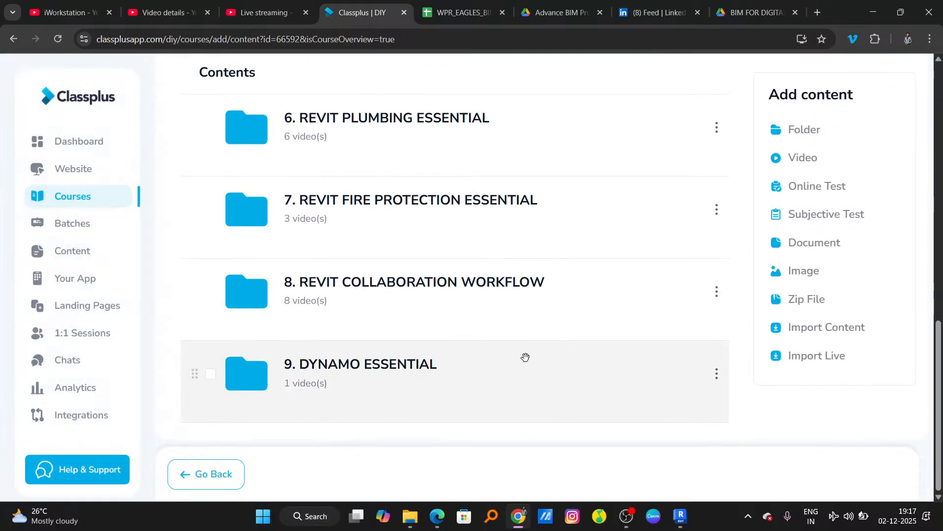
{"action": "scroll", "coordinate": [436, 340], "scroll_direction": "up", "scroll_amount": 5}
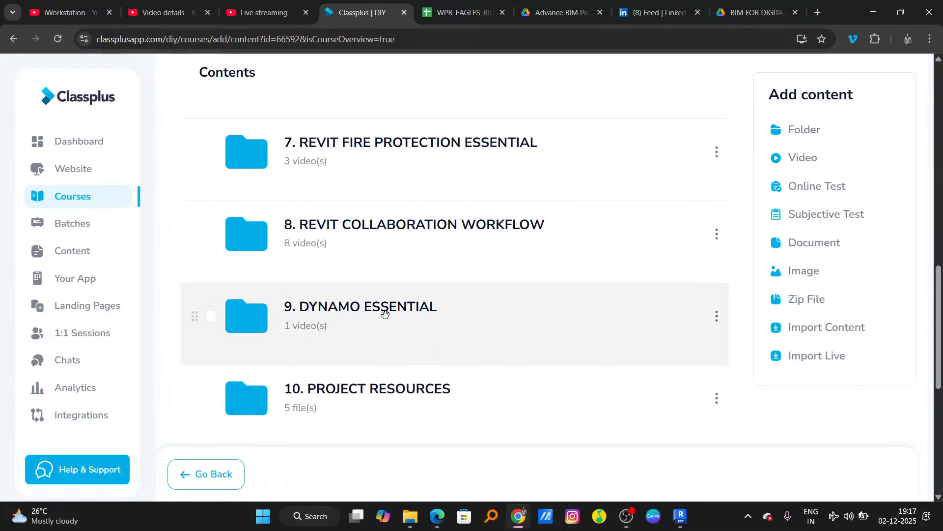
{"action": "scroll", "coordinate": [402, 330], "scroll_direction": "down", "scroll_amount": 5}
{"action": "scroll", "coordinate": [409, 339], "scroll_direction": "up", "scroll_amount": 4}
{"action": "scroll", "coordinate": [409, 335], "scroll_direction": "up", "scroll_amount": 10}
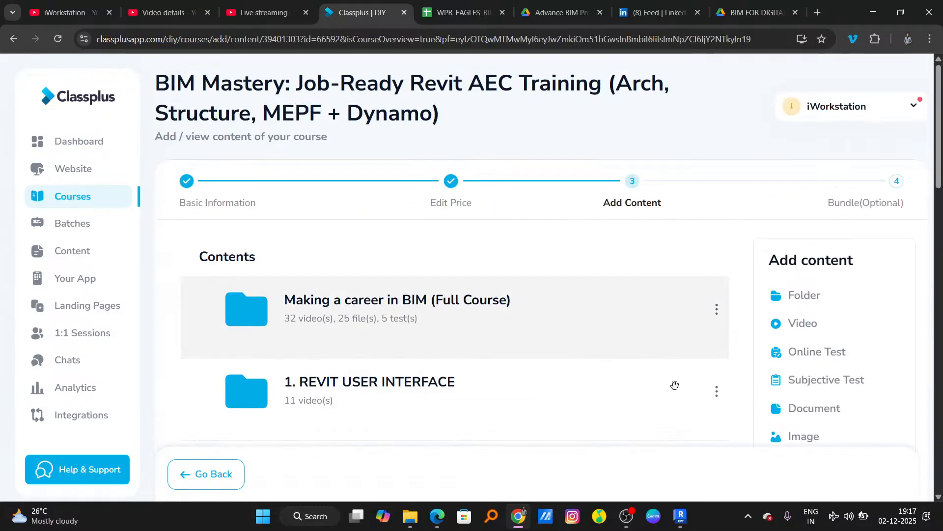
Step: Open the portfolio, video resume and CV folder inside Making a career in BIM (Full Course) and look through its files
{"action": "left_click", "coordinate": [477, 333]}
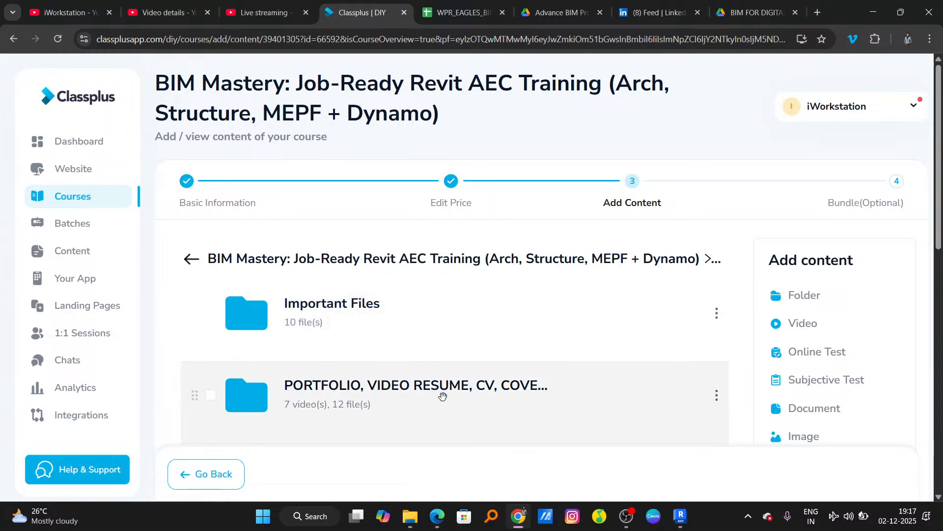
{"action": "left_click", "coordinate": [432, 393]}
{"action": "scroll", "coordinate": [410, 384], "scroll_direction": "down", "scroll_amount": 5}
{"action": "scroll", "coordinate": [408, 383], "scroll_direction": "down", "scroll_amount": 10}
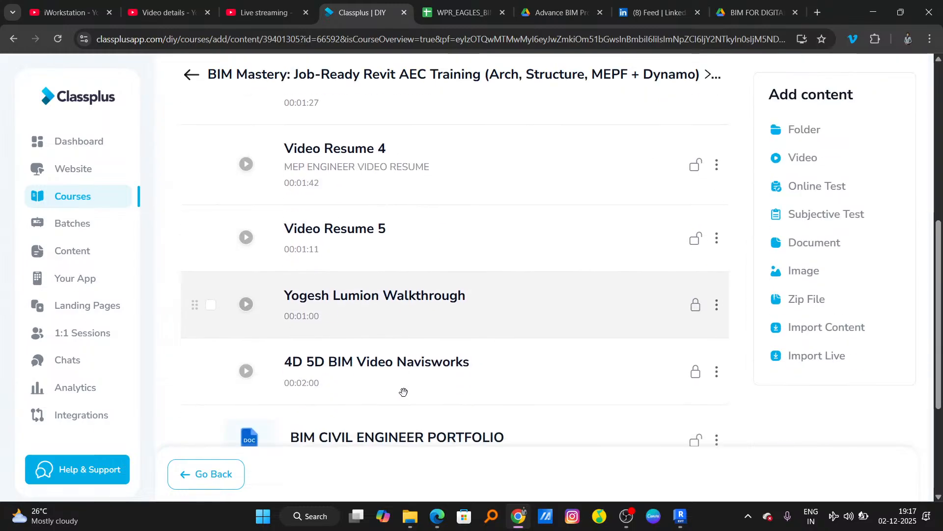
{"action": "scroll", "coordinate": [388, 401], "scroll_direction": "up", "scroll_amount": 5}
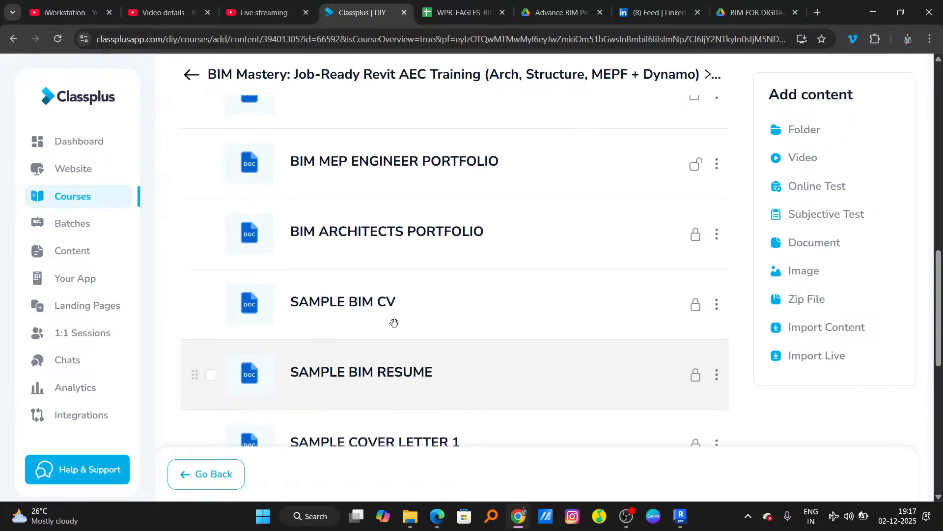
Step: Open the BIM ARCHITECTS, BIM MEP ENGINEER and BIM CIVIL ENGINEER PORTFOLIO documents
{"action": "left_click", "coordinate": [402, 386]}
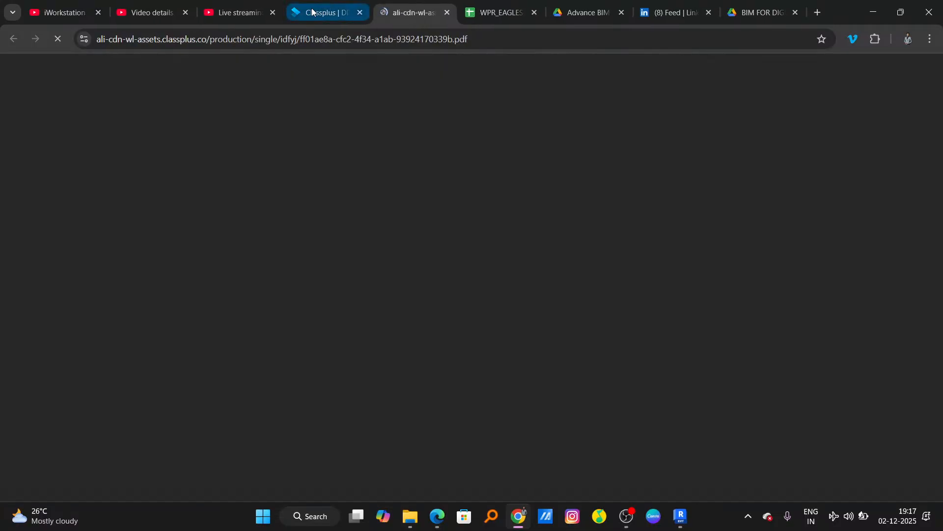
{"action": "left_click", "coordinate": [334, 12]}
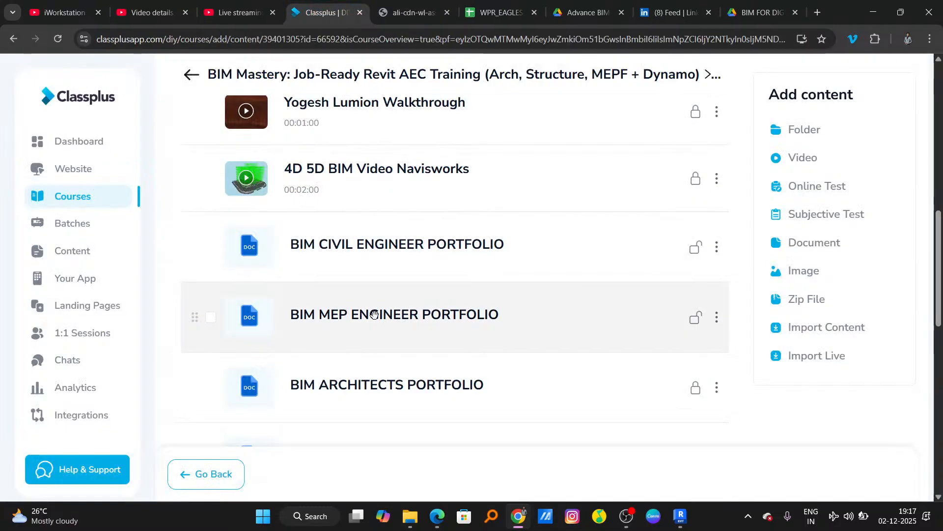
{"action": "left_click", "coordinate": [436, 326]}
{"action": "left_click", "coordinate": [301, 10]}
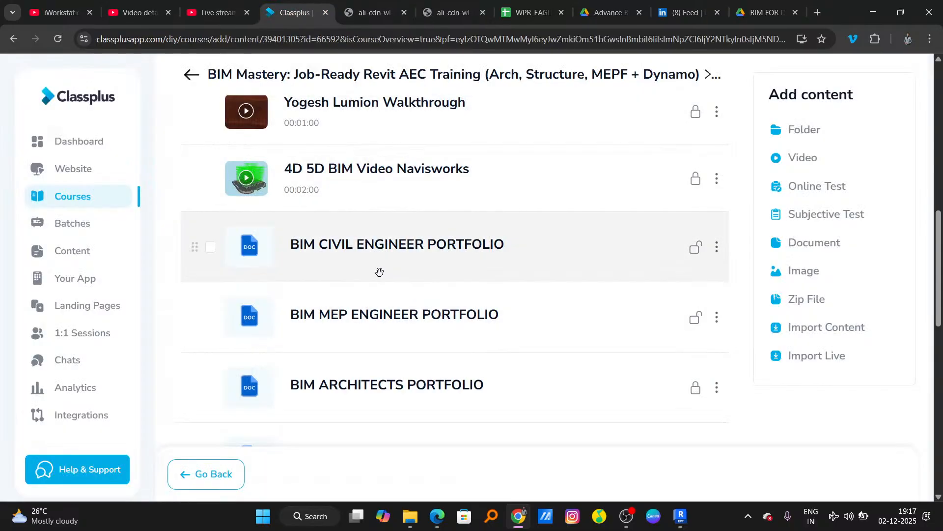
{"action": "left_click", "coordinate": [416, 249]}
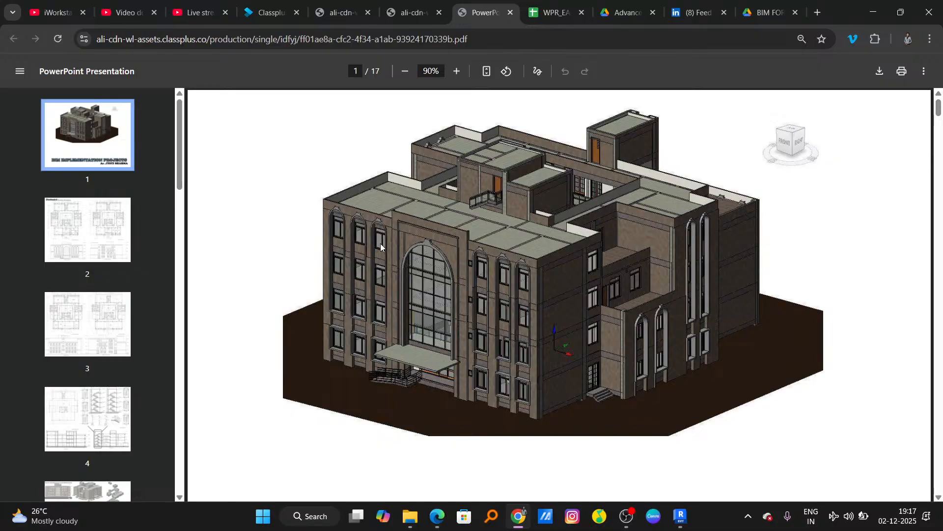
Step: Review the BIM architects portfolio's floor plans, staircase details, Navisworks page, Qatar University project and 3D Presentation visualisations
{"action": "left_click", "coordinate": [69, 242]}
{"action": "left_click", "coordinate": [78, 317]}
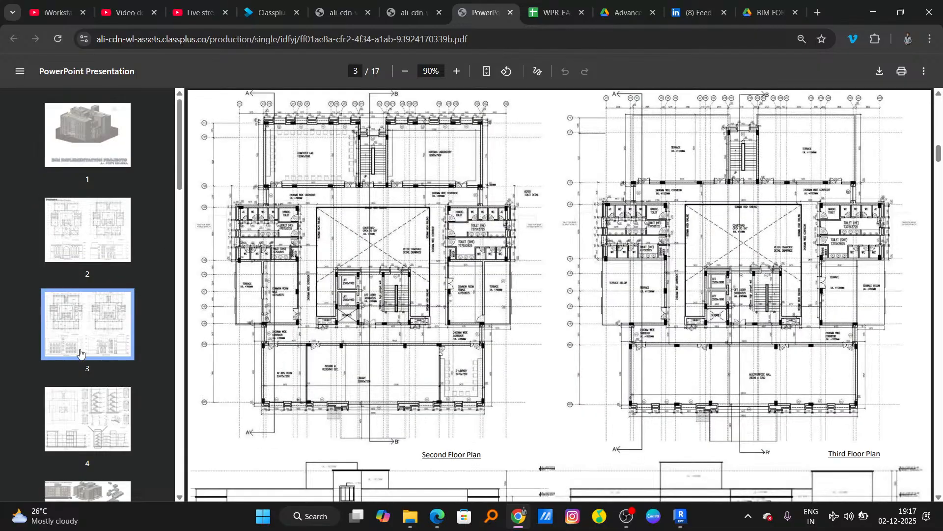
{"action": "scroll", "coordinate": [81, 356], "scroll_direction": "down", "scroll_amount": 3}
{"action": "left_click", "coordinate": [95, 298]}
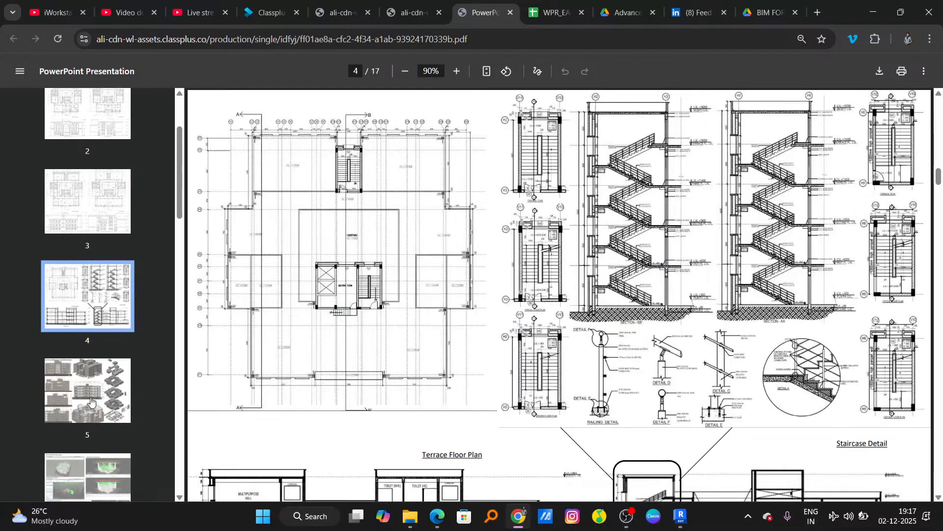
{"action": "left_click", "coordinate": [91, 401]}
{"action": "scroll", "coordinate": [96, 374], "scroll_direction": "down", "scroll_amount": 3}
{"action": "left_click", "coordinate": [102, 347]}
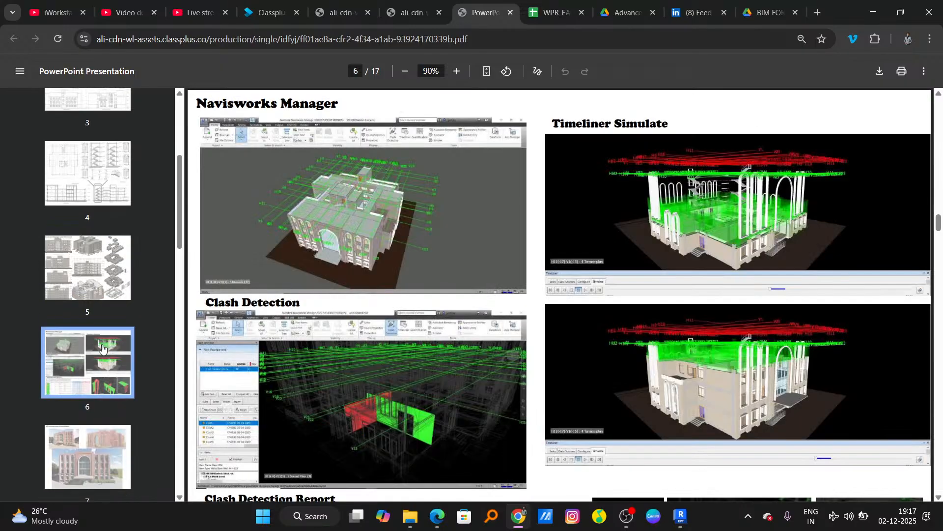
{"action": "scroll", "coordinate": [102, 348], "scroll_direction": "down", "scroll_amount": 4}
{"action": "left_click", "coordinate": [98, 314]}
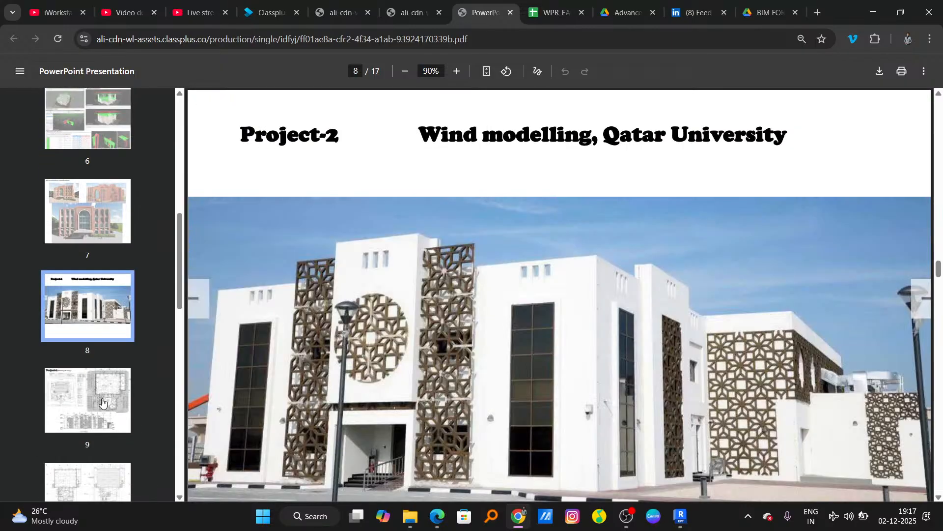
{"action": "left_click", "coordinate": [102, 402]}
{"action": "left_click", "coordinate": [88, 211]}
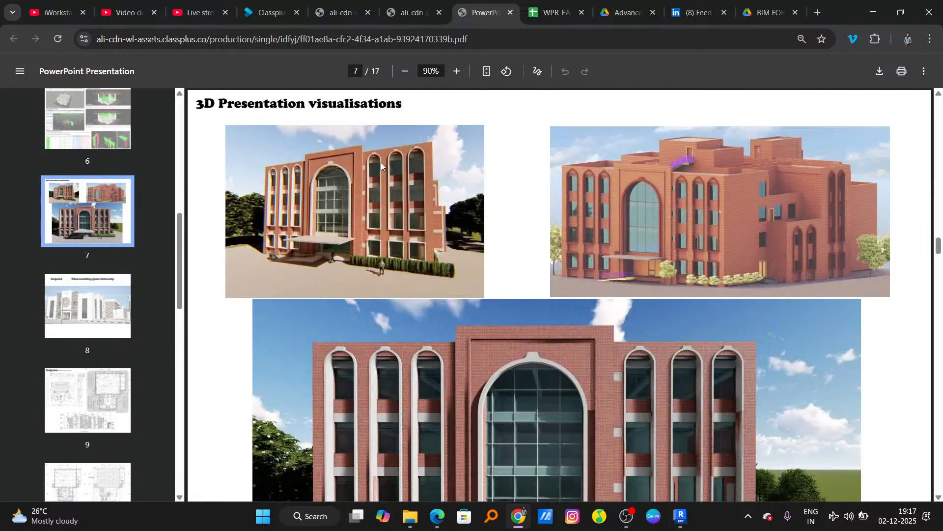
Step: View the BIM MEP engineer portfolio and examine the schedules and plumbing detail on its electrical and plumbing coordinated view page
{"action": "left_click", "coordinate": [410, 13]}
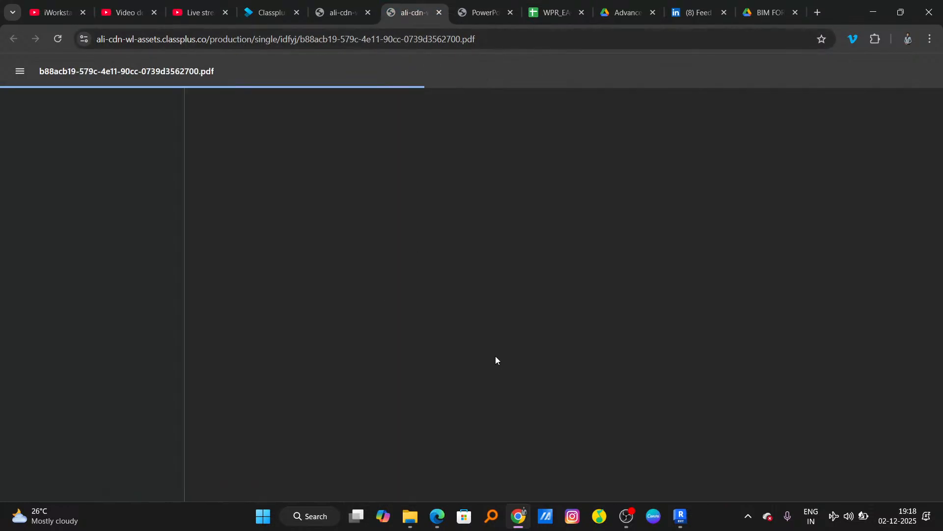
{"action": "left_click", "coordinate": [343, 13]}
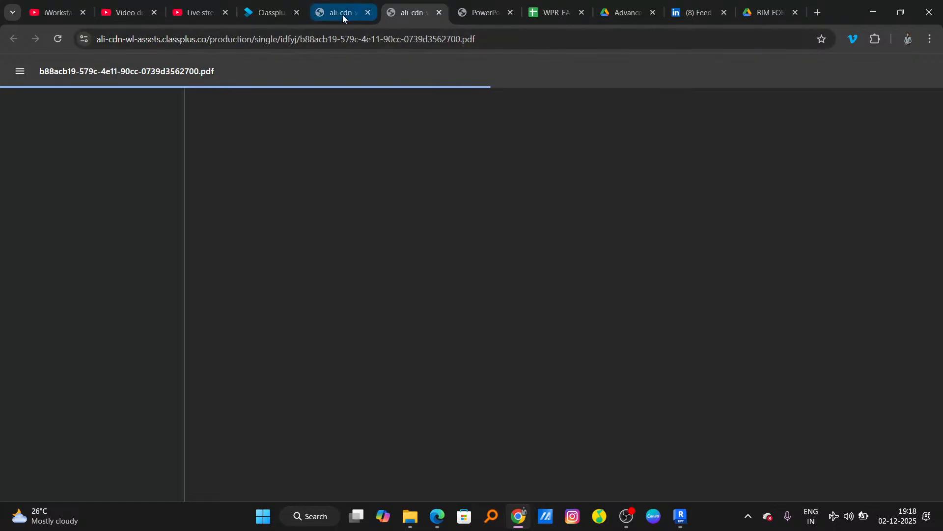
{"action": "left_click", "coordinate": [419, 15]}
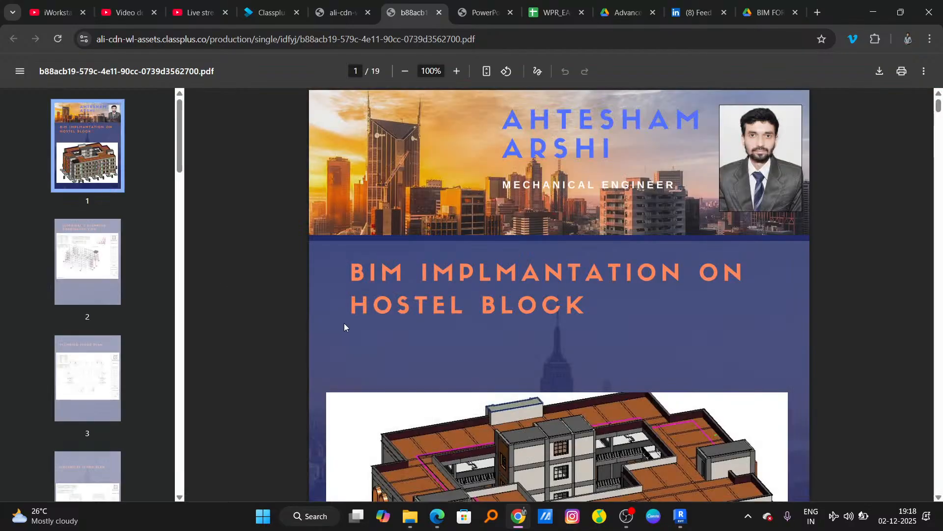
{"action": "scroll", "coordinate": [344, 324], "scroll_direction": "down", "scroll_amount": 10}
{"action": "scroll", "coordinate": [343, 339], "scroll_direction": "down", "scroll_amount": 5}
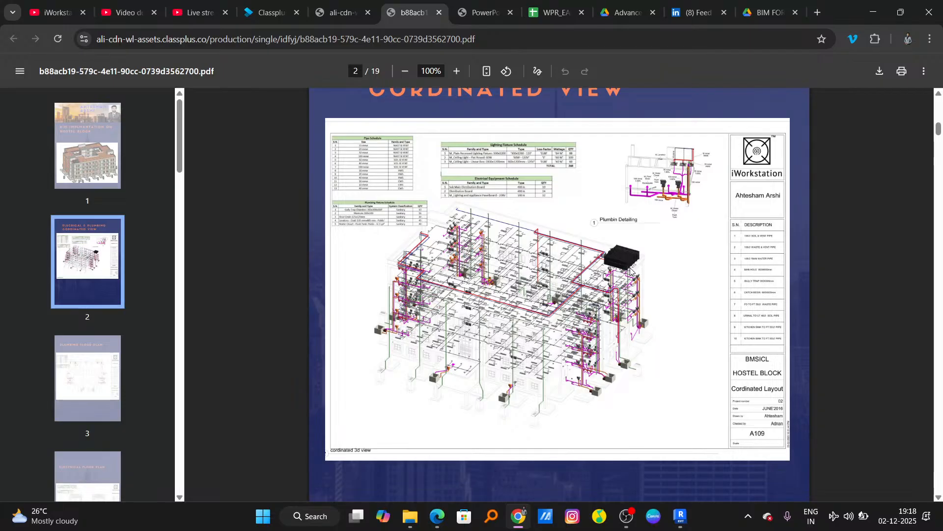
{"action": "scroll", "coordinate": [576, 267], "scroll_direction": "up", "scroll_amount": 4, "text": "ctrl"}
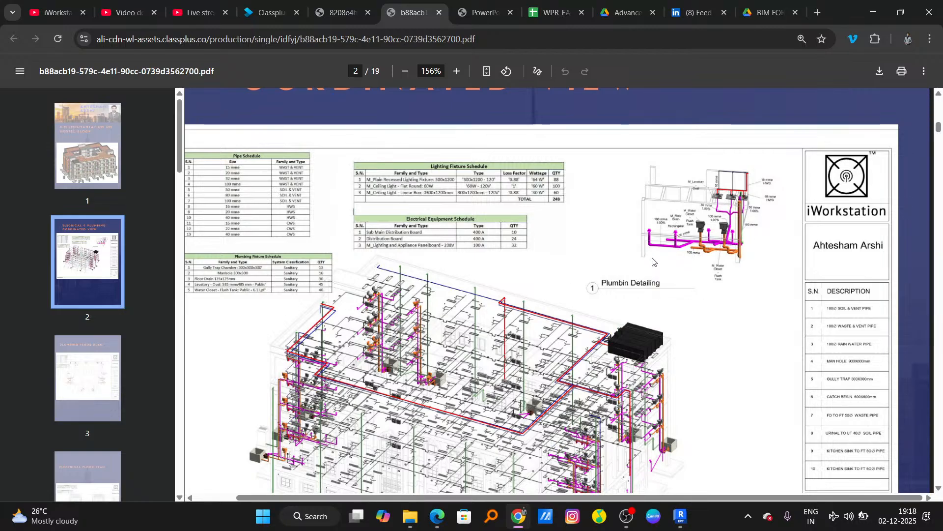
{"action": "scroll", "coordinate": [432, 209], "scroll_direction": "up", "scroll_amount": 3}
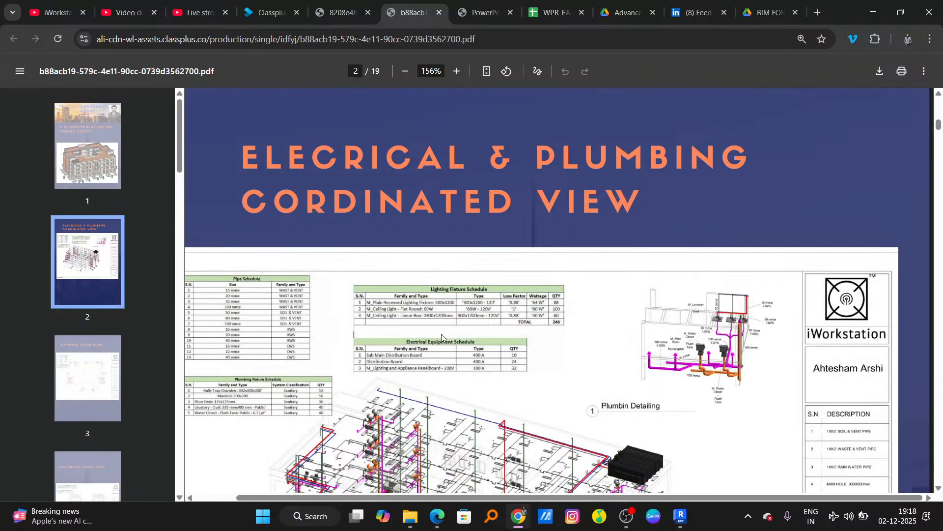
{"action": "scroll", "coordinate": [425, 310], "scroll_direction": "up", "scroll_amount": 1, "text": "ctrl"}
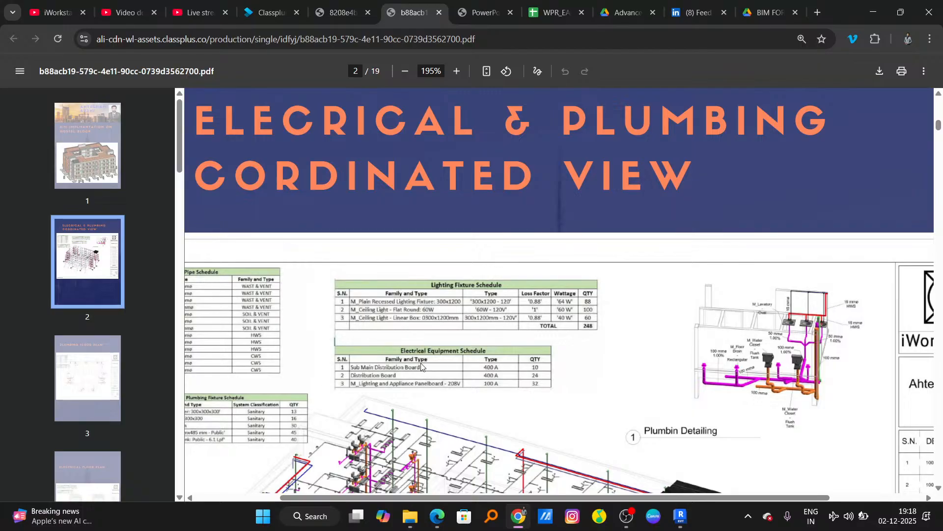
Step: Look over the coordinated 3D view of the hostel block and the plumbing floor plan in the MEP portfolio
{"action": "scroll", "coordinate": [221, 424], "scroll_direction": "down", "scroll_amount": 5}
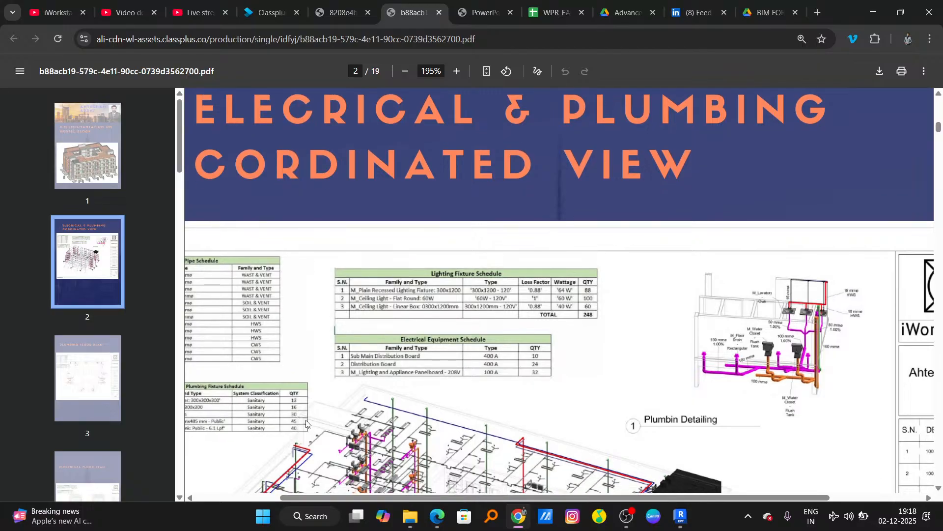
{"action": "scroll", "coordinate": [488, 356], "scroll_direction": "down", "scroll_amount": 4, "text": "ctrl"}
{"action": "scroll", "coordinate": [488, 356], "scroll_direction": "down", "scroll_amount": 3}
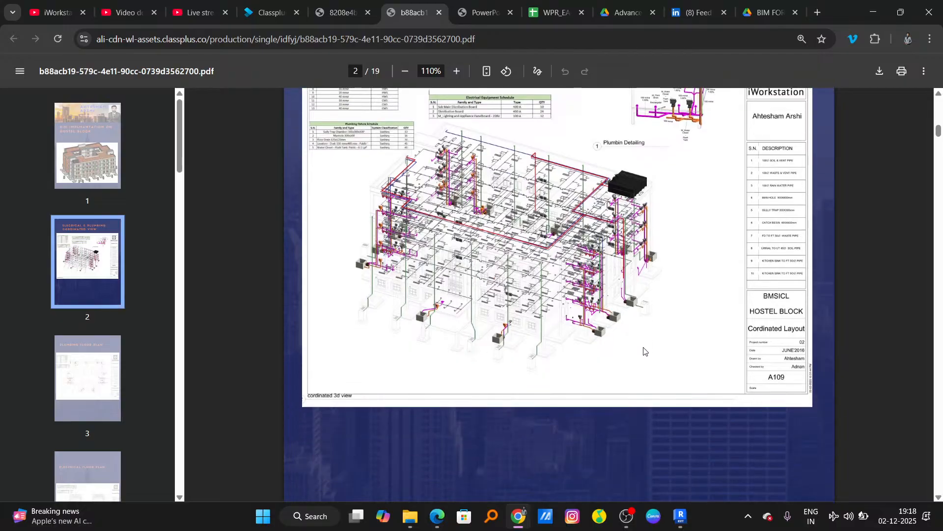
{"action": "key", "text": "Right"}
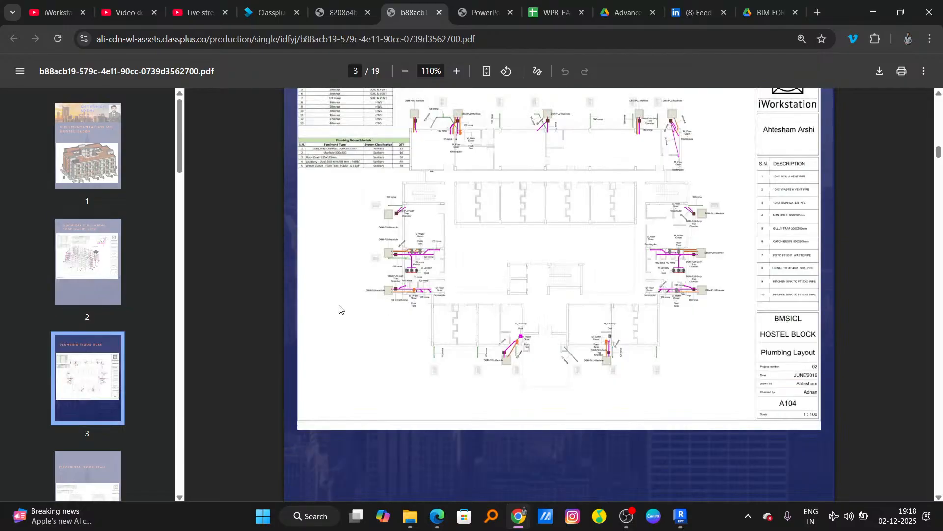
{"action": "scroll", "coordinate": [484, 335], "scroll_direction": "up", "scroll_amount": 3}
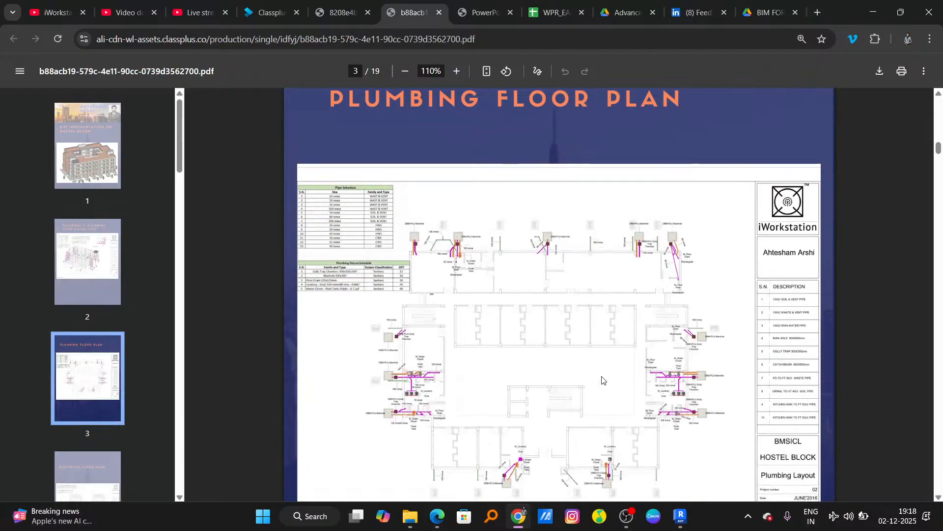
{"action": "scroll", "coordinate": [602, 379], "scroll_direction": "down", "scroll_amount": 3}
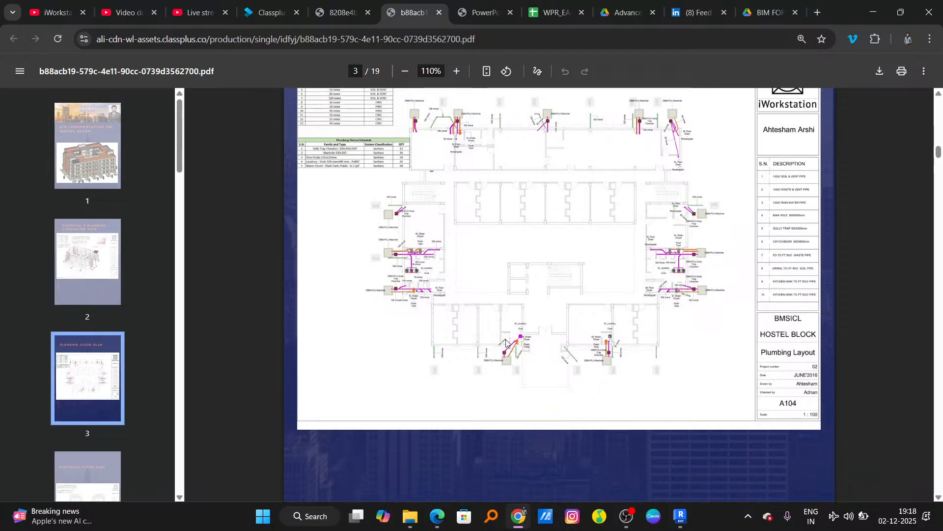
Step: Review the electrical floor plans and the Navisworks clash detection page, and return to the plumbing floor plan
{"action": "scroll", "coordinate": [521, 374], "scroll_direction": "down", "scroll_amount": 10}
{"action": "scroll", "coordinate": [525, 384], "scroll_direction": "down", "scroll_amount": 15}
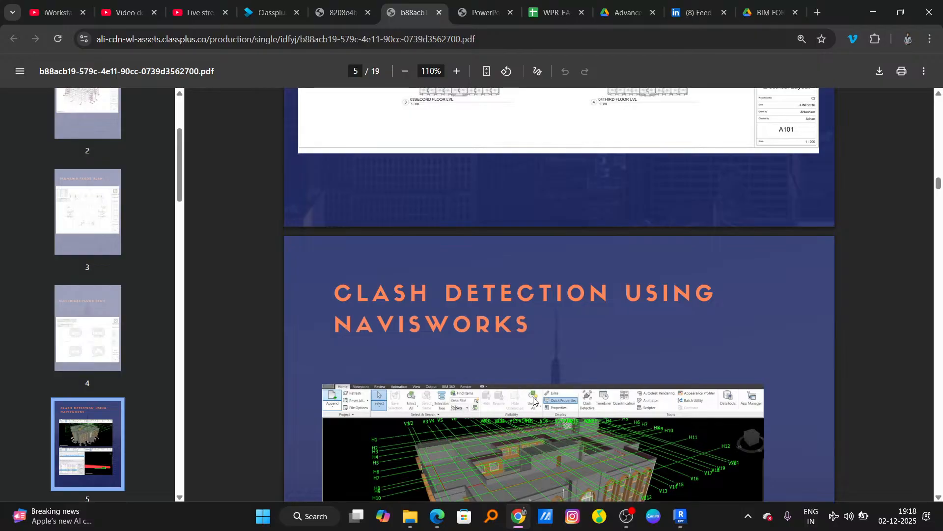
{"action": "scroll", "coordinate": [545, 340], "scroll_direction": "down", "scroll_amount": 5}
{"action": "scroll", "coordinate": [541, 334], "scroll_direction": "down", "scroll_amount": 5}
{"action": "scroll", "coordinate": [541, 340], "scroll_direction": "down", "scroll_amount": 2}
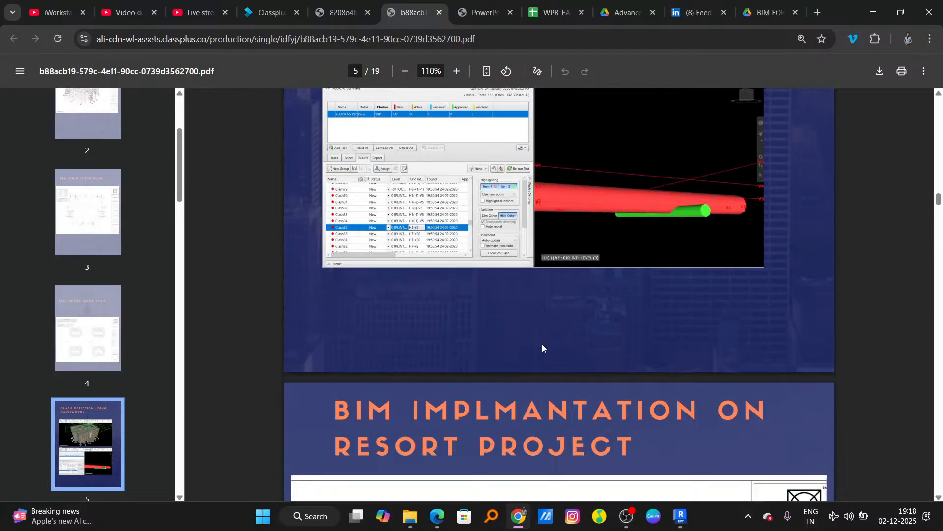
{"action": "scroll", "coordinate": [541, 347], "scroll_direction": "up", "scroll_amount": 20}
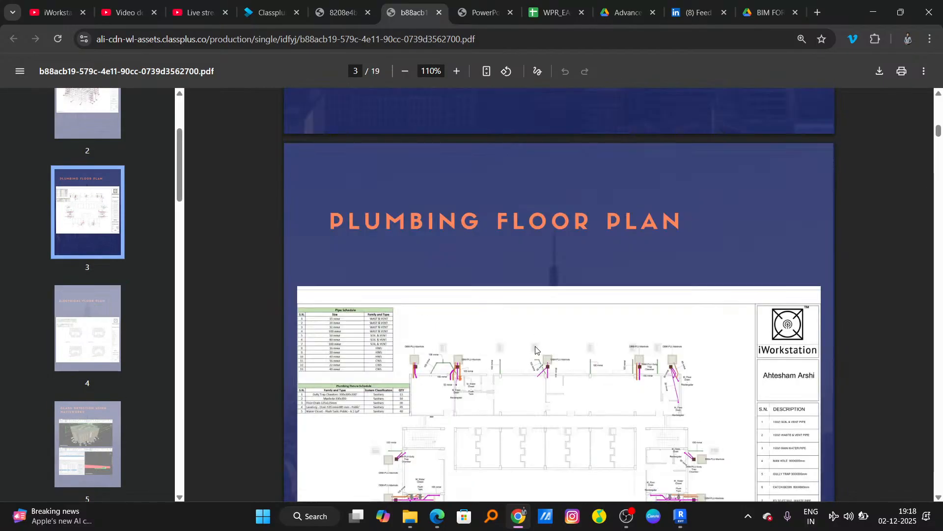
Step: Switch to the civil engineer portfolio and view its Revit models of the G+3 RCC building and the G+2 girls hostel
{"action": "left_click", "coordinate": [341, 14]}
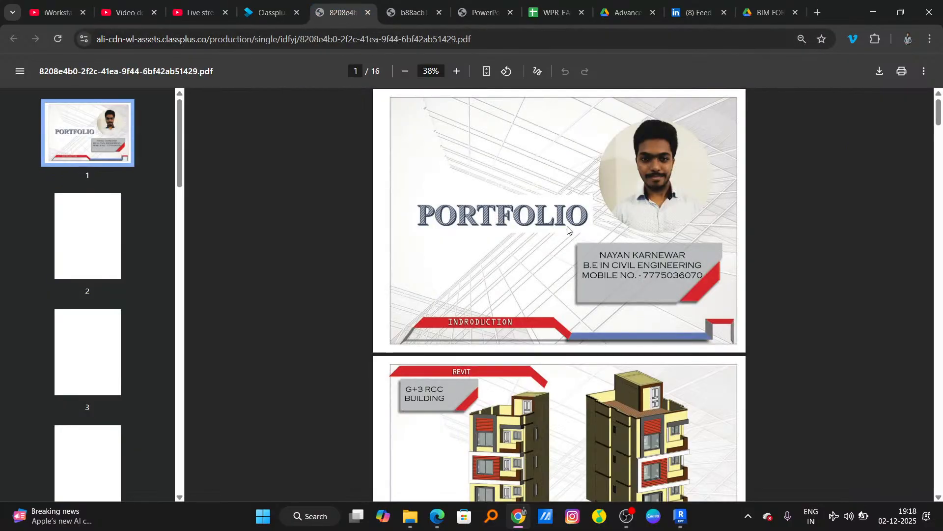
{"action": "scroll", "coordinate": [617, 334], "scroll_direction": "down", "scroll_amount": 2}
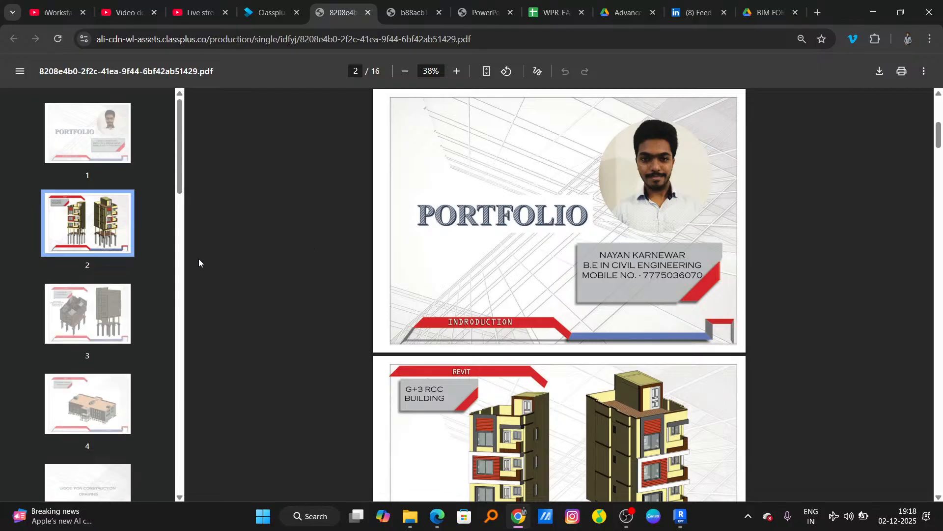
{"action": "scroll", "coordinate": [531, 348], "scroll_direction": "down", "scroll_amount": 5}
{"action": "scroll", "coordinate": [619, 385], "scroll_direction": "down", "scroll_amount": 2}
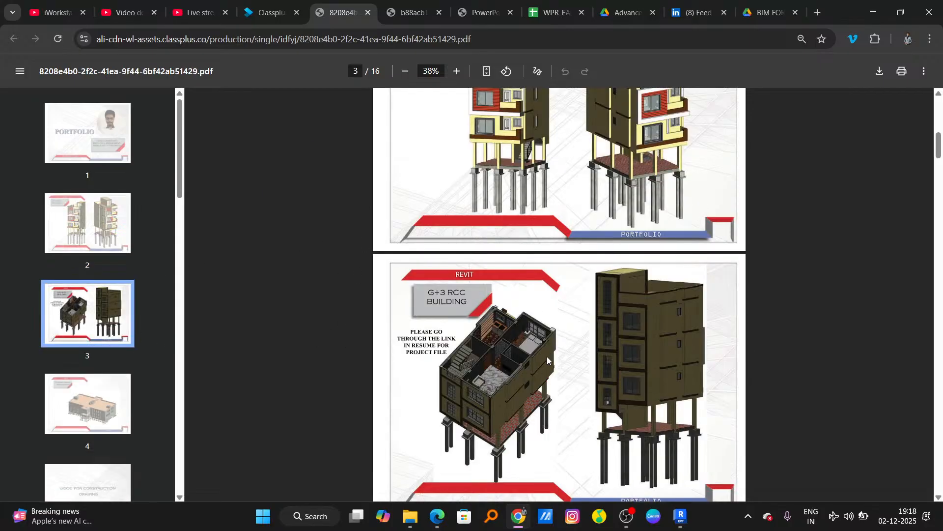
{"action": "scroll", "coordinate": [528, 396], "scroll_direction": "down", "scroll_amount": 10}
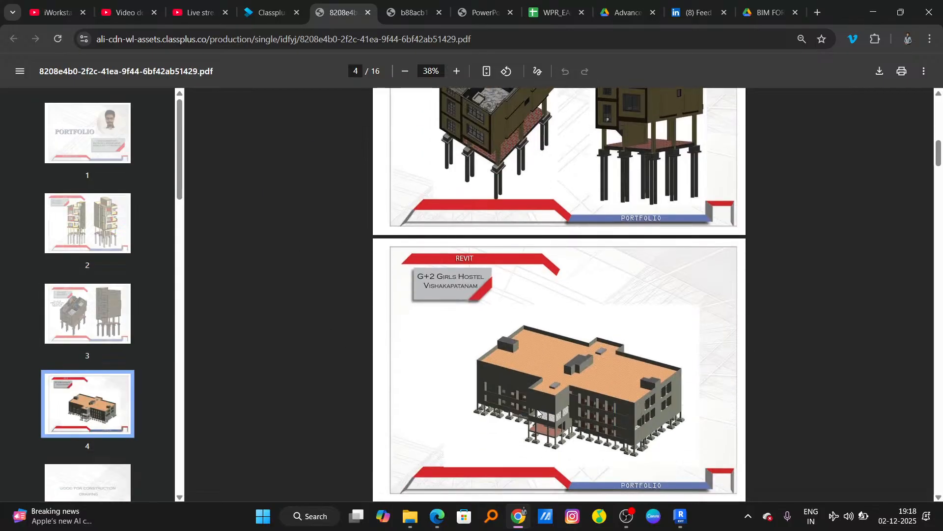
Step: Examine the foundation and column layout plan on Sheet 1, including the pile cap tables and 3D reinforcement details
{"action": "scroll", "coordinate": [526, 418], "scroll_direction": "down", "scroll_amount": 2}
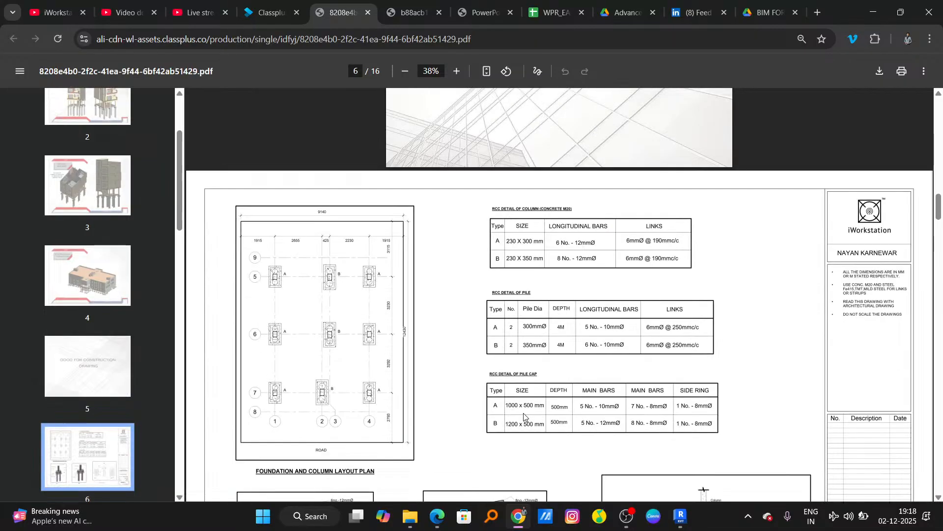
{"action": "scroll", "coordinate": [523, 413], "scroll_direction": "down", "scroll_amount": 5}
{"action": "scroll", "coordinate": [524, 412], "scroll_direction": "up", "scroll_amount": 2}
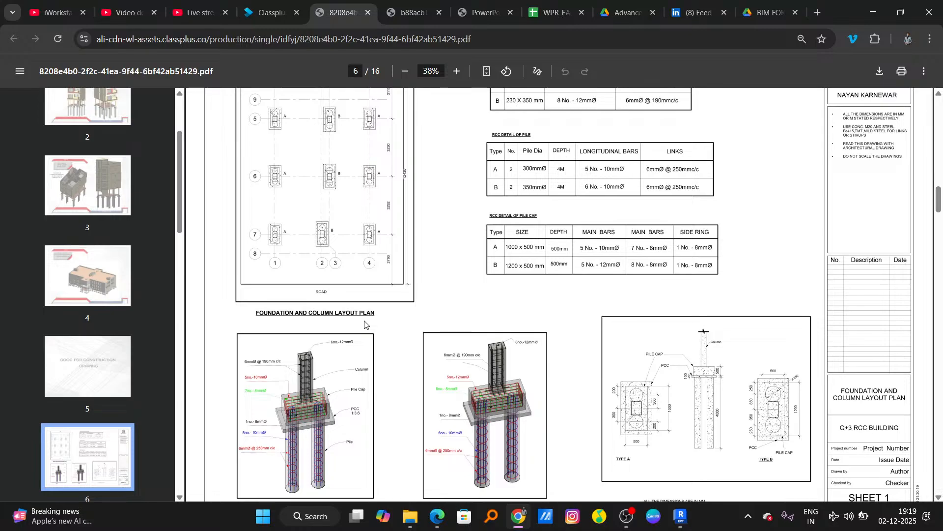
{"action": "scroll", "coordinate": [524, 342], "scroll_direction": "down", "scroll_amount": 3}
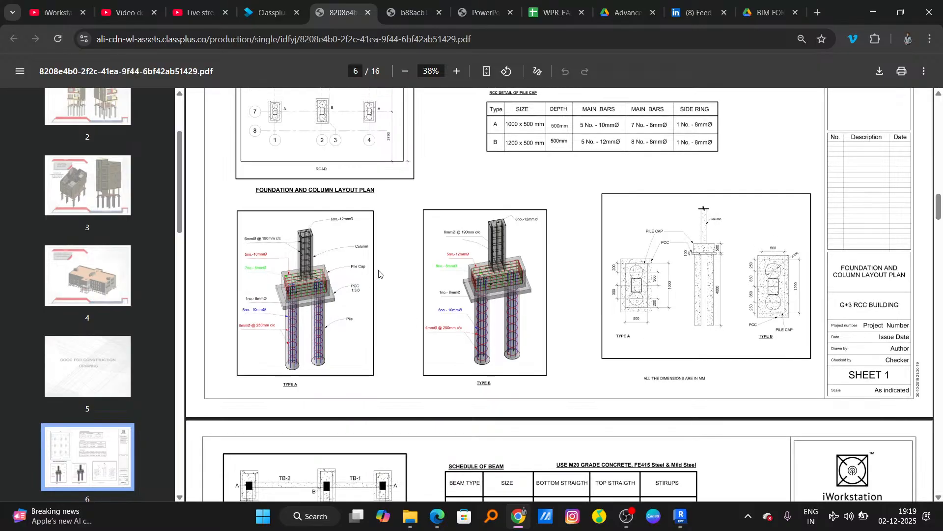
{"action": "scroll", "coordinate": [541, 269], "scroll_direction": "down", "scroll_amount": 2, "text": "ctrl"}
{"action": "scroll", "coordinate": [580, 324], "scroll_direction": "up", "scroll_amount": 5}
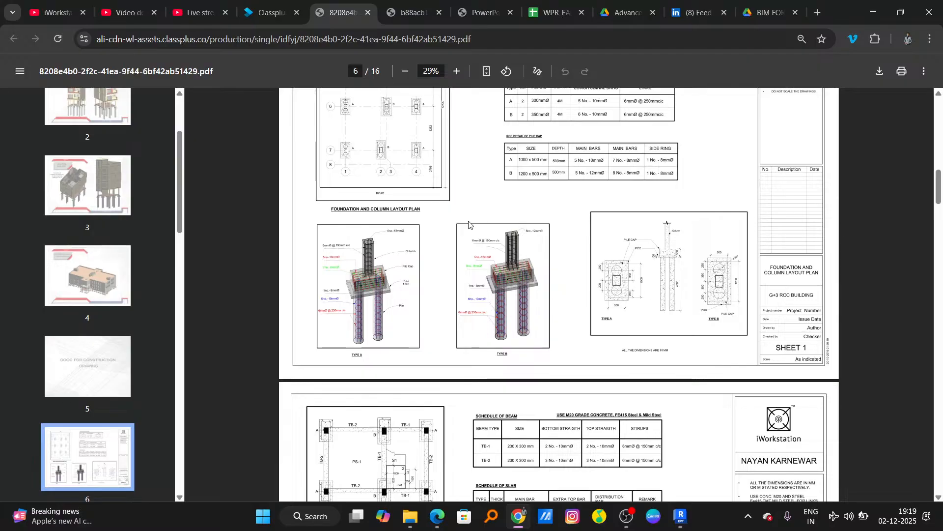
{"action": "scroll", "coordinate": [585, 330], "scroll_direction": "down", "scroll_amount": 7}
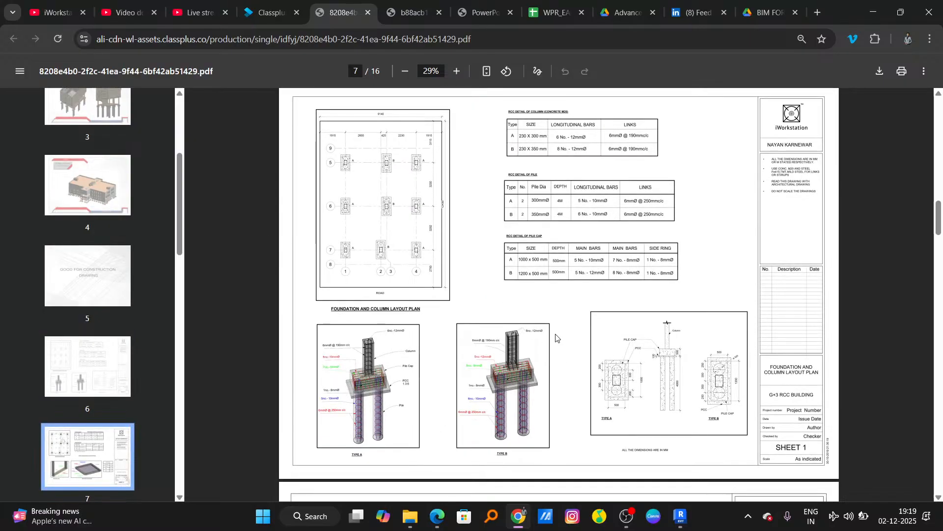
Step: Examine the plinth level layout on Sheet 2 and the first floor framing, beam and stair reinforcement on Sheet 3
{"action": "scroll", "coordinate": [530, 349], "scroll_direction": "down", "scroll_amount": 5}
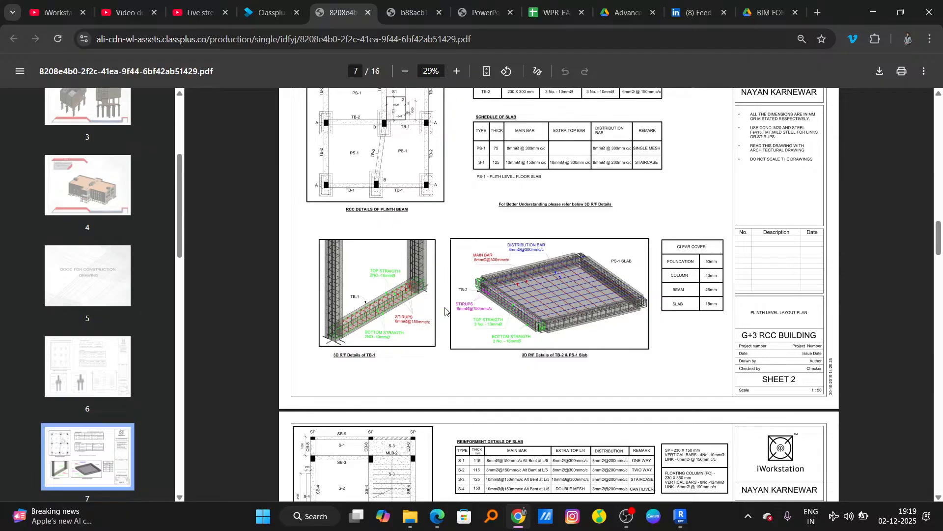
{"action": "scroll", "coordinate": [445, 315], "scroll_direction": "down", "scroll_amount": 3}
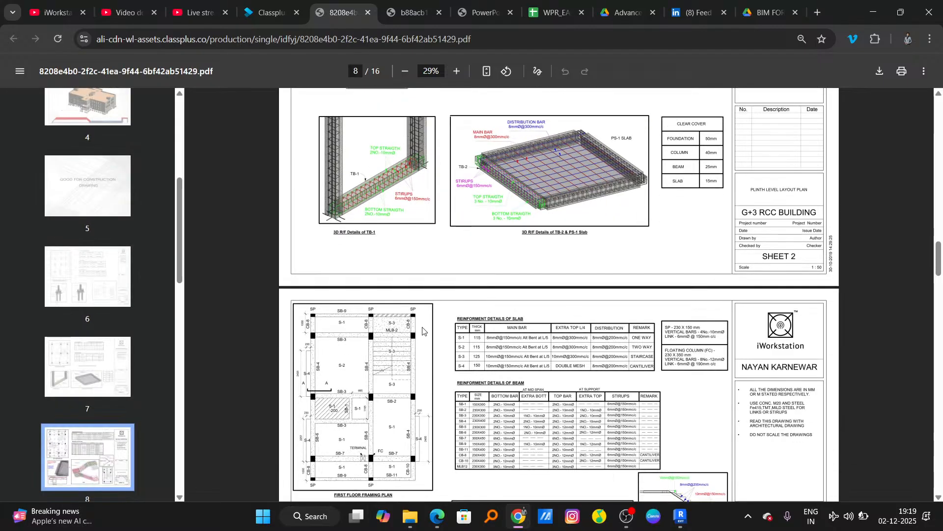
{"action": "scroll", "coordinate": [442, 334], "scroll_direction": "down", "scroll_amount": 3}
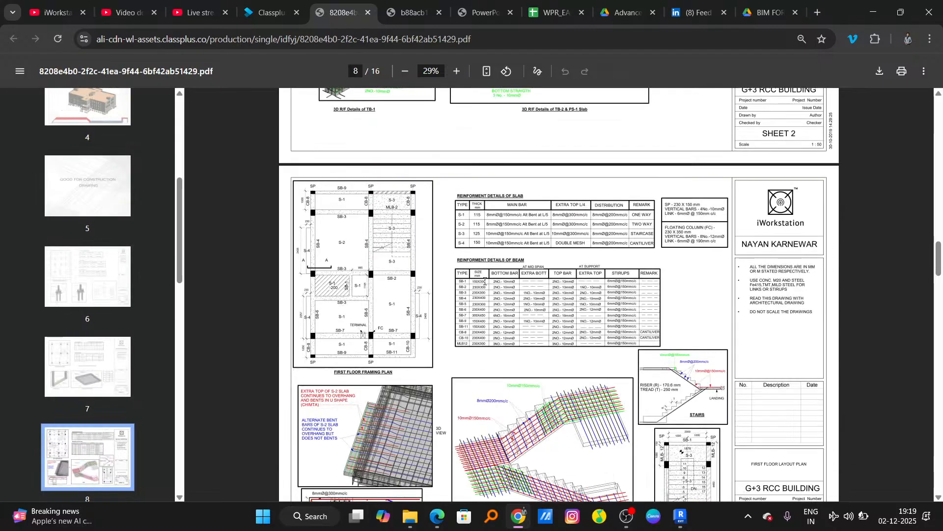
{"action": "scroll", "coordinate": [491, 328], "scroll_direction": "down", "scroll_amount": 3}
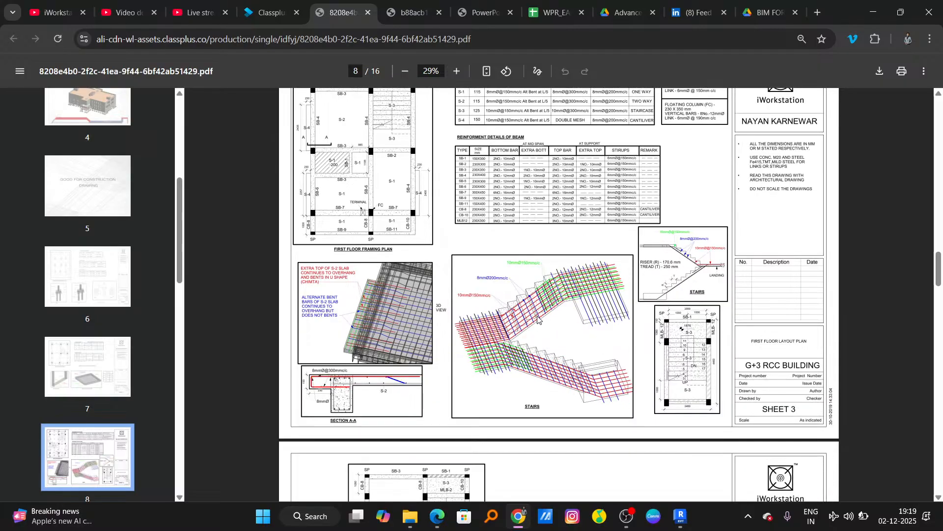
{"action": "scroll", "coordinate": [543, 324], "scroll_direction": "up", "scroll_amount": 2}
{"action": "scroll", "coordinate": [538, 334], "scroll_direction": "down", "scroll_amount": 5}
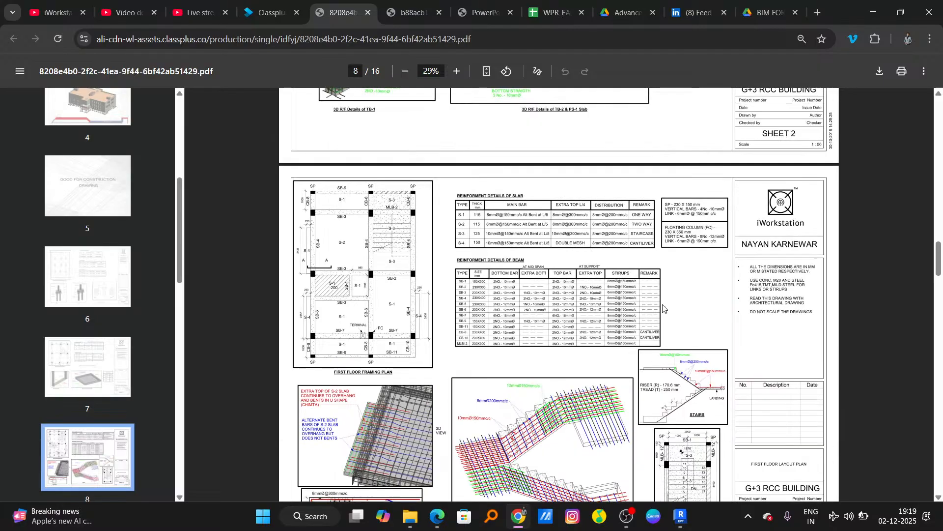
Step: Review the upper floor framing plan on Sheet 4 and the floor plans, section, 3D view and door schedule on Sheet 5
{"action": "scroll", "coordinate": [565, 377], "scroll_direction": "down", "scroll_amount": 1}
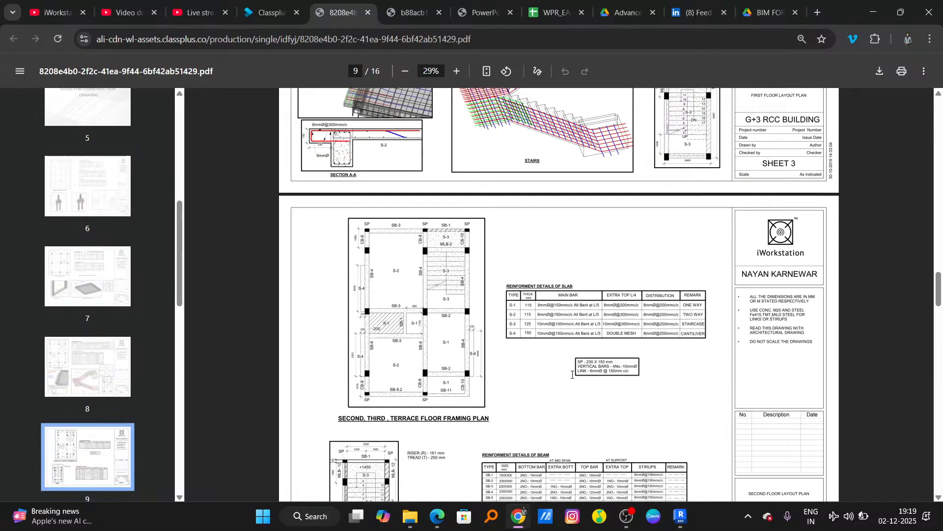
{"action": "scroll", "coordinate": [548, 295], "scroll_direction": "down", "scroll_amount": 5}
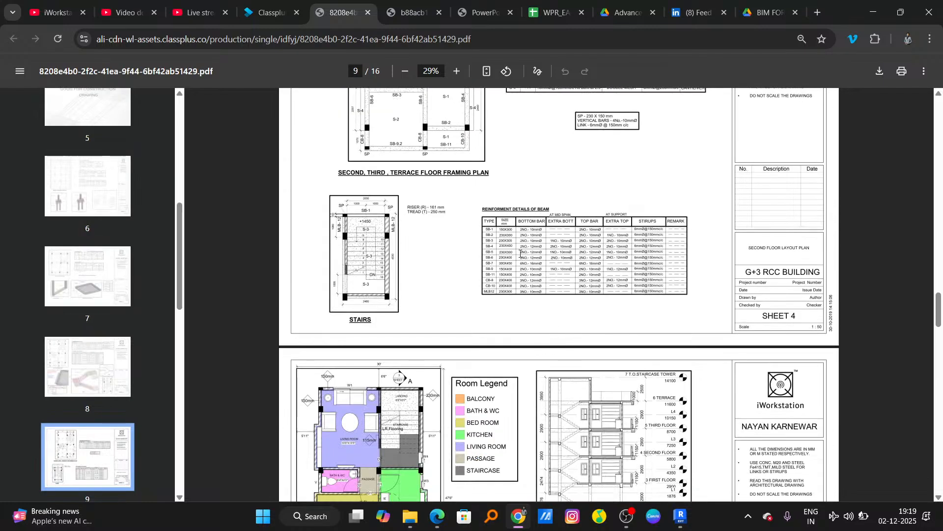
{"action": "scroll", "coordinate": [497, 354], "scroll_direction": "down", "scroll_amount": 4}
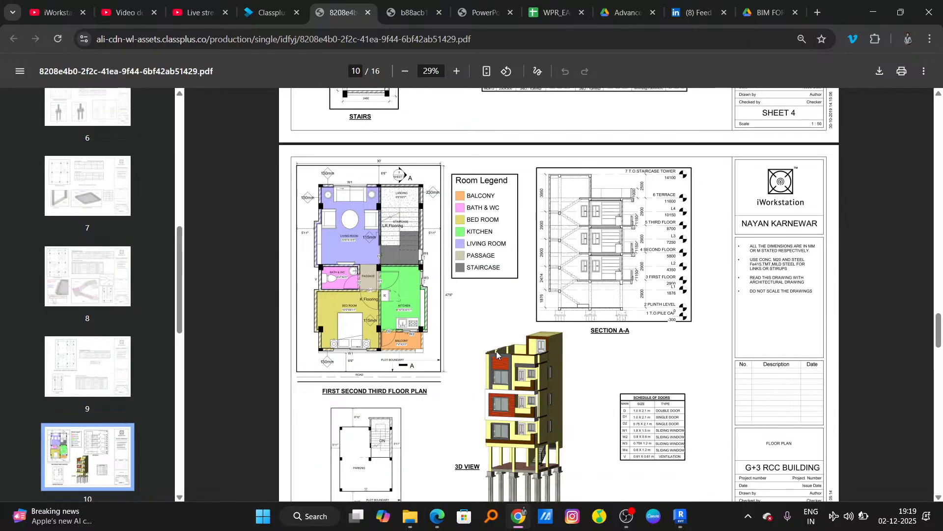
{"action": "scroll", "coordinate": [708, 201], "scroll_direction": "down", "scroll_amount": 1}
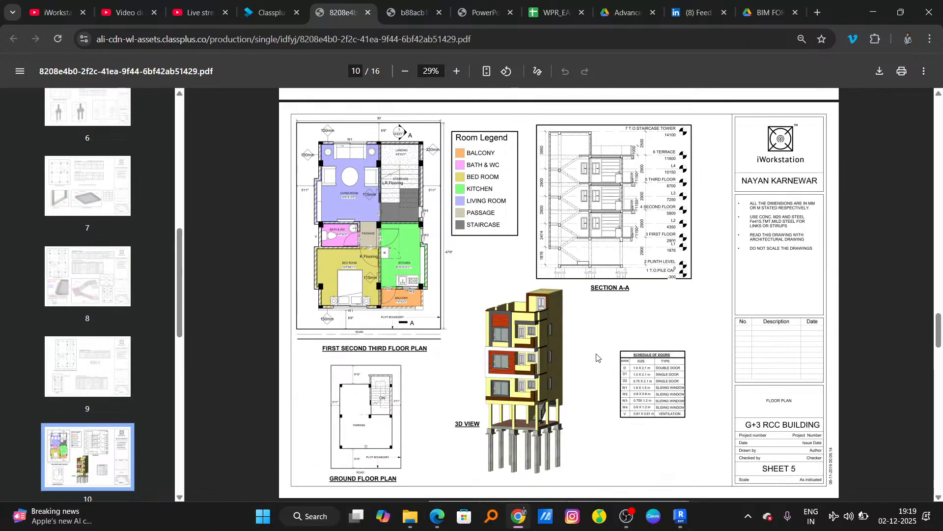
{"action": "scroll", "coordinate": [478, 358], "scroll_direction": "down", "scroll_amount": 4}
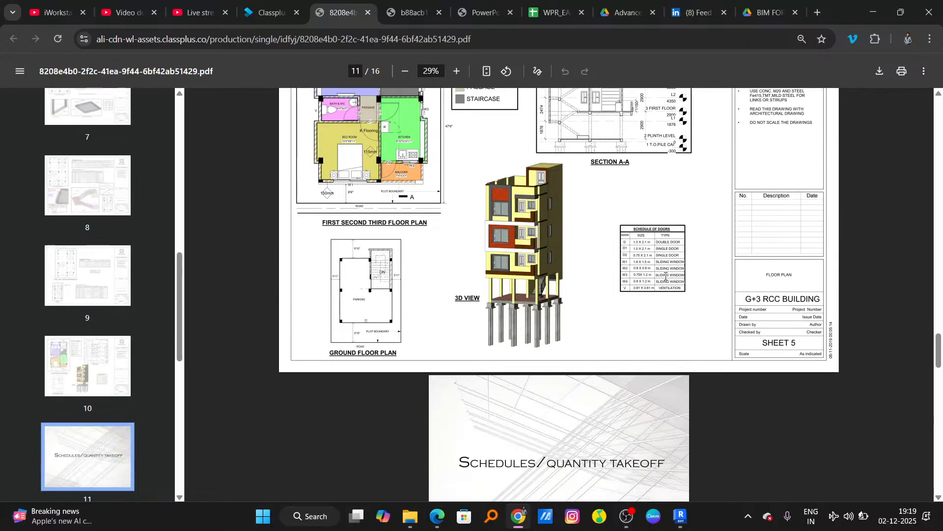
Step: Look through the structural column, framing, foundation, floor and wall takeoffs in the Schedules/Quantity Takeoff section
{"action": "scroll", "coordinate": [479, 358], "scroll_direction": "down", "scroll_amount": 1}
{"action": "scroll", "coordinate": [515, 262], "scroll_direction": "down", "scroll_amount": 6}
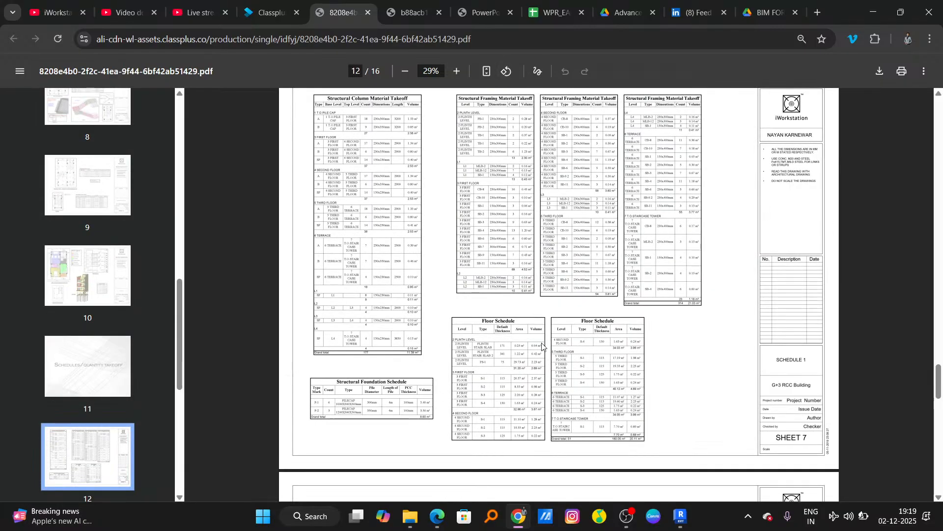
{"action": "scroll", "coordinate": [563, 382], "scroll_direction": "down", "scroll_amount": 1}
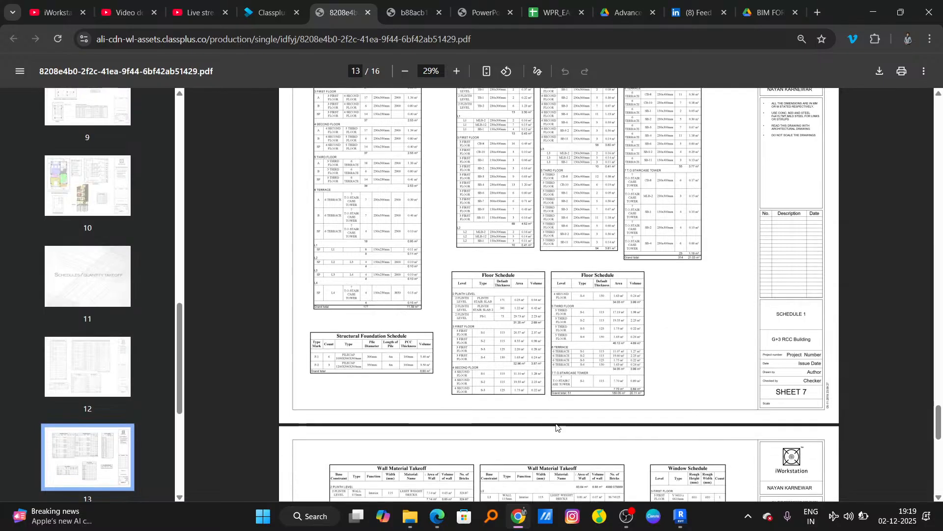
{"action": "scroll", "coordinate": [557, 427], "scroll_direction": "down", "scroll_amount": 7}
Step: Examine the rebar schedules for floors, stairs, columns, foundations and structural framing, comparing them with the schedules on Sheet 8
{"action": "scroll", "coordinate": [565, 421], "scroll_direction": "down", "scroll_amount": 5}
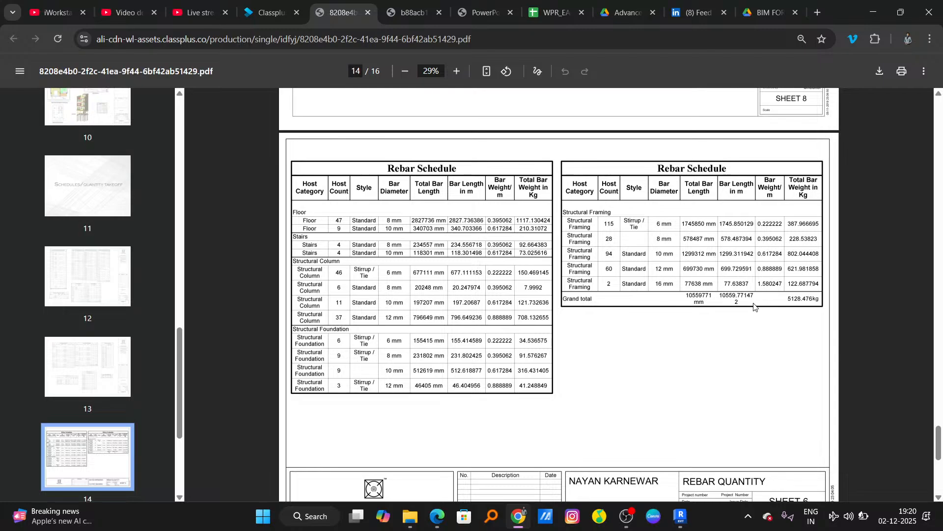
{"action": "scroll", "coordinate": [714, 338], "scroll_direction": "up", "scroll_amount": 1}
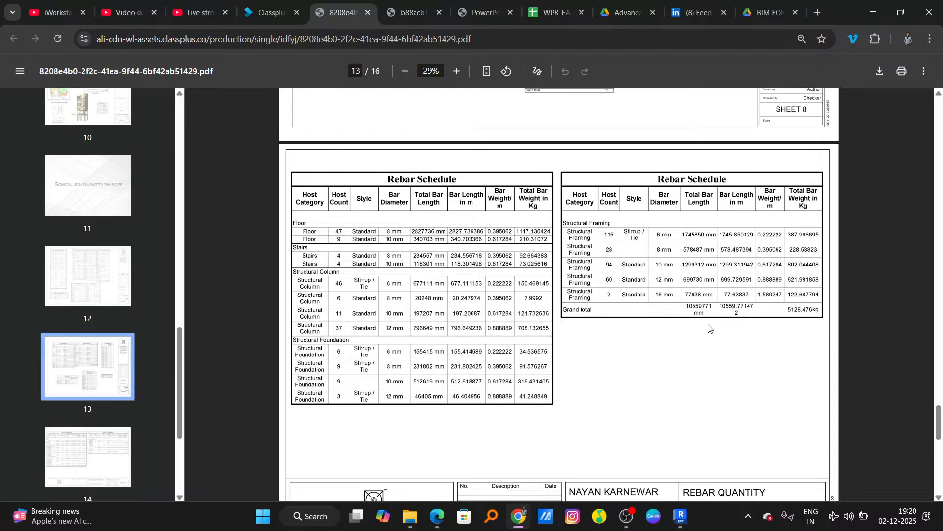
{"action": "scroll", "coordinate": [710, 329], "scroll_direction": "up", "scroll_amount": 5}
{"action": "scroll", "coordinate": [705, 322], "scroll_direction": "down", "scroll_amount": 3}
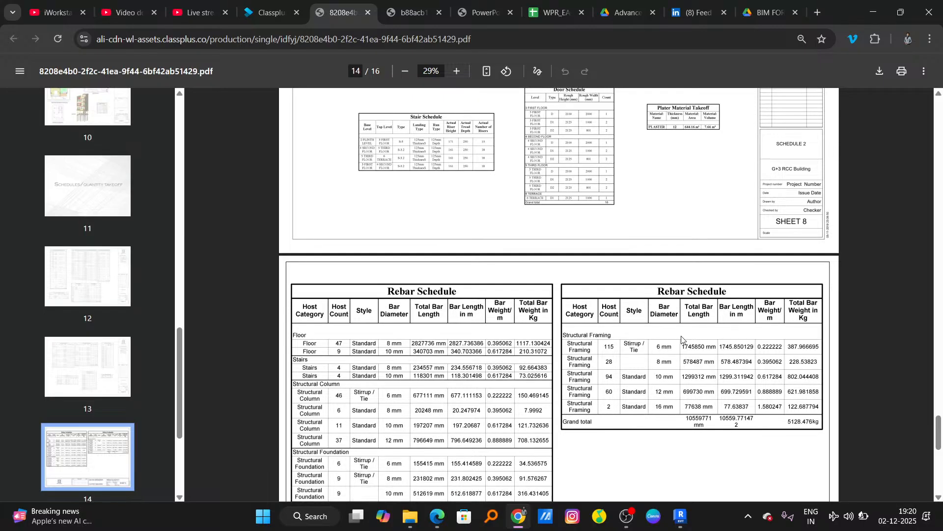
{"action": "scroll", "coordinate": [677, 342], "scroll_direction": "down", "scroll_amount": 3}
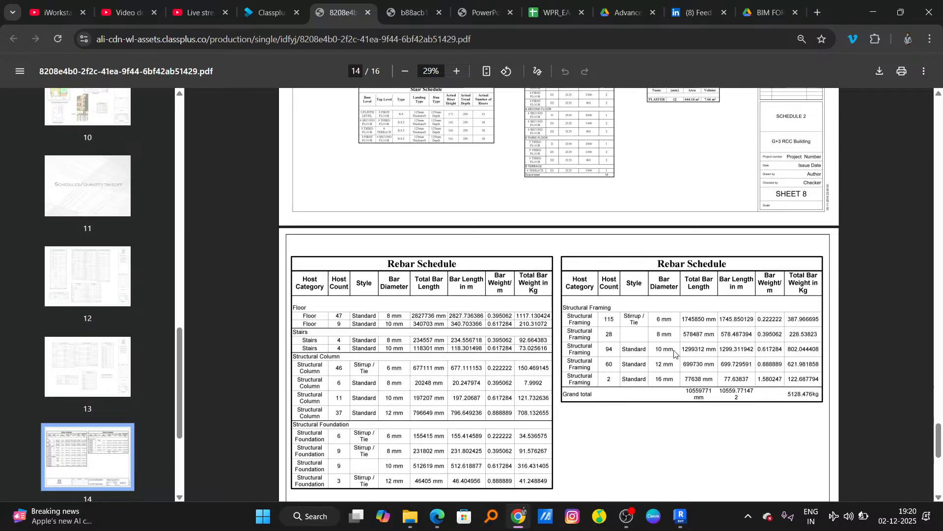
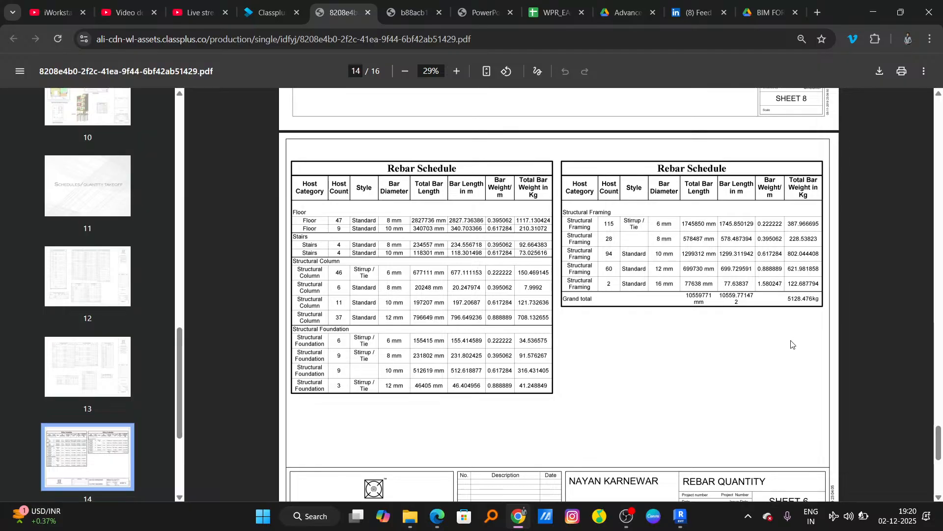
Step: View the site visit photos near the end of the civil engineer portfolio at an enlarged size
{"action": "scroll", "coordinate": [615, 358], "scroll_direction": "down", "scroll_amount": 1}
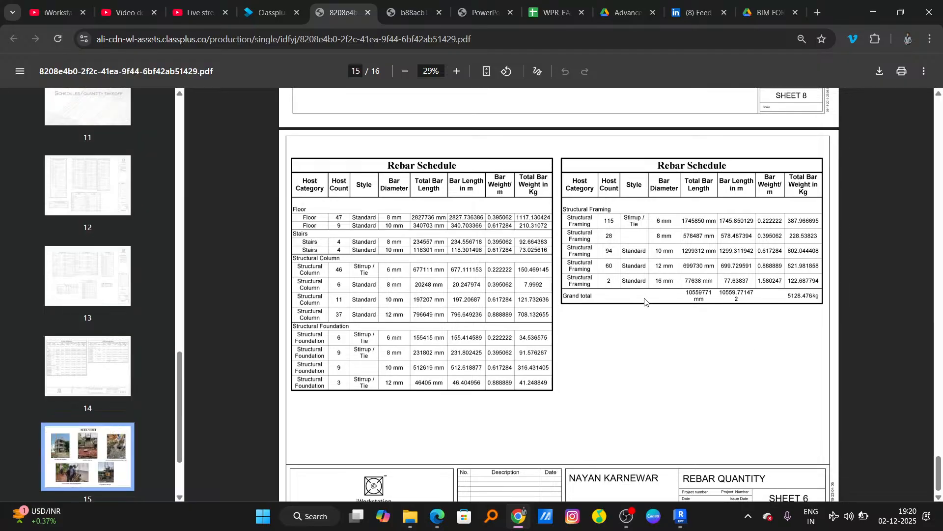
{"action": "scroll", "coordinate": [645, 302], "scroll_direction": "down", "scroll_amount": 5}
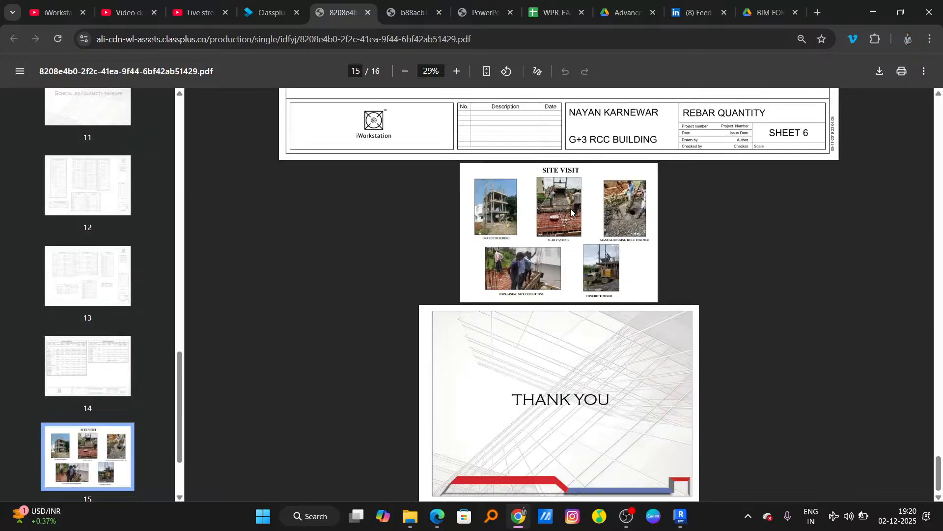
{"action": "scroll", "coordinate": [600, 211], "scroll_direction": "up", "scroll_amount": 3, "text": "ctrl"}
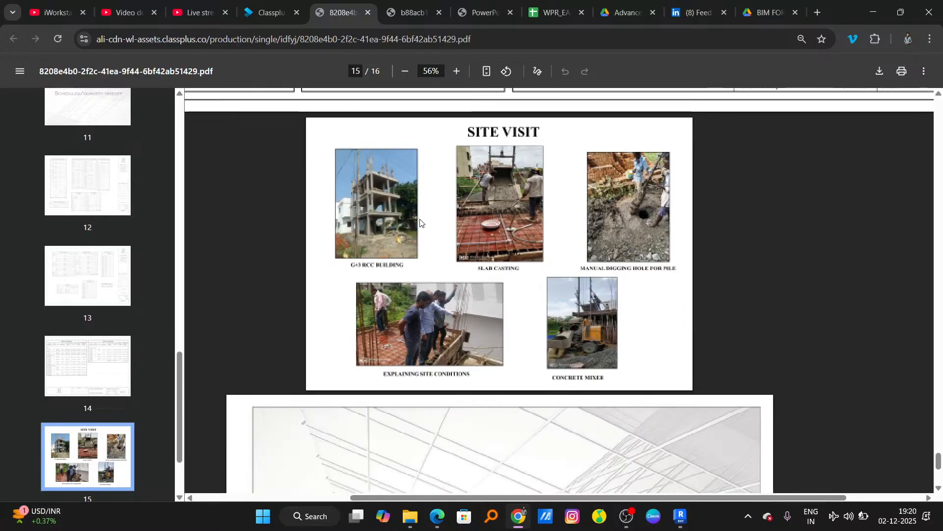
Step: Examine the construction photos on the Site Visit page of the G+3 RCC building portfolio, including the Explaining Site Conditions picture
{"action": "scroll", "coordinate": [421, 223], "scroll_direction": "up", "scroll_amount": 1, "text": "ctrl"}
{"action": "scroll", "coordinate": [369, 279], "scroll_direction": "up", "scroll_amount": 3}
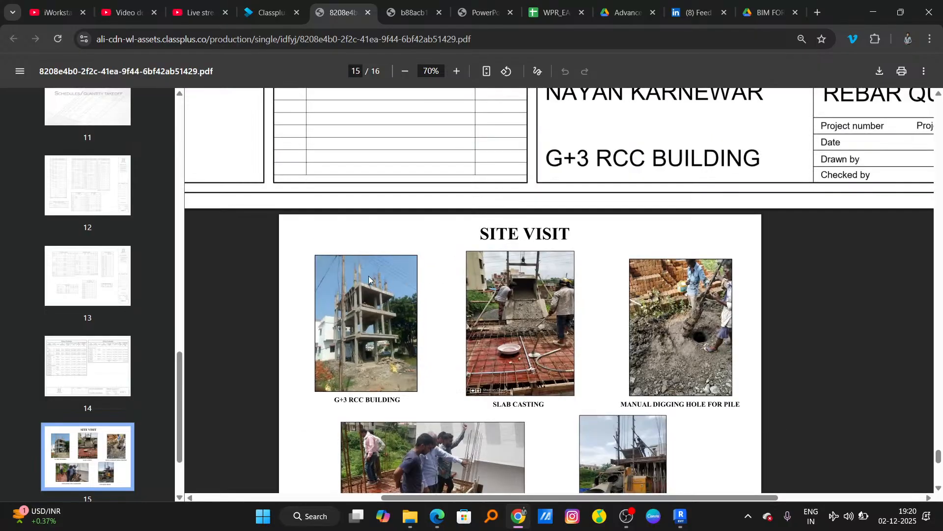
{"action": "scroll", "coordinate": [357, 344], "scroll_direction": "down", "scroll_amount": 1}
{"action": "scroll", "coordinate": [491, 285], "scroll_direction": "down", "scroll_amount": 2}
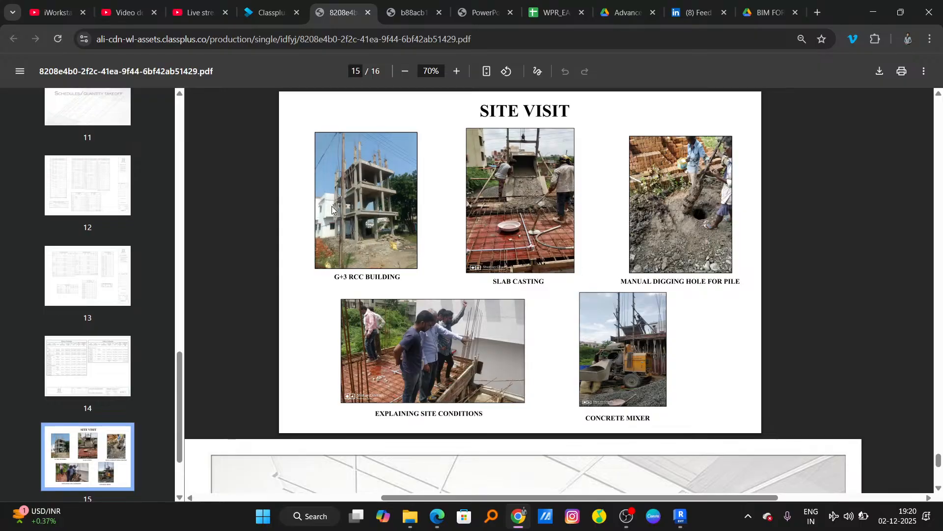
{"action": "scroll", "coordinate": [332, 205], "scroll_direction": "up", "scroll_amount": 2, "text": "ctrl"}
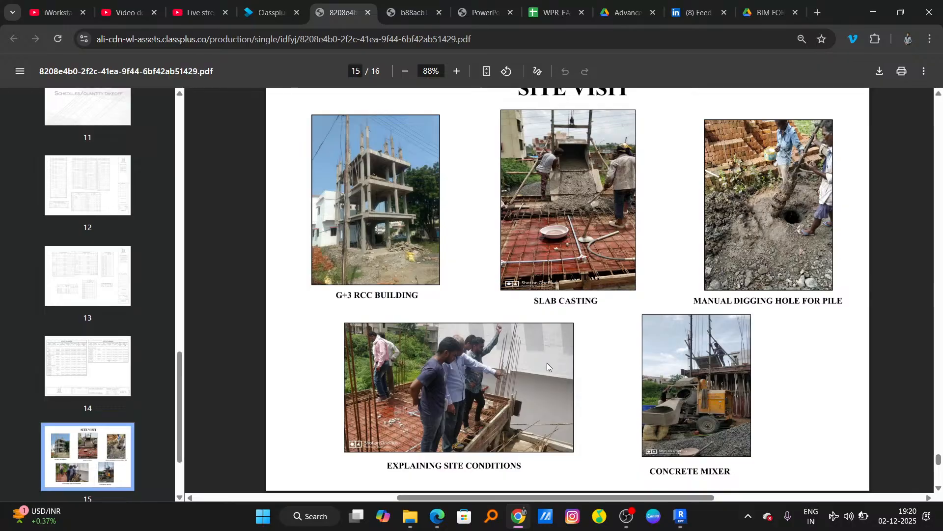
{"action": "scroll", "coordinate": [450, 405], "scroll_direction": "up", "scroll_amount": 4, "text": "ctrl"}
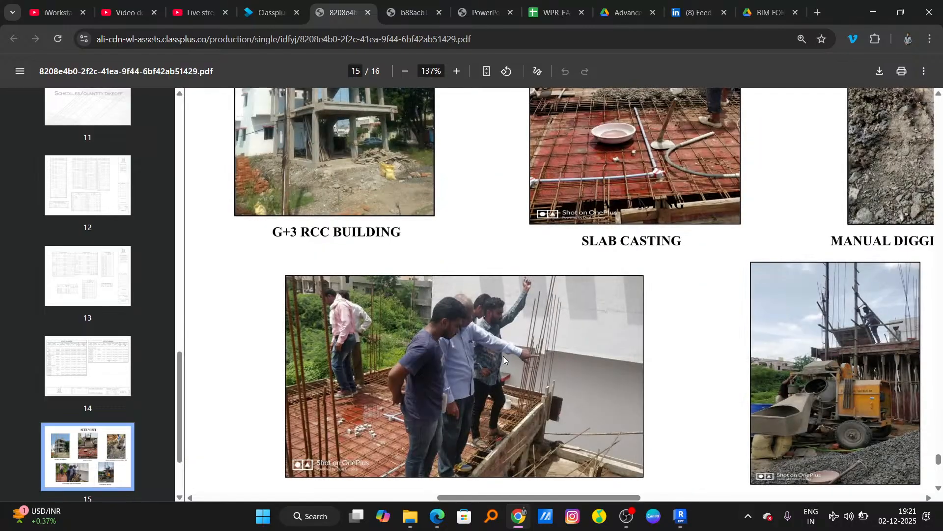
{"action": "scroll", "coordinate": [485, 286], "scroll_direction": "down", "scroll_amount": 3}
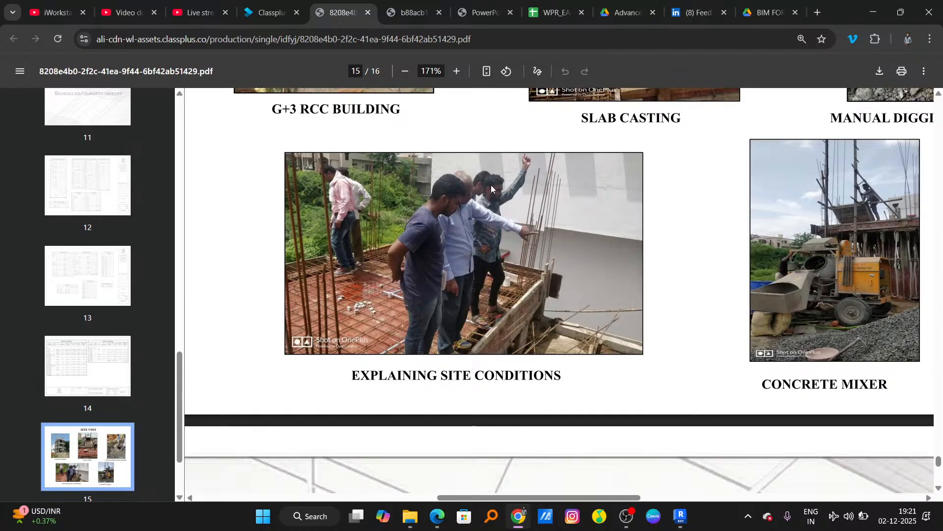
{"action": "scroll", "coordinate": [491, 184], "scroll_direction": "up", "scroll_amount": 2, "text": "ctrl"}
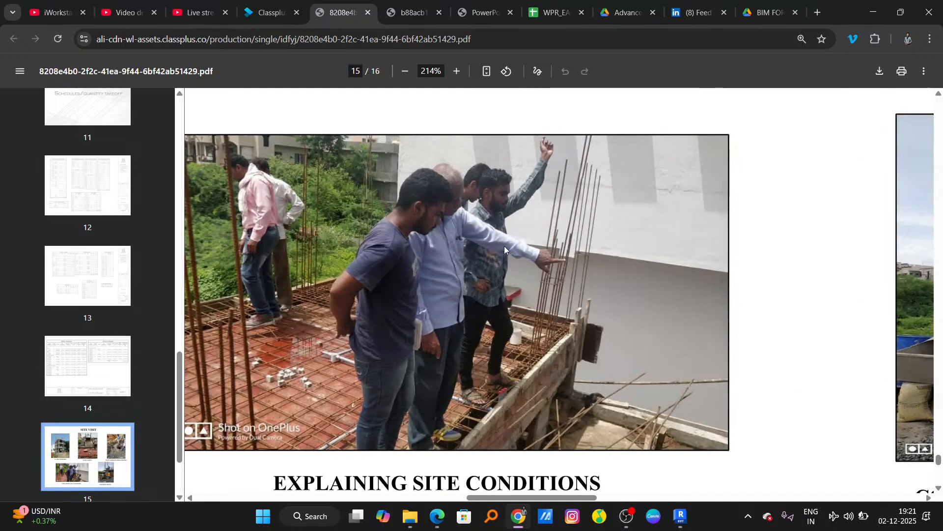
{"action": "scroll", "coordinate": [526, 271], "scroll_direction": "down", "scroll_amount": 2, "text": "ctrl"}
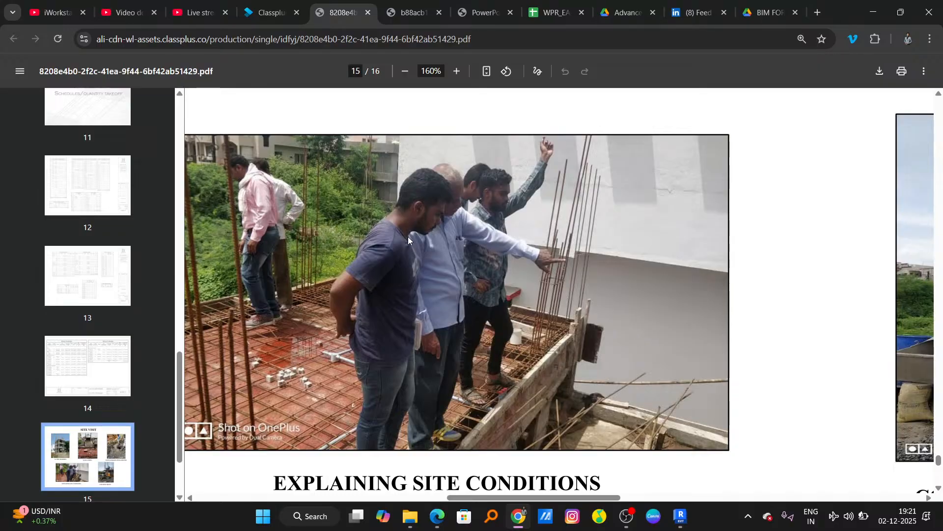
{"action": "scroll", "coordinate": [522, 339], "scroll_direction": "down", "scroll_amount": 2, "text": "ctrl"}
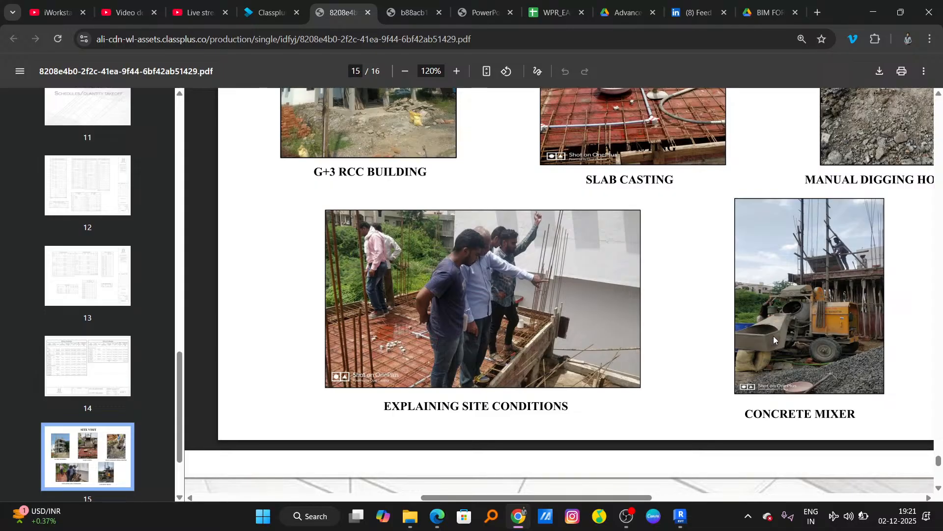
{"action": "scroll", "coordinate": [784, 264], "scroll_direction": "down", "scroll_amount": 4, "text": "ctrl"}
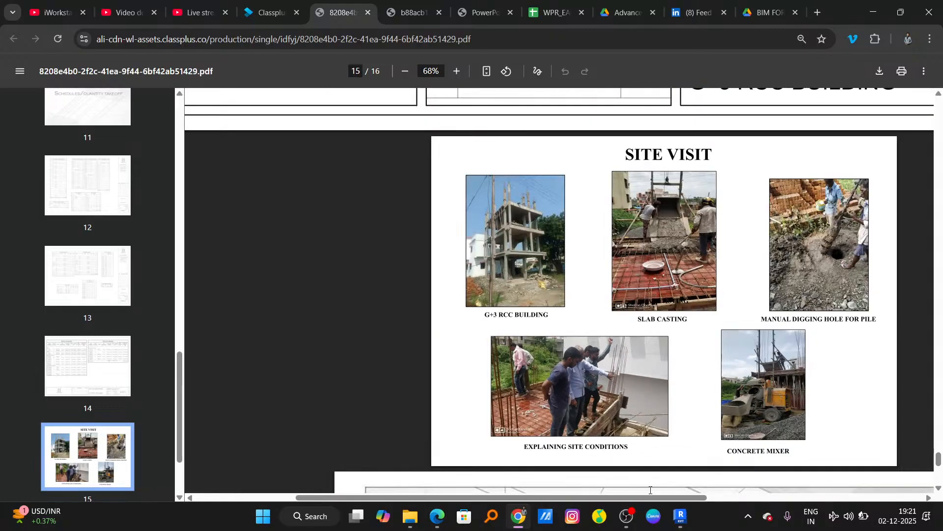
{"action": "left_click_drag", "start_coordinate": [653, 499], "coordinate": [740, 496]}
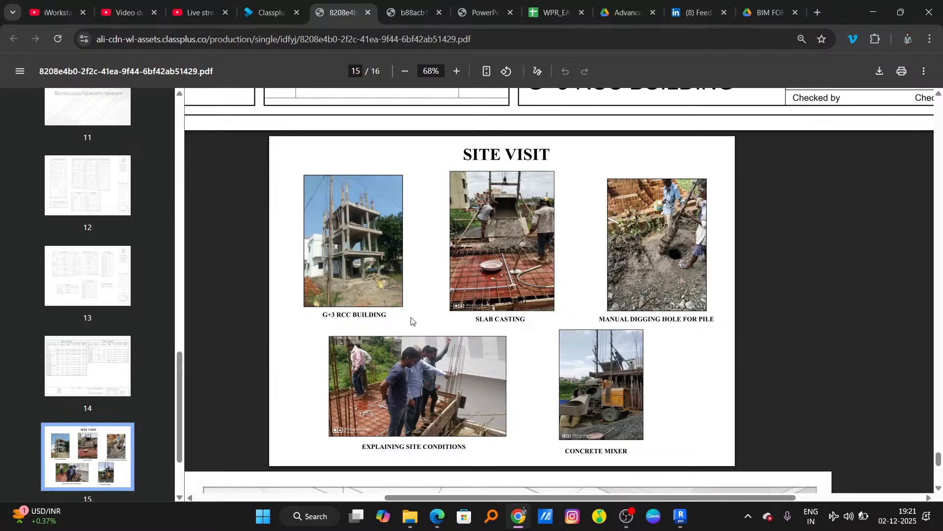
Step: Review the portfolio's closing pages, from the door, stair and rebar schedules to the Thank You page
{"action": "scroll", "coordinate": [411, 321], "scroll_direction": "down", "scroll_amount": 5}
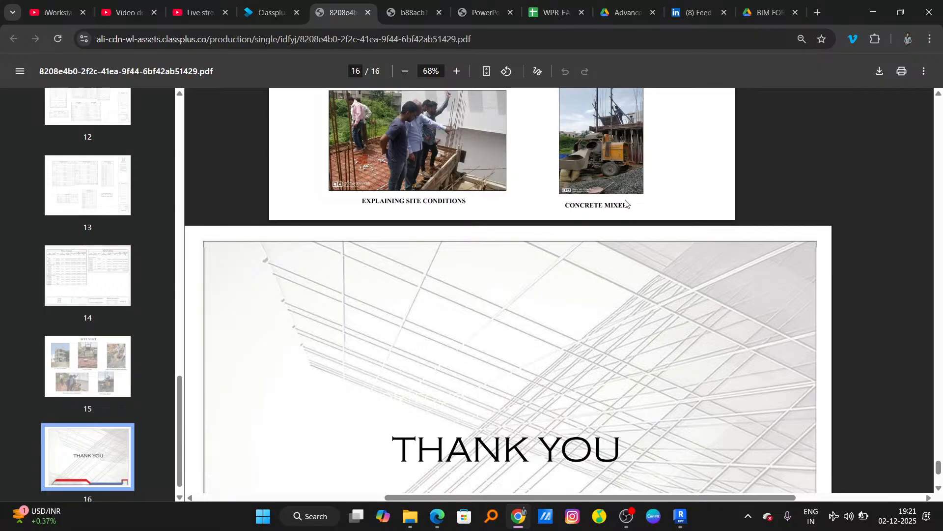
{"action": "scroll", "coordinate": [452, 311], "scroll_direction": "up", "scroll_amount": 2}
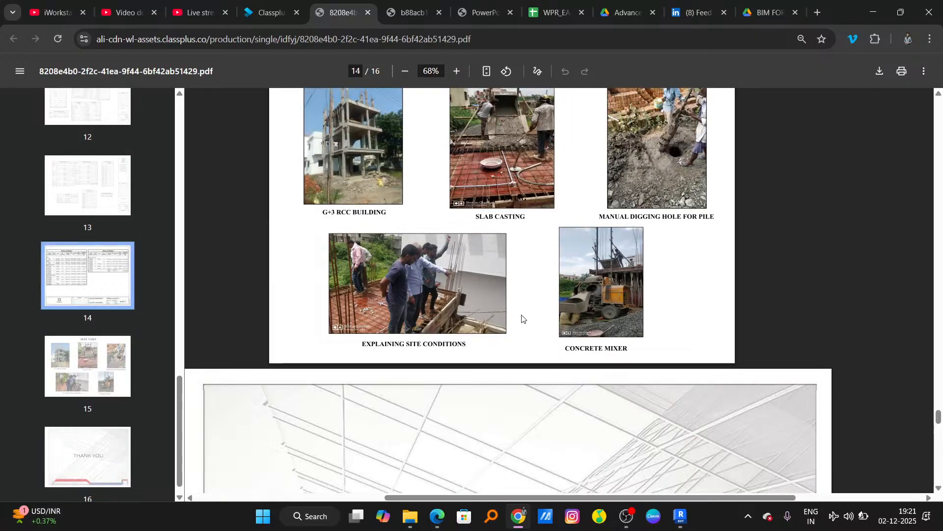
{"action": "scroll", "coordinate": [542, 331], "scroll_direction": "up", "scroll_amount": 10}
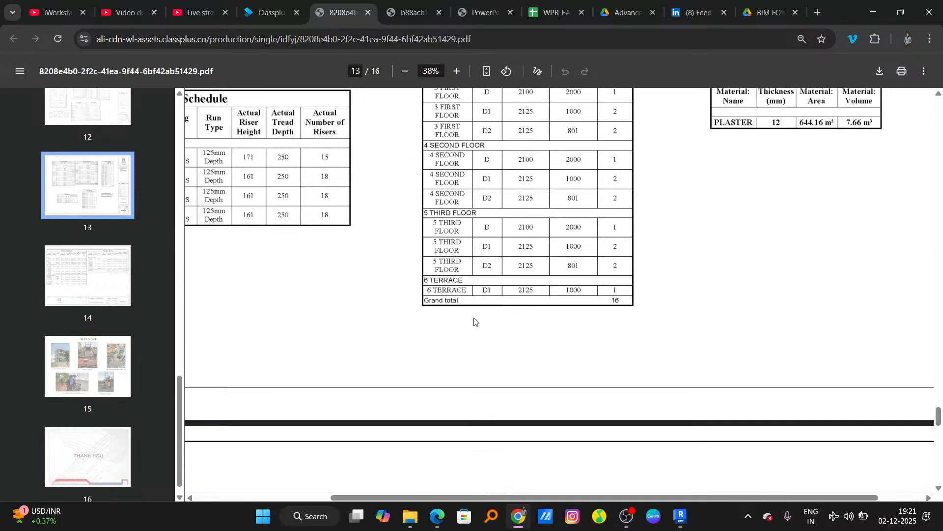
{"action": "scroll", "coordinate": [473, 320], "scroll_direction": "down", "scroll_amount": 5, "text": "ctrl"}
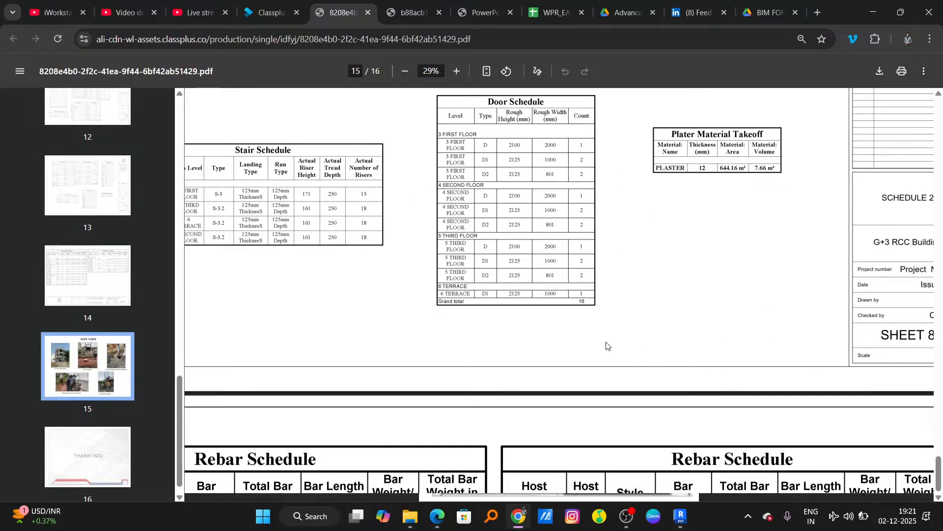
{"action": "scroll", "coordinate": [239, 345], "scroll_direction": "down", "scroll_amount": 5}
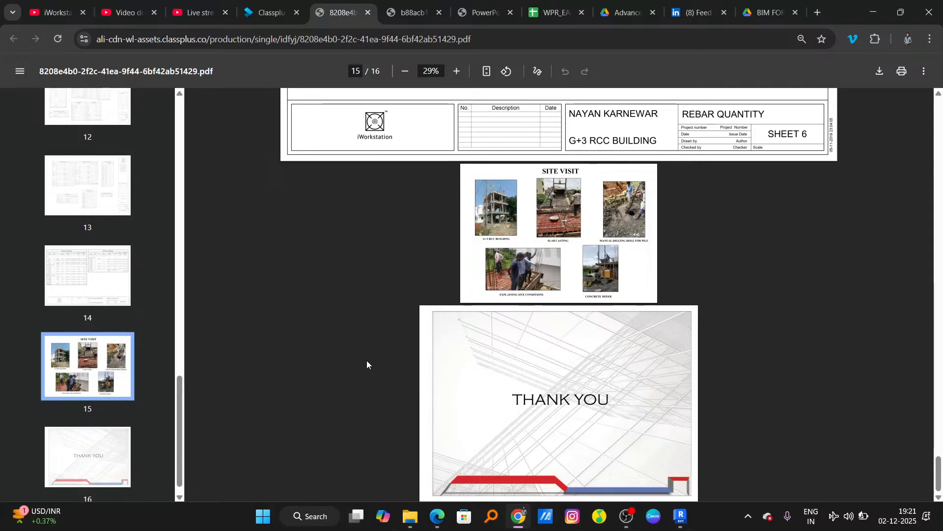
Step: Switch to the hostel block BIM portfolio PDF and view its cover page with the 3D building model
{"action": "left_click", "coordinate": [416, 5]}
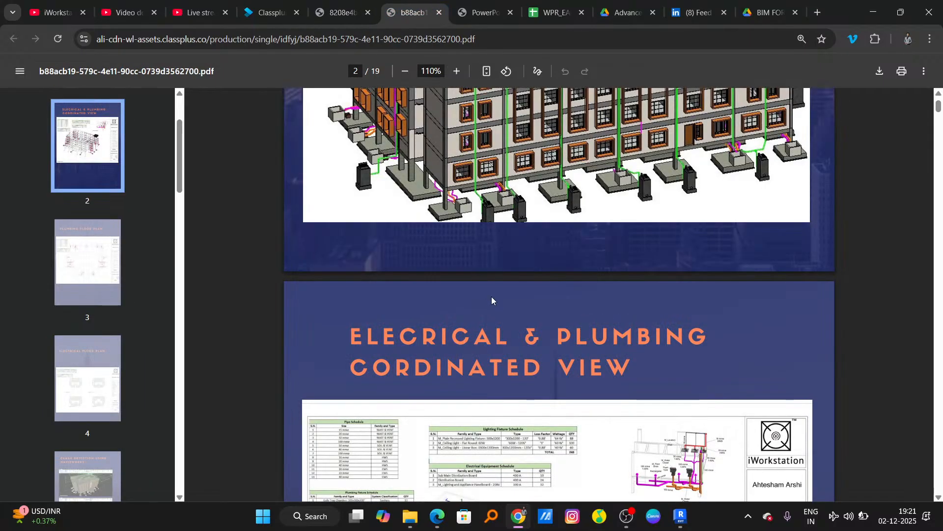
{"action": "scroll", "coordinate": [491, 296], "scroll_direction": "up", "scroll_amount": 10}
{"action": "scroll", "coordinate": [535, 396], "scroll_direction": "down", "scroll_amount": 3}
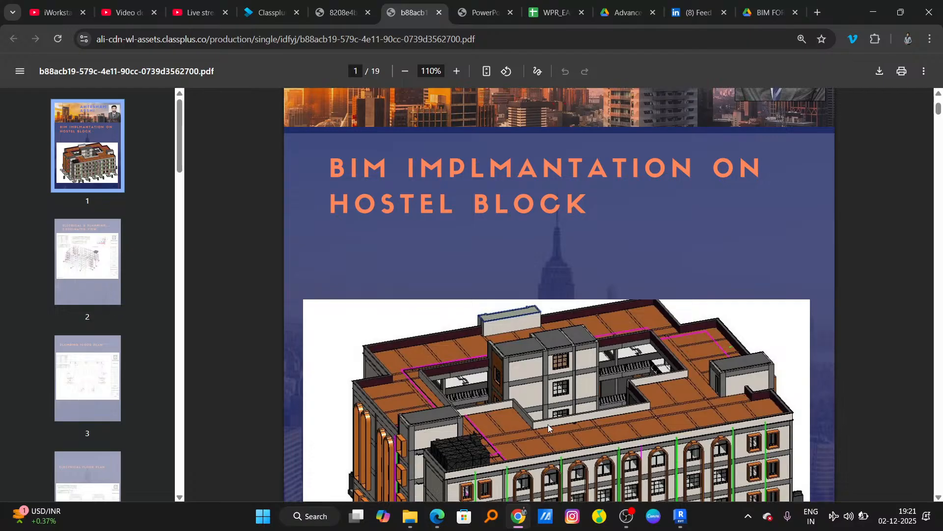
Step: Switch to the PowerPoint Presentation PDF and look through its visualisations and drawings back to the cover page
{"action": "left_click", "coordinate": [478, 12]}
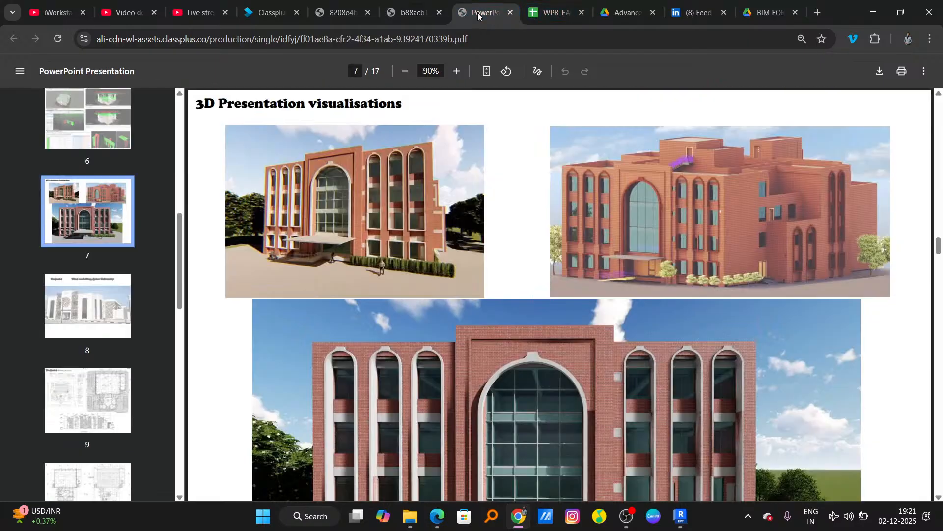
{"action": "scroll", "coordinate": [537, 347], "scroll_direction": "down", "scroll_amount": 15}
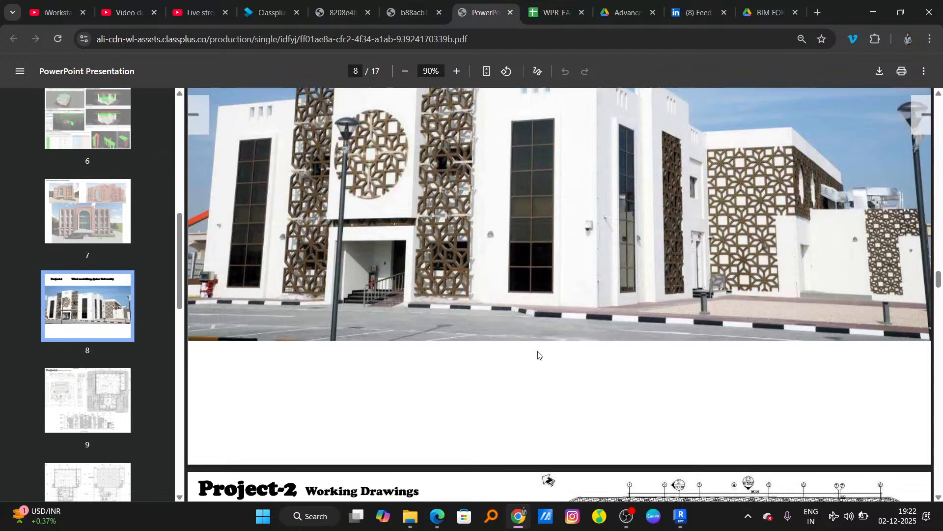
{"action": "scroll", "coordinate": [435, 267], "scroll_direction": "up", "scroll_amount": 20}
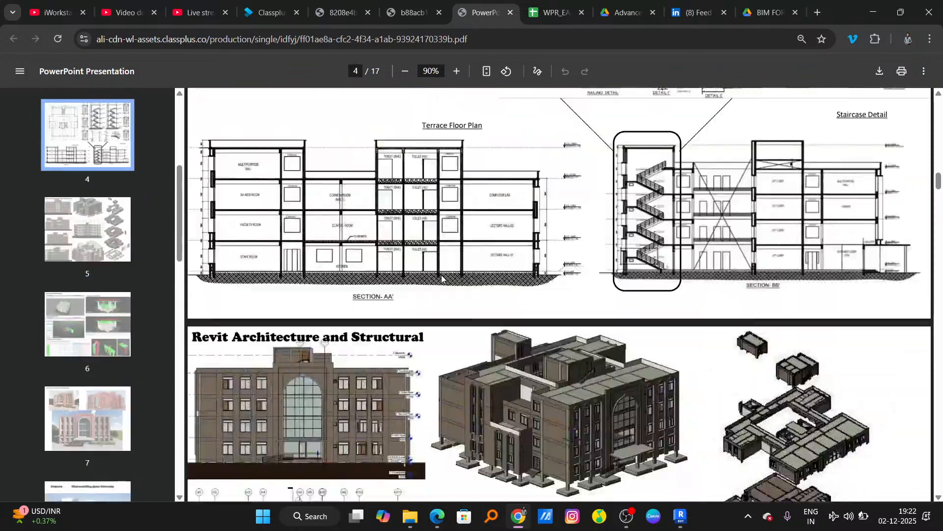
{"action": "scroll", "coordinate": [439, 269], "scroll_direction": "up", "scroll_amount": 5}
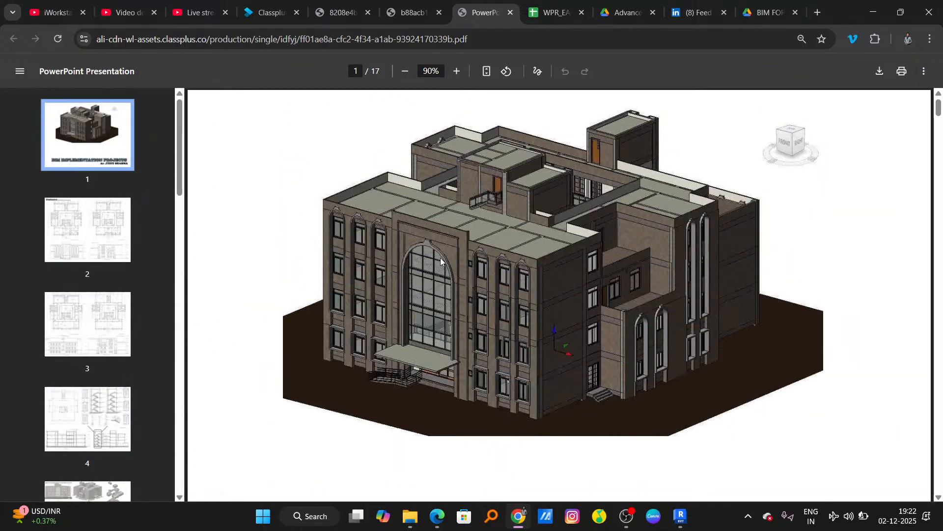
Step: Return to the Classplus course content and open the portfolio document listed directly below the 2022 CV
{"action": "left_click", "coordinate": [258, 5]}
{"action": "scroll", "coordinate": [387, 348], "scroll_direction": "down", "scroll_amount": 2}
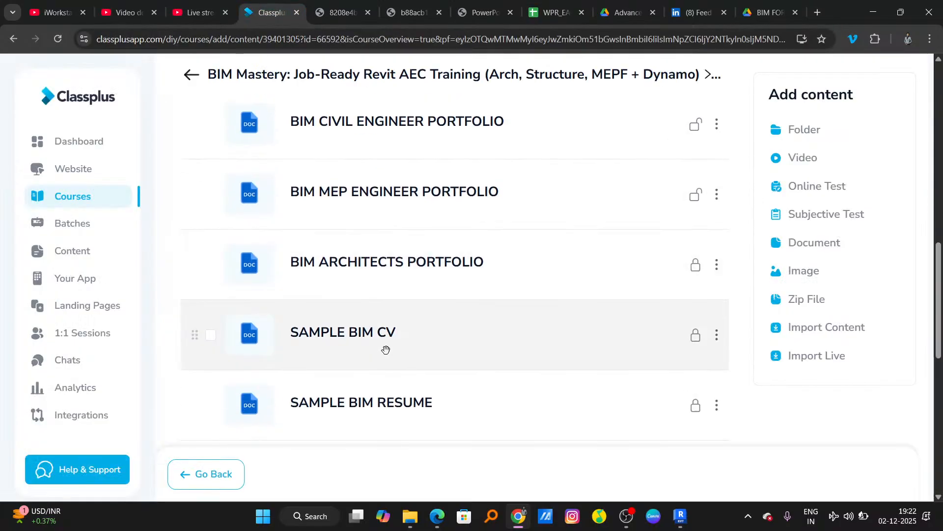
{"action": "scroll", "coordinate": [388, 364], "scroll_direction": "down", "scroll_amount": 5}
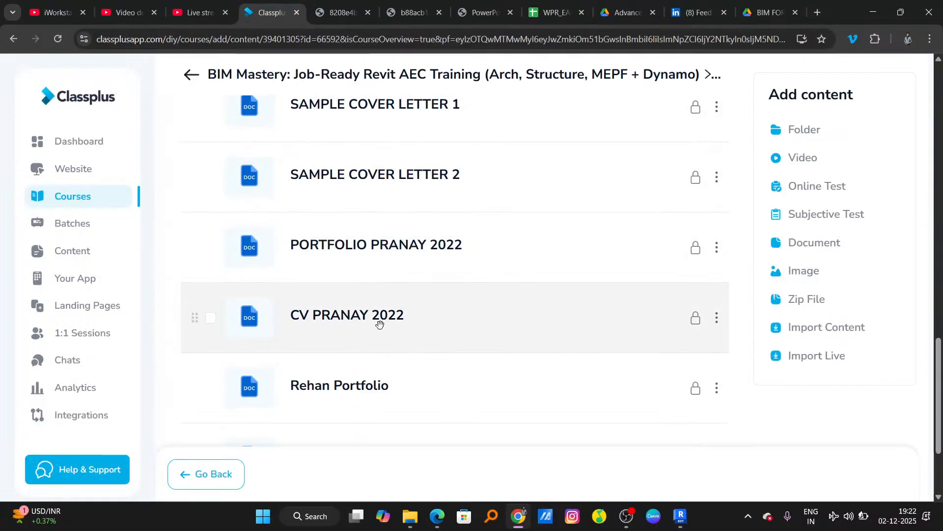
{"action": "scroll", "coordinate": [311, 385], "scroll_direction": "down", "scroll_amount": 3}
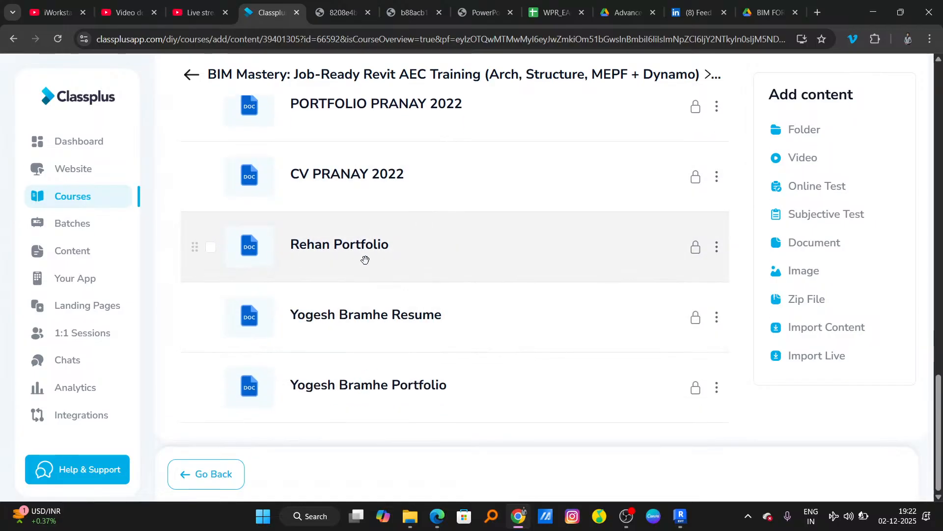
{"action": "left_click", "coordinate": [366, 260]}
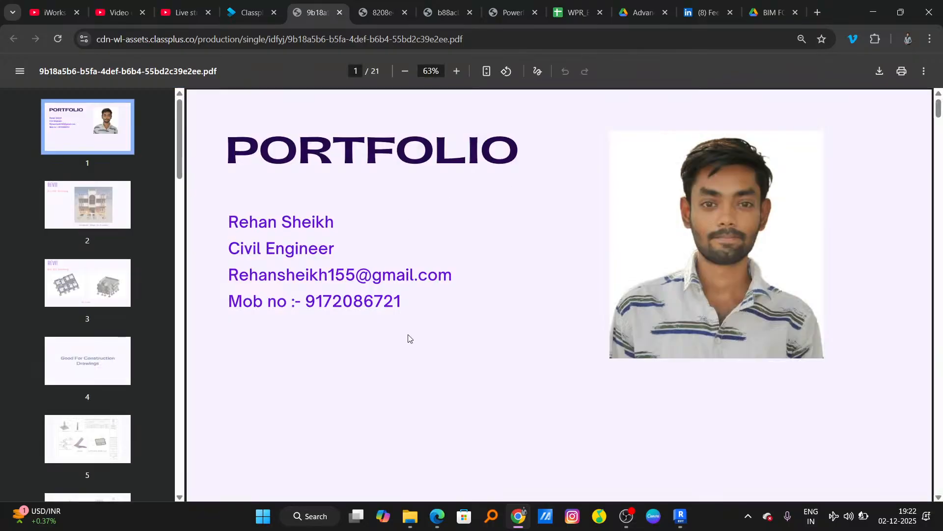
Step: View the G+1 RCC Building pages of the portfolio, covering the rendered image and the Revit 3D views
{"action": "scroll", "coordinate": [408, 338], "scroll_direction": "down", "scroll_amount": 6}
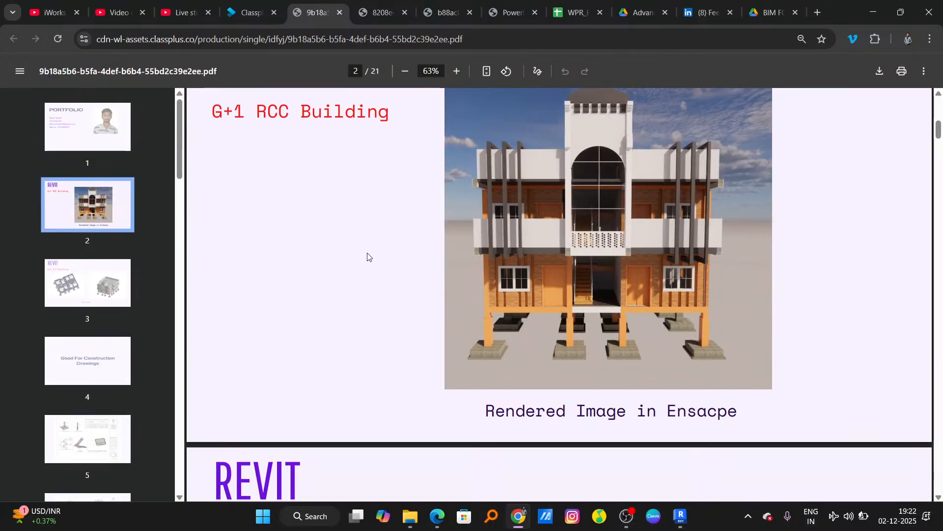
{"action": "left_click_drag", "start_coordinate": [208, 111], "coordinate": [393, 125]}
{"action": "left_click", "coordinate": [480, 198]}
{"action": "scroll", "coordinate": [631, 341], "scroll_direction": "down", "scroll_amount": 2}
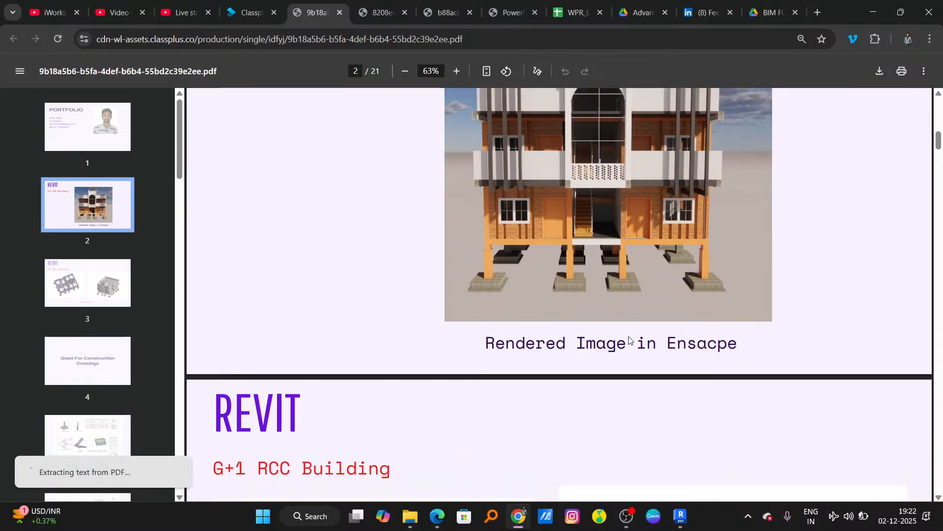
{"action": "scroll", "coordinate": [629, 340], "scroll_direction": "down", "scroll_amount": 5}
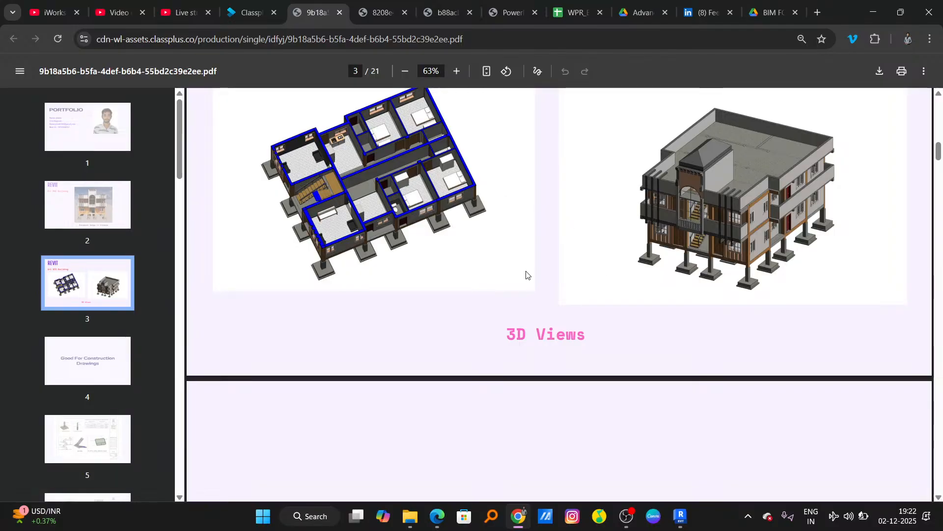
Step: Review the portfolio's structural and architectural drawing sheets through to the Schedules & Quantity Takeoff (ASI Report) title page
{"action": "scroll", "coordinate": [525, 274], "scroll_direction": "down", "scroll_amount": 8}
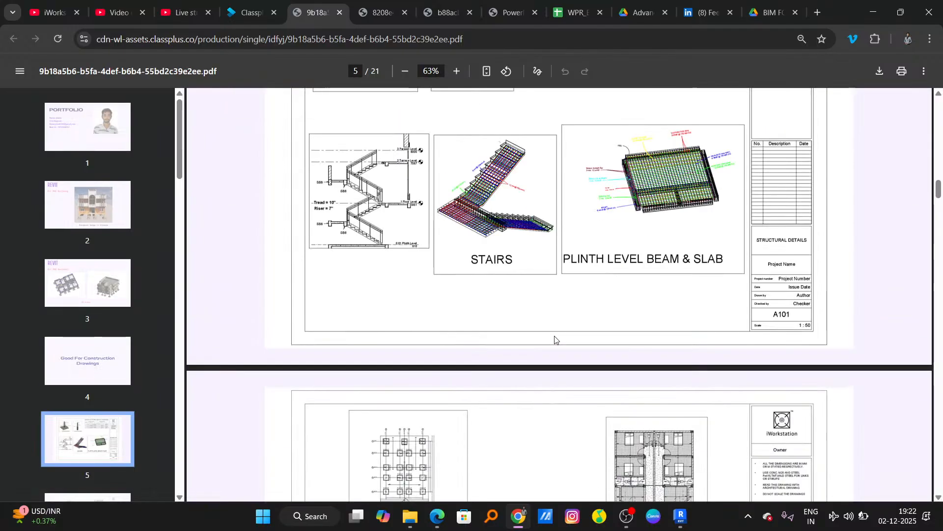
{"action": "scroll", "coordinate": [555, 338], "scroll_direction": "up", "scroll_amount": 3}
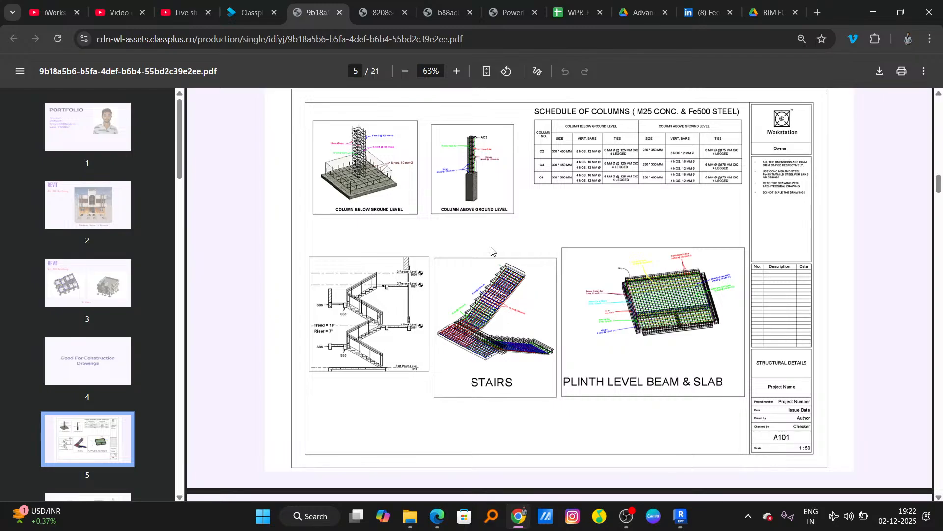
{"action": "scroll", "coordinate": [496, 253], "scroll_direction": "down", "scroll_amount": 10}
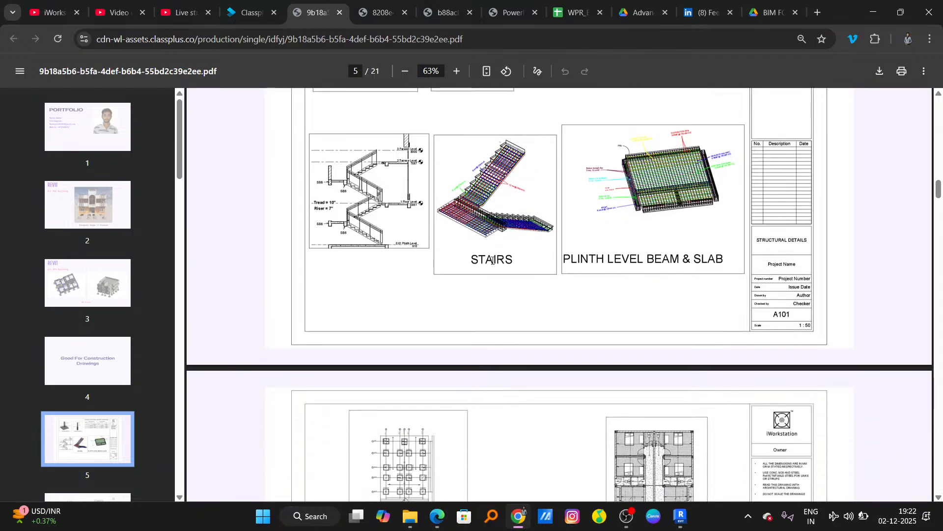
{"action": "scroll", "coordinate": [565, 355], "scroll_direction": "down", "scroll_amount": 4}
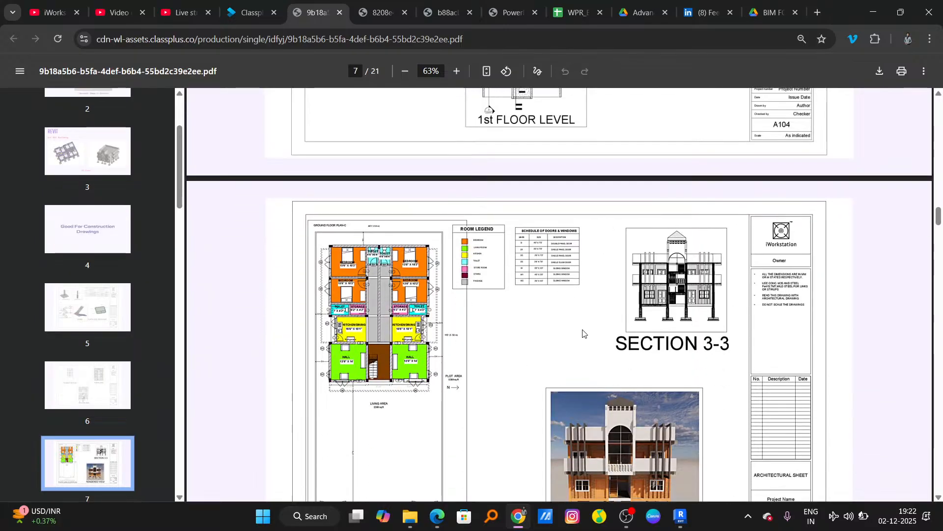
{"action": "scroll", "coordinate": [495, 334], "scroll_direction": "down", "scroll_amount": 5}
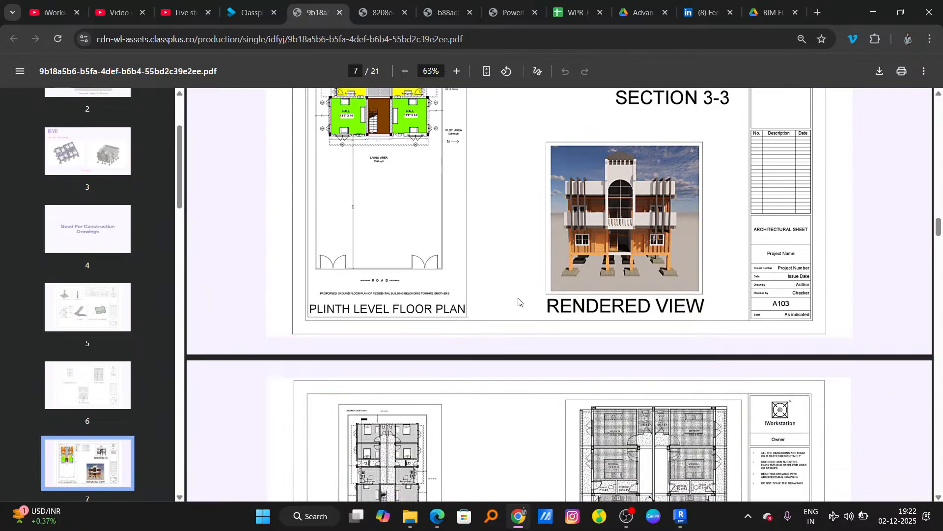
{"action": "scroll", "coordinate": [536, 304], "scroll_direction": "down", "scroll_amount": 12}
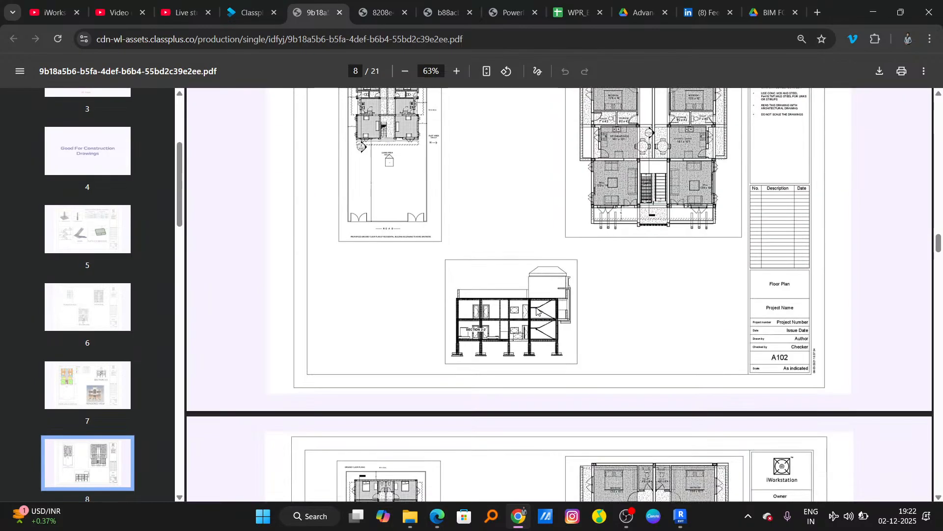
{"action": "scroll", "coordinate": [503, 344], "scroll_direction": "down", "scroll_amount": 14}
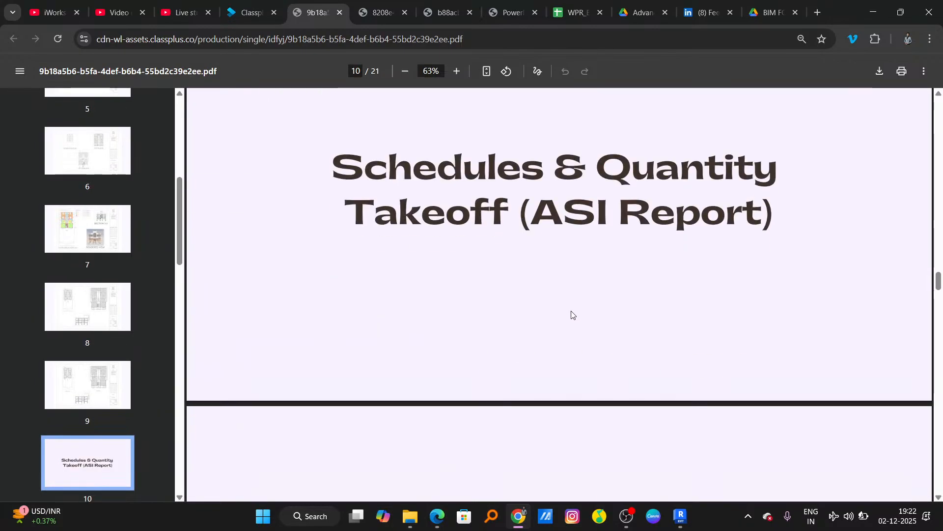
Step: Review the portfolio's quantity takeoff tables and the Navisworks clash detection pages through to the closing Thank You page
{"action": "scroll", "coordinate": [577, 321], "scroll_direction": "down", "scroll_amount": 2, "text": "ctrl"}
{"action": "scroll", "coordinate": [577, 320], "scroll_direction": "down", "scroll_amount": 1, "text": "ctrl"}
{"action": "scroll", "coordinate": [565, 329], "scroll_direction": "down", "scroll_amount": 20}
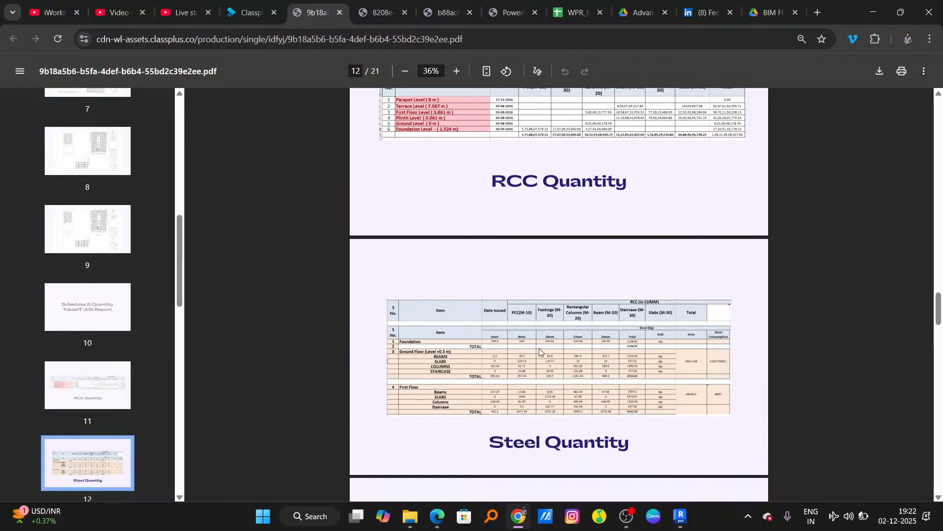
{"action": "scroll", "coordinate": [608, 409], "scroll_direction": "down", "scroll_amount": 5}
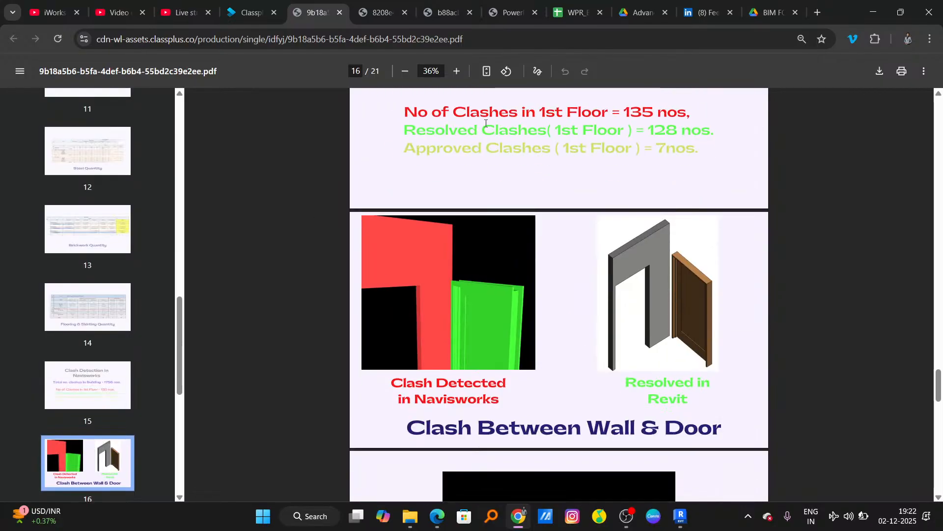
{"action": "scroll", "coordinate": [574, 292], "scroll_direction": "down", "scroll_amount": 7}
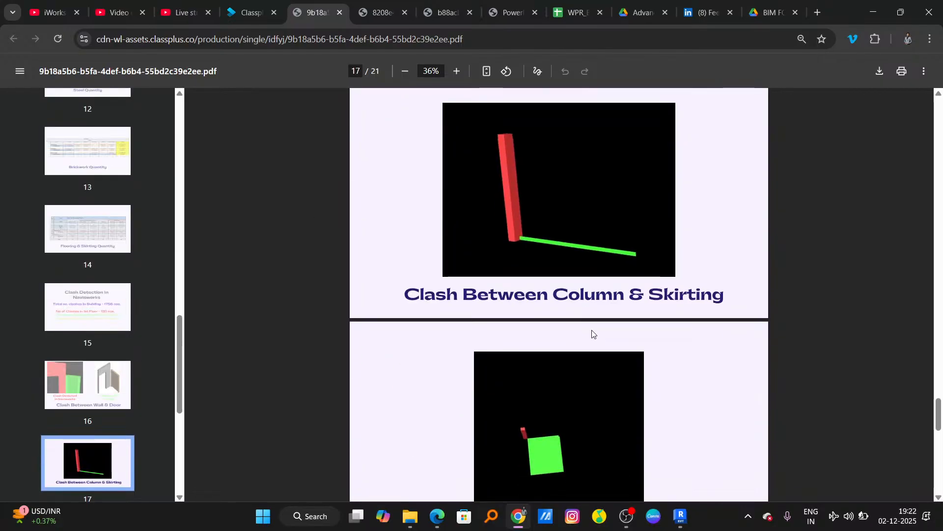
{"action": "scroll", "coordinate": [593, 334], "scroll_direction": "down", "scroll_amount": 16}
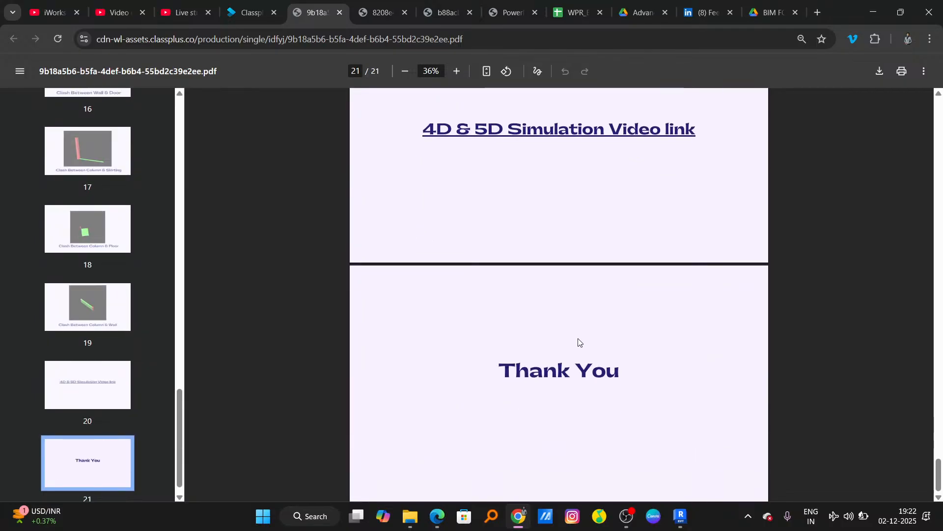
Step: Go back to the 4D & 5D Simulation Video link in the portfolio and open it in a separate tab
{"action": "scroll", "coordinate": [614, 162], "scroll_direction": "up", "scroll_amount": 3}
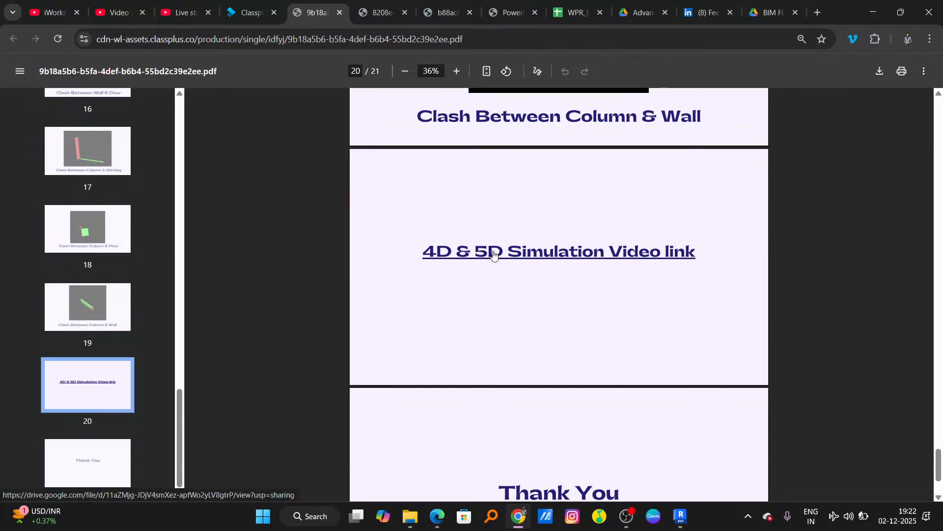
{"action": "right_click", "coordinate": [494, 254]}
{"action": "left_click", "coordinate": [564, 265]}
{"action": "left_click", "coordinate": [346, 14]}
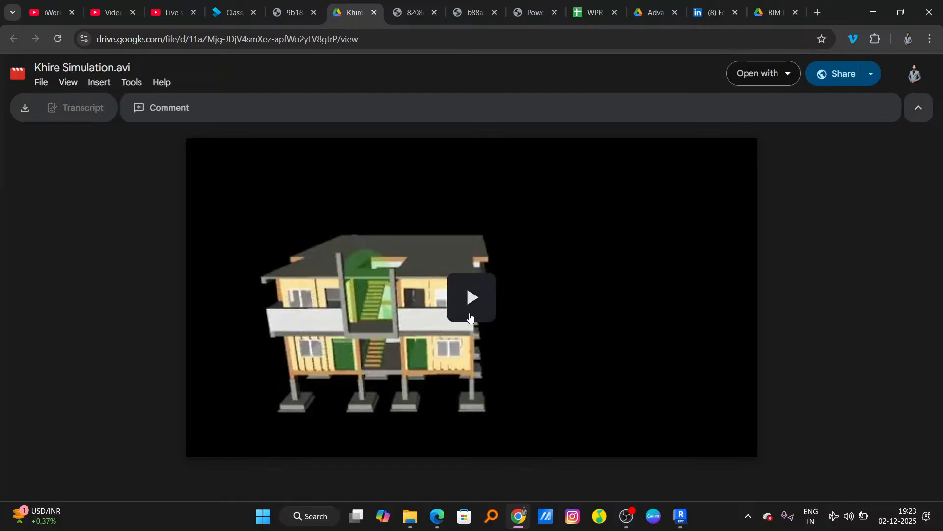
Step: Play the Khire Simulation.avi construction sequence in full screen, then leave full screen and pause the video
{"action": "left_click", "coordinate": [471, 309]}
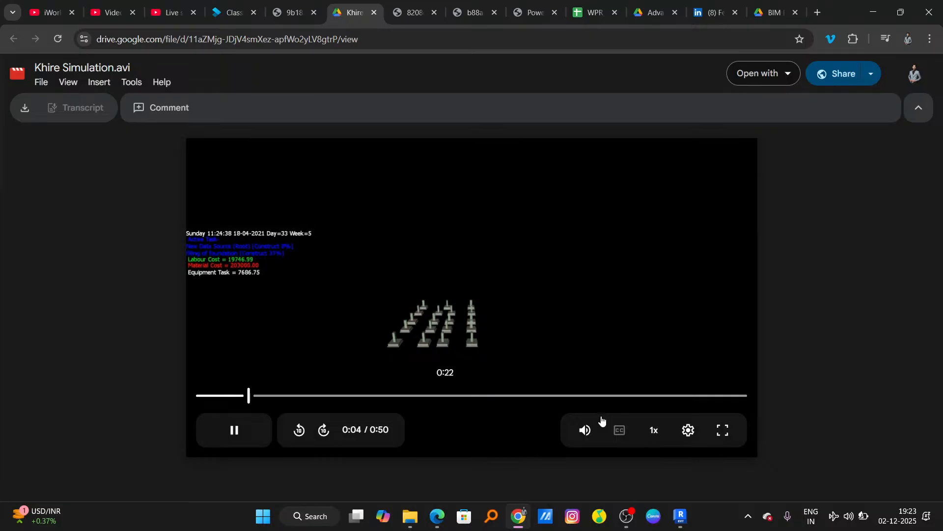
{"action": "left_click", "coordinate": [724, 433]}
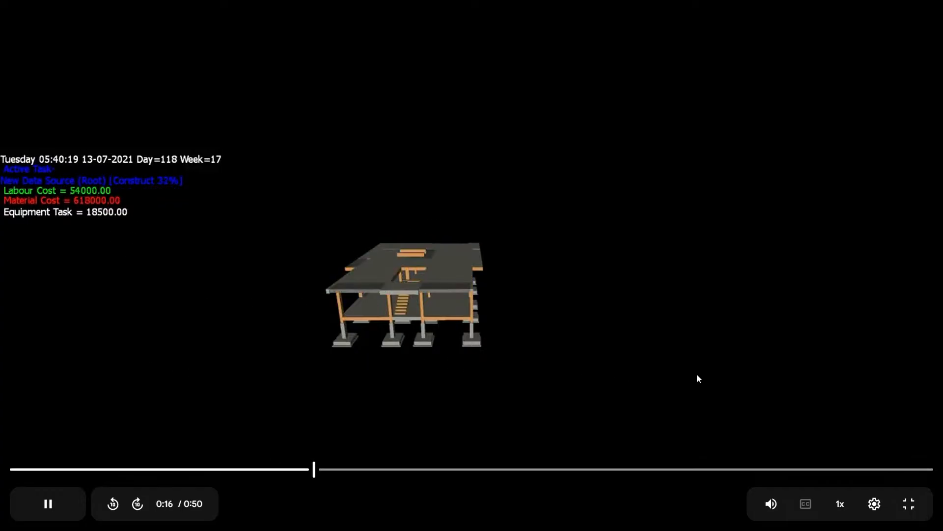
{"action": "left_click", "coordinate": [908, 504]}
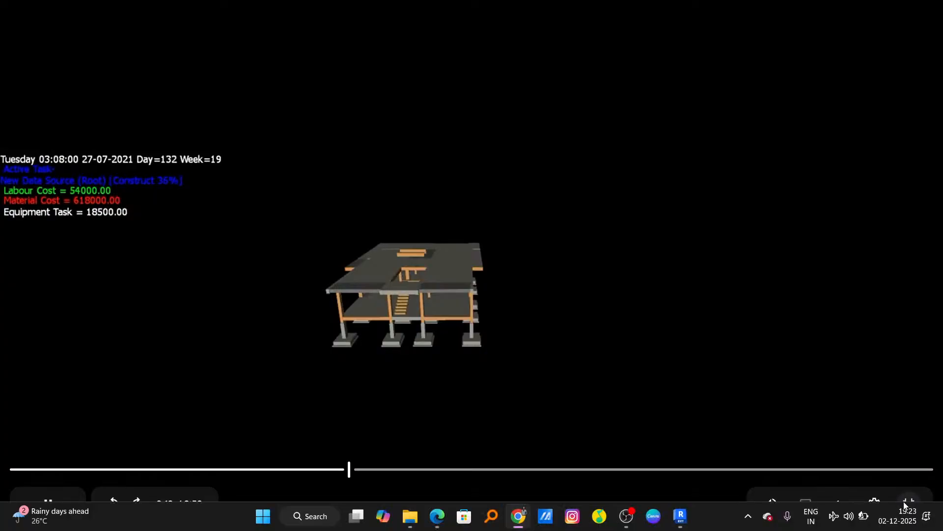
{"action": "left_click", "coordinate": [417, 302]}
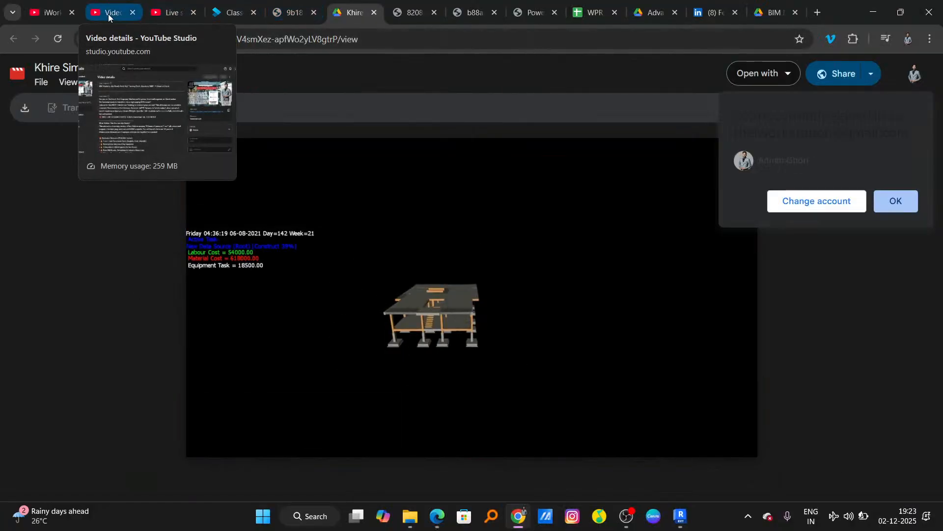
Step: Switch to the YouTube Studio livestream page and change its chat feed from Questions to Top chat
{"action": "left_click", "coordinate": [162, 13]}
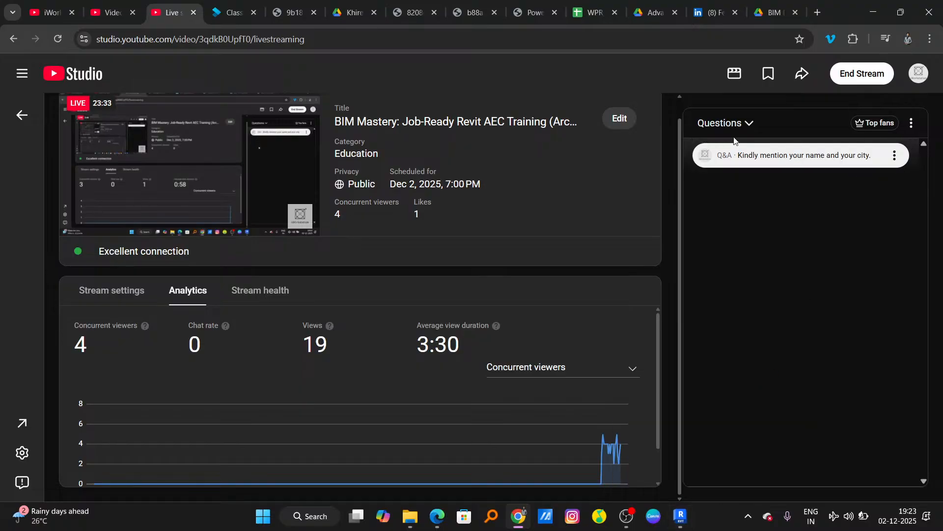
{"action": "left_click", "coordinate": [725, 123]}
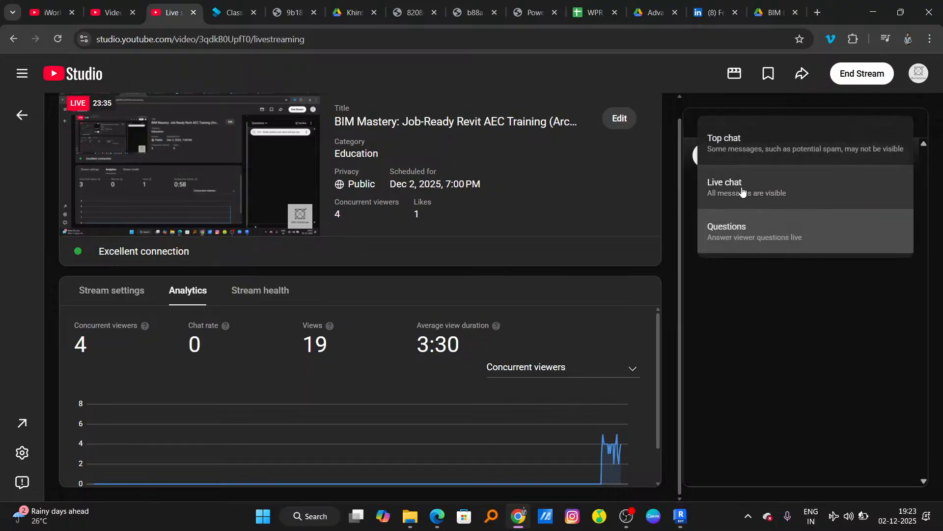
{"action": "left_click", "coordinate": [782, 145]}
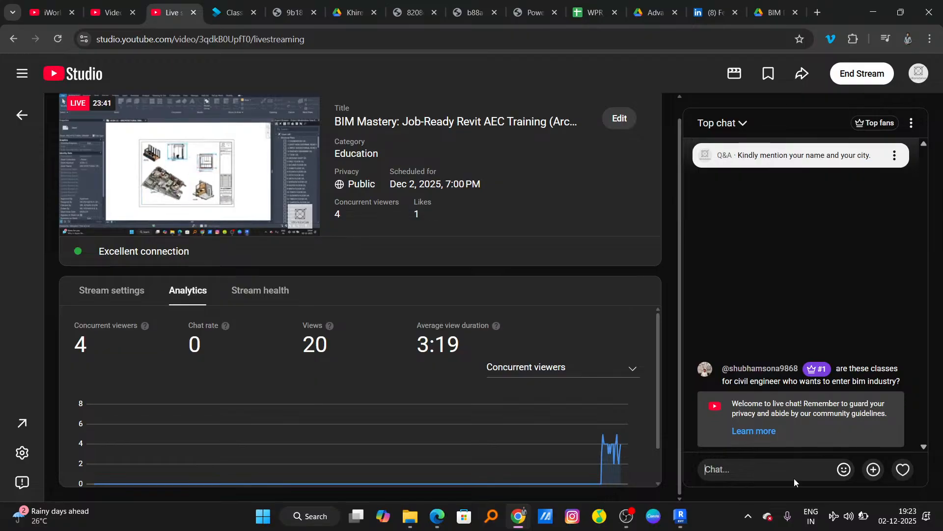
Step: Reply "yes" in the live chat to the viewer's question about classes for civil engineers
{"action": "left_click", "coordinate": [772, 463]}
{"action": "type", "text": "yes"}
{"action": "key", "text": "Return"}
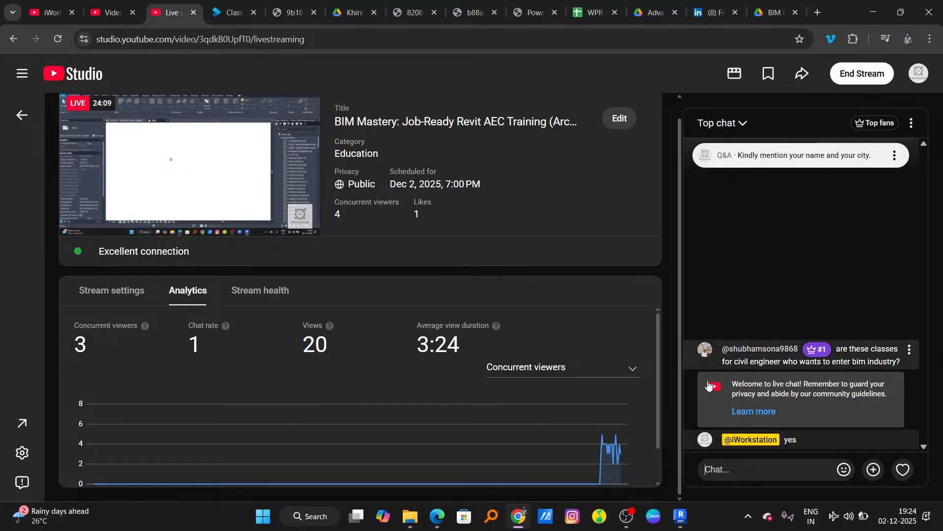
Step: Switch to the iWorkstation Final BIM Model project in Revit and bring the whole A105 Architectural Sheet into view
{"action": "left_click", "coordinate": [874, 7]}
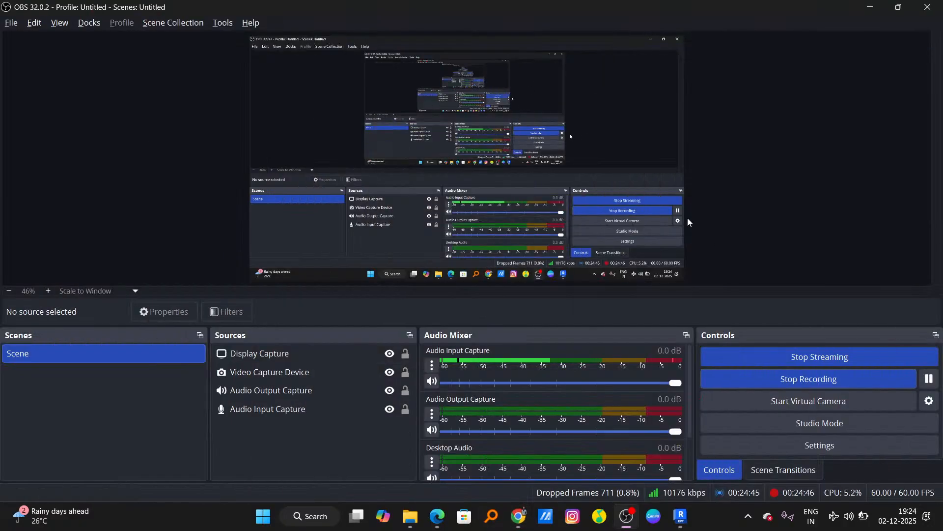
{"action": "left_click", "coordinate": [680, 516]}
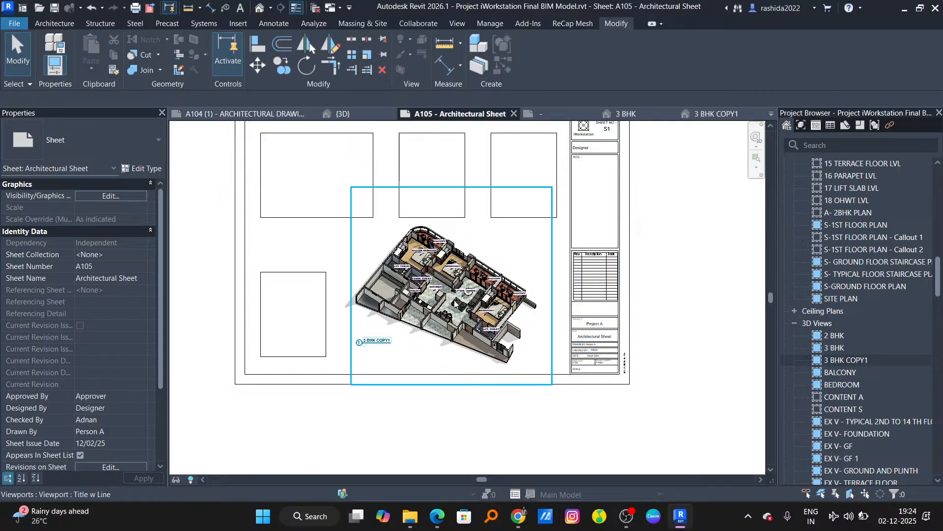
{"action": "middle_click_drag", "start_coordinate": [455, 304], "coordinate": [526, 353]}
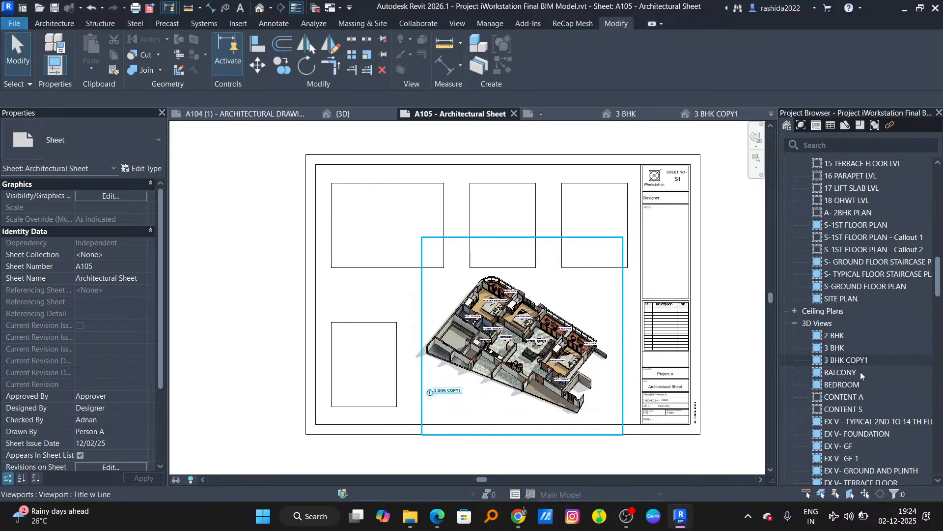
Step: Open the Section 6 building section, inspect it, and check its view duplication options
{"action": "scroll", "coordinate": [860, 344], "scroll_direction": "down", "scroll_amount": 10}
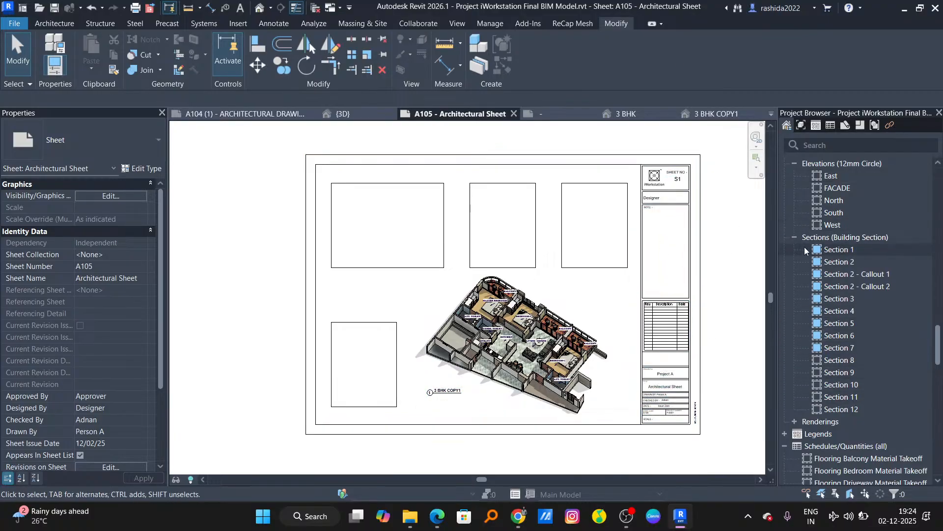
{"action": "double_click", "coordinate": [839, 336]}
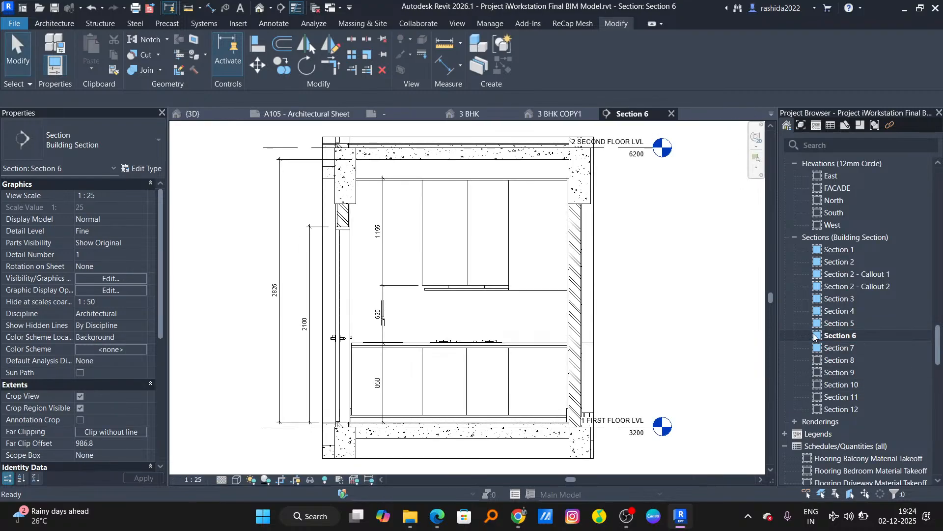
{"action": "scroll", "coordinate": [577, 295], "scroll_direction": "down", "scroll_amount": 4}
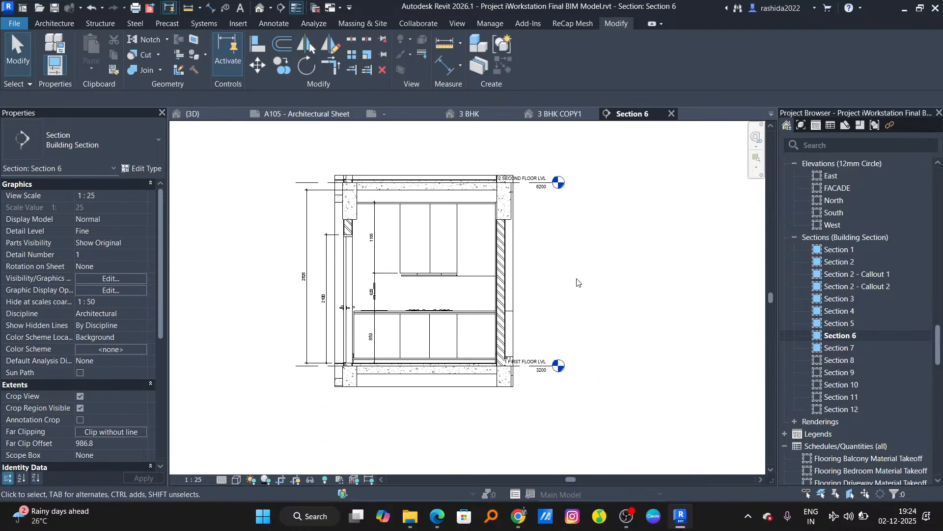
{"action": "scroll", "coordinate": [570, 292], "scroll_direction": "up", "scroll_amount": 3}
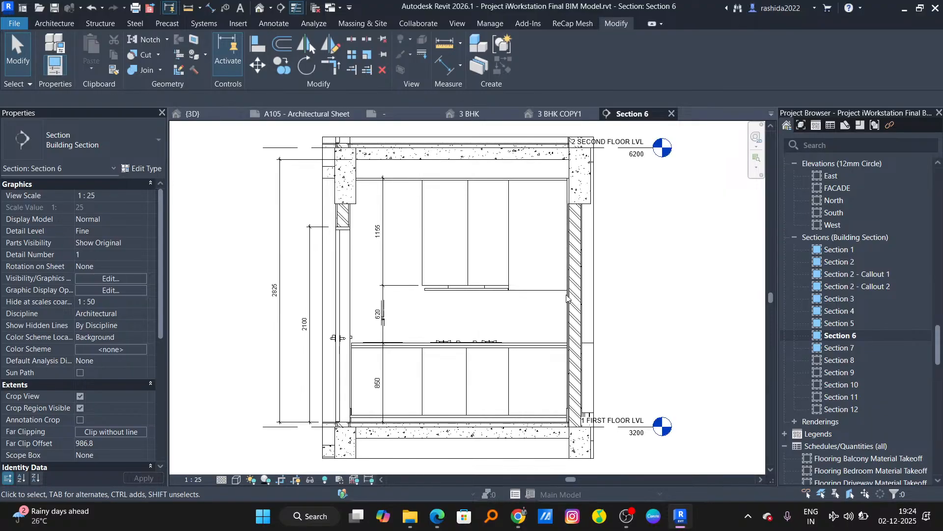
{"action": "right_click", "coordinate": [849, 336]}
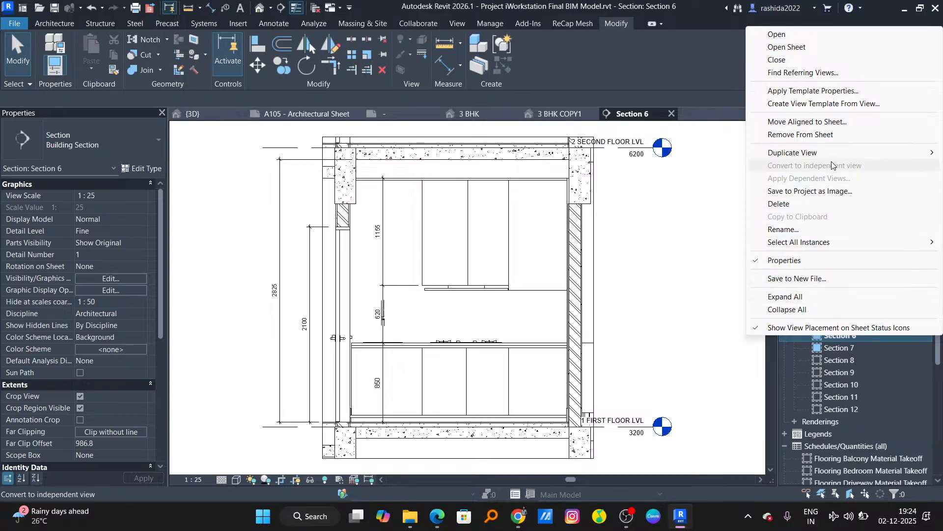
{"action": "mouse_move", "coordinate": [809, 153]}
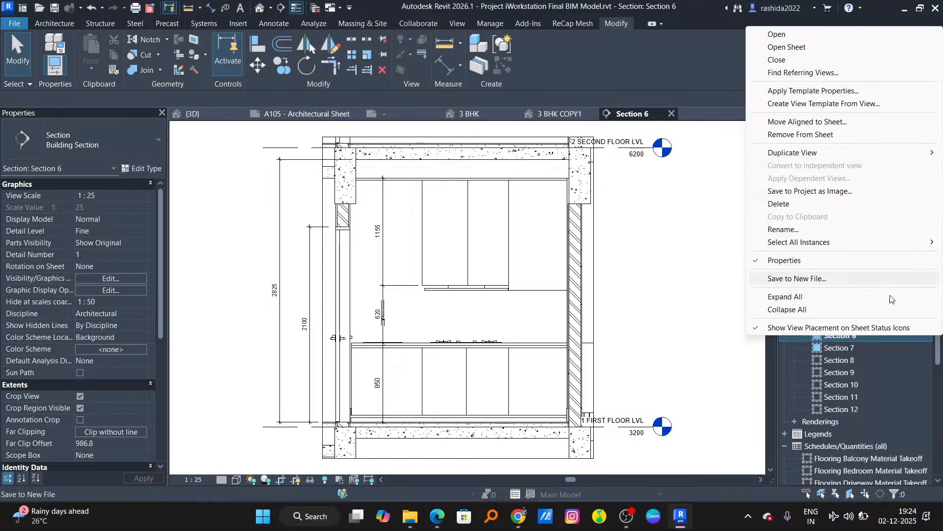
Step: Look through the building sections Section 8, Section 10, Section 12 and Section 3 for a suitable sheet view
{"action": "left_click", "coordinate": [841, 361]}
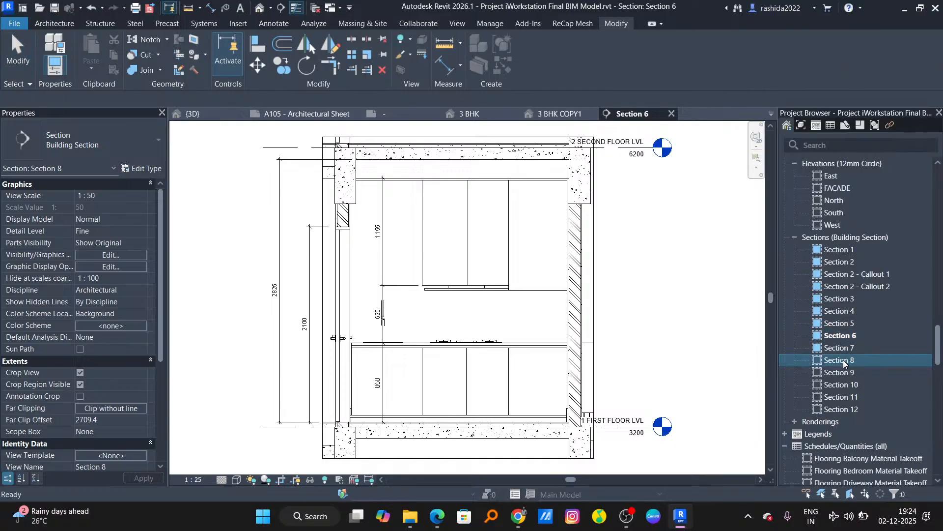
{"action": "double_click", "coordinate": [844, 361]}
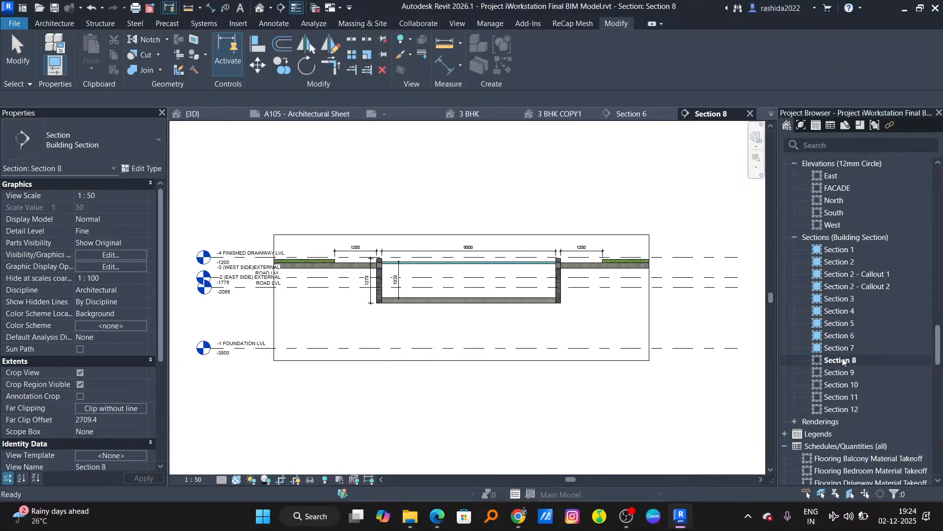
{"action": "left_click", "coordinate": [852, 387]}
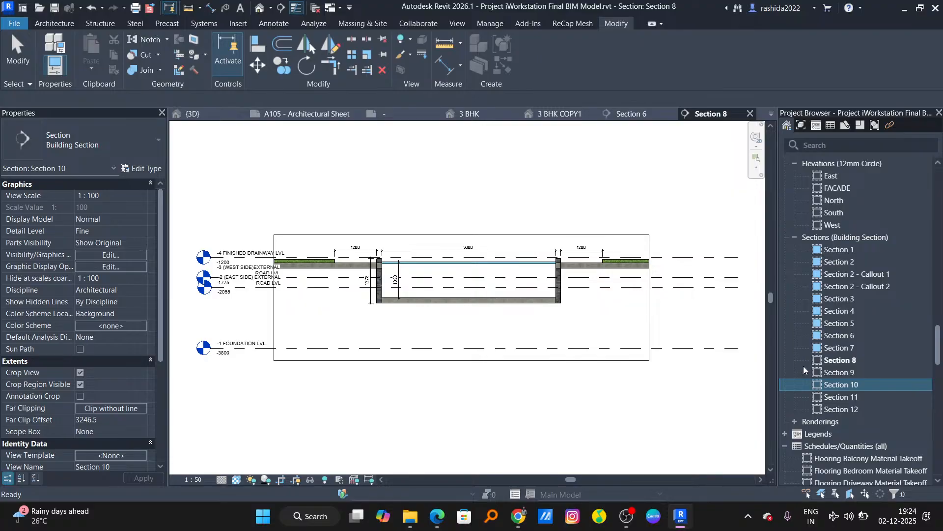
{"action": "double_click", "coordinate": [841, 385]}
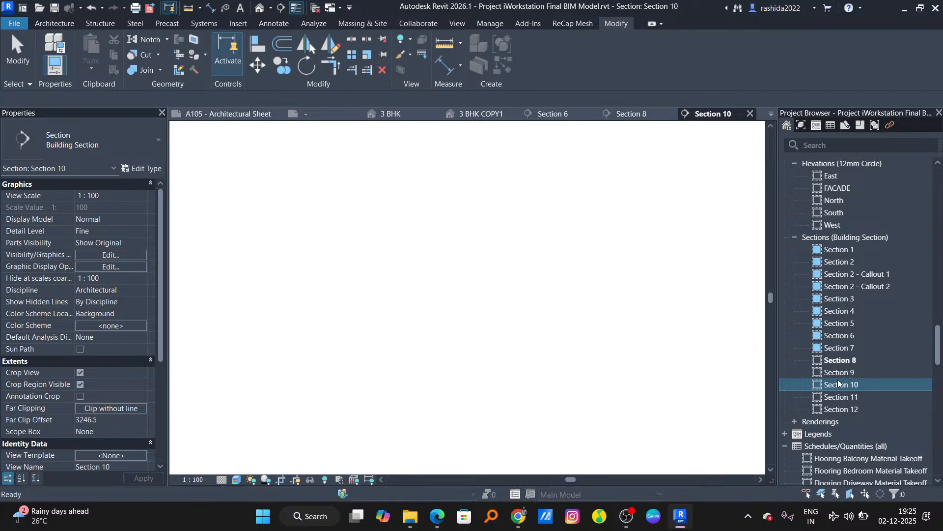
{"action": "left_click", "coordinate": [864, 409]}
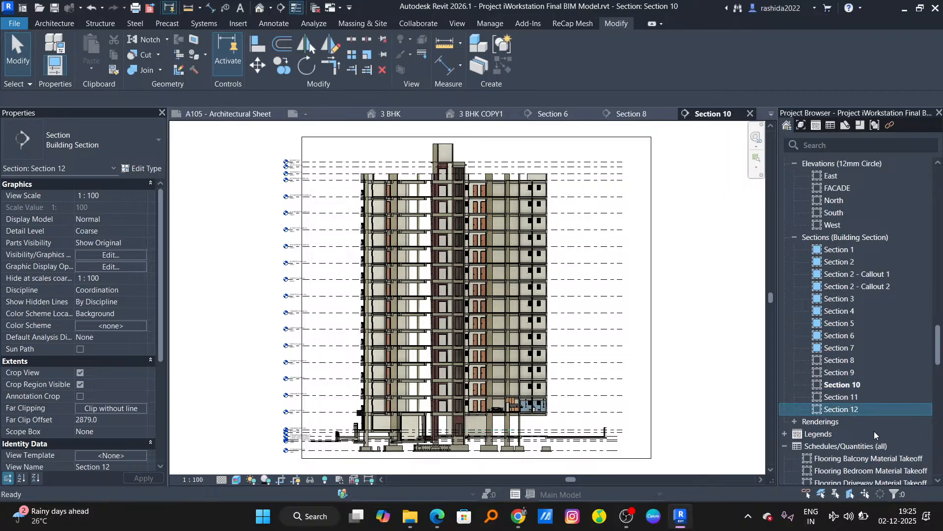
{"action": "double_click", "coordinate": [903, 410]}
{"action": "left_click", "coordinate": [863, 287]}
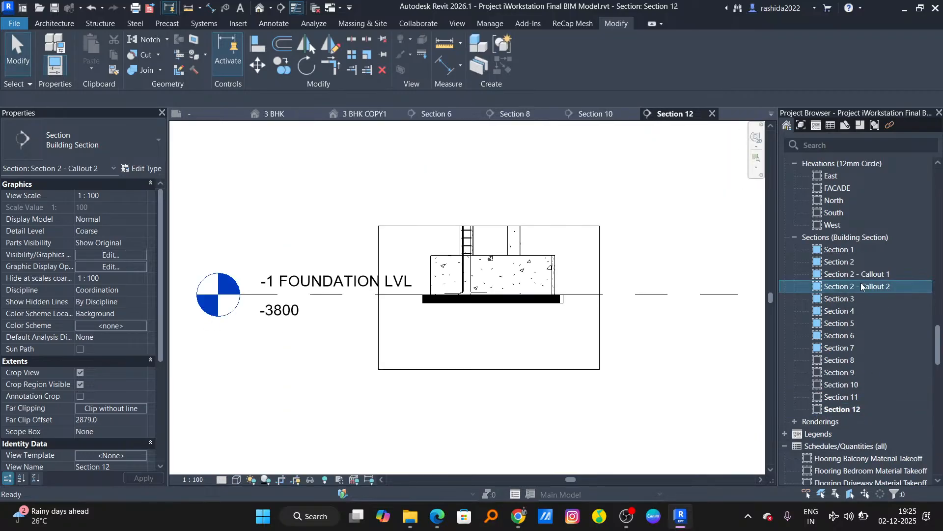
{"action": "left_click", "coordinate": [862, 287]}
{"action": "left_click", "coordinate": [844, 298]}
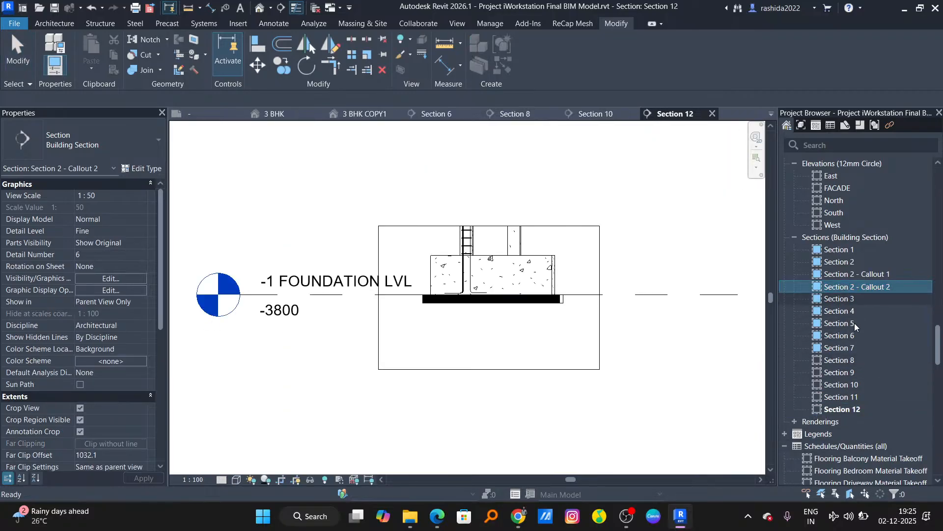
{"action": "double_click", "coordinate": [839, 295]}
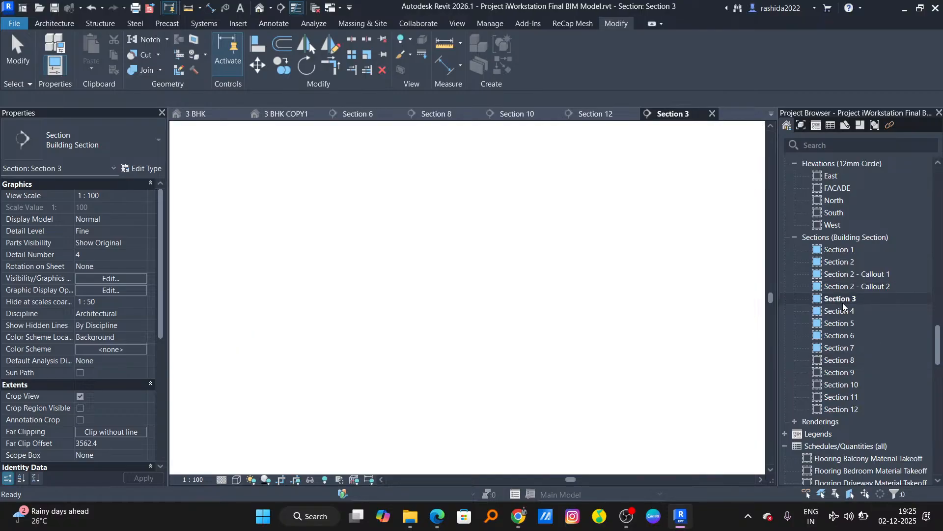
Step: Open Section 2 - Callout 1 and duplicate the view with detailing
{"action": "left_click", "coordinate": [853, 272]}
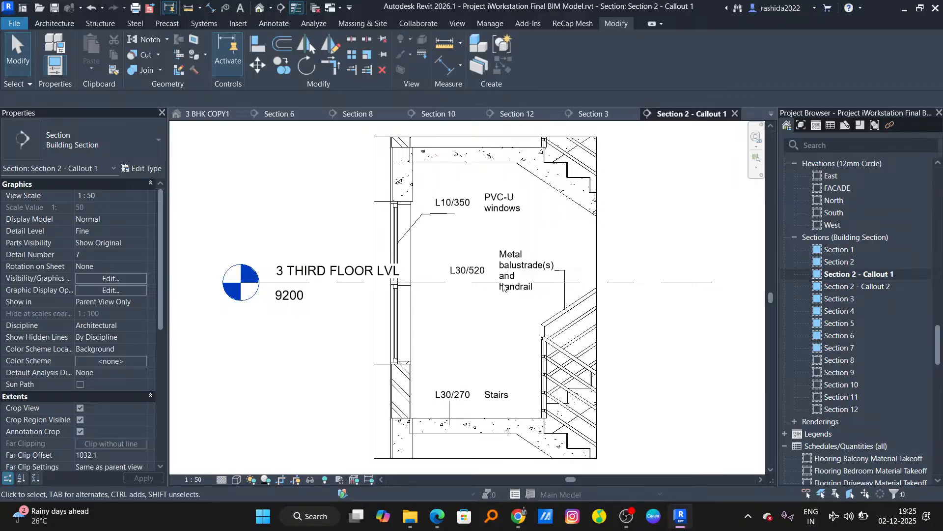
{"action": "right_click", "coordinate": [864, 276]}
{"action": "mouse_move", "coordinate": [816, 318]}
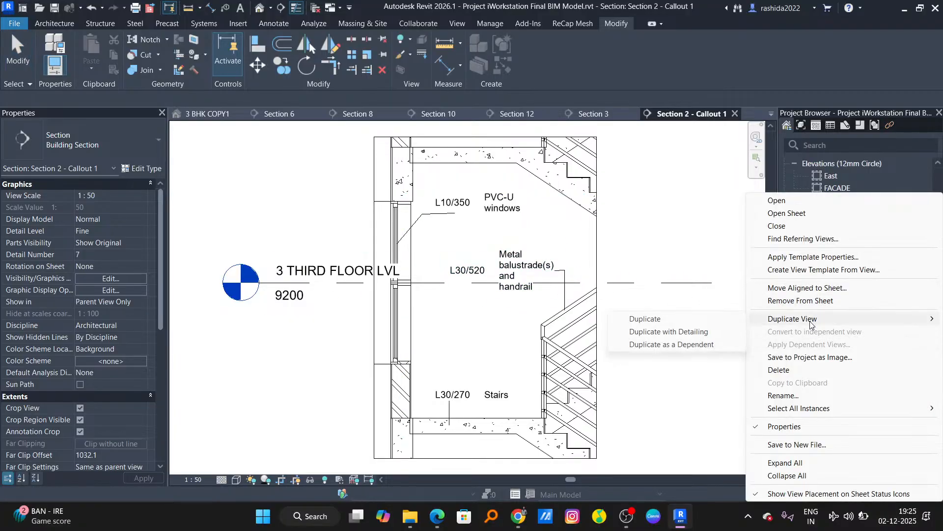
{"action": "left_click", "coordinate": [717, 332]}
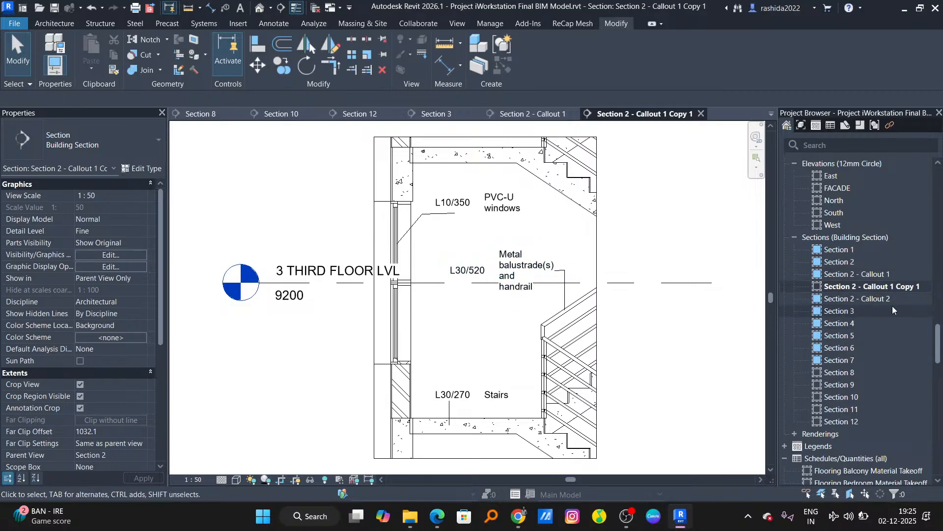
Step: Rename the duplicated callout view as Section 2 - Callout 1.1
{"action": "right_click", "coordinate": [934, 303]}
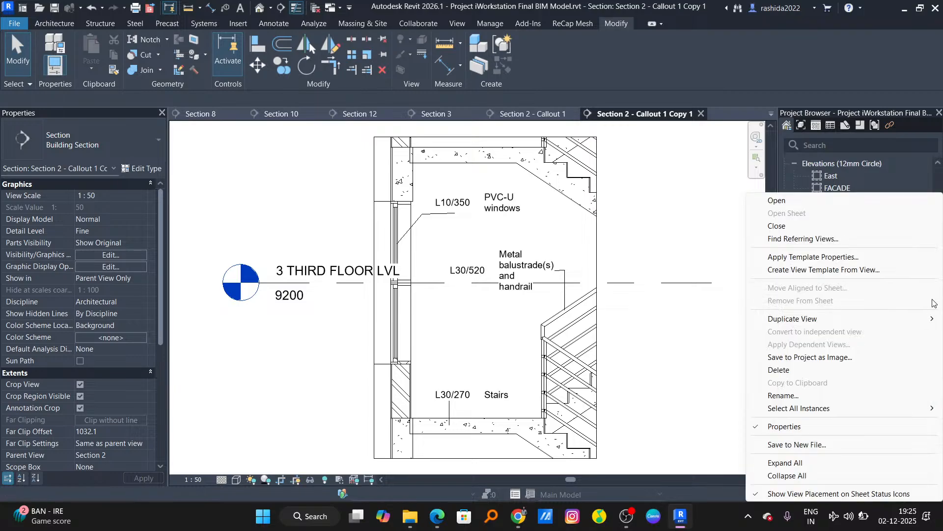
{"action": "left_click", "coordinate": [784, 395]}
{"action": "key", "text": "Escape"}
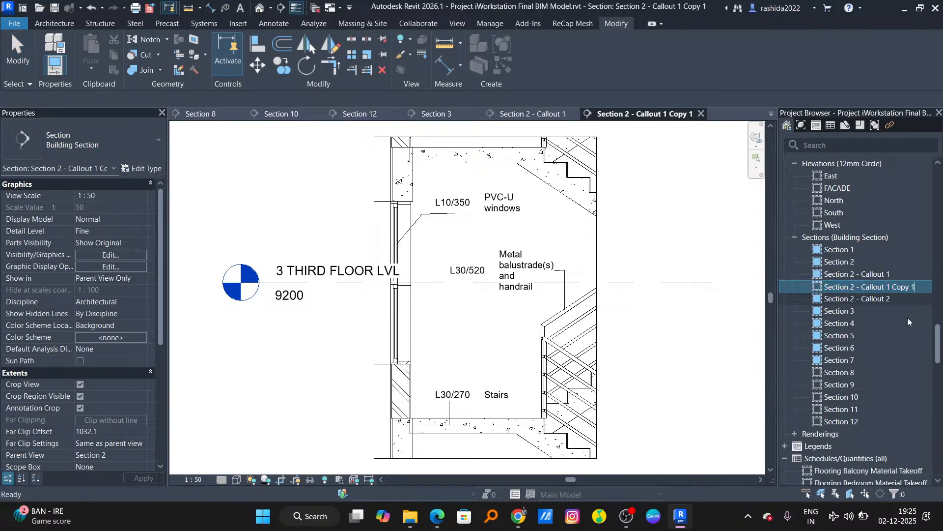
{"action": "key", "text": "BackSpace"}
{"action": "key", "text": "BackSpace"}
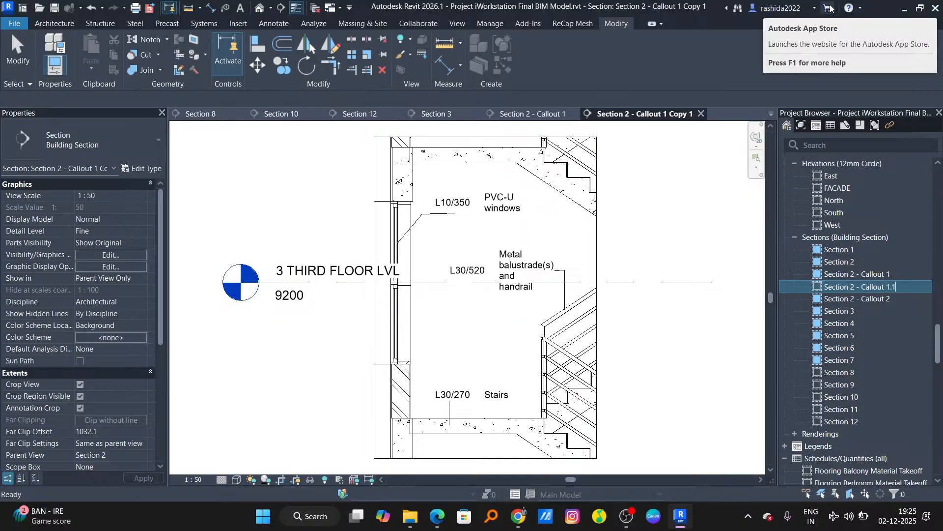
{"action": "key", "text": "Return"}
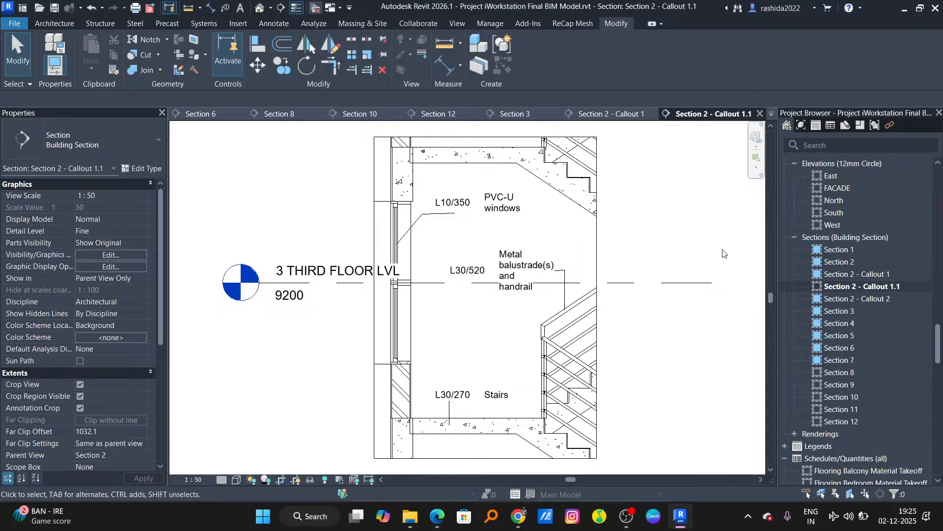
Step: Close all inactive views and the leftover unnamed sheet, keeping only Section 2 - Callout 1.1 open
{"action": "left_click", "coordinate": [315, 8]}
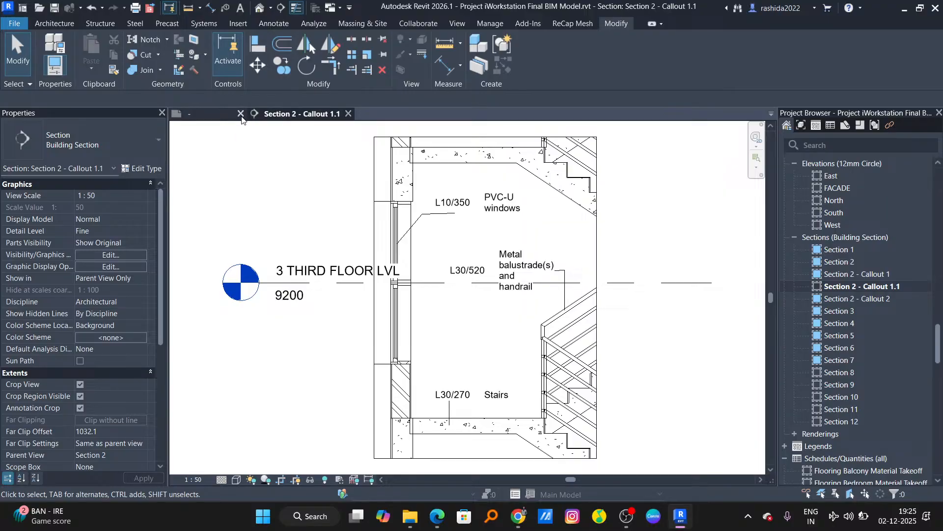
{"action": "left_click", "coordinate": [241, 114]}
{"action": "left_click", "coordinate": [520, 265]}
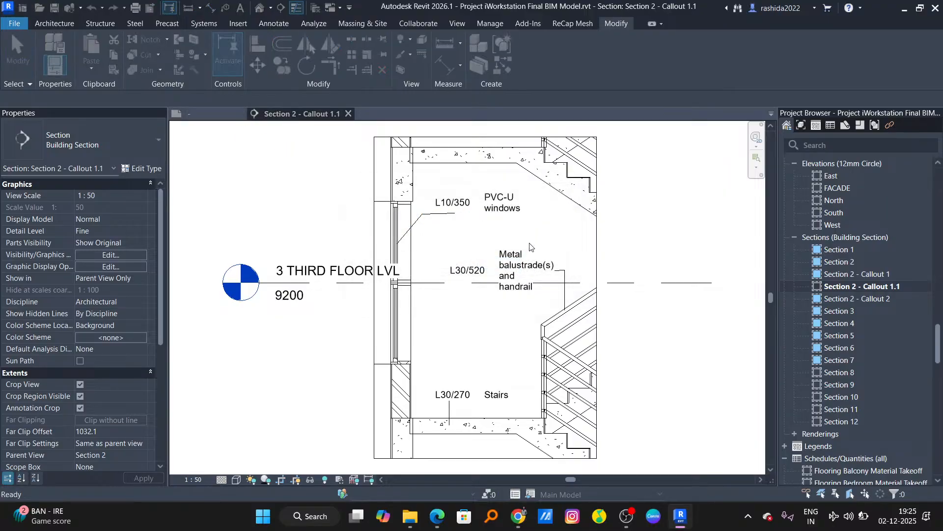
Step: Open the A105 - Architectural Sheet from the project's sheets
{"action": "scroll", "coordinate": [895, 336], "scroll_direction": "up", "scroll_amount": 10}
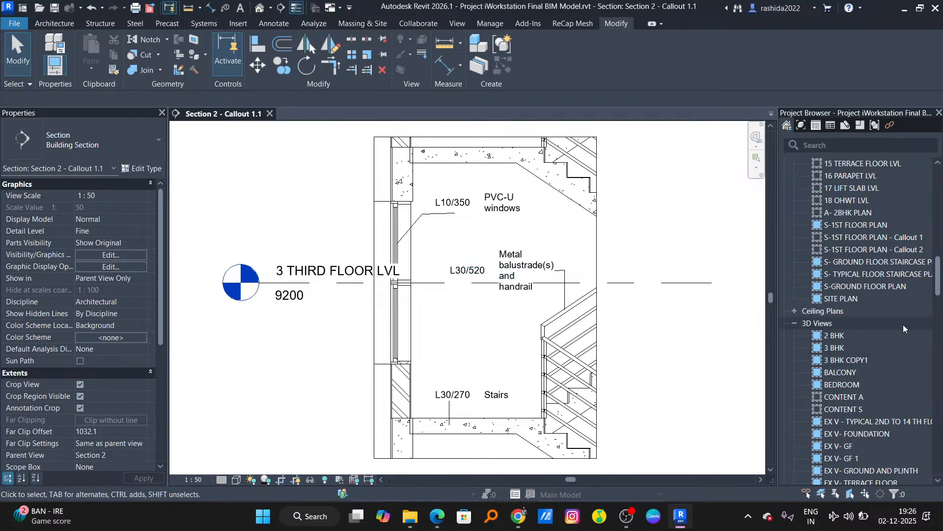
{"action": "scroll", "coordinate": [845, 349], "scroll_direction": "down", "scroll_amount": 10}
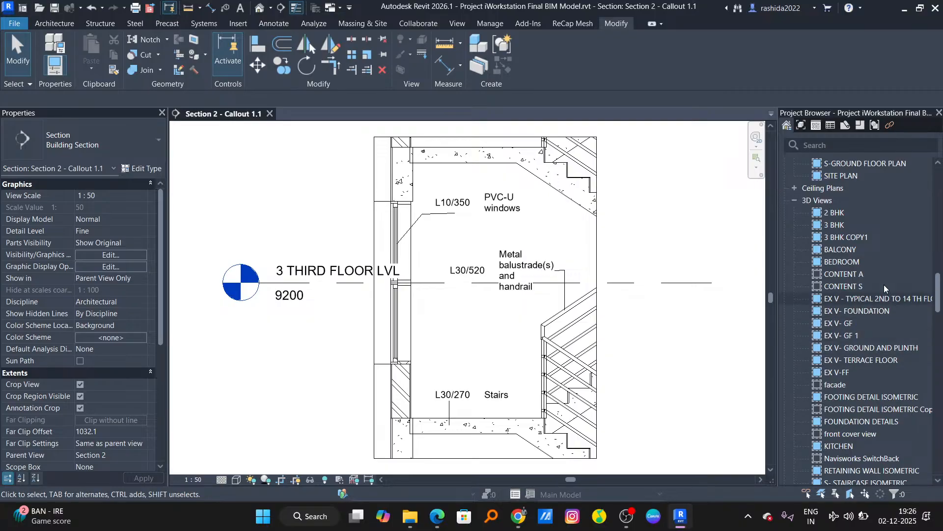
{"action": "scroll", "coordinate": [862, 335], "scroll_direction": "down", "scroll_amount": 15}
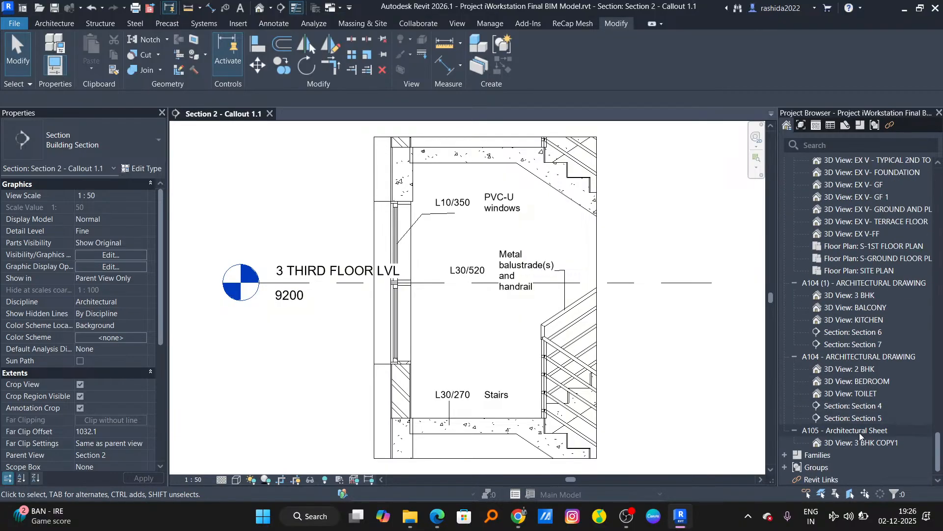
{"action": "double_click", "coordinate": [859, 432]}
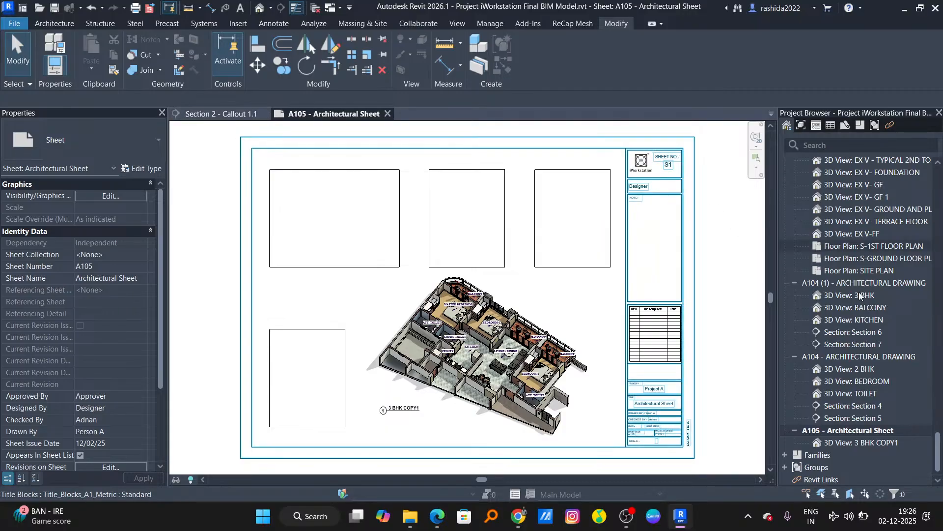
Step: Place the Section 2 - Callout 1.1 view on the sheet and move it into the empty lower-left frame
{"action": "scroll", "coordinate": [818, 378], "scroll_direction": "up", "scroll_amount": 10}
{"action": "scroll", "coordinate": [818, 379], "scroll_direction": "up", "scroll_amount": 8}
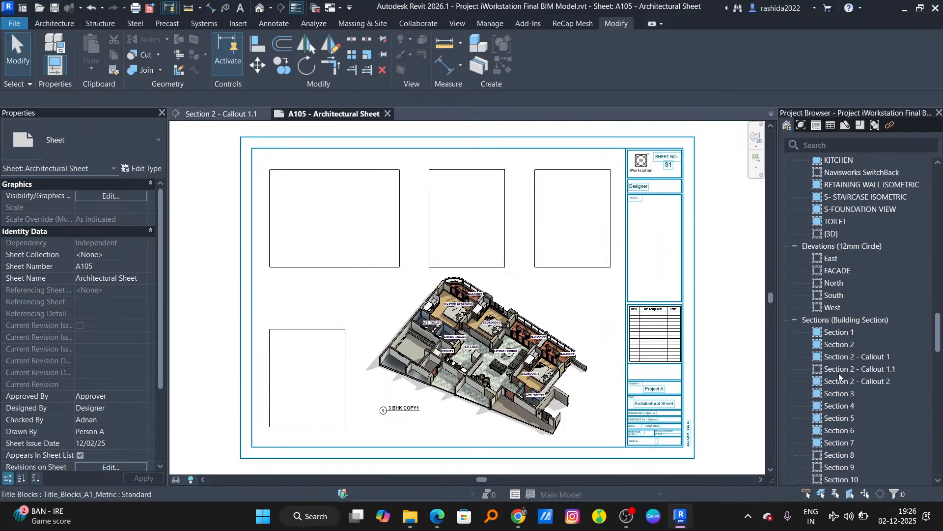
{"action": "left_click", "coordinate": [883, 369]}
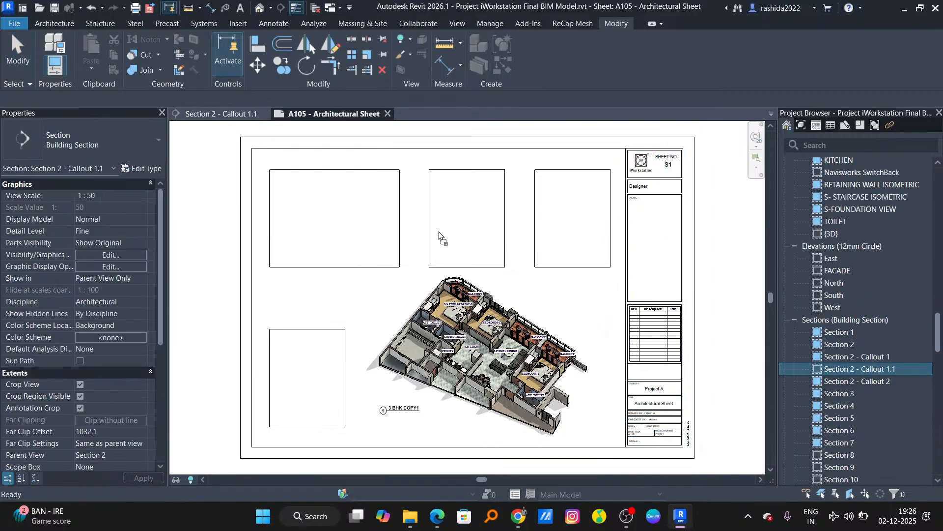
{"action": "left_click", "coordinate": [328, 221]}
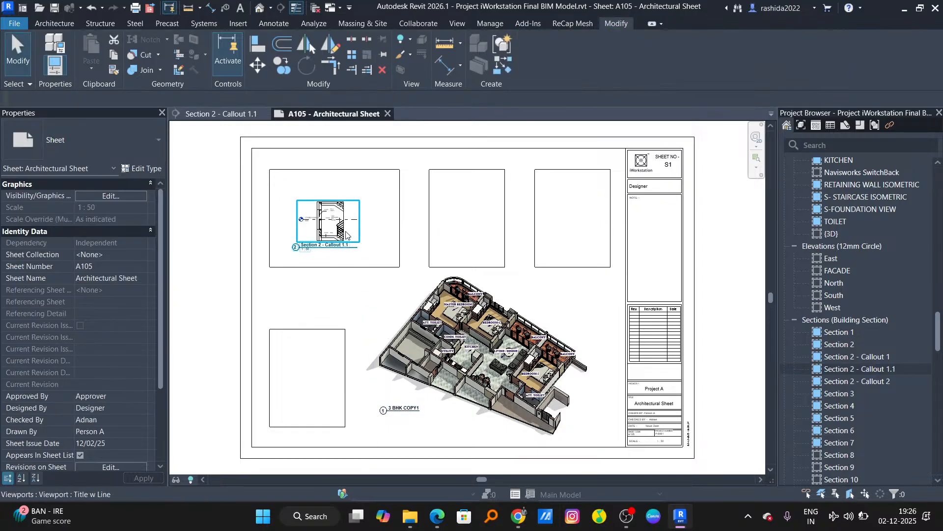
{"action": "left_click_drag", "start_coordinate": [353, 199], "coordinate": [333, 352]}
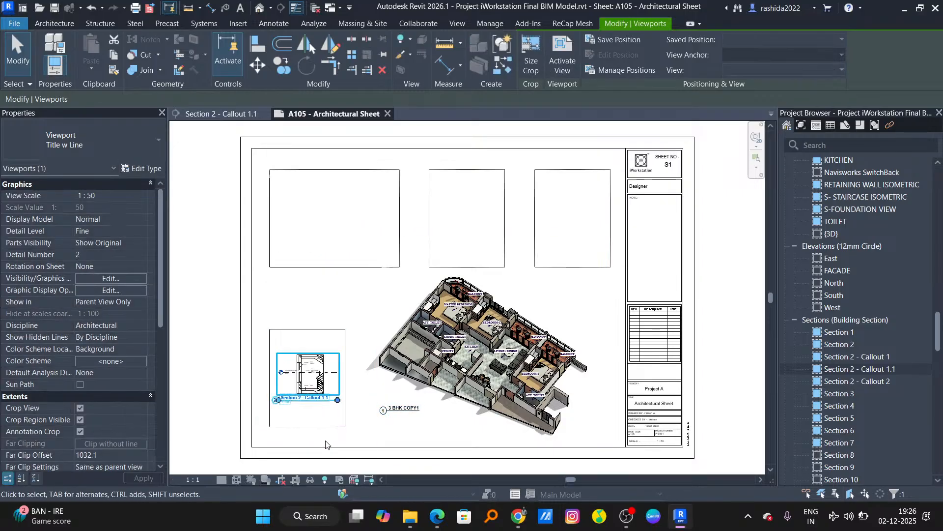
Step: Activate the Section 2 - Callout 1.1 viewport, set its view scale to 1:25, and deactivate it
{"action": "double_click", "coordinate": [306, 381]}
{"action": "left_click", "coordinate": [193, 479]}
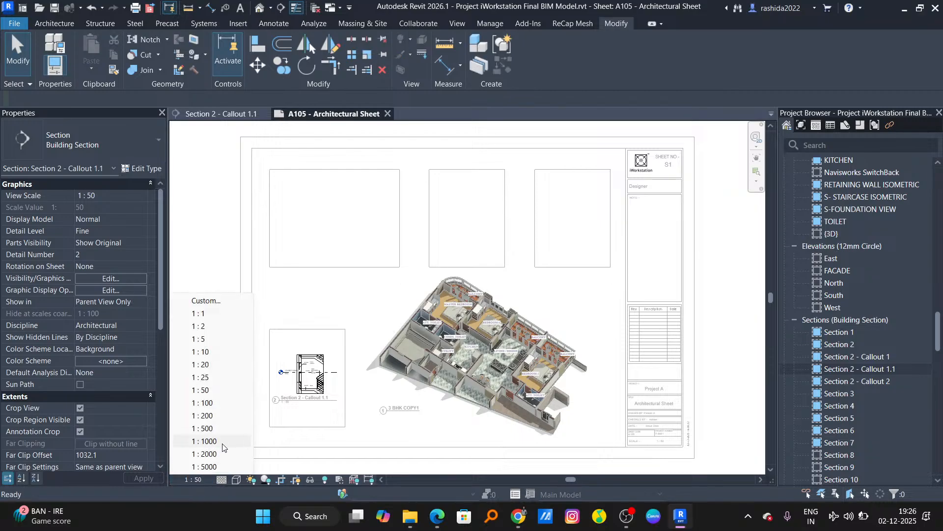
{"action": "left_click", "coordinate": [201, 378]}
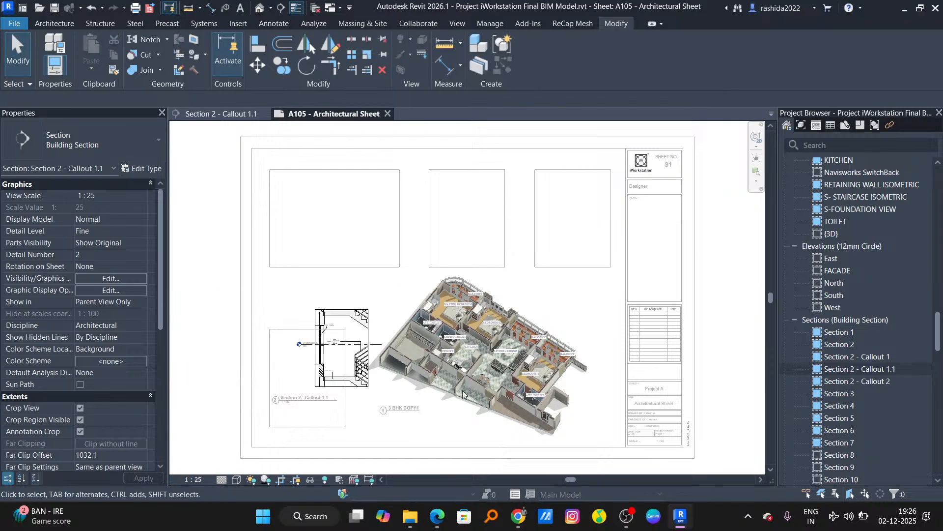
{"action": "double_click", "coordinate": [367, 290]}
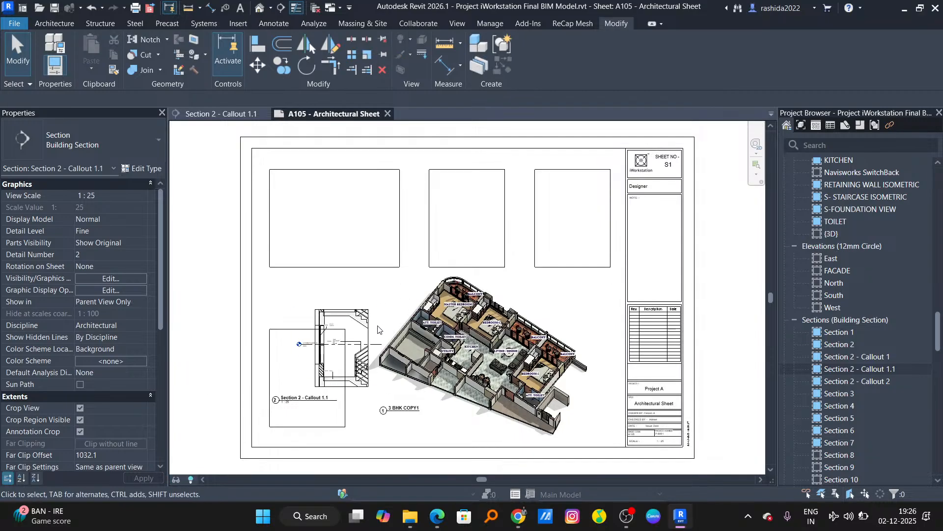
{"action": "left_click", "coordinate": [347, 407]}
{"action": "left_click", "coordinate": [375, 402]}
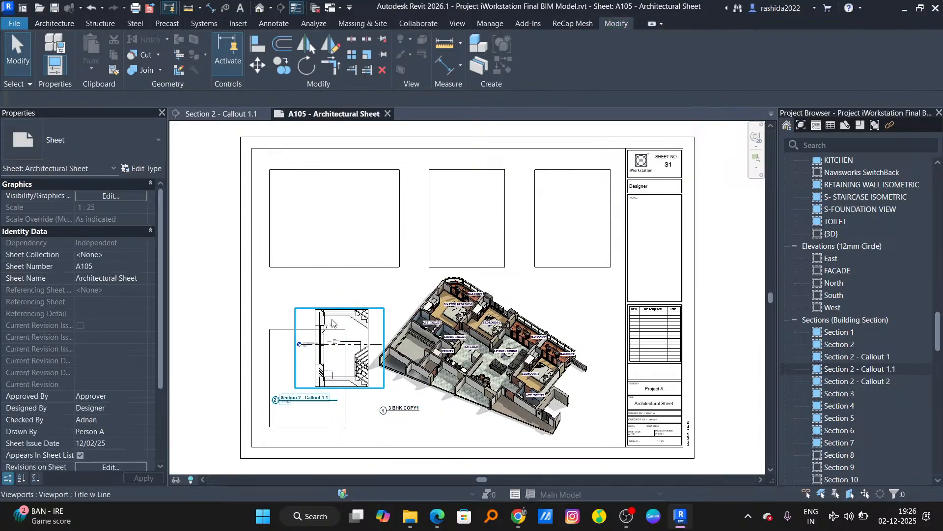
Step: Reposition the enlarged Section 2 - Callout 1.1 viewport so the drawing fits inside the lower-left frame
{"action": "left_click_drag", "start_coordinate": [333, 323], "coordinate": [315, 355]}
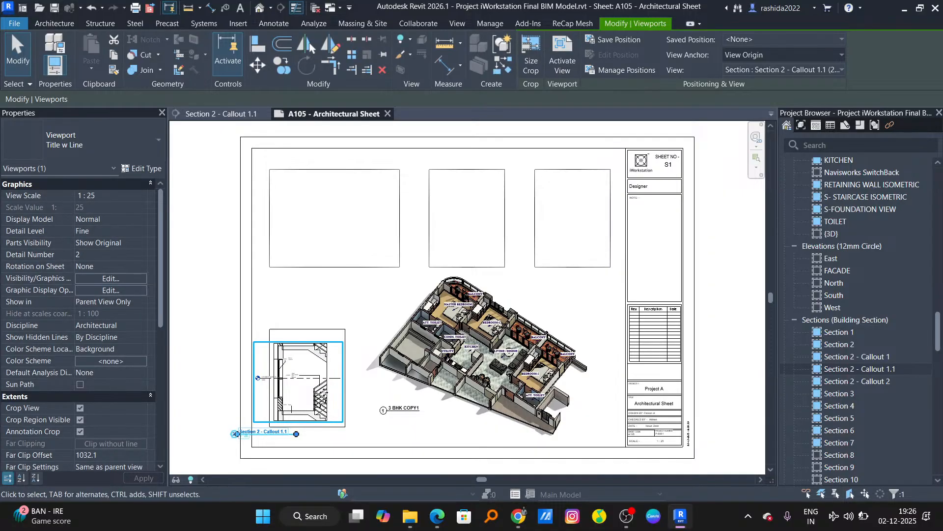
{"action": "left_click_drag", "start_coordinate": [322, 395], "coordinate": [327, 386]}
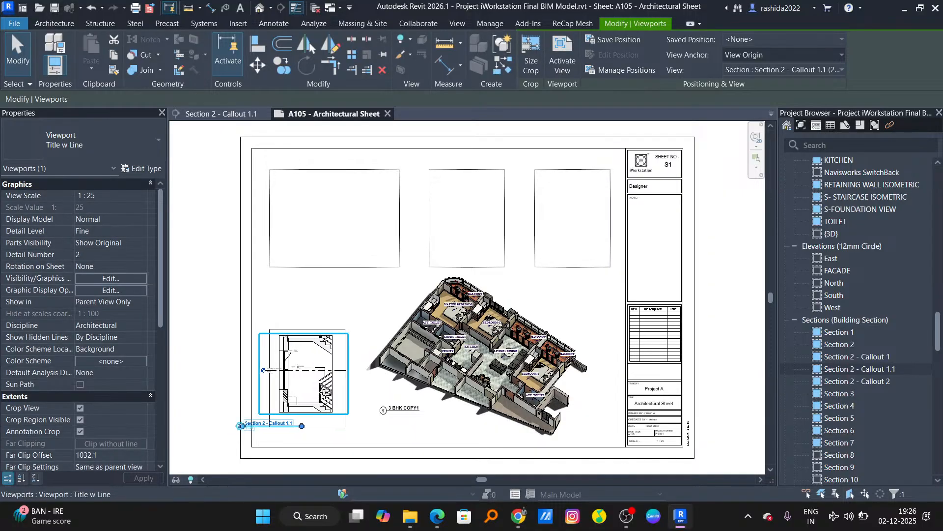
{"action": "key", "text": "Down"}
{"action": "key", "text": "Down"}
{"action": "scroll", "coordinate": [324, 392], "scroll_direction": "up", "scroll_amount": 2}
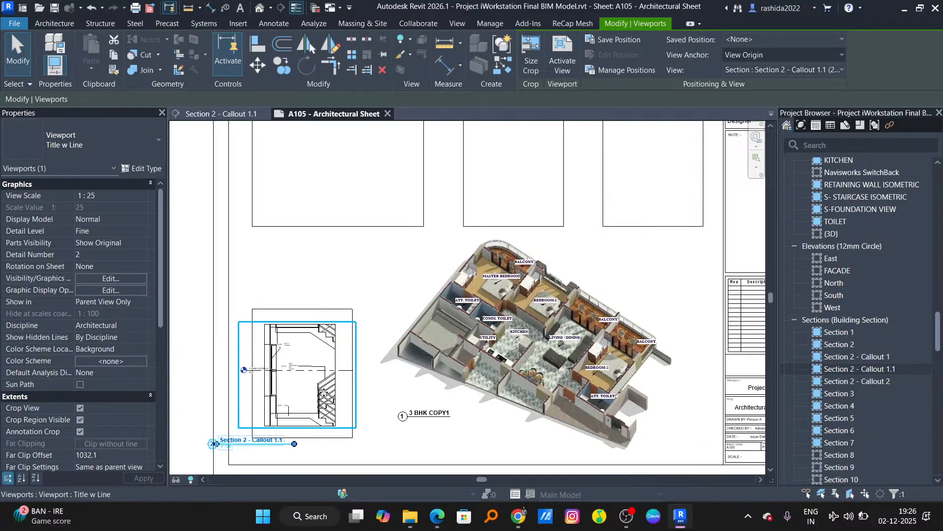
{"action": "middle_click_drag", "start_coordinate": [323, 392], "coordinate": [307, 295]}
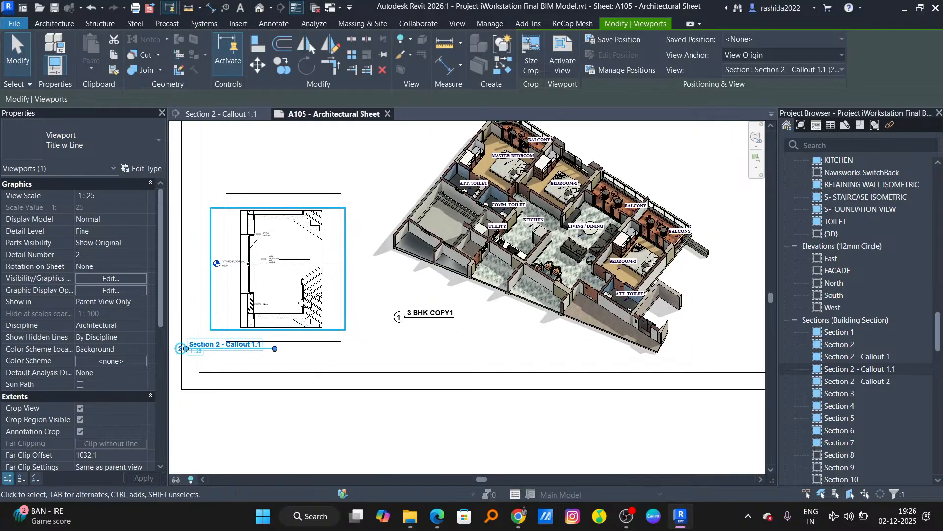
{"action": "key", "text": "Up"}
{"action": "key", "text": "Up"}
{"action": "key", "text": "Up"}
{"action": "key", "text": "Up"}
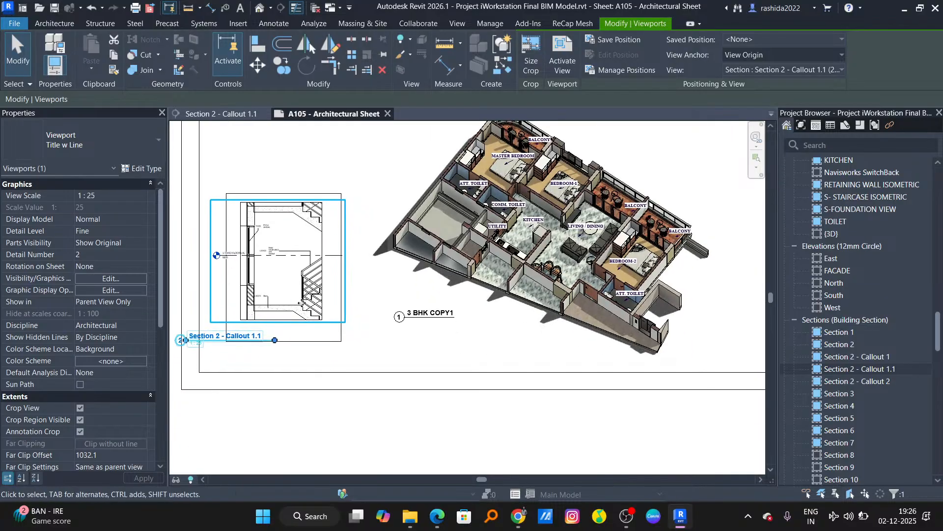
{"action": "left_click", "coordinate": [312, 356]}
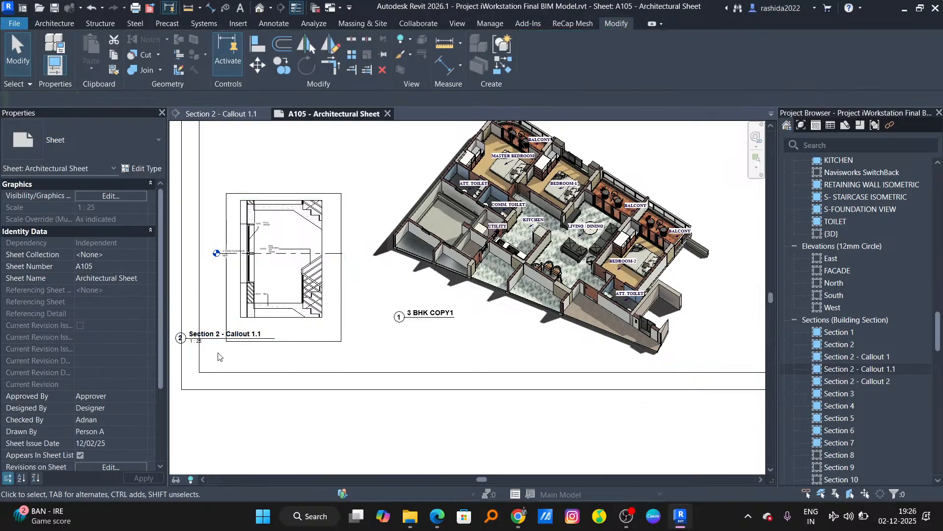
Step: Move the Section 2 - Callout 1.1 view title directly beneath its drawing, aligned with the frame's left edge
{"action": "left_click", "coordinate": [217, 338]}
{"action": "left_click_drag", "start_coordinate": [182, 337], "coordinate": [241, 335]}
{"action": "left_click_drag", "start_coordinate": [271, 378], "coordinate": [289, 378]}
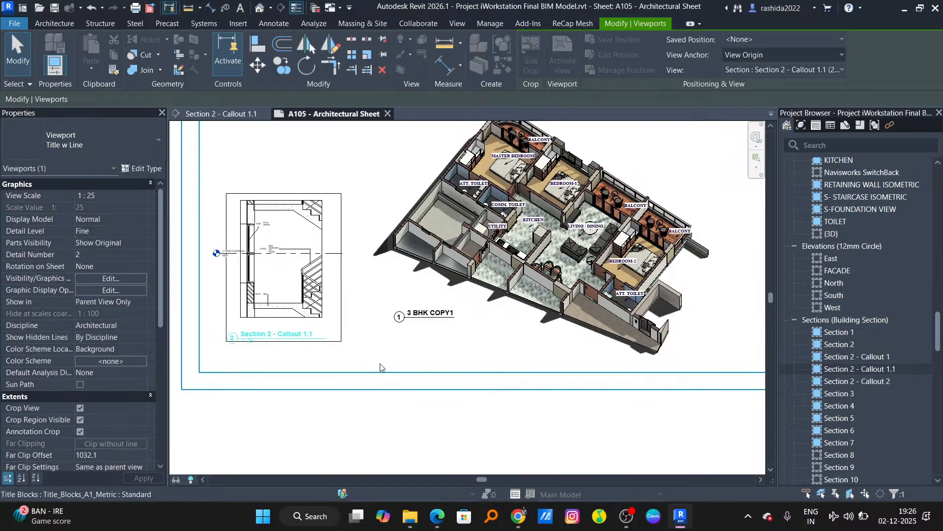
{"action": "key", "text": "Escape"}
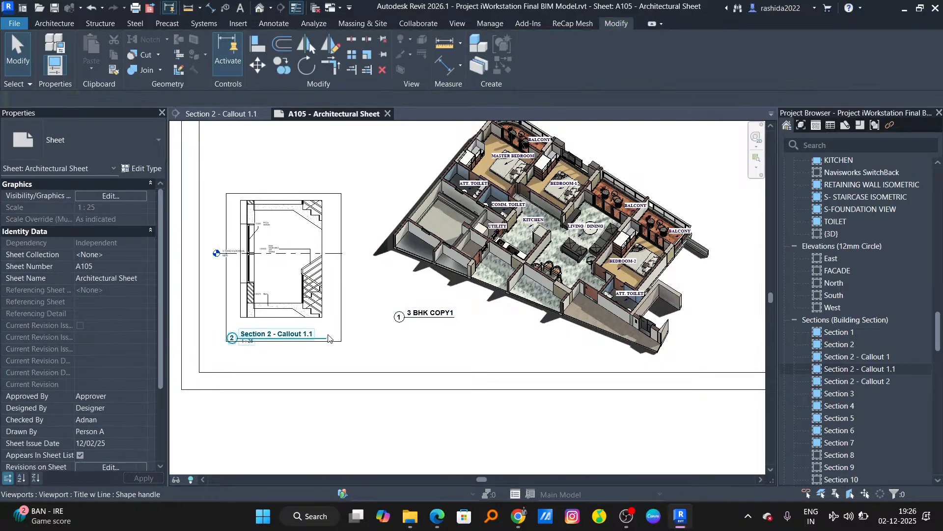
Step: Move the bottom line of the lower-left frame down so the frame encloses the view title
{"action": "left_click", "coordinate": [337, 346]}
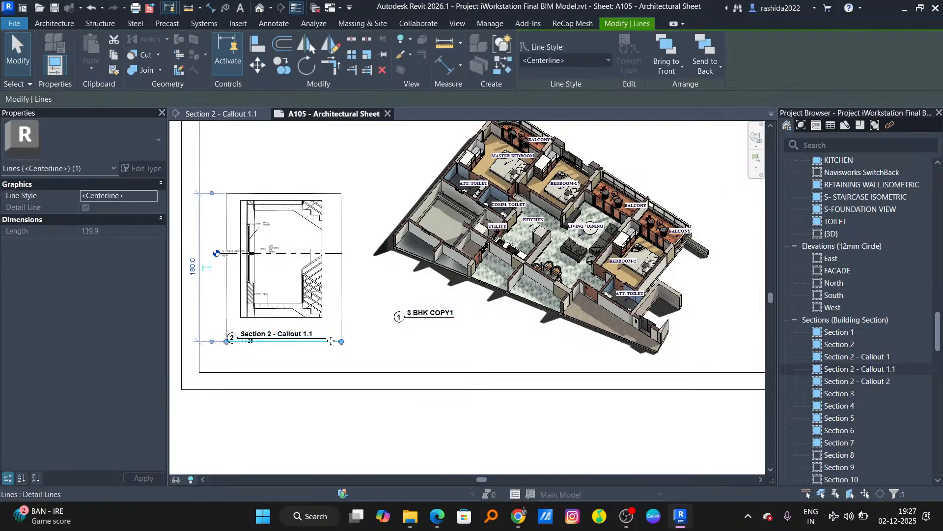
{"action": "left_click_drag", "start_coordinate": [331, 341], "coordinate": [330, 362]}
{"action": "key", "text": "Escape"}
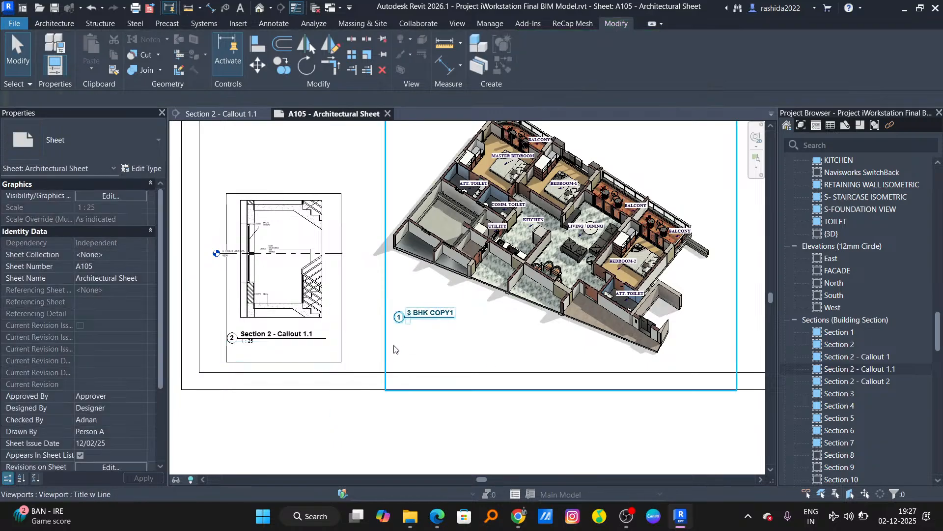
Step: Delete the four frame lines around the Section 2 - Callout 1.1 view
{"action": "scroll", "coordinate": [400, 343], "scroll_direction": "down", "scroll_amount": 1}
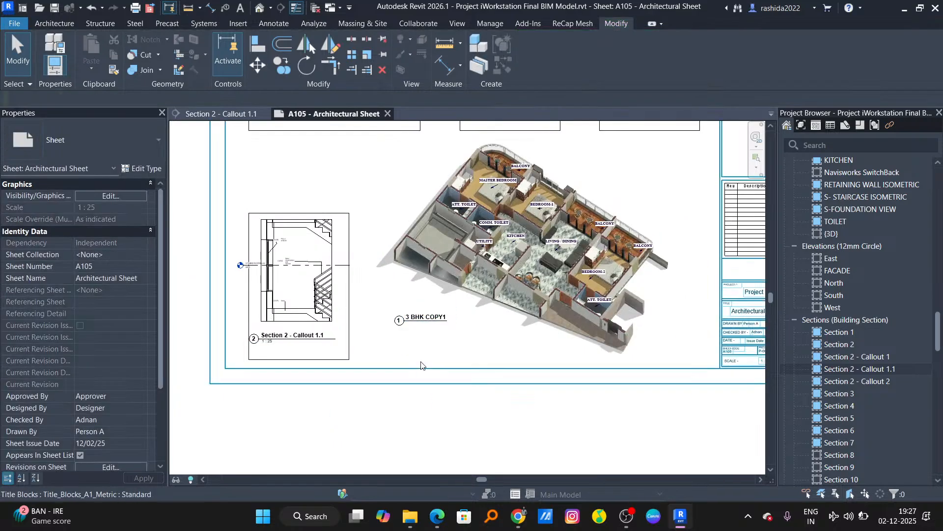
{"action": "left_click", "coordinate": [349, 339]}
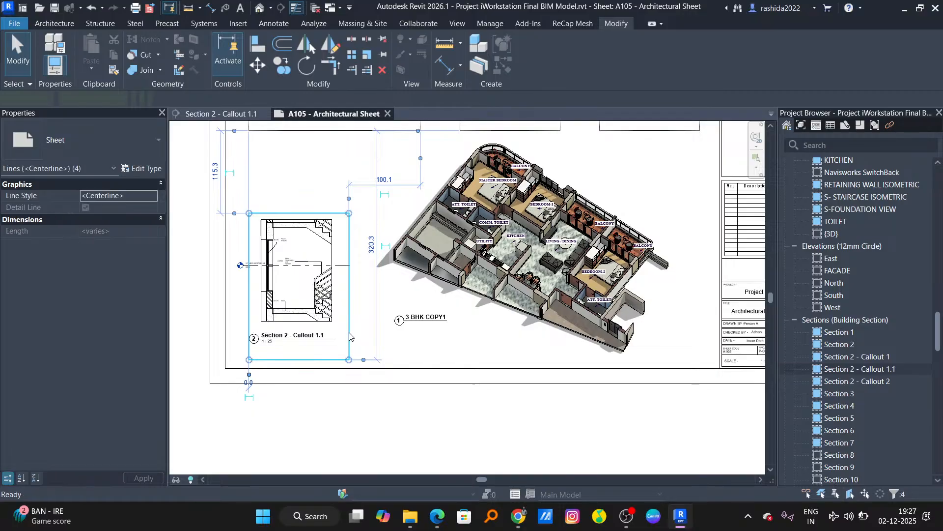
{"action": "key", "text": "Delete"}
{"action": "scroll", "coordinate": [377, 287], "scroll_direction": "down", "scroll_amount": 2}
{"action": "mouse_move", "coordinate": [419, 252]}
{"action": "middle_mouse_down"}
{"action": "mouse_move", "coordinate": [303, 287]}
{"action": "mouse_move", "coordinate": [427, 259]}
{"action": "middle_mouse_up"}
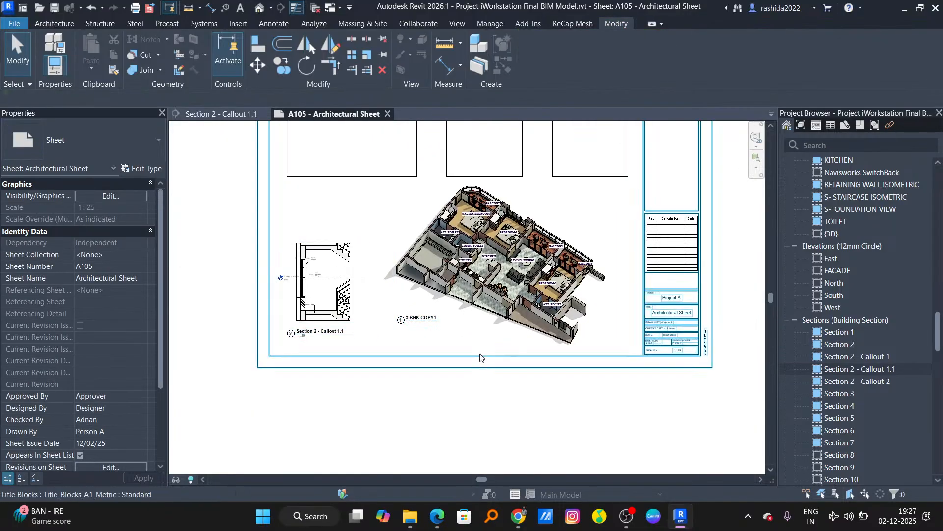
{"action": "scroll", "coordinate": [518, 389], "scroll_direction": "down", "scroll_amount": 3}
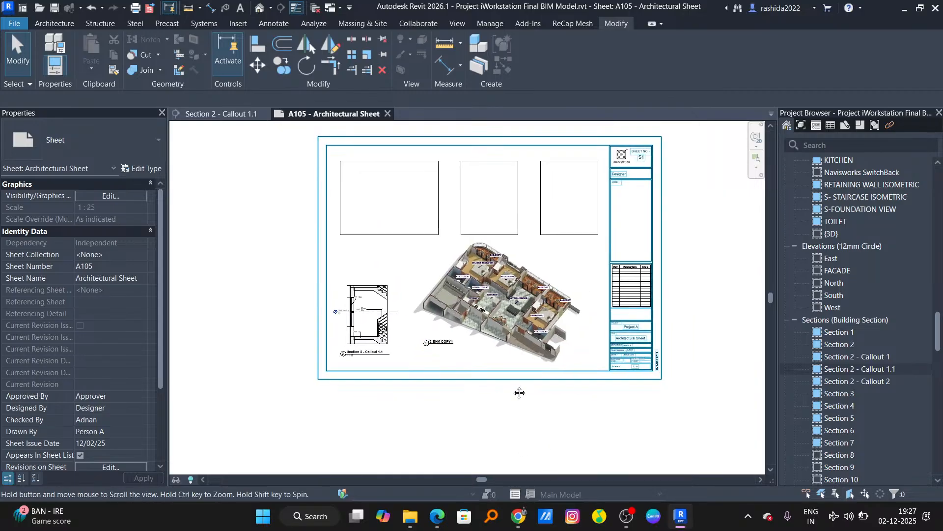
Step: Open the 1 FIRST FLOOR LVL floor plan view
{"action": "scroll", "coordinate": [462, 266], "scroll_direction": "up", "scroll_amount": 3}
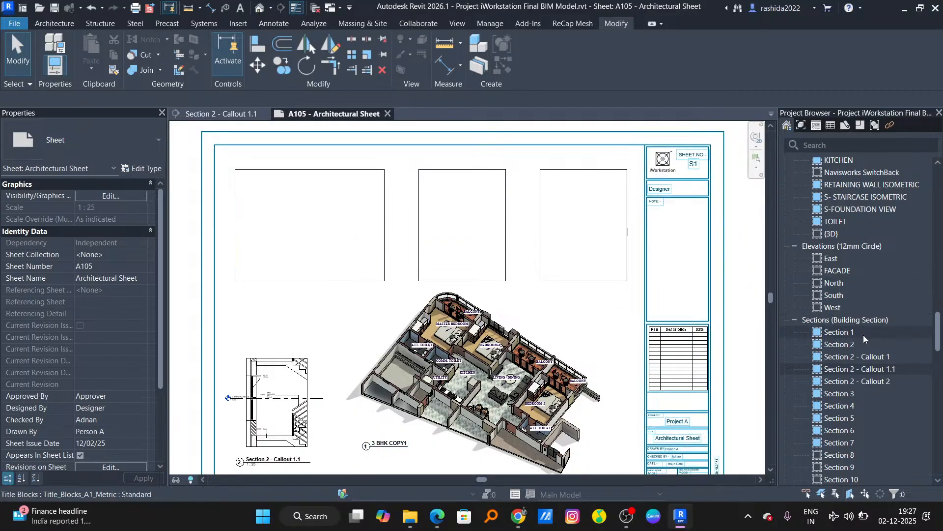
{"action": "scroll", "coordinate": [863, 346], "scroll_direction": "up", "scroll_amount": 10}
{"action": "scroll", "coordinate": [861, 339], "scroll_direction": "up", "scroll_amount": 5}
{"action": "scroll", "coordinate": [855, 310], "scroll_direction": "down", "scroll_amount": 12}
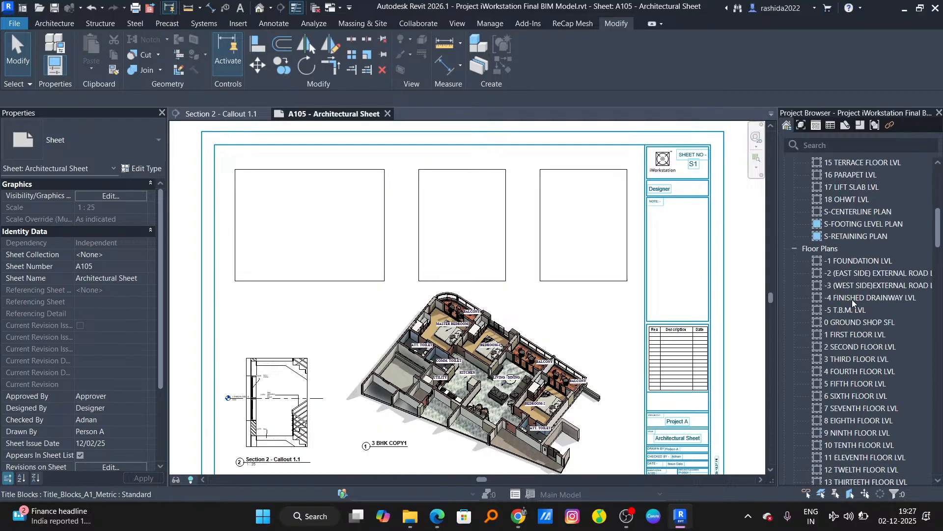
{"action": "scroll", "coordinate": [855, 344], "scroll_direction": "up", "scroll_amount": 7}
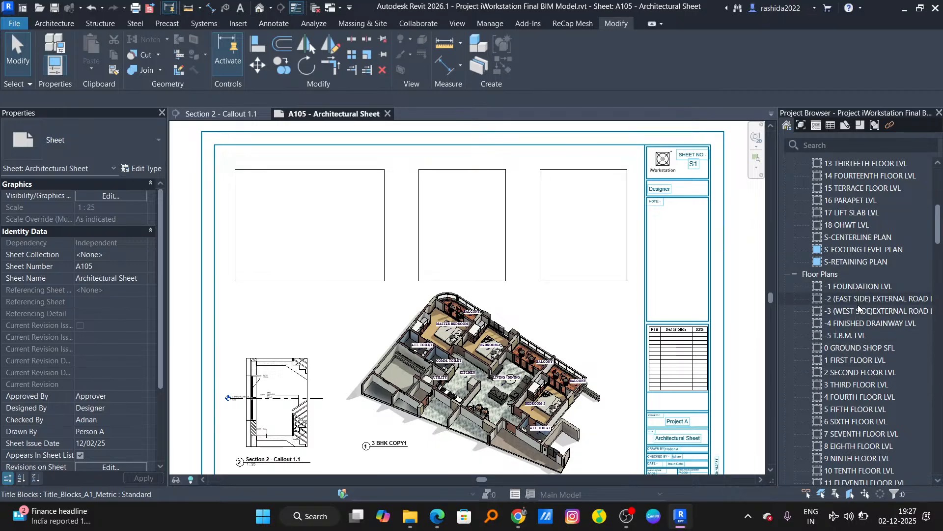
{"action": "left_click", "coordinate": [858, 359]}
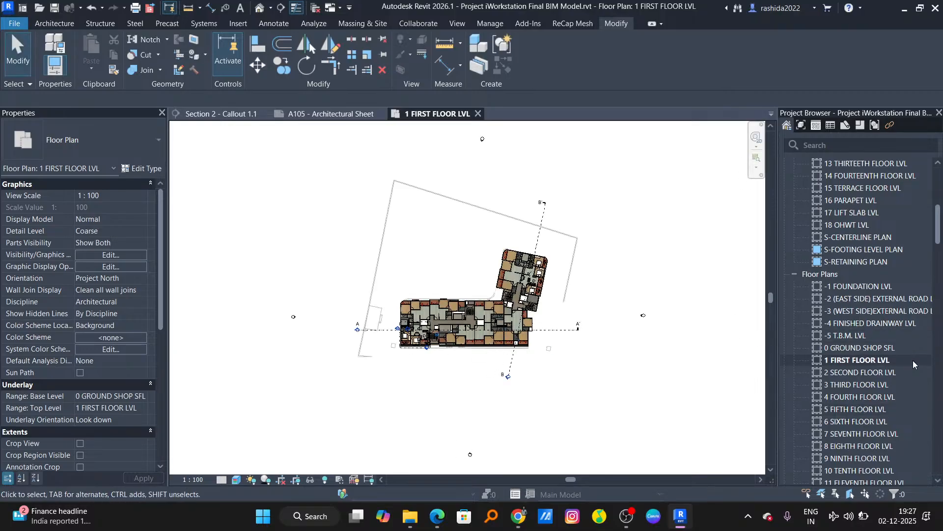
Step: Duplicate the 1 FIRST FLOOR LVL floor plan view
{"action": "right_click", "coordinate": [847, 362]}
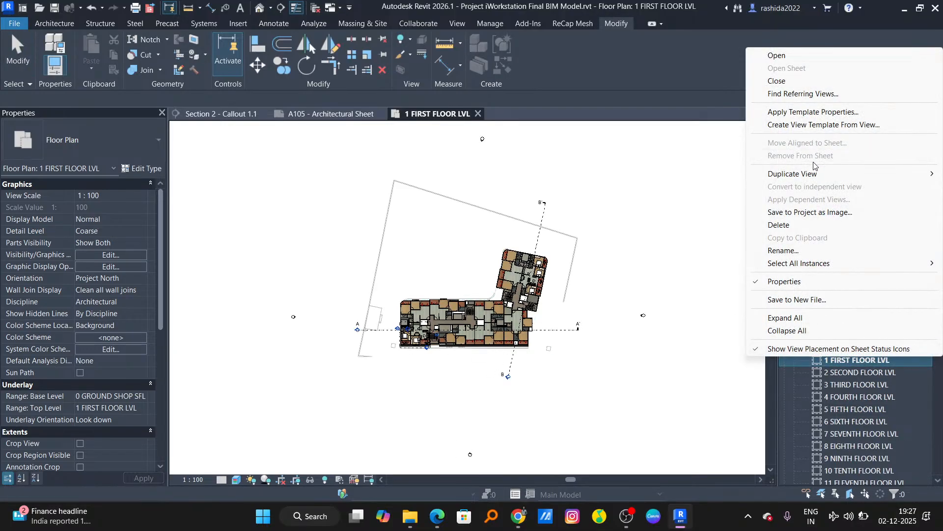
{"action": "mouse_move", "coordinate": [806, 174]}
{"action": "left_click", "coordinate": [667, 185]}
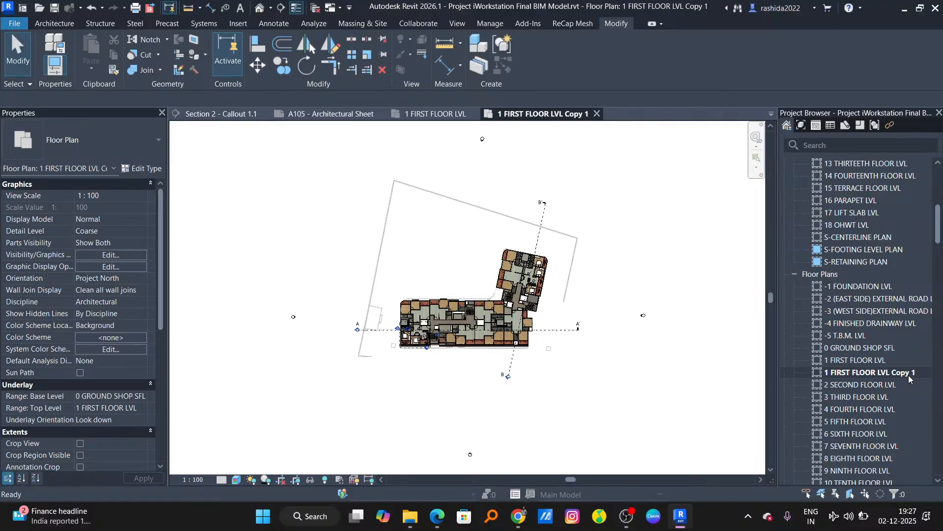
{"action": "right_click", "coordinate": [897, 374]}
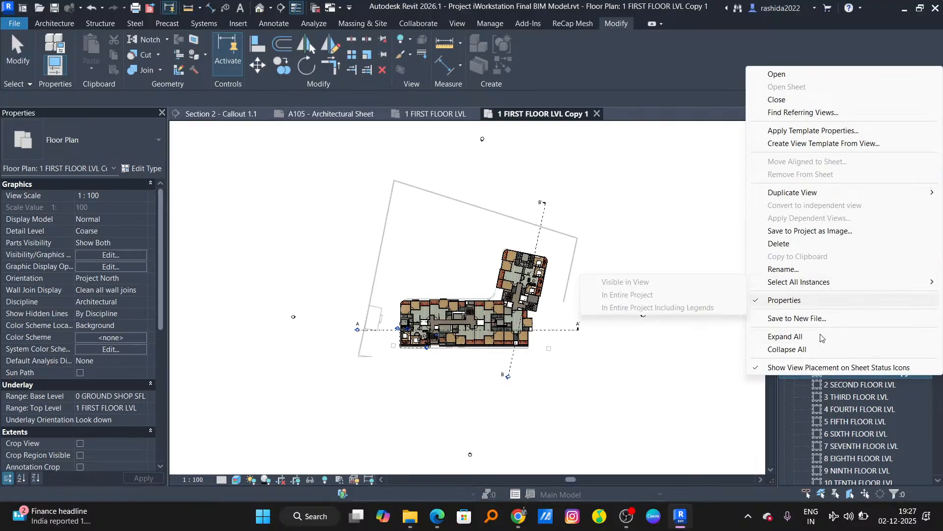
{"action": "left_click", "coordinate": [791, 245]}
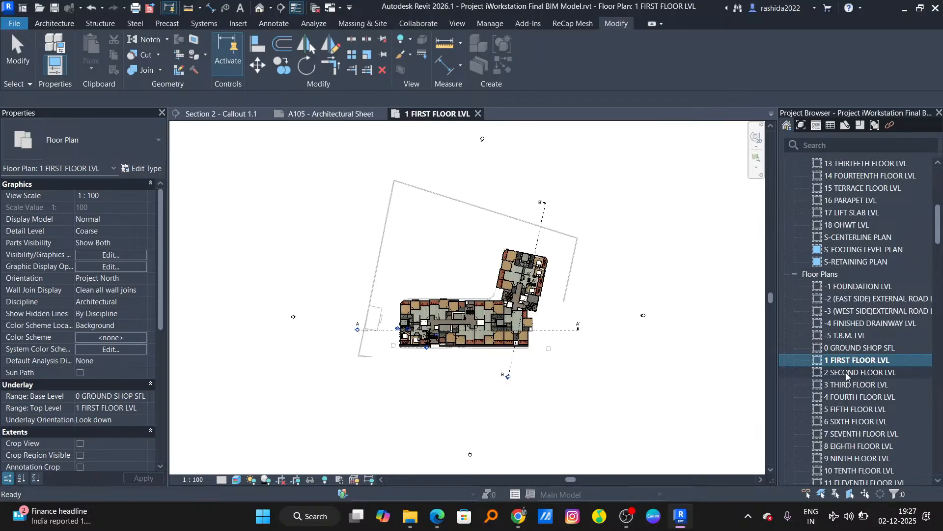
{"action": "key", "text": "ctrl+y"}
Step: Rename the duplicated first floor plan view as 1 FIRST FLOOR LVL SHEET
{"action": "left_click", "coordinate": [872, 376]}
{"action": "right_click", "coordinate": [872, 375]}
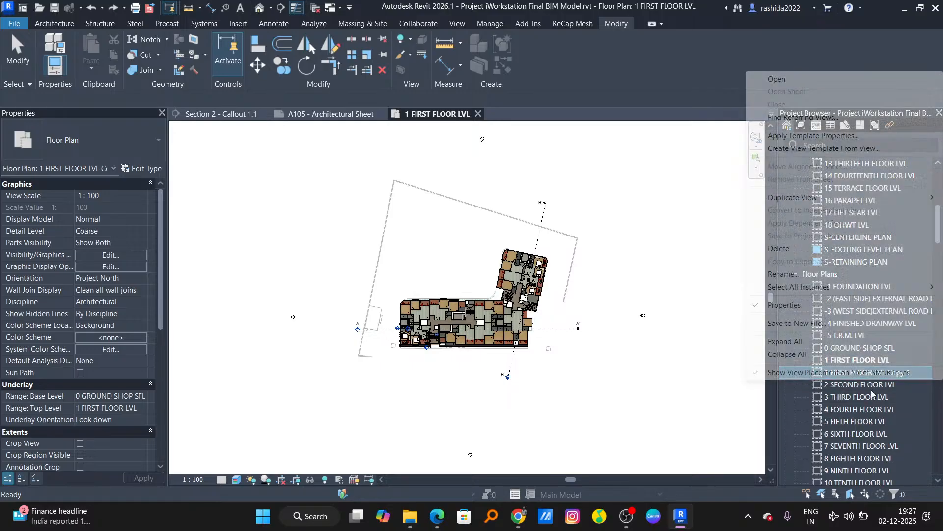
{"action": "left_click", "coordinate": [783, 274]}
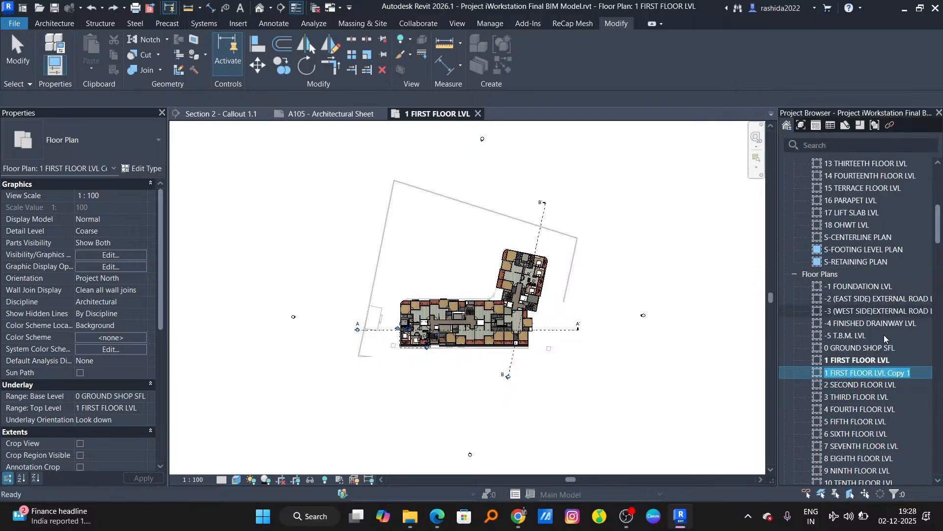
{"action": "left_click", "coordinate": [914, 376]}
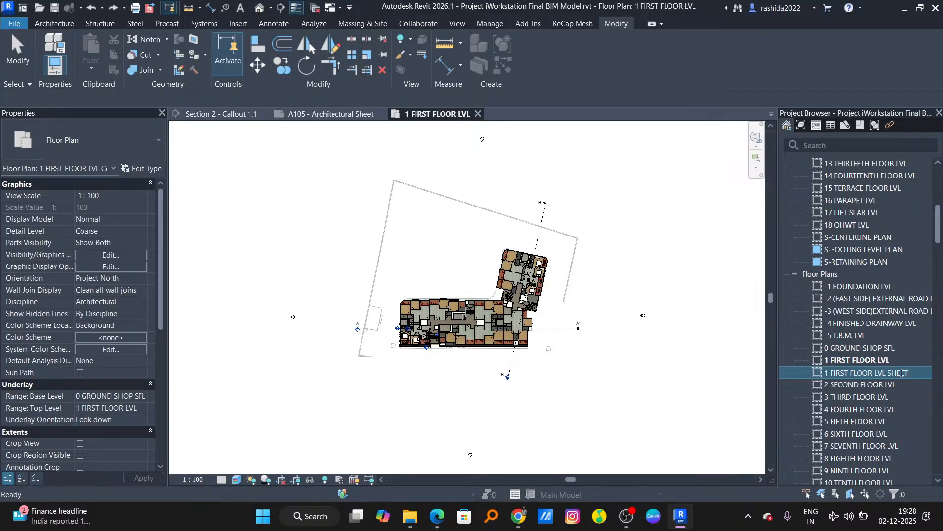
{"action": "key", "text": "Return"}
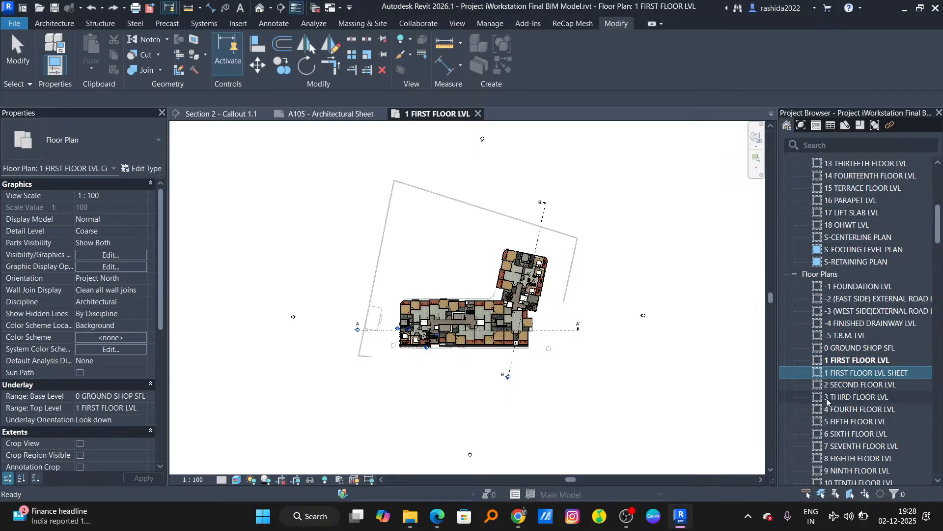
{"action": "key", "text": "F2"}
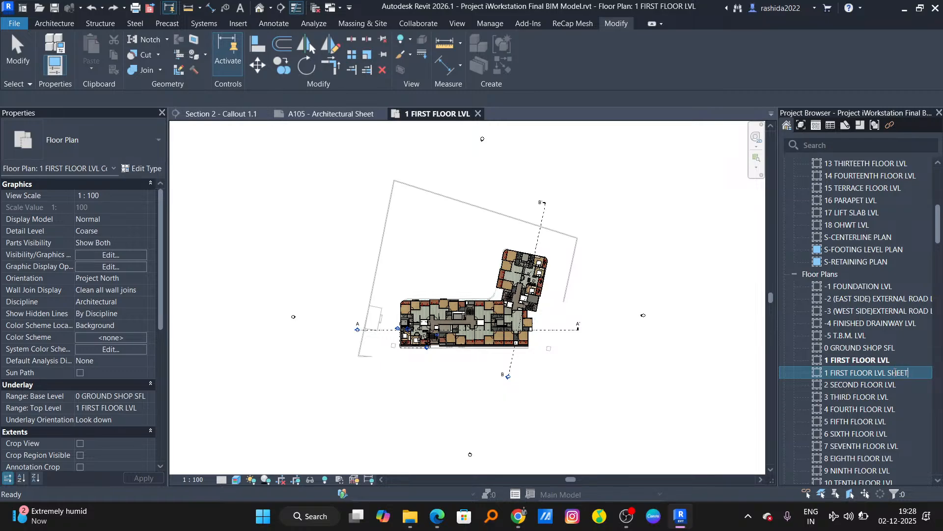
{"action": "left_click", "coordinate": [709, 407]}
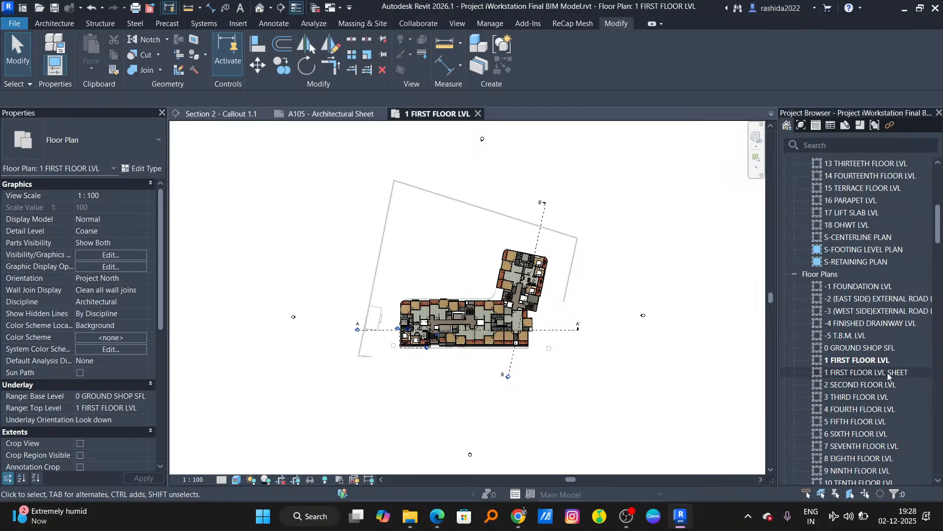
Step: Place the 1 FIRST FLOOR LVL SHEET view on the A105 Architectural Sheet
{"action": "left_click", "coordinate": [331, 114]}
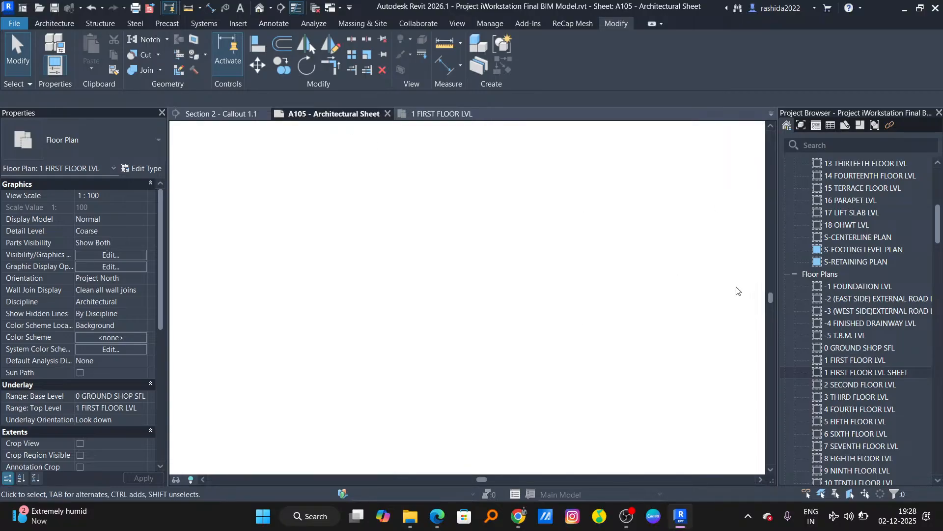
{"action": "left_click", "coordinate": [881, 374]}
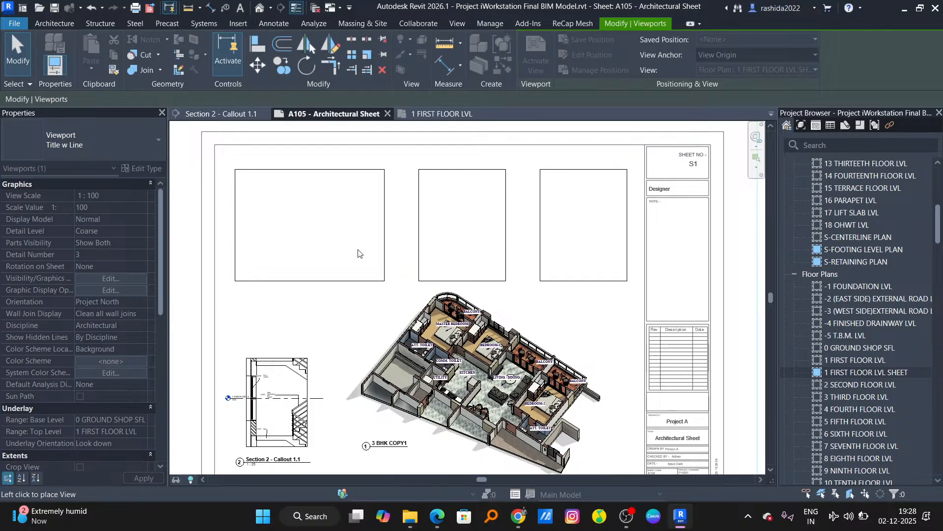
{"action": "left_click", "coordinate": [399, 252]}
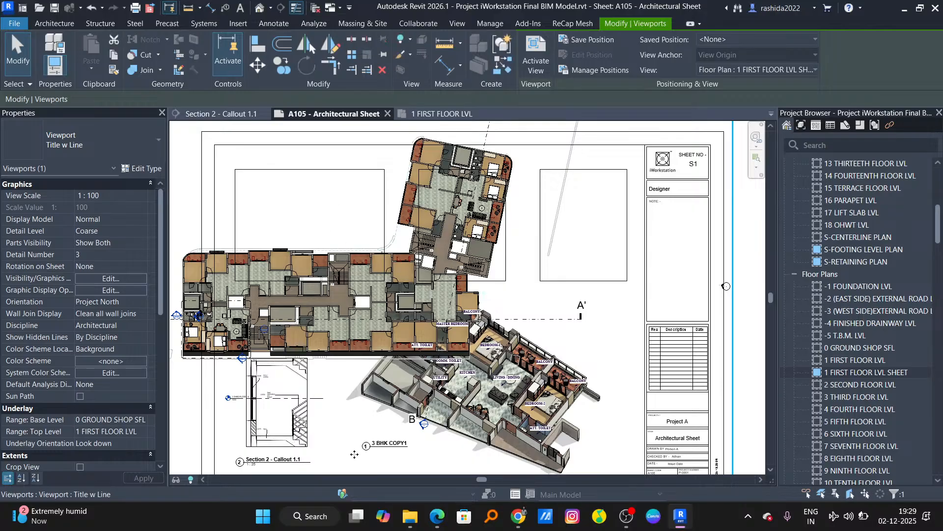
Step: Activate the placed first floor plan view, set its scale to 1 : 200, and deactivate it
{"action": "scroll", "coordinate": [337, 368], "scroll_direction": "down", "scroll_amount": 3}
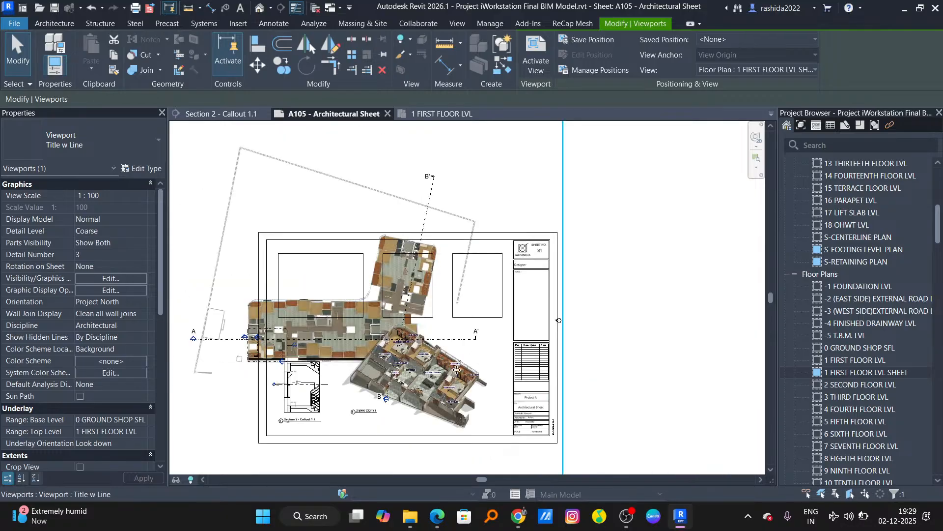
{"action": "double_click", "coordinate": [326, 278]}
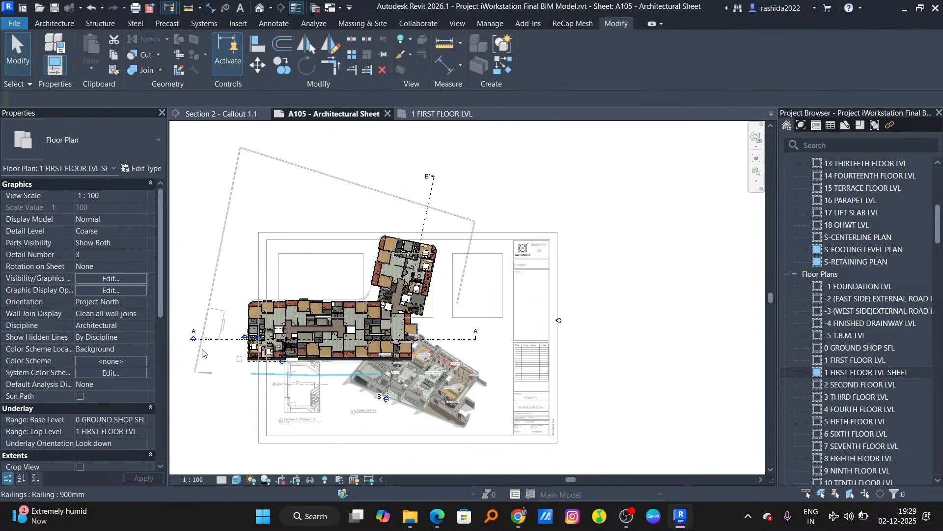
{"action": "left_click", "coordinate": [197, 481]}
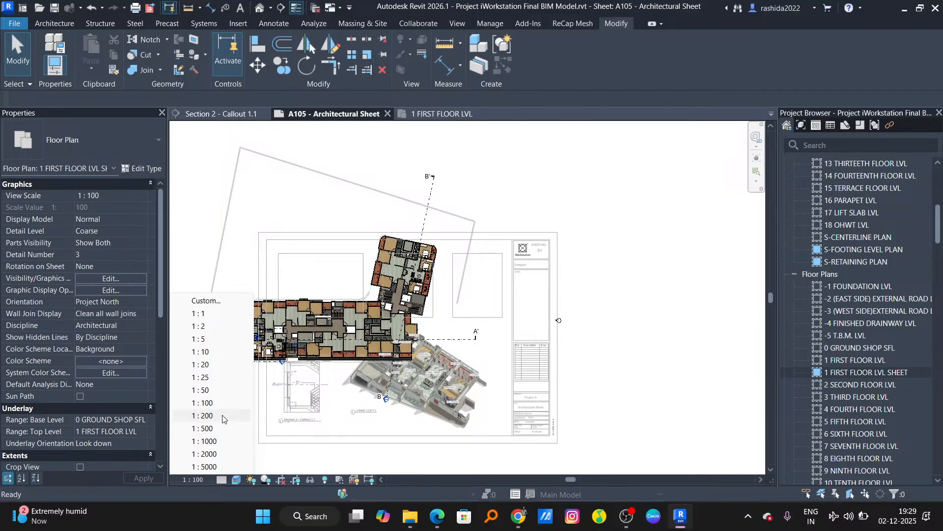
{"action": "left_click", "coordinate": [222, 416]}
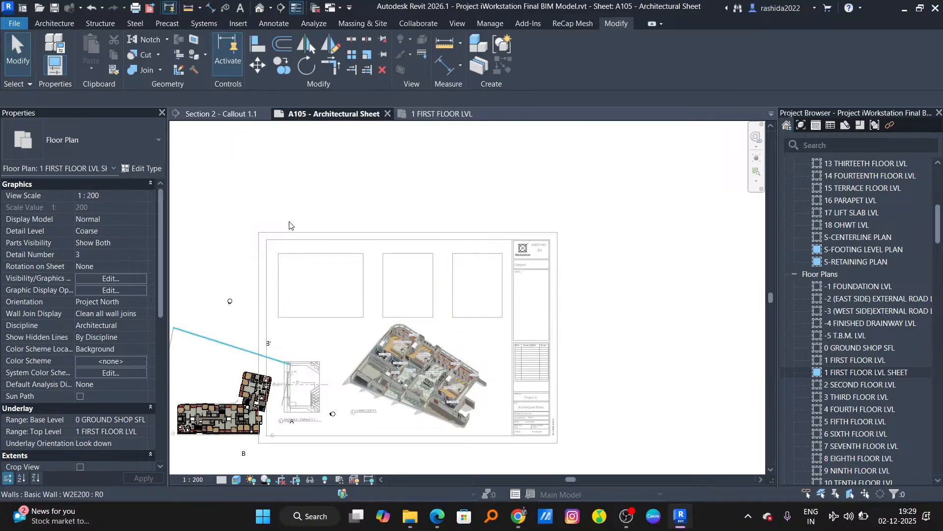
{"action": "double_click", "coordinate": [276, 161]}
Step: Move the rescaled first floor plan viewport over the sheet's upper-left frame and nudge it upward
{"action": "left_click", "coordinate": [216, 412]}
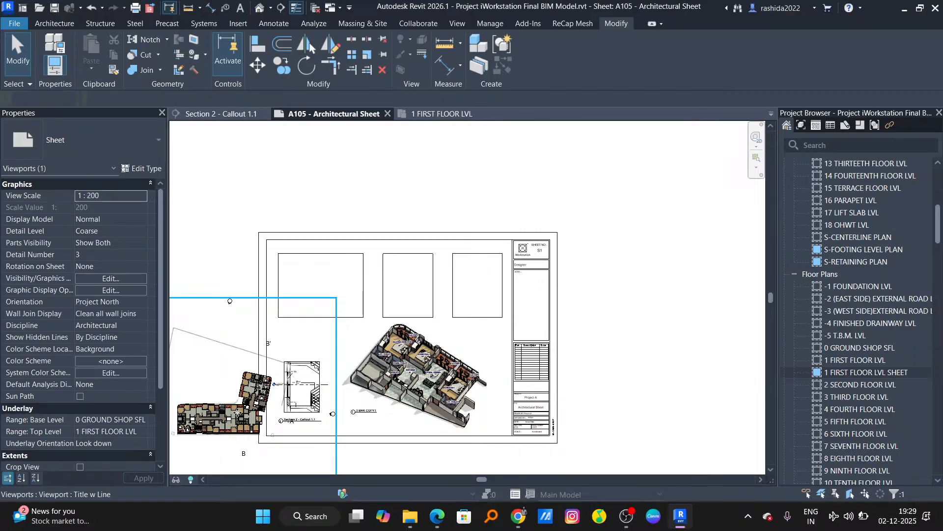
{"action": "left_click_drag", "start_coordinate": [231, 413], "coordinate": [342, 336]}
{"action": "key", "text": "Up"}
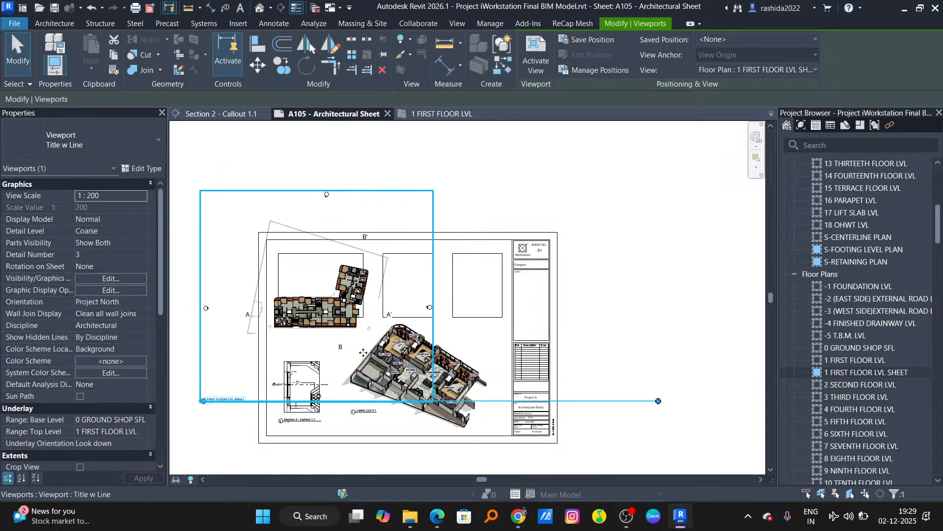
{"action": "key", "text": "Up"}
{"action": "key", "text": "Up"}
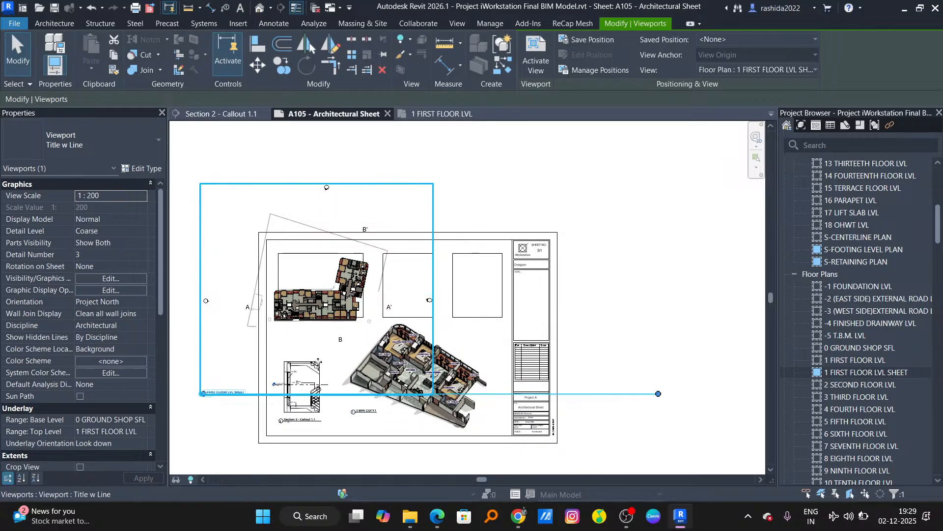
Step: Shorten the first floor plan's view title line so it ends just past the title text
{"action": "middle_click_drag", "start_coordinate": [312, 364], "coordinate": [416, 318]}
{"action": "key", "text": "Escape"}
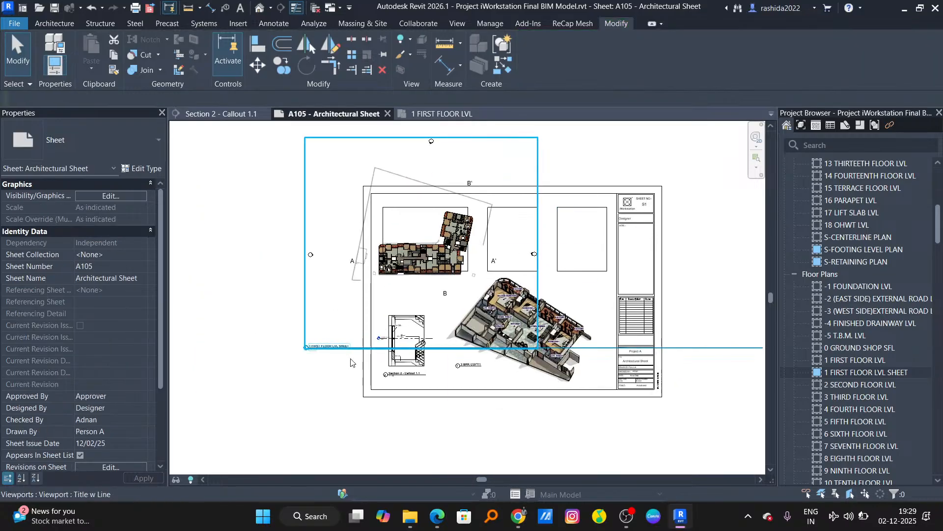
{"action": "left_click", "coordinate": [333, 348]}
{"action": "scroll", "coordinate": [567, 422], "scroll_direction": "down", "scroll_amount": 2}
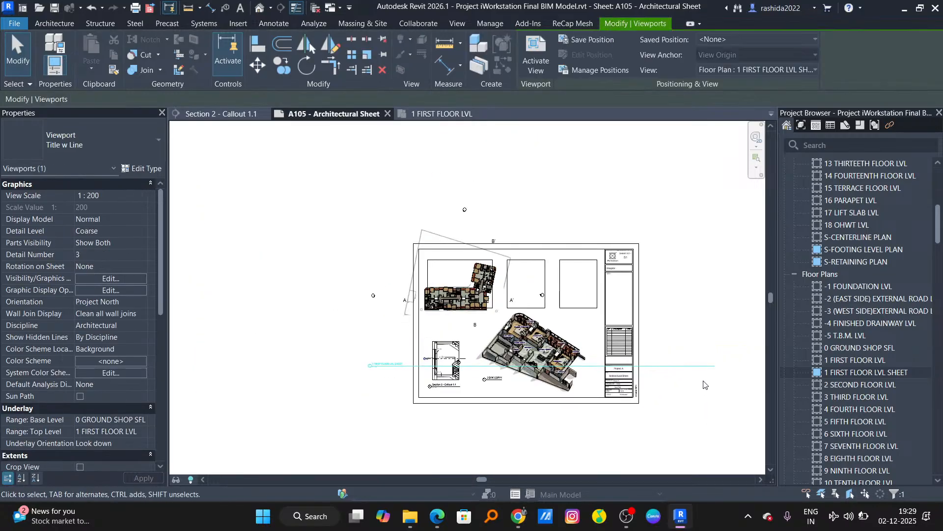
{"action": "left_click", "coordinate": [492, 269]}
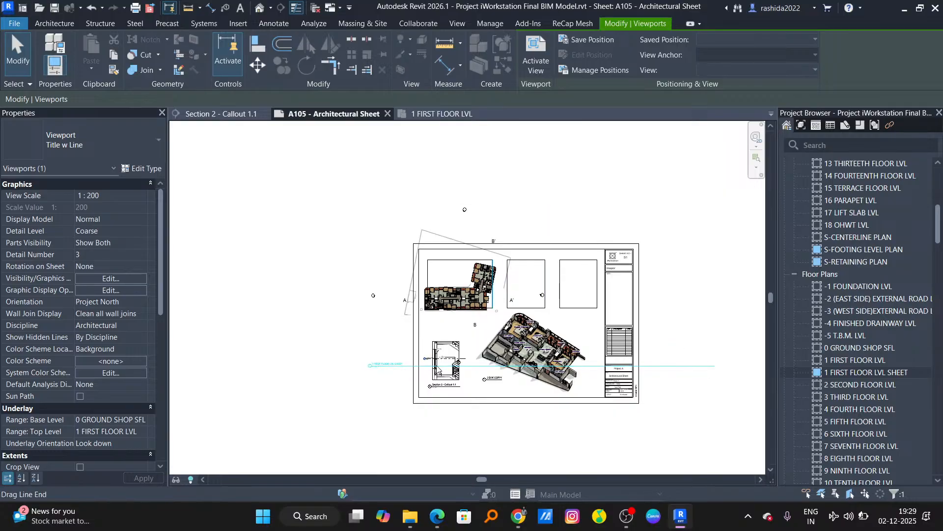
{"action": "left_click", "coordinate": [245, 353]}
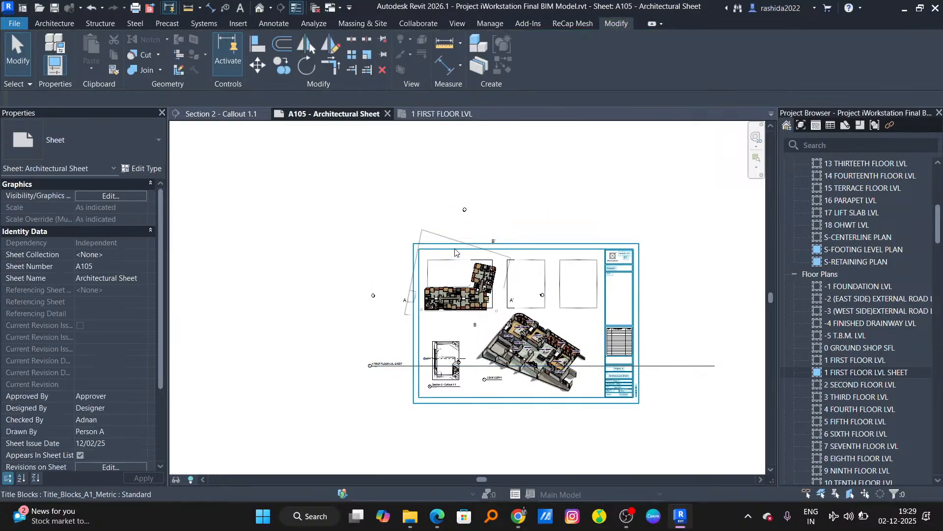
{"action": "left_click", "coordinate": [430, 328]}
{"action": "left_click_drag", "start_coordinate": [715, 366], "coordinate": [404, 365]}
{"action": "left_click", "coordinate": [345, 431]}
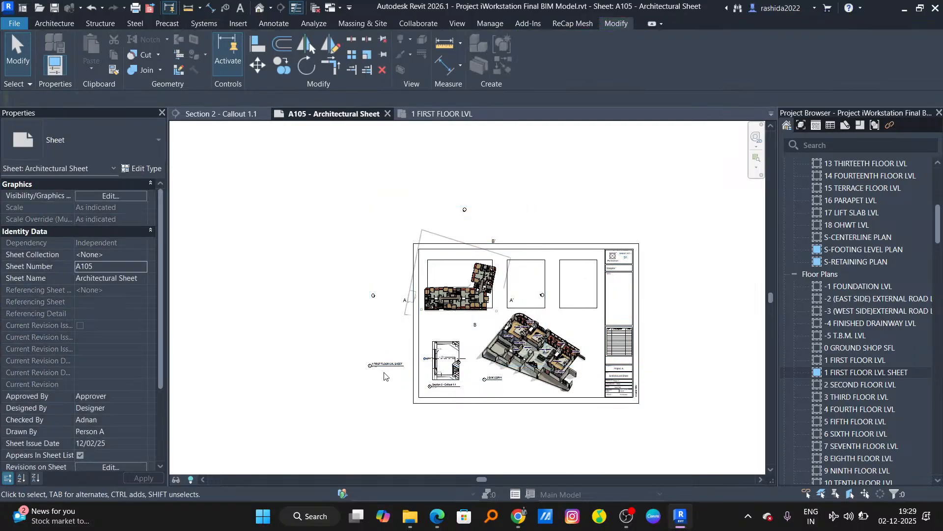
Step: Move the 1 FIRST FLOOR LVL SHEET view title directly beneath the plan drawing, aligned with its left edge
{"action": "left_click", "coordinate": [379, 365]}
{"action": "left_click_drag", "start_coordinate": [380, 365], "coordinate": [434, 318]}
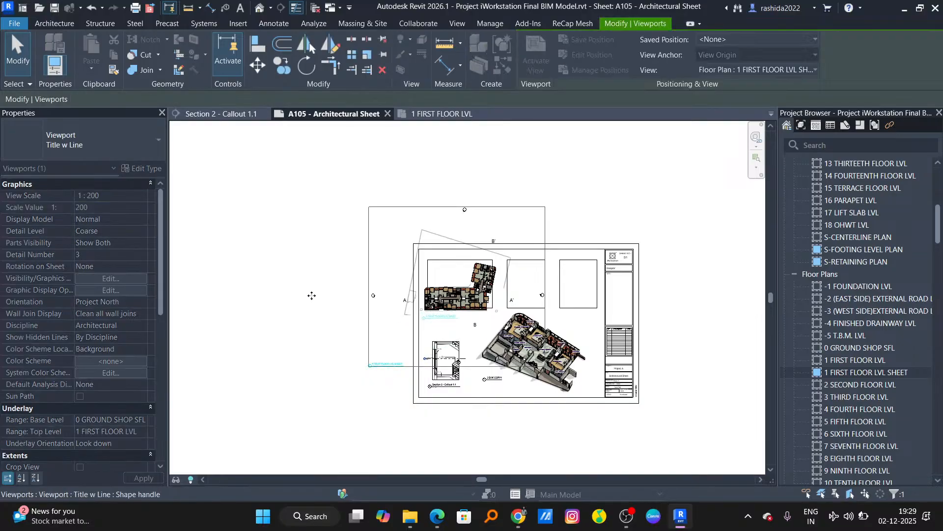
{"action": "left_click", "coordinate": [374, 293]}
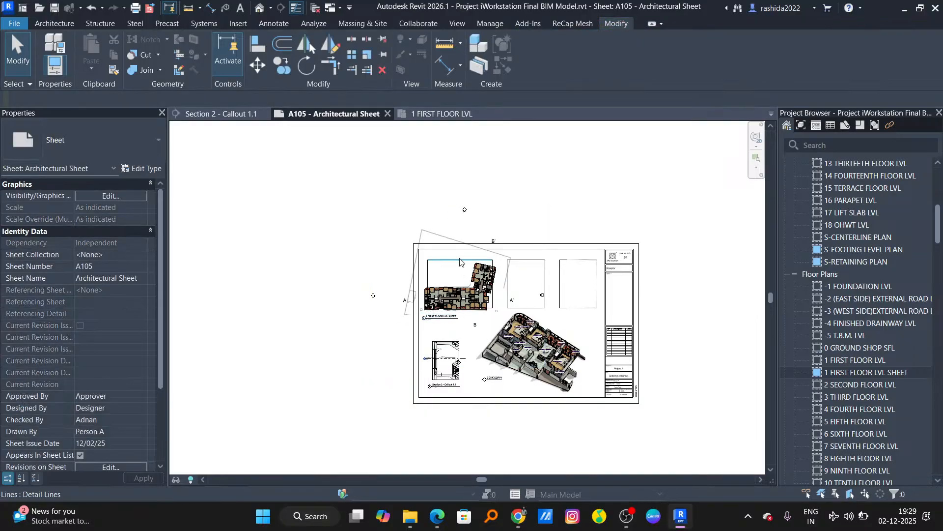
Step: Activate the placed first floor plan view and temporarily hide the elevation marker lying outside the sheet beside the plan
{"action": "left_click", "coordinate": [376, 305]}
{"action": "double_click", "coordinate": [383, 339]}
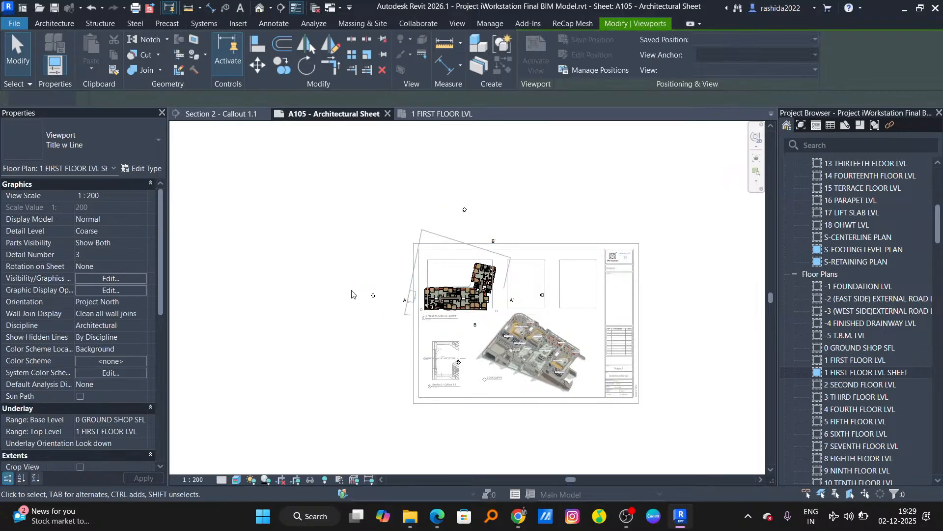
{"action": "scroll", "coordinate": [403, 295], "scroll_direction": "up", "scroll_amount": 2}
{"action": "left_click_drag", "start_coordinate": [382, 255], "coordinate": [295, 362]}
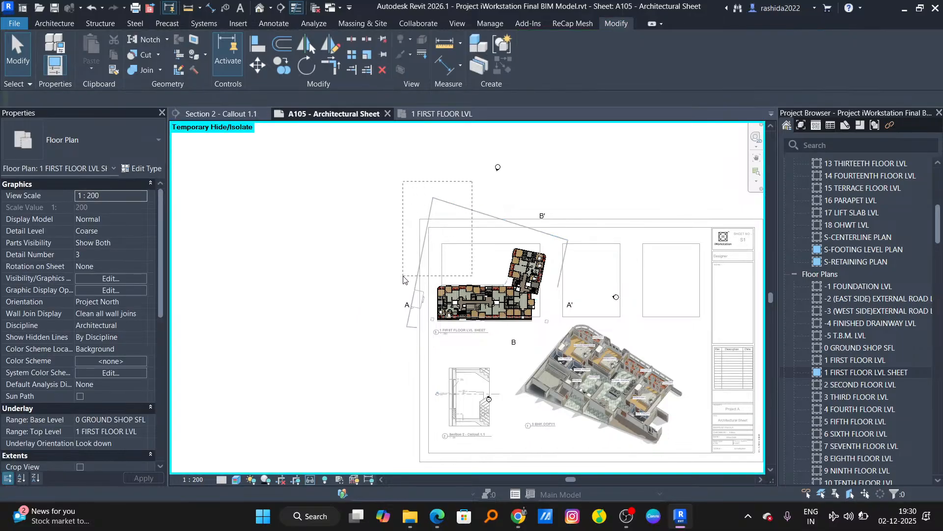
Step: Temporarily hide the boundary lines, the remaining elevation marker and the A, A', B and B' section labels around the first floor plan
{"action": "key", "text": "Tab"}
{"action": "left_click", "coordinate": [496, 216]}
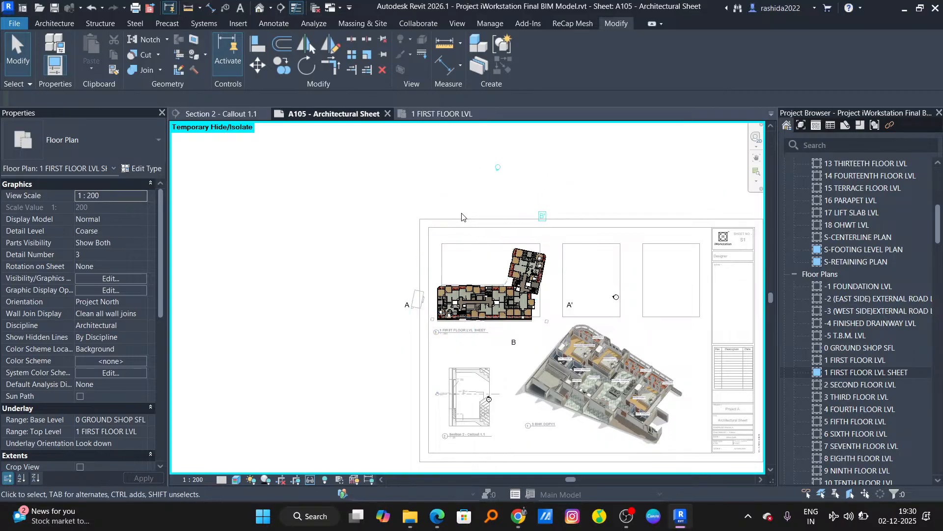
{"action": "left_click_drag", "start_coordinate": [450, 223], "coordinate": [560, 321]}
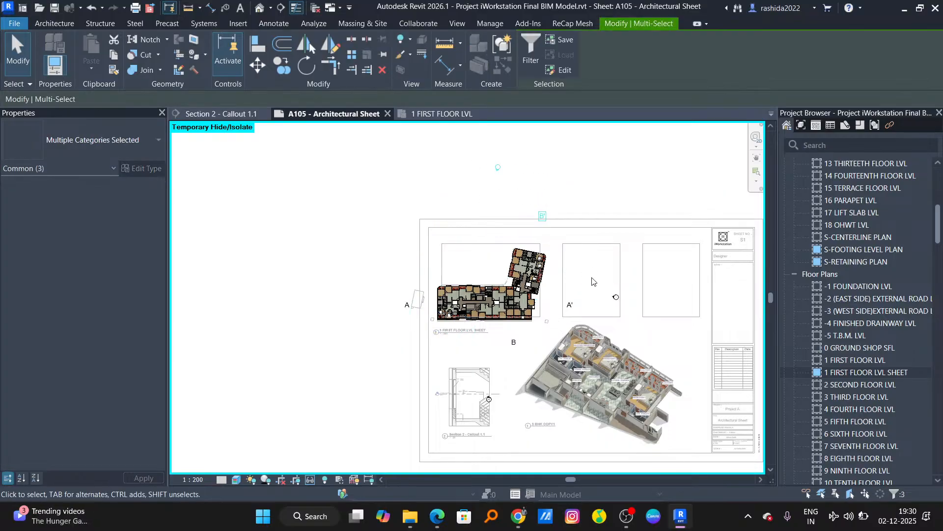
{"action": "left_click", "coordinate": [574, 325]}
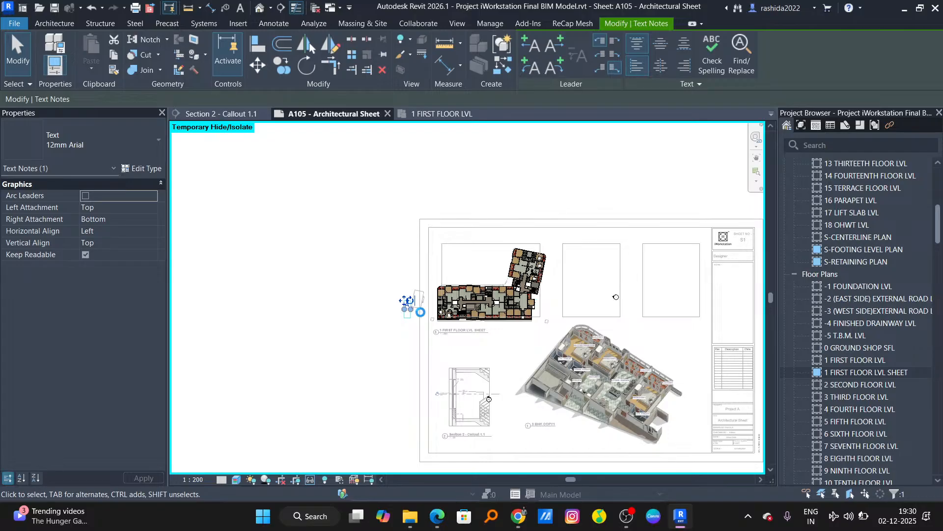
{"action": "left_click", "coordinate": [426, 311]}
Step: Temporarily hide the two doors and the SC 150 floor of the small outlying structure west of the first floor plan
{"action": "scroll", "coordinate": [425, 304], "scroll_direction": "up", "scroll_amount": 3}
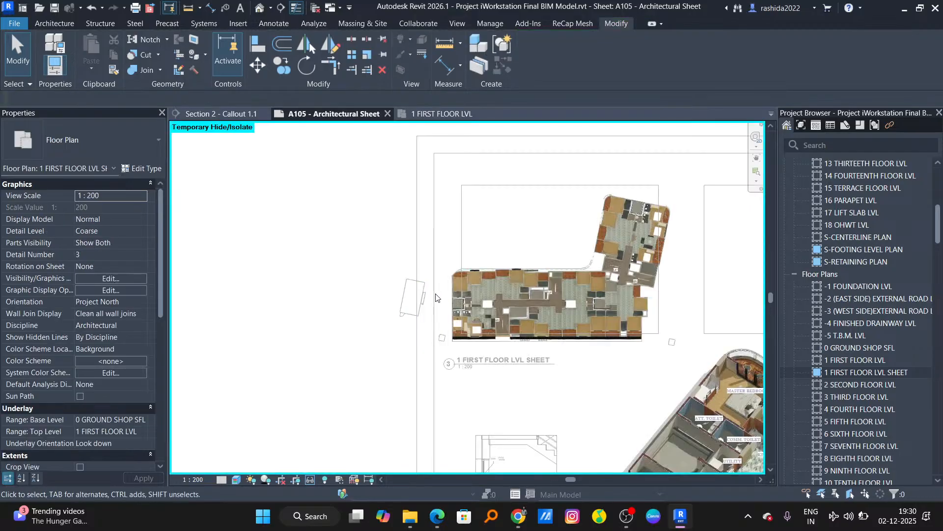
{"action": "scroll", "coordinate": [432, 285], "scroll_direction": "up", "scroll_amount": 2}
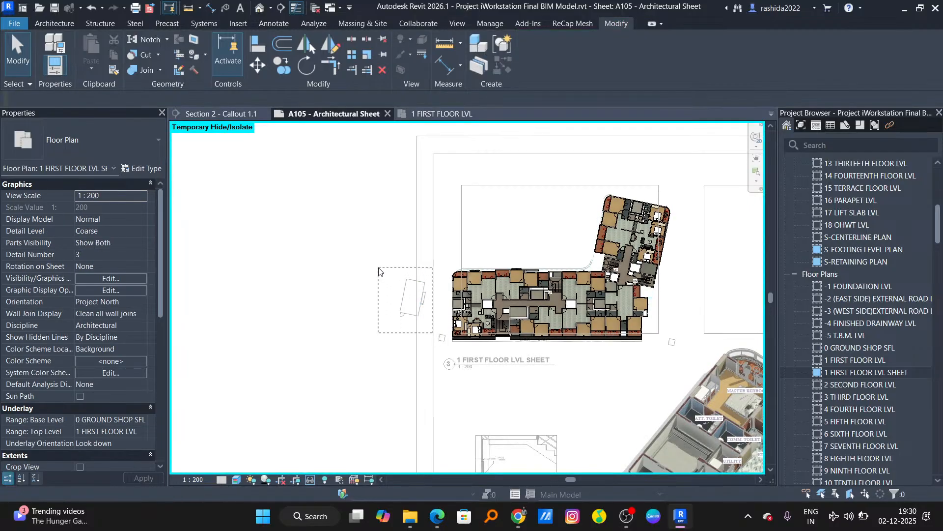
{"action": "left_click_drag", "start_coordinate": [430, 255], "coordinate": [387, 343]}
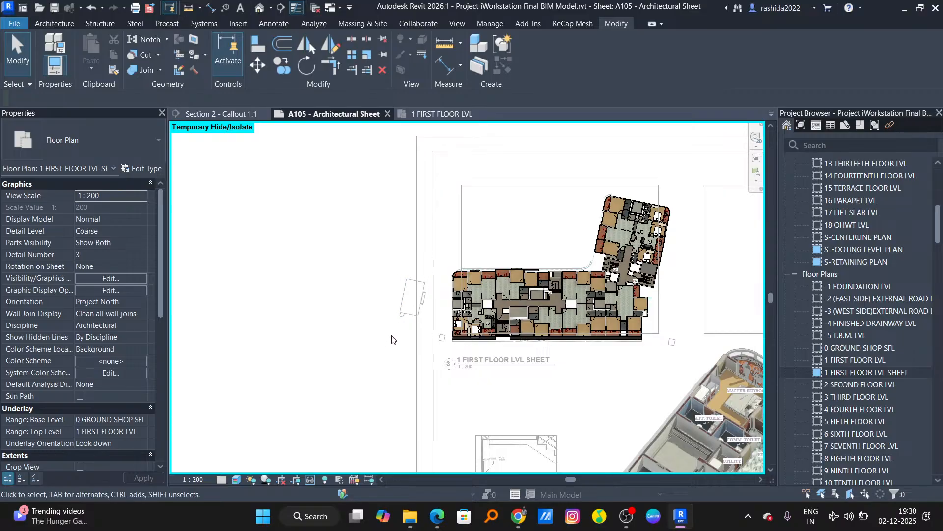
{"action": "left_click_drag", "start_coordinate": [385, 249], "coordinate": [437, 342]}
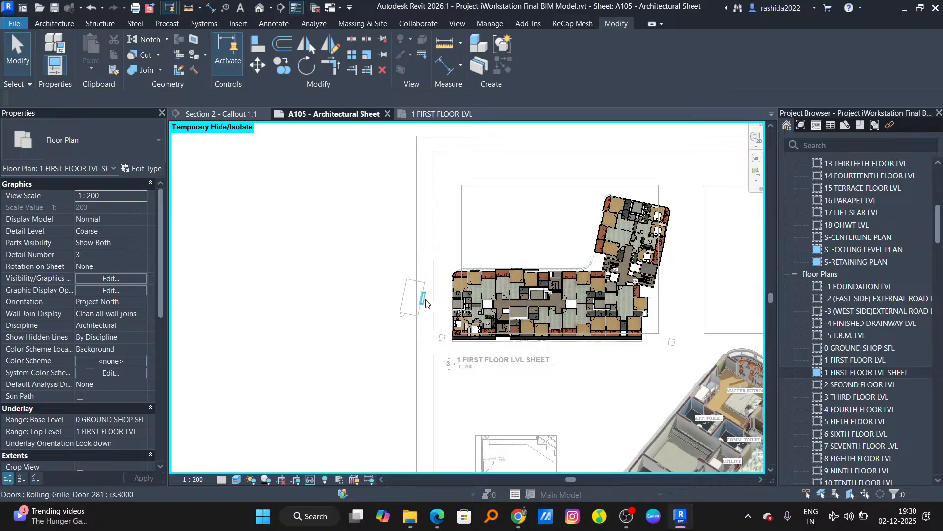
{"action": "left_click", "coordinate": [424, 300]}
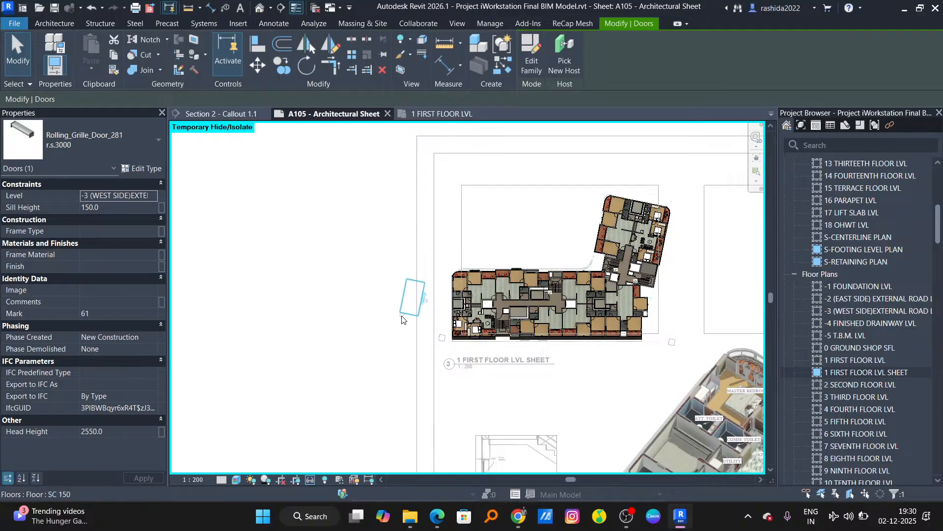
{"action": "left_click", "coordinate": [412, 320], "text": "ctrl"}
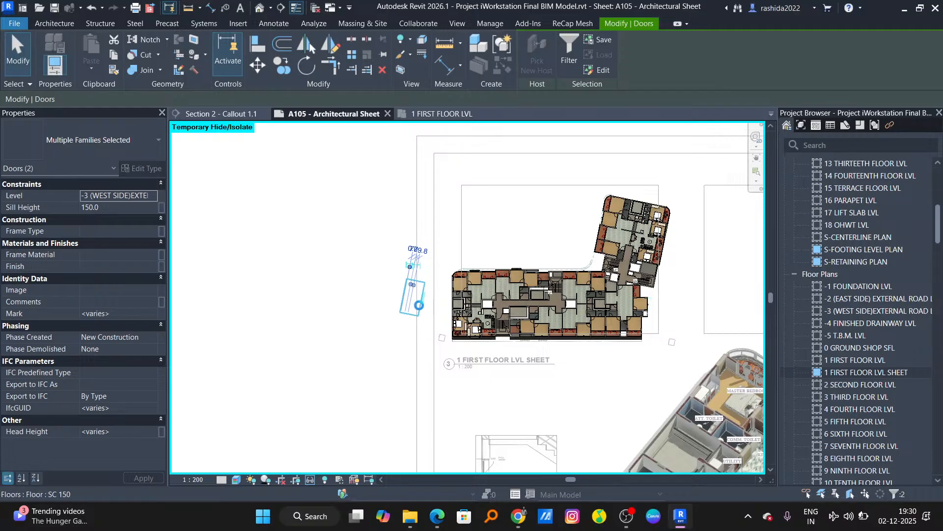
{"action": "key", "text": "Escape"}
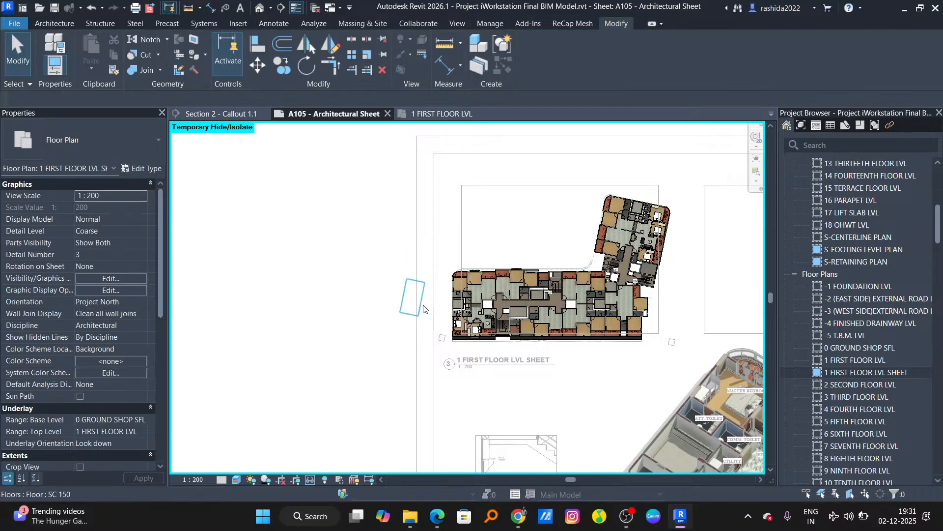
{"action": "left_click", "coordinate": [424, 308]}
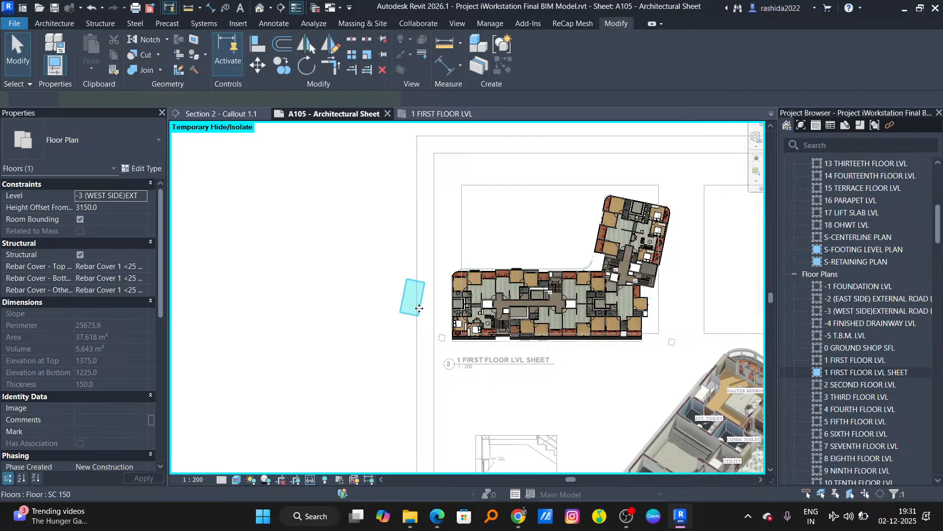
{"action": "left_click", "coordinate": [441, 338]}
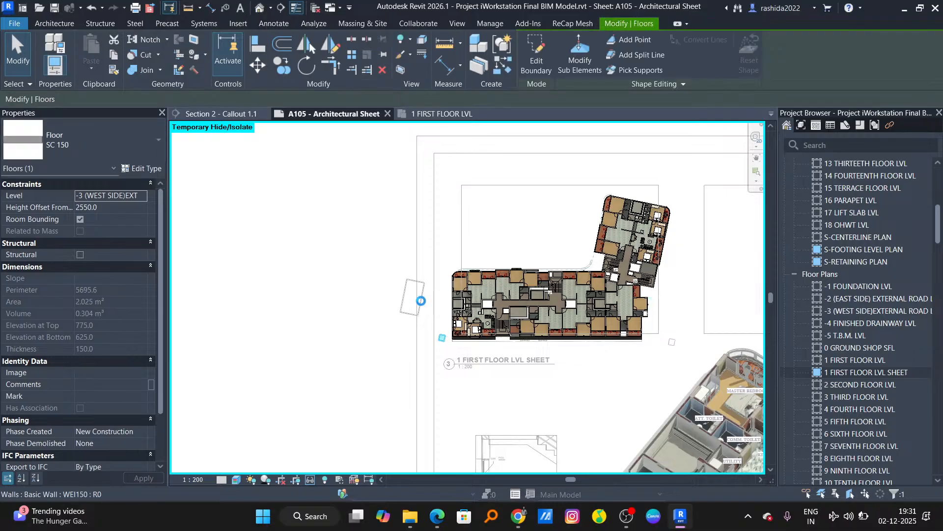
Step: Remove the remaining WEI150 walls of the small outlying structure from the first floor plan view one by one
{"action": "left_click", "coordinate": [421, 300]}
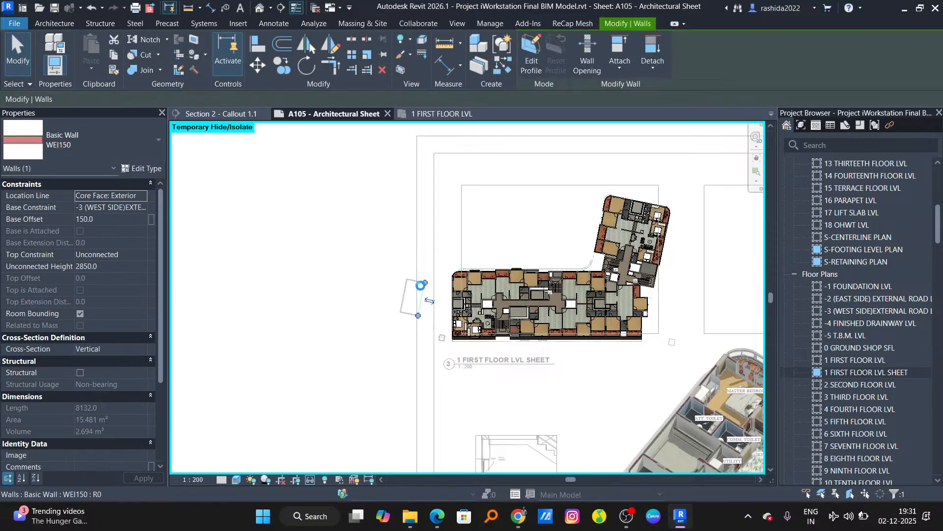
{"action": "key", "text": "Delete"}
{"action": "left_click", "coordinate": [421, 281]}
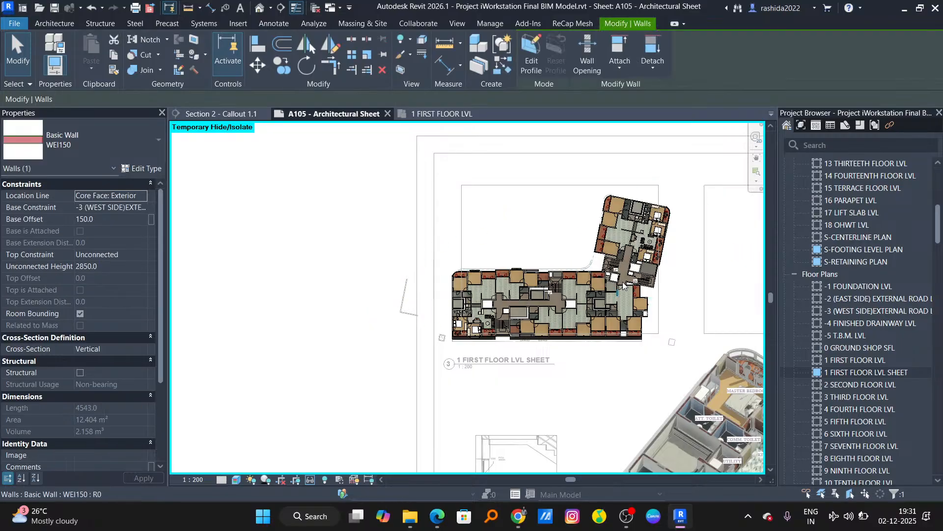
{"action": "key", "text": "Delete"}
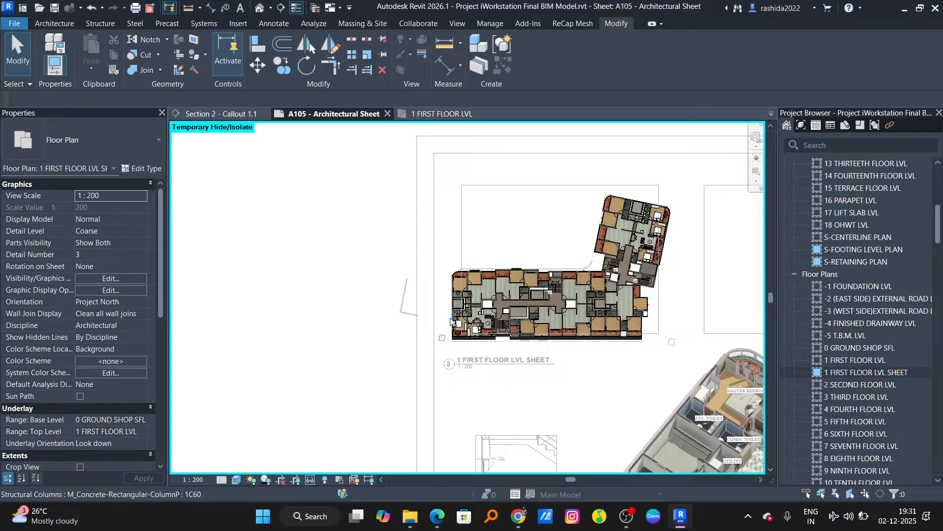
{"action": "left_click", "coordinate": [412, 317]}
{"action": "left_click", "coordinate": [411, 315]}
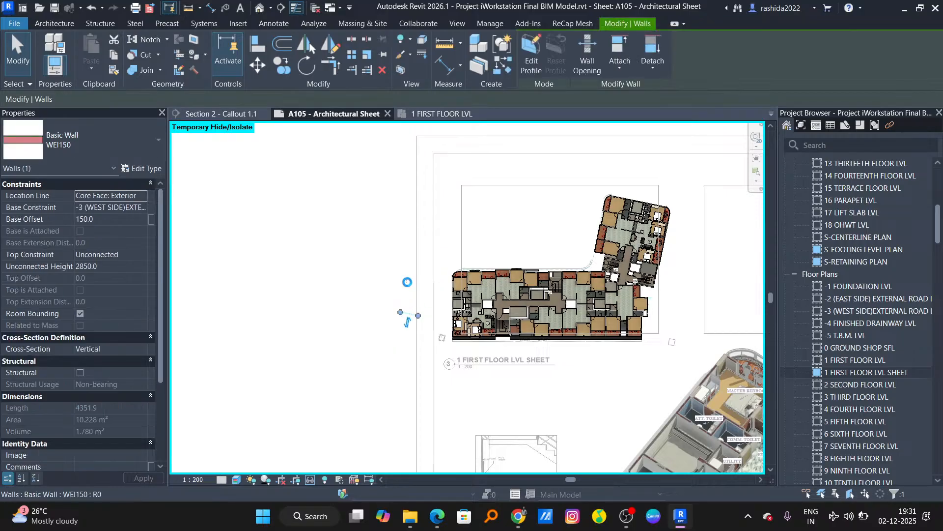
{"action": "left_click", "coordinate": [408, 284]}
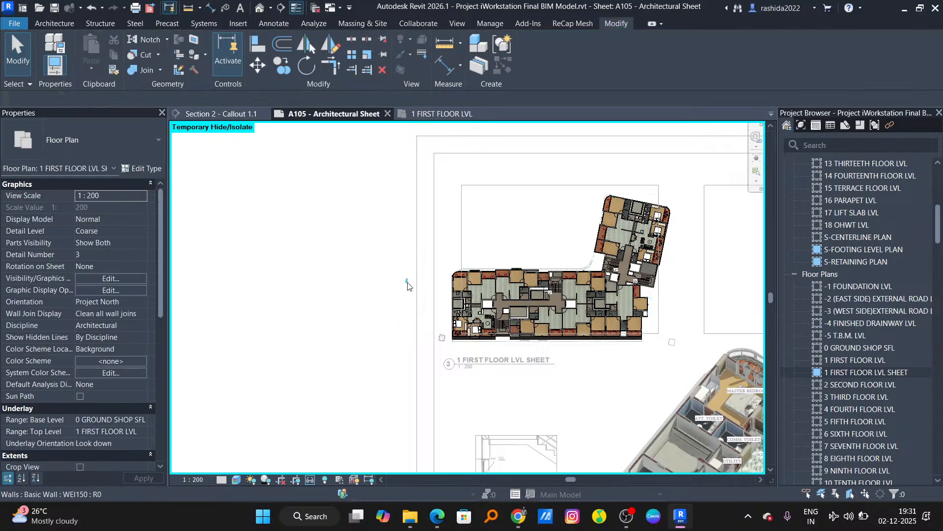
{"action": "left_click", "coordinate": [407, 284]}
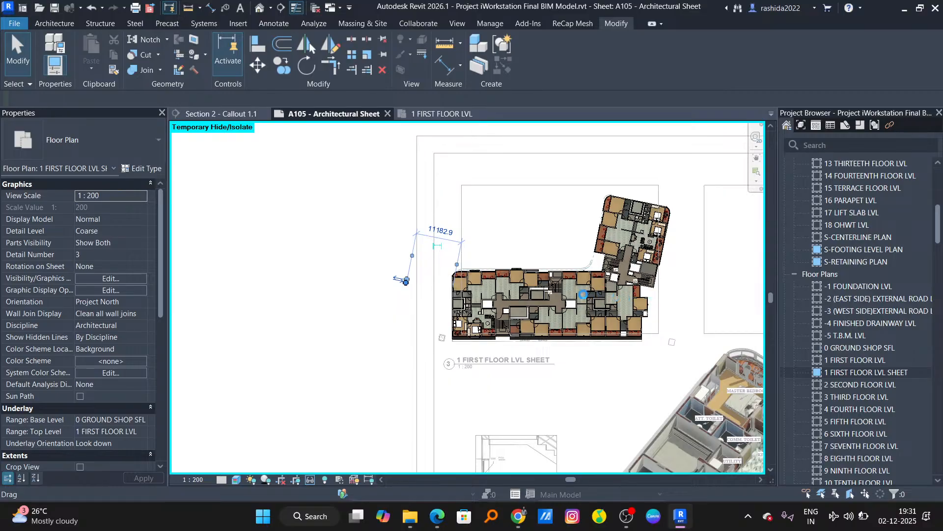
{"action": "scroll", "coordinate": [559, 321], "scroll_direction": "up", "scroll_amount": 2}
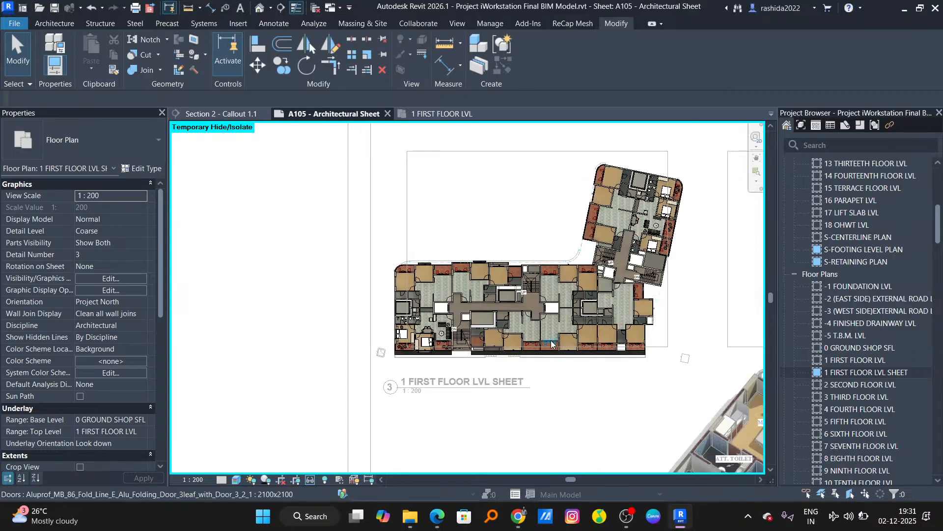
{"action": "scroll", "coordinate": [551, 343], "scroll_direction": "up", "scroll_amount": 2}
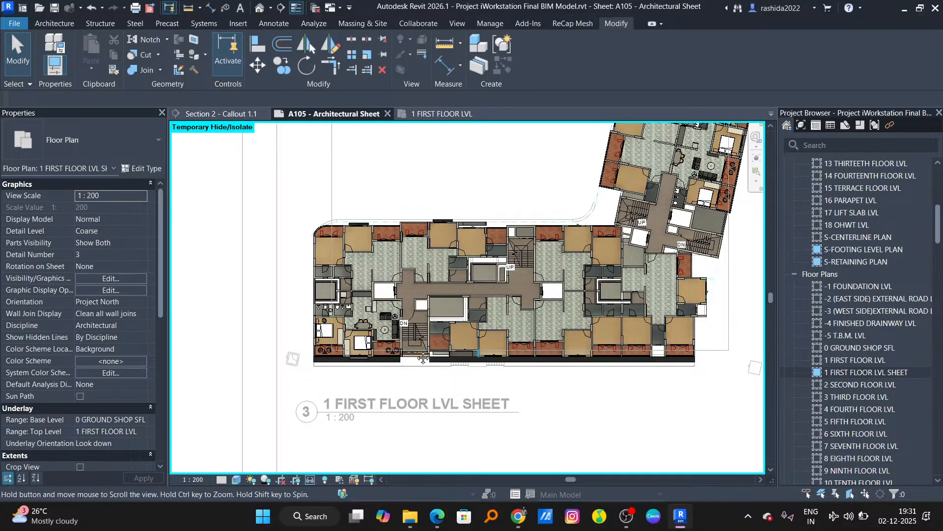
{"action": "middle_click_drag", "start_coordinate": [471, 355], "coordinate": [401, 357]}
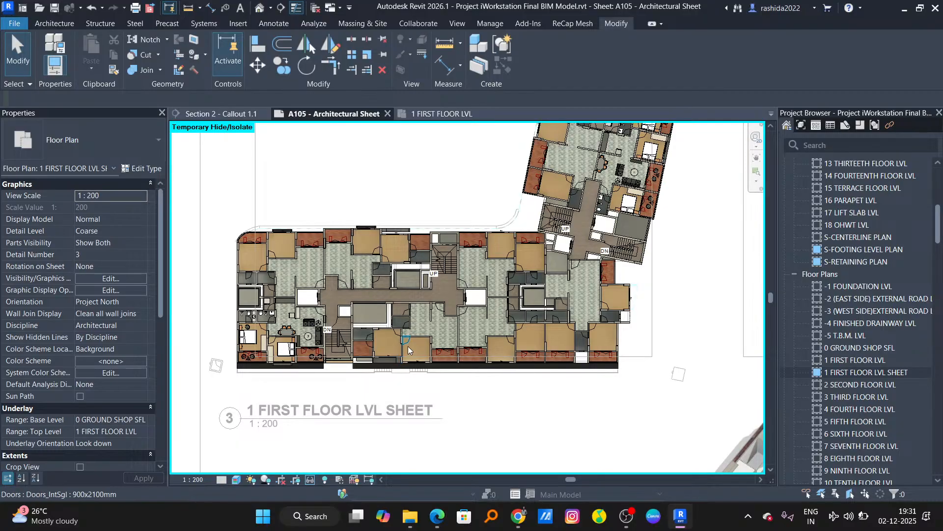
Step: Switch to YouTube Studio in Chrome to check the live stream's status and chat, and return to Revit
{"action": "key", "text": "alt+Tab"}
{"action": "key", "text": "alt+Tab"}
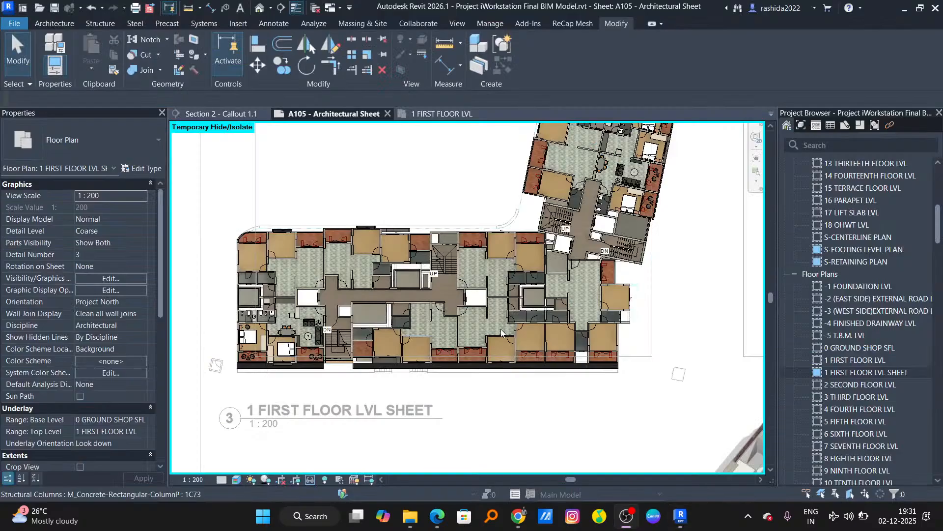
{"action": "key", "text": "alt+Tab"}
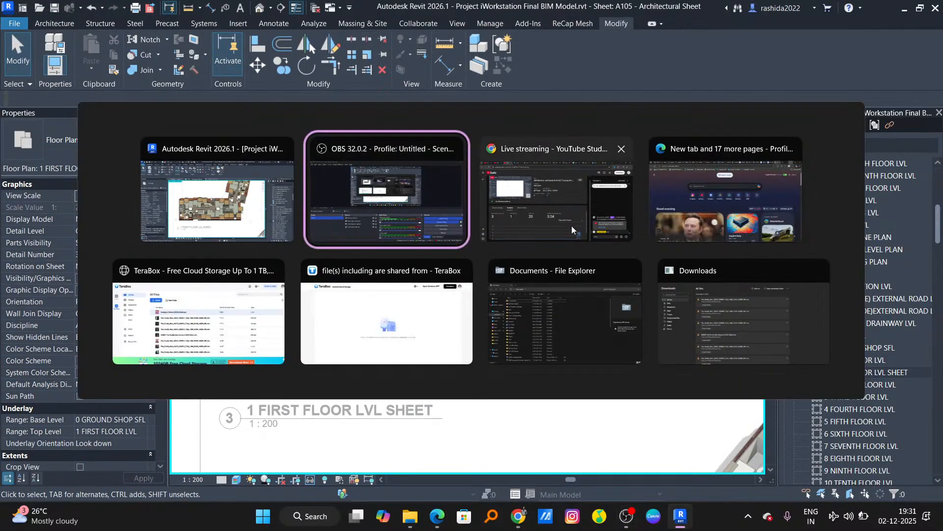
{"action": "key", "text": "alt+Tab"}
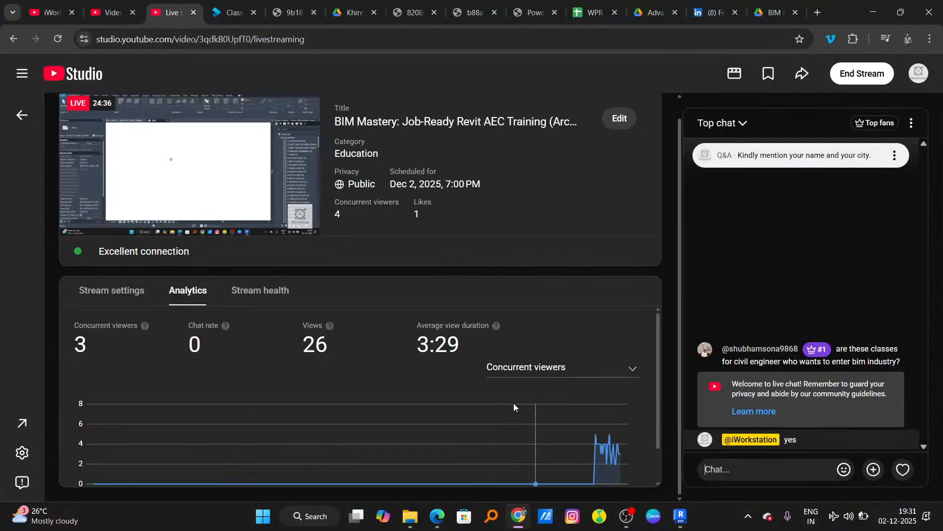
{"action": "left_click", "coordinate": [117, 11]}
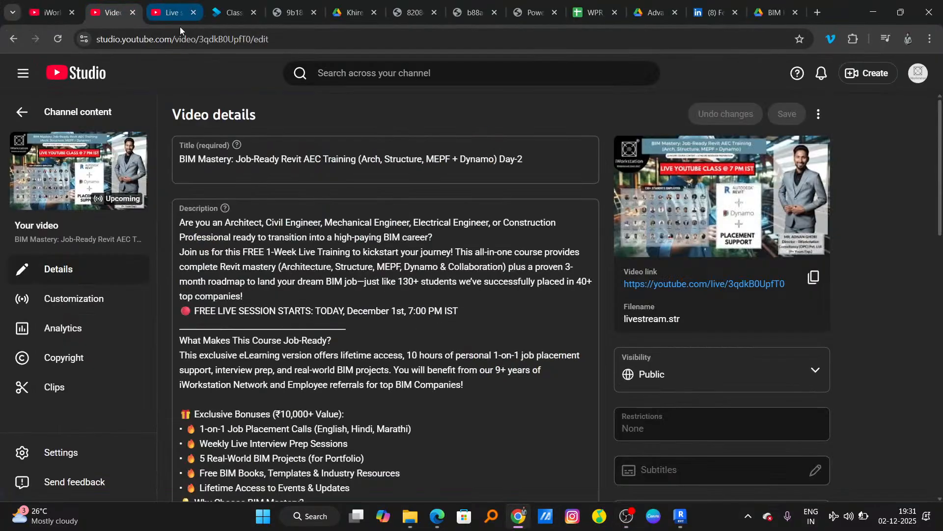
{"action": "left_click", "coordinate": [171, 12]}
{"action": "key", "text": "alt+Tab"}
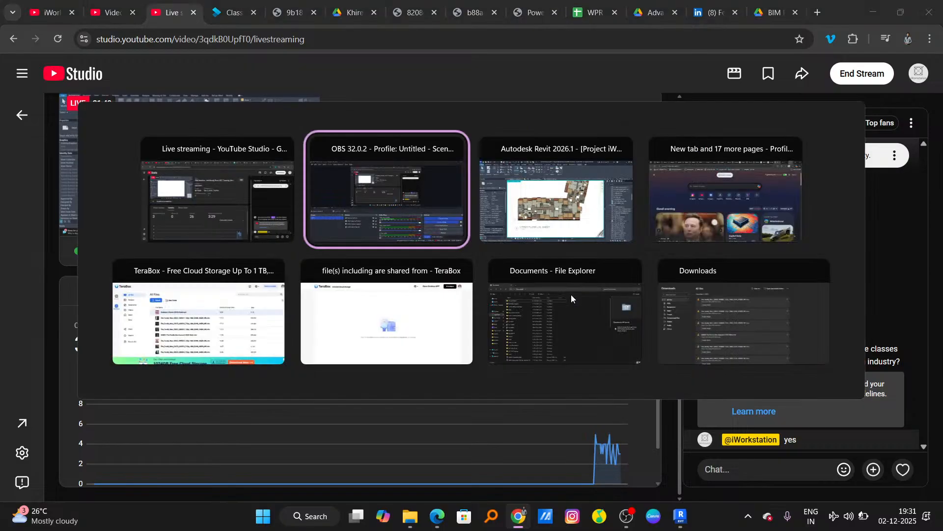
{"action": "key", "text": "alt+Tab"}
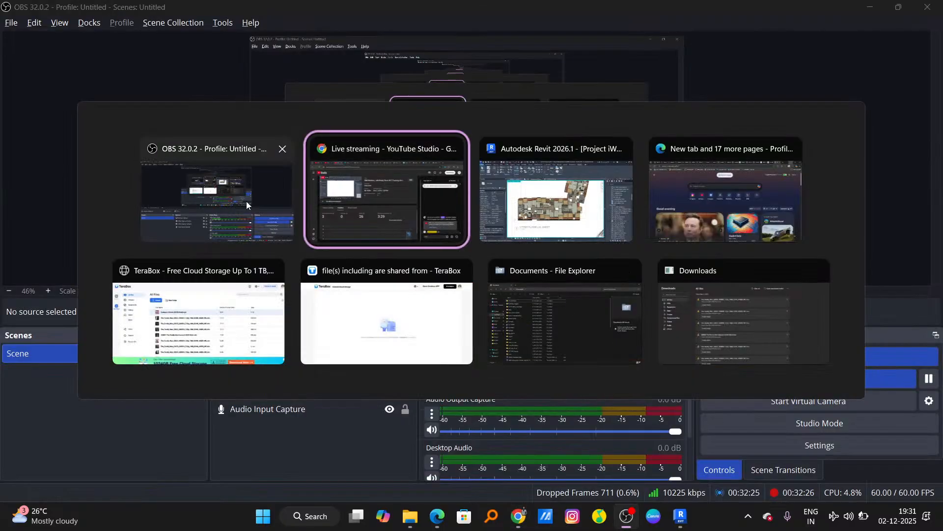
{"action": "left_click", "coordinate": [442, 196]}
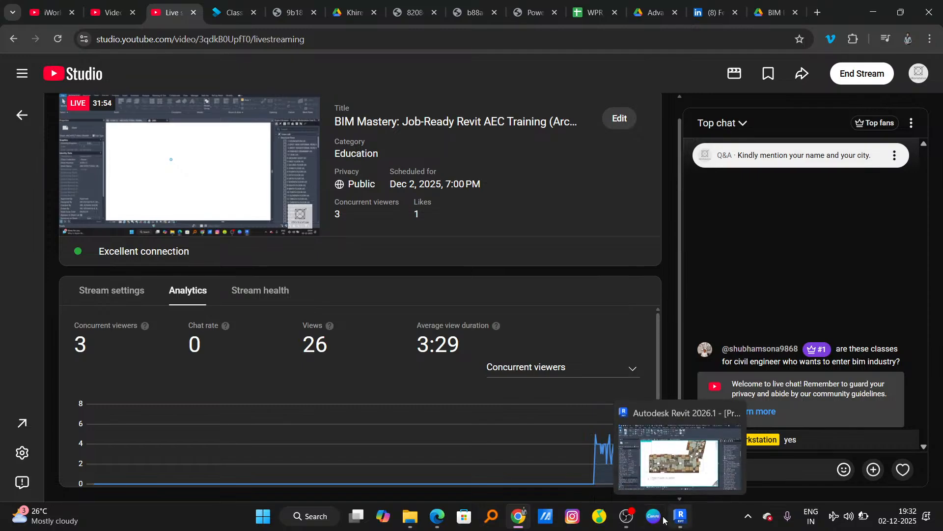
{"action": "mouse_move", "coordinate": [629, 514]}
{"action": "left_click", "coordinate": [681, 516]}
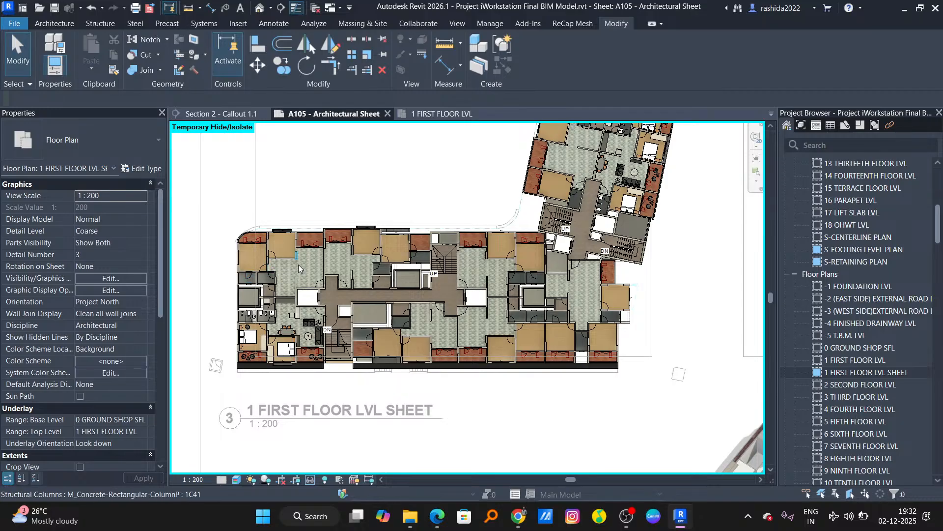
Step: Examine the cleaned-up first floor plan closely across its long wing and its angled wing
{"action": "scroll", "coordinate": [295, 295], "scroll_direction": "up", "scroll_amount": 3}
{"action": "middle_click_drag", "start_coordinate": [317, 297], "coordinate": [374, 327]}
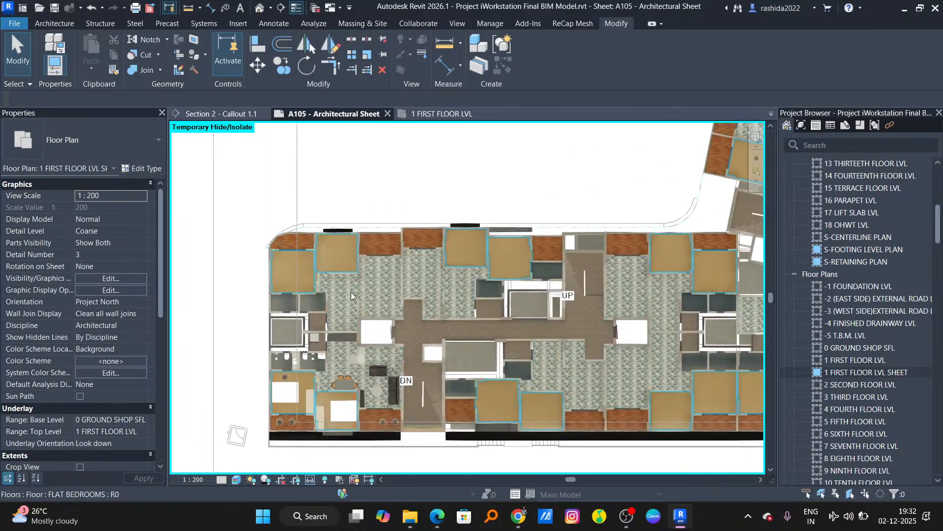
{"action": "middle_click_drag", "start_coordinate": [351, 292], "coordinate": [281, 289]}
{"action": "scroll", "coordinate": [363, 323], "scroll_direction": "down", "scroll_amount": 1}
{"action": "middle_click_drag", "start_coordinate": [299, 336], "coordinate": [338, 334]}
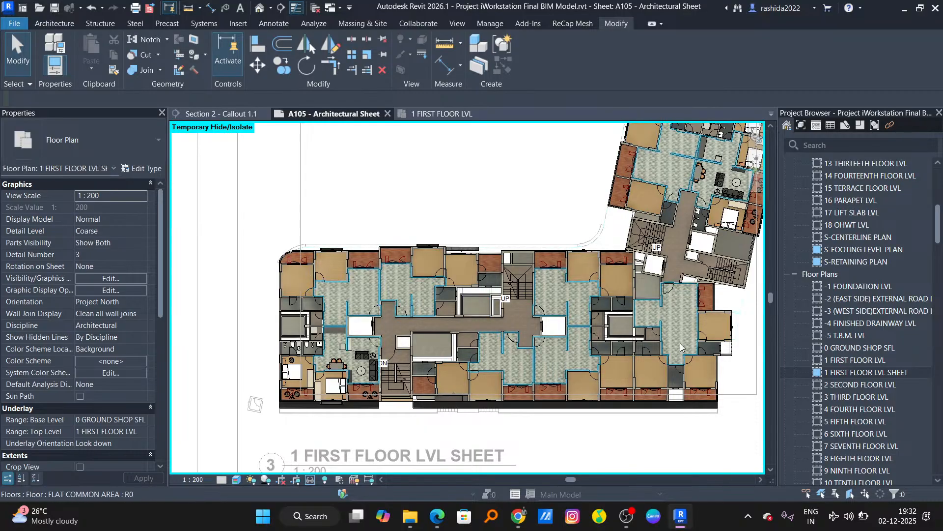
{"action": "middle_click_drag", "start_coordinate": [590, 244], "coordinate": [514, 313]}
{"action": "middle_click_drag", "start_coordinate": [604, 230], "coordinate": [524, 265]}
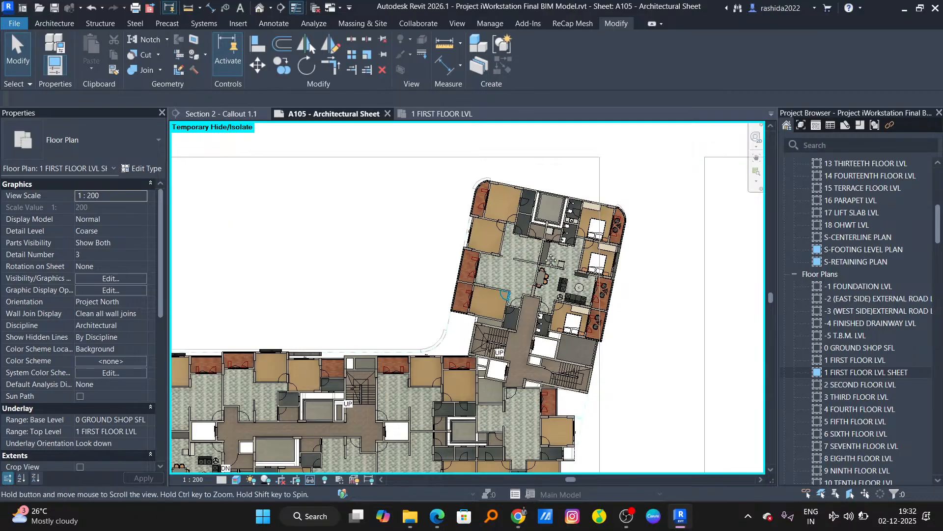
{"action": "middle_click_drag", "start_coordinate": [586, 371], "coordinate": [641, 314]}
{"action": "scroll", "coordinate": [650, 384], "scroll_direction": "down", "scroll_amount": 3}
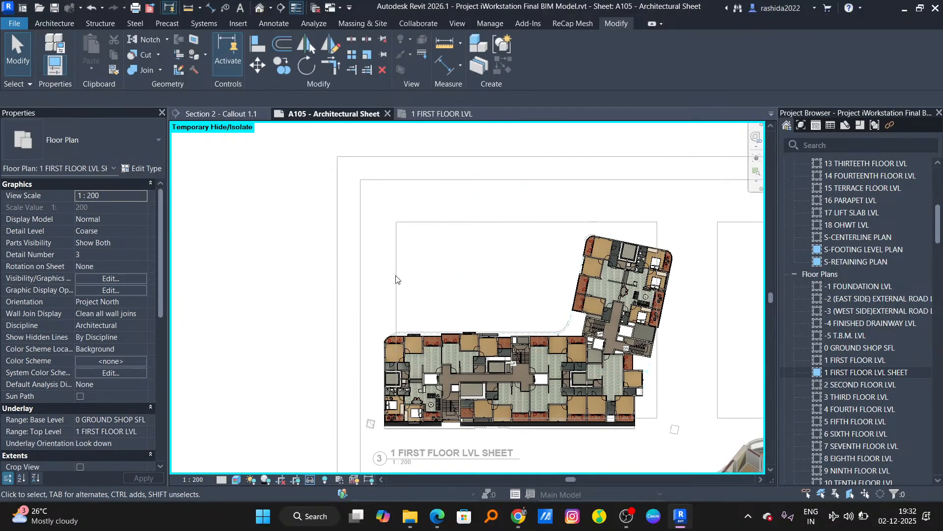
{"action": "scroll", "coordinate": [447, 376], "scroll_direction": "down", "scroll_amount": 1}
{"action": "middle_click_drag", "start_coordinate": [453, 374], "coordinate": [365, 309]}
{"action": "left_click", "coordinate": [273, 24]}
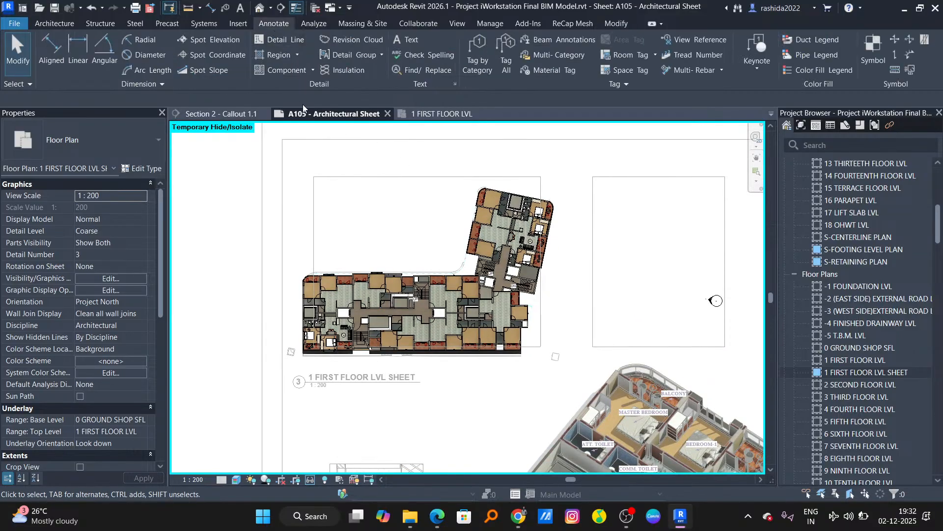
{"action": "left_click", "coordinate": [78, 58]}
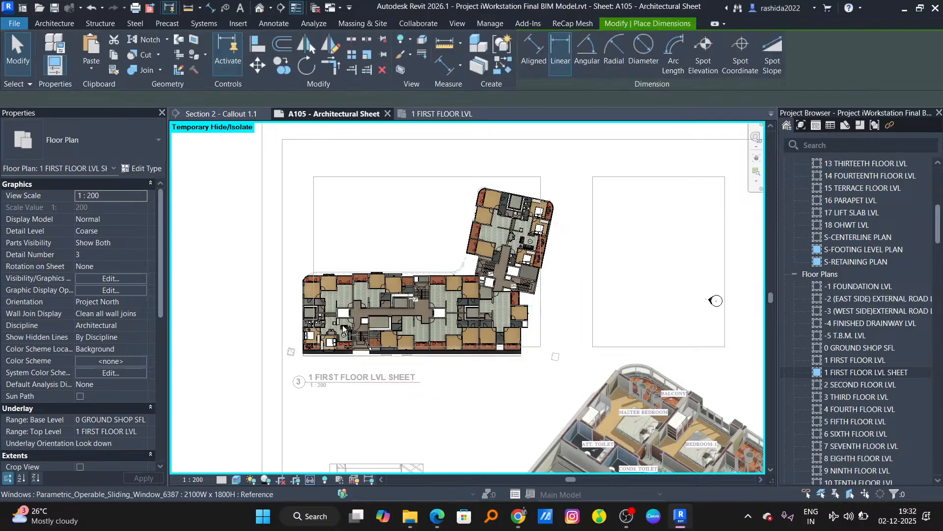
{"action": "scroll", "coordinate": [311, 384], "scroll_direction": "up", "scroll_amount": 2}
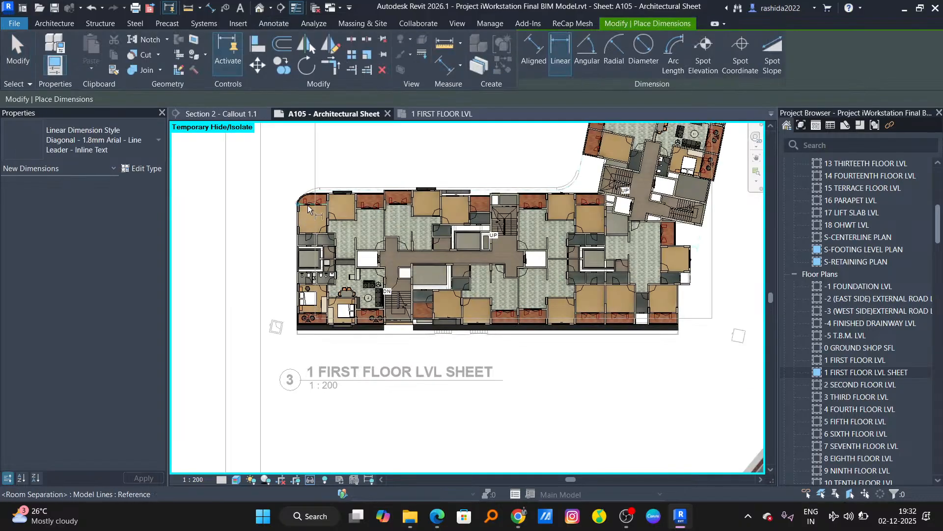
{"action": "middle_click_drag", "start_coordinate": [444, 267], "coordinate": [456, 314]}
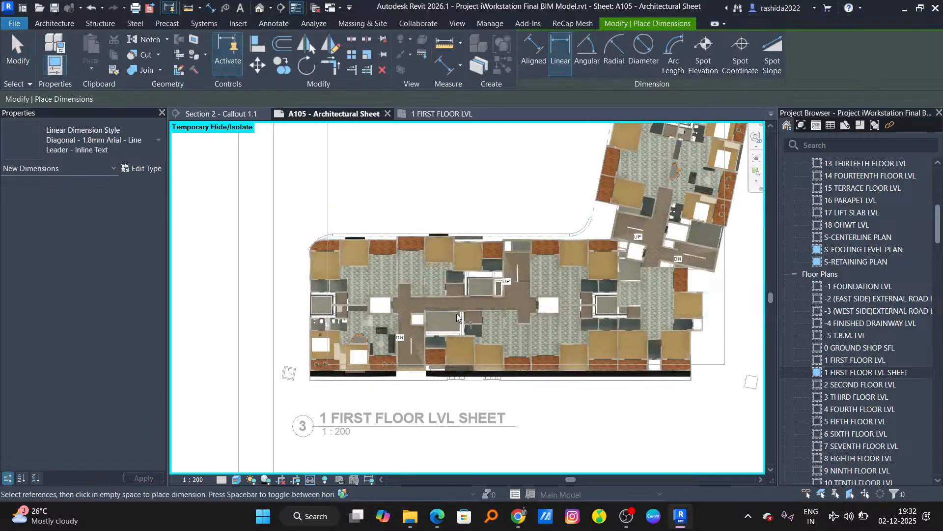
{"action": "key", "text": "Escape"}
Step: Examine the furnished flat at the long wing's south-west corner and the entrance door beside its staircase
{"action": "scroll", "coordinate": [325, 317], "scroll_direction": "up", "scroll_amount": 2}
{"action": "middle_click_drag", "start_coordinate": [320, 330], "coordinate": [280, 264]}
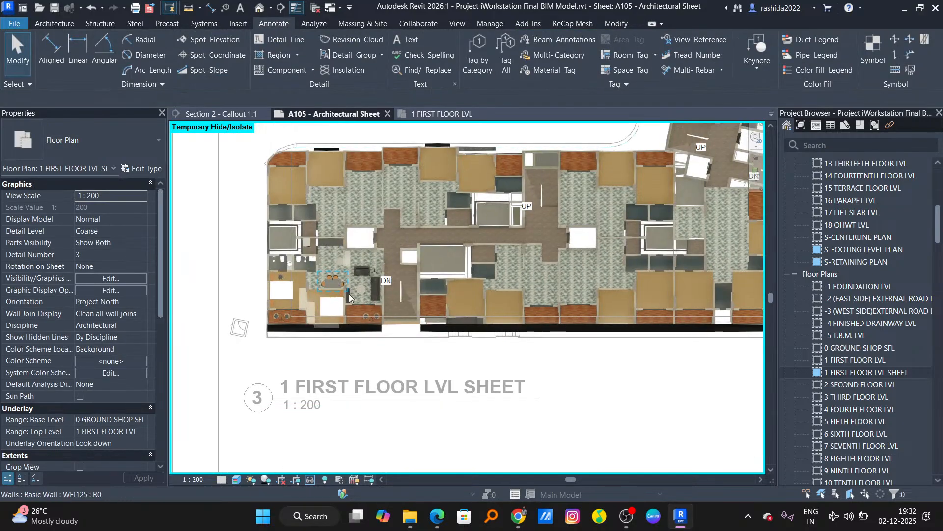
{"action": "scroll", "coordinate": [347, 301], "scroll_direction": "up", "scroll_amount": 2}
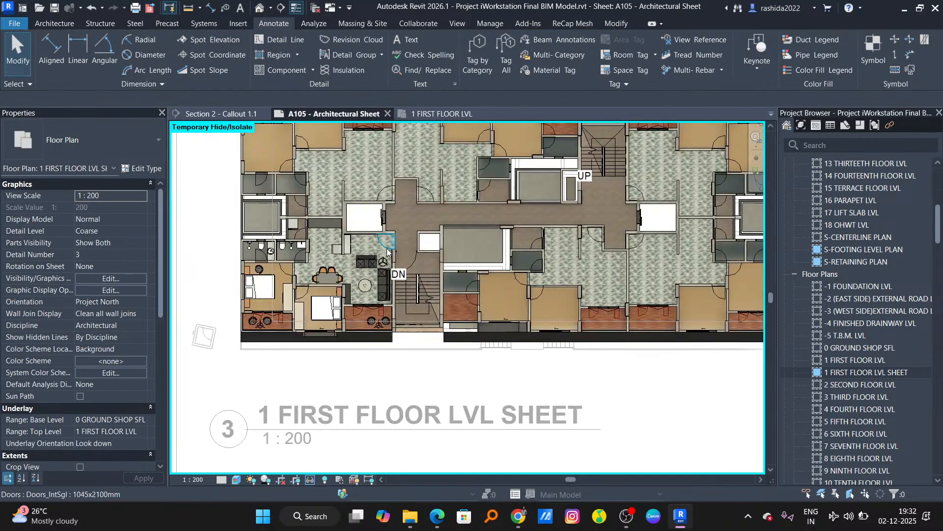
{"action": "left_click", "coordinate": [404, 245]}
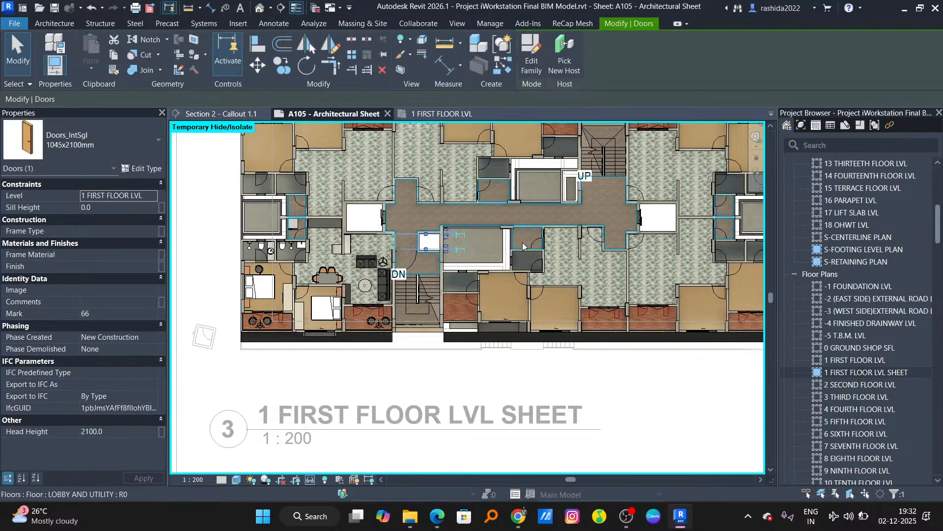
{"action": "scroll", "coordinate": [402, 254], "scroll_direction": "up", "scroll_amount": 1}
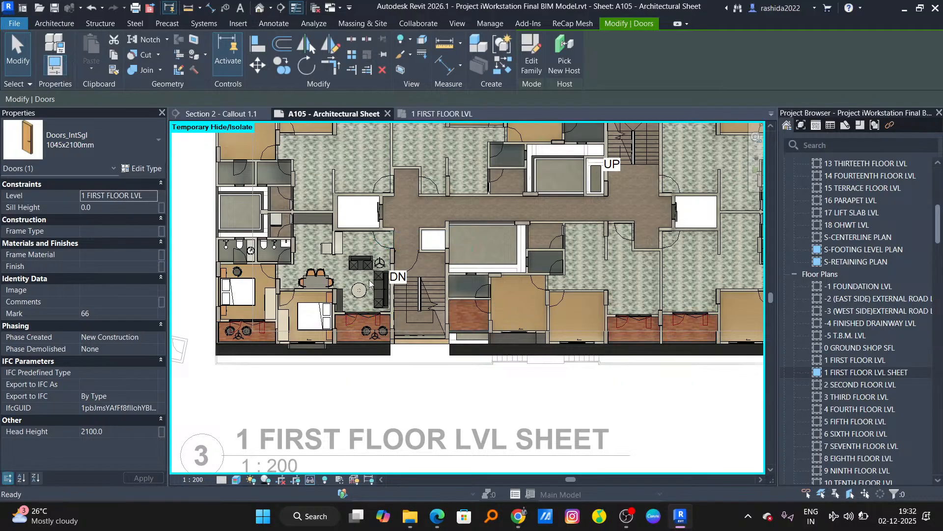
{"action": "key", "text": "Escape"}
{"action": "mouse_move", "coordinate": [356, 268]}
{"action": "middle_mouse_down"}
{"action": "mouse_move", "coordinate": [418, 309]}
{"action": "mouse_move", "coordinate": [403, 328]}
{"action": "mouse_move", "coordinate": [339, 349]}
{"action": "middle_mouse_up"}
{"action": "scroll", "coordinate": [414, 312], "scroll_direction": "down", "scroll_amount": 2}
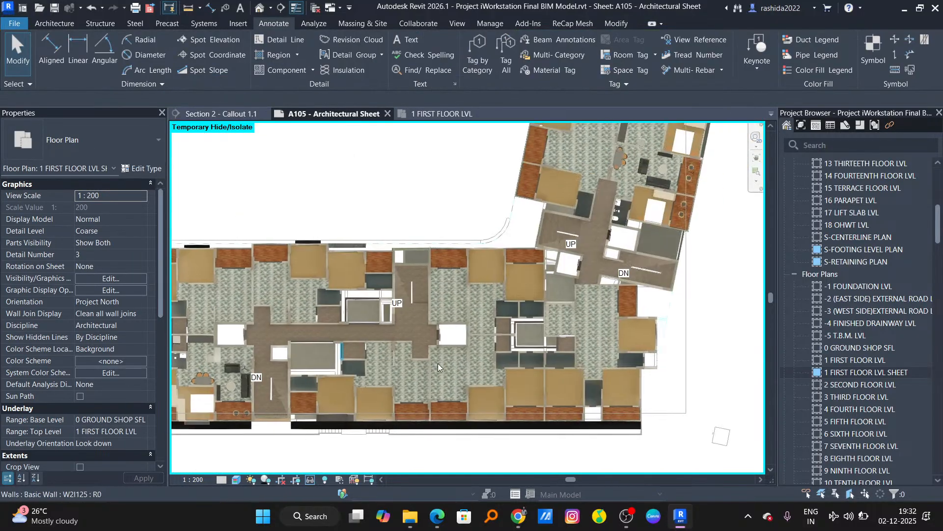
Step: Compare the furnished flat in the angled wing with the one in the long wing and review the whole first floor layout
{"action": "scroll", "coordinate": [555, 160], "scroll_direction": "down", "scroll_amount": 2}
{"action": "middle_click_drag", "start_coordinate": [556, 160], "coordinate": [490, 266]}
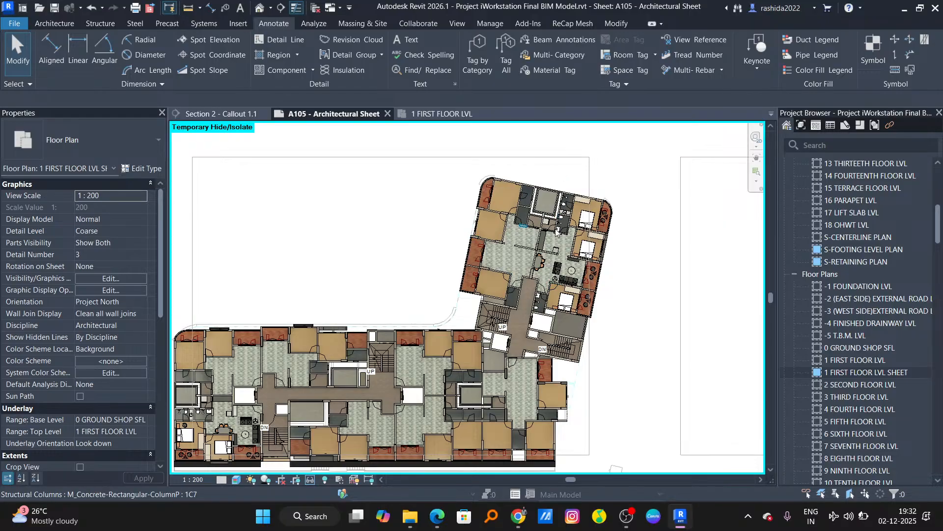
{"action": "scroll", "coordinate": [586, 207], "scroll_direction": "up", "scroll_amount": 2}
{"action": "scroll", "coordinate": [586, 208], "scroll_direction": "down", "scroll_amount": 2}
{"action": "middle_click_drag", "start_coordinate": [221, 442], "coordinate": [429, 319]}
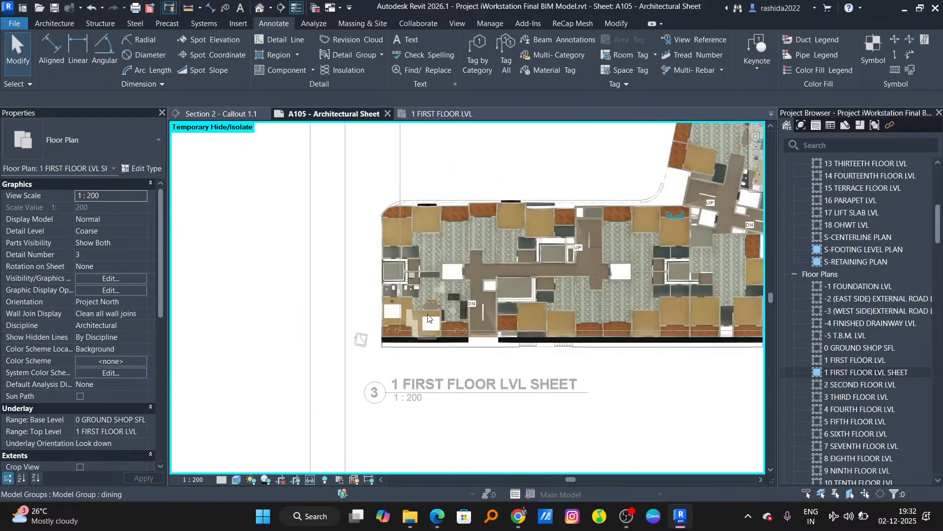
{"action": "scroll", "coordinate": [428, 319], "scroll_direction": "up", "scroll_amount": 2}
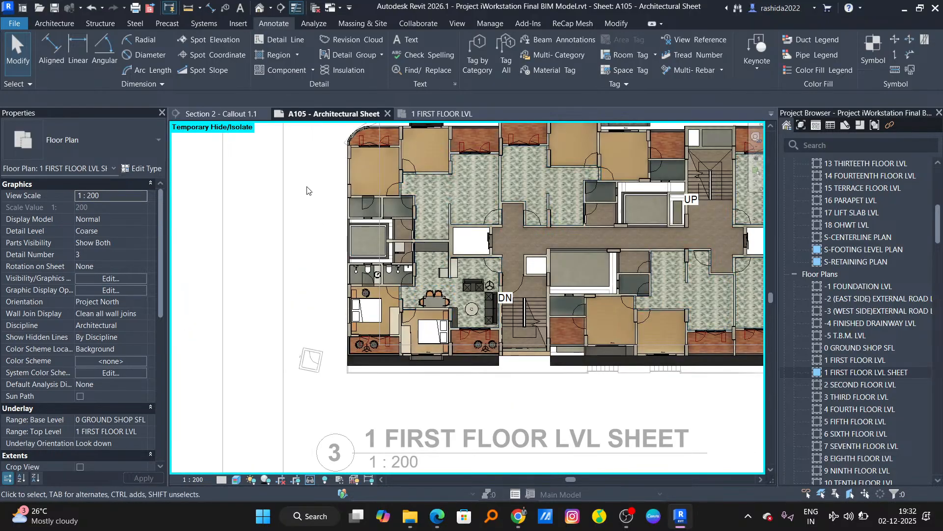
{"action": "scroll", "coordinate": [529, 366], "scroll_direction": "down", "scroll_amount": 3}
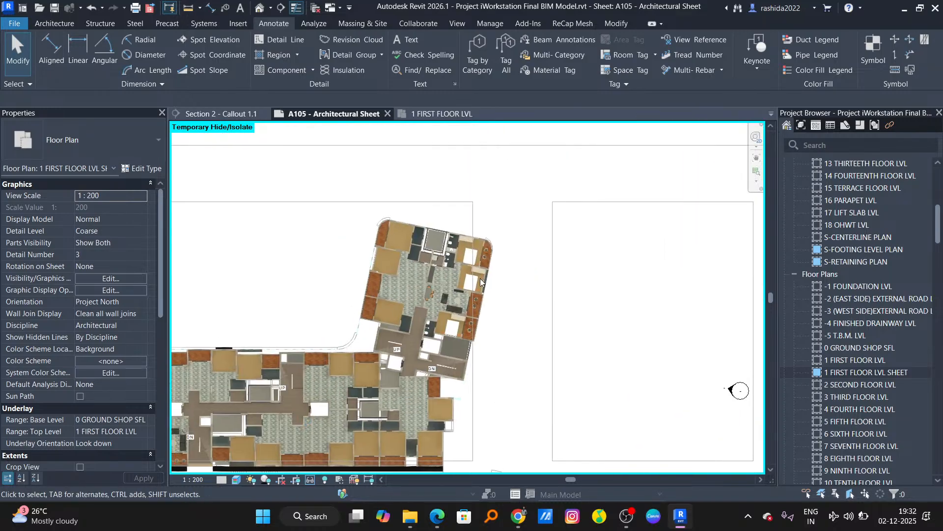
{"action": "scroll", "coordinate": [479, 278], "scroll_direction": "up", "scroll_amount": 2}
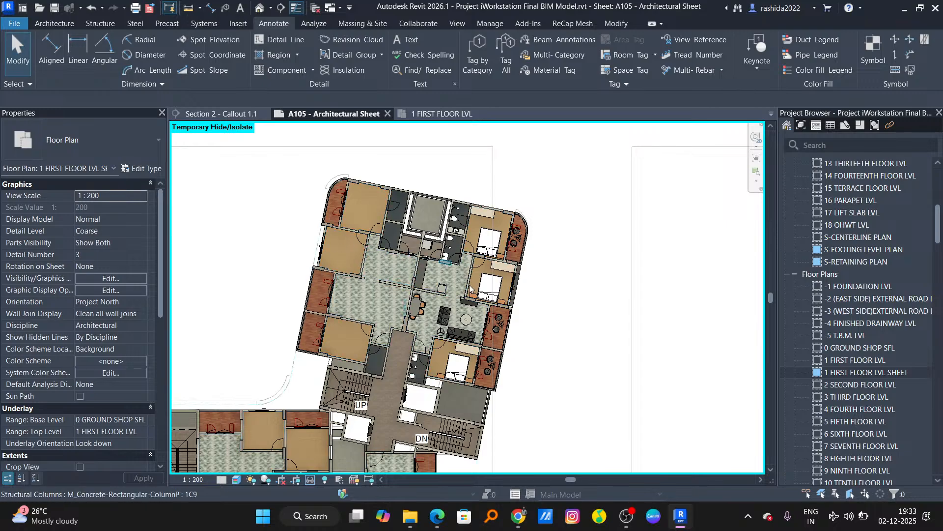
{"action": "scroll", "coordinate": [455, 335], "scroll_direction": "down", "scroll_amount": 1}
{"action": "middle_click_drag", "start_coordinate": [454, 335], "coordinate": [511, 222]}
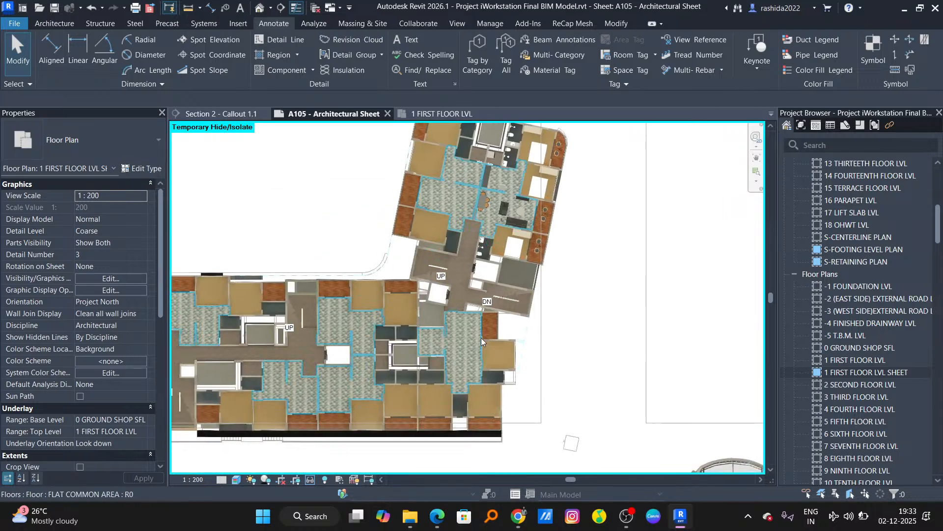
{"action": "scroll", "coordinate": [490, 302], "scroll_direction": "down", "scroll_amount": 2}
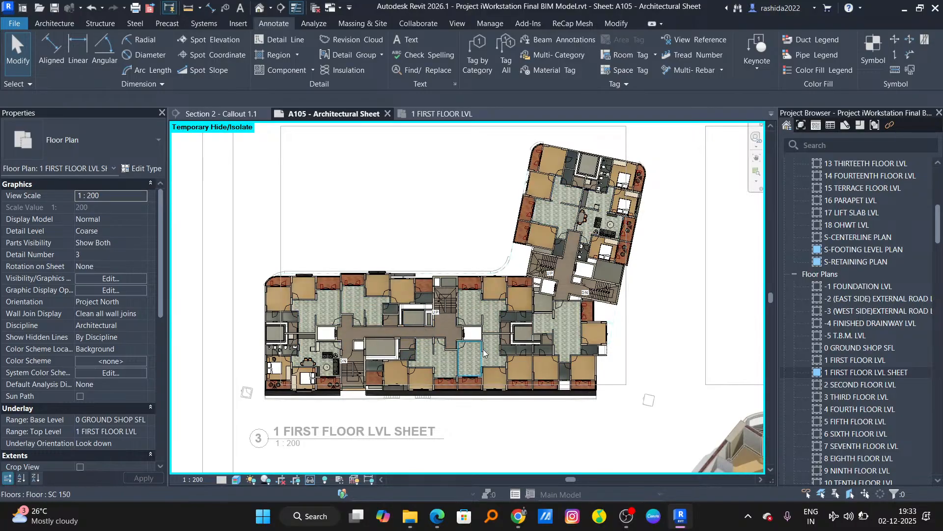
{"action": "scroll", "coordinate": [479, 349], "scroll_direction": "down", "scroll_amount": 1}
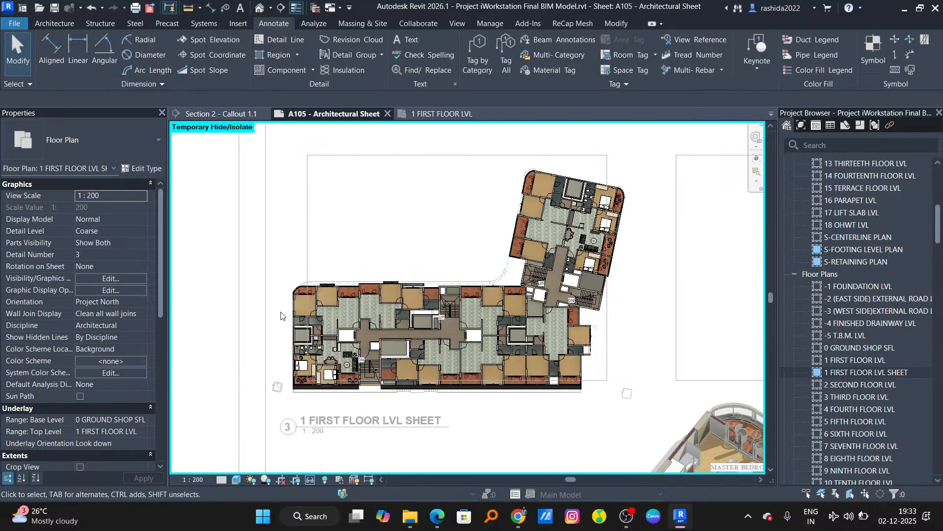
{"action": "scroll", "coordinate": [497, 374], "scroll_direction": "up", "scroll_amount": 2}
{"action": "middle_click_drag", "start_coordinate": [428, 376], "coordinate": [536, 352]}
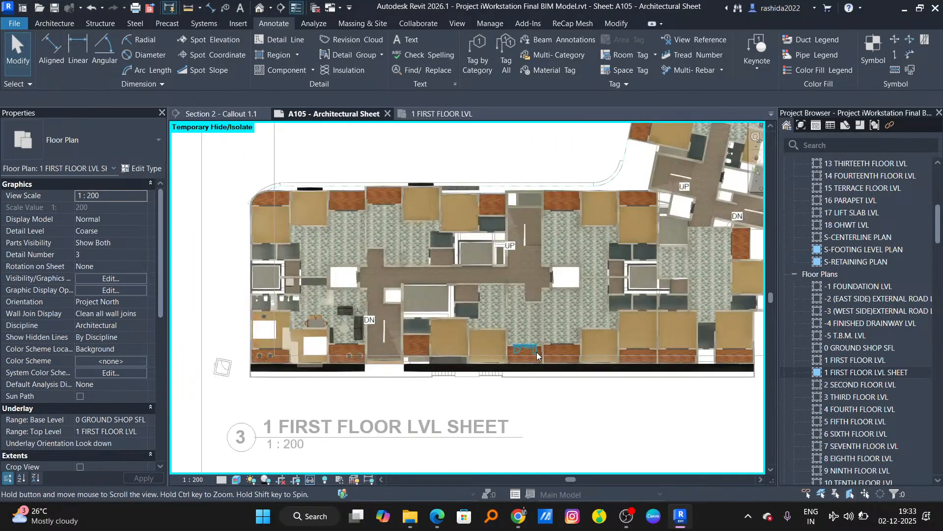
{"action": "middle_click_drag", "start_coordinate": [351, 345], "coordinate": [396, 328]}
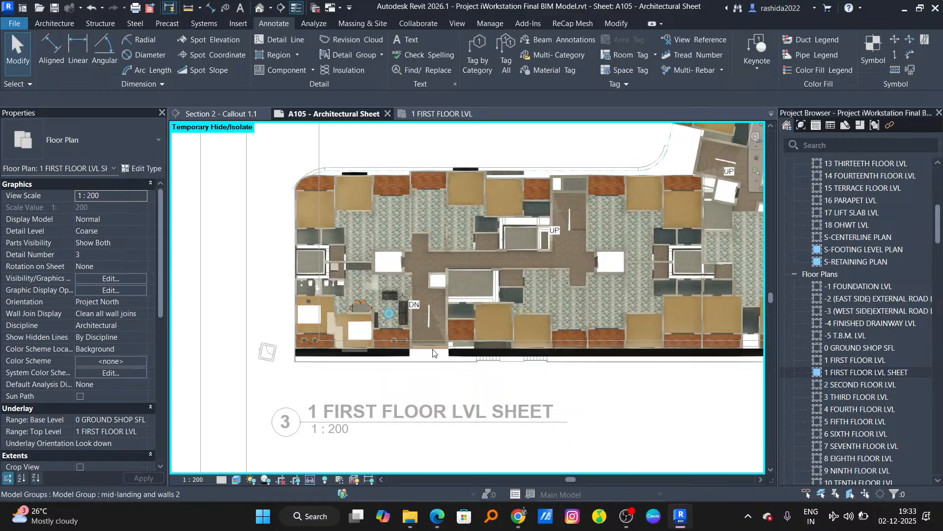
{"action": "scroll", "coordinate": [526, 337], "scroll_direction": "down", "scroll_amount": 2}
{"action": "middle_click_drag", "start_coordinate": [526, 337], "coordinate": [390, 367]}
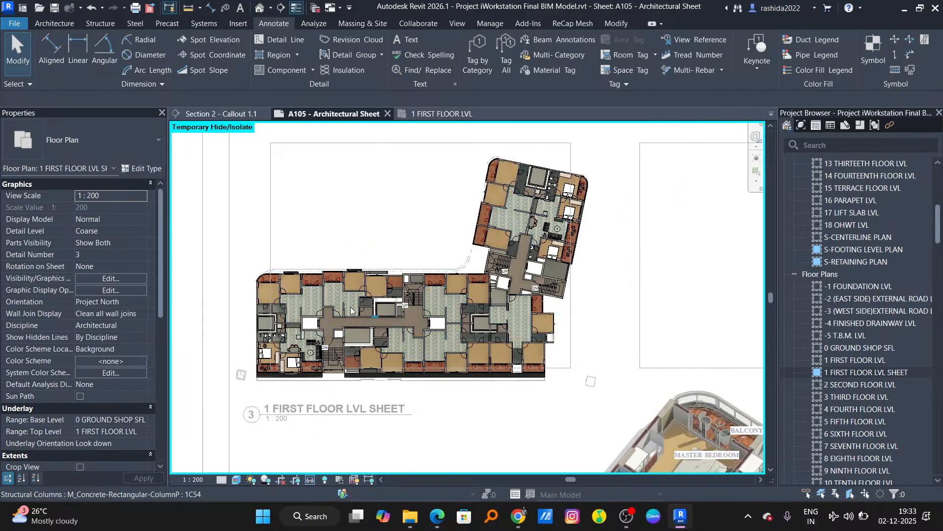
Step: Inspect the angled wing's first-to-second-floor staircase in 3D, enclosed in a selection box and seen from above
{"action": "scroll", "coordinate": [290, 366], "scroll_direction": "up", "scroll_amount": 2}
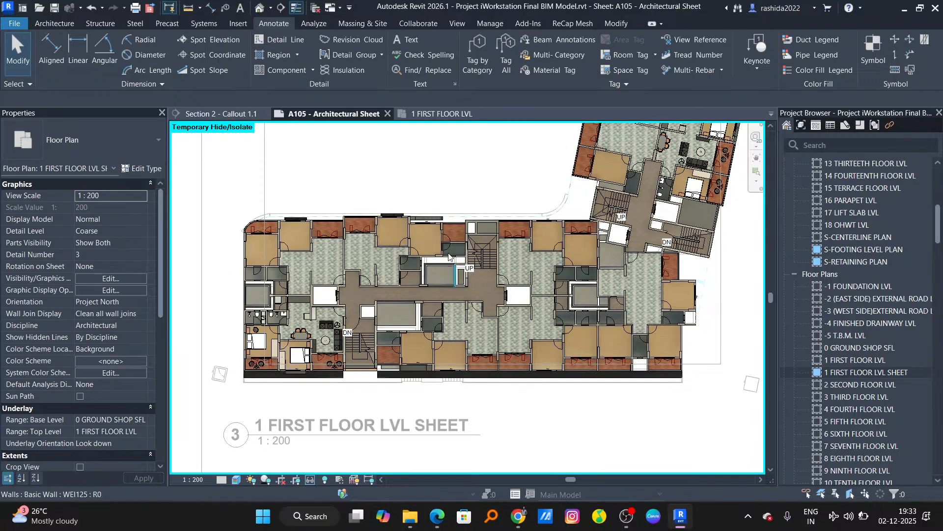
{"action": "scroll", "coordinate": [219, 267], "scroll_direction": "up", "scroll_amount": 1}
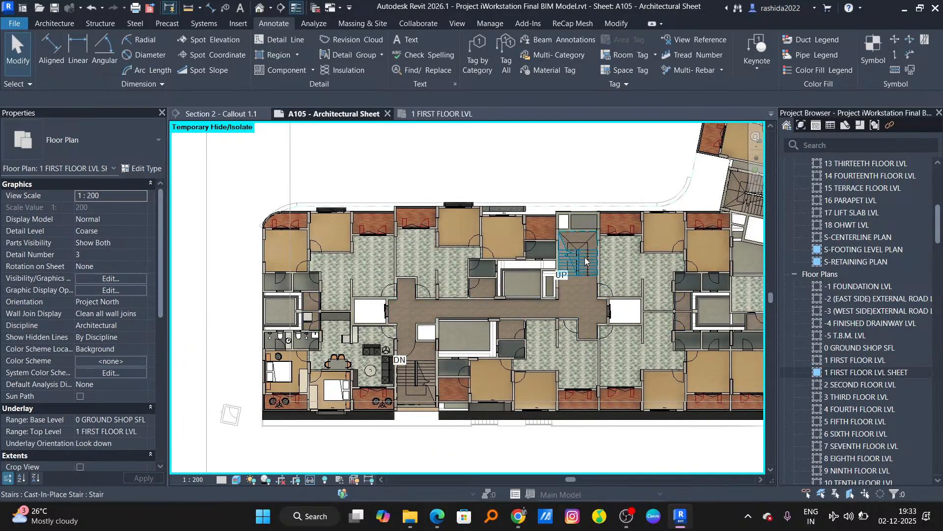
{"action": "left_click", "coordinate": [586, 261]}
{"action": "middle_click_drag", "start_coordinate": [586, 262], "coordinate": [403, 327]}
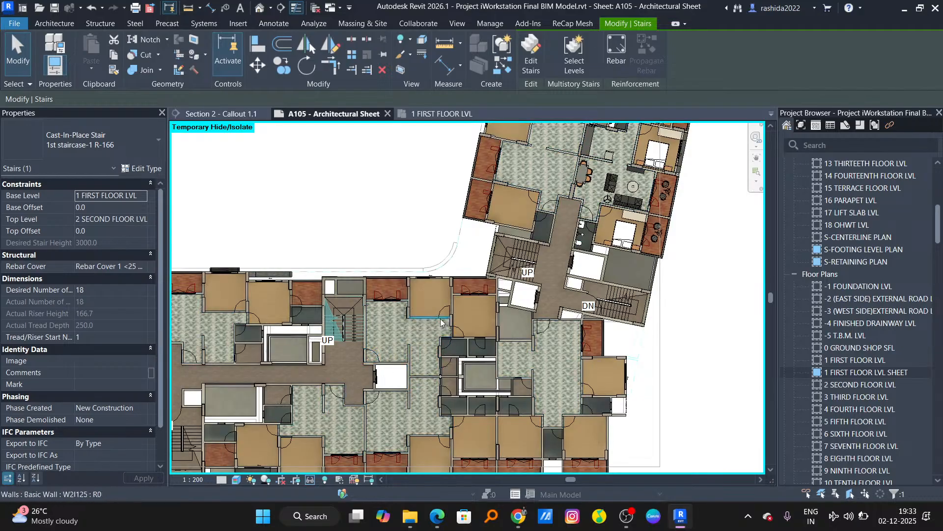
{"action": "left_click", "coordinate": [513, 261]}
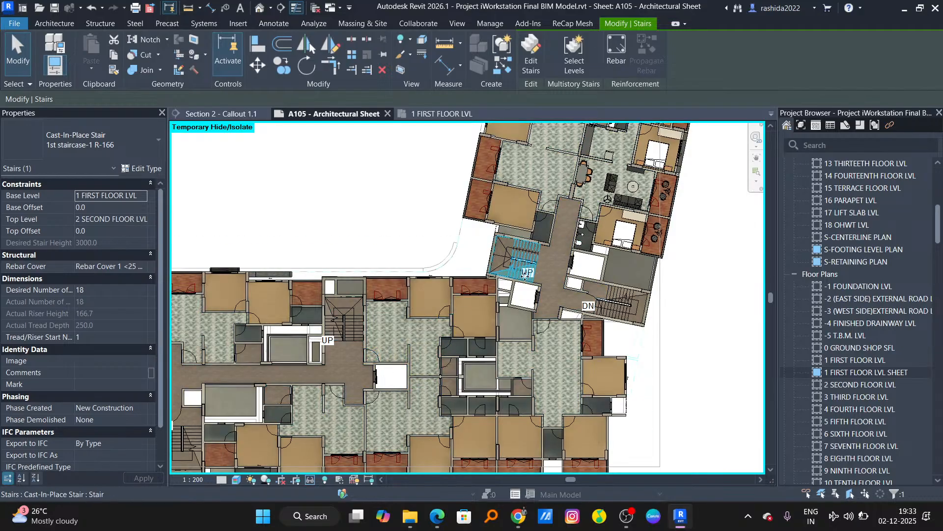
{"action": "left_click", "coordinate": [404, 74]}
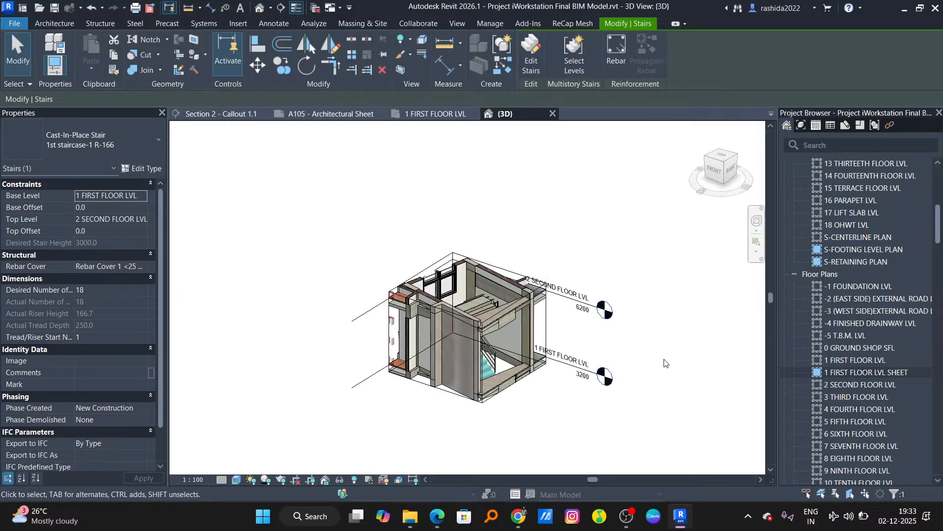
{"action": "middle_click_drag", "start_coordinate": [603, 357], "coordinate": [417, 196], "text": "shift"}
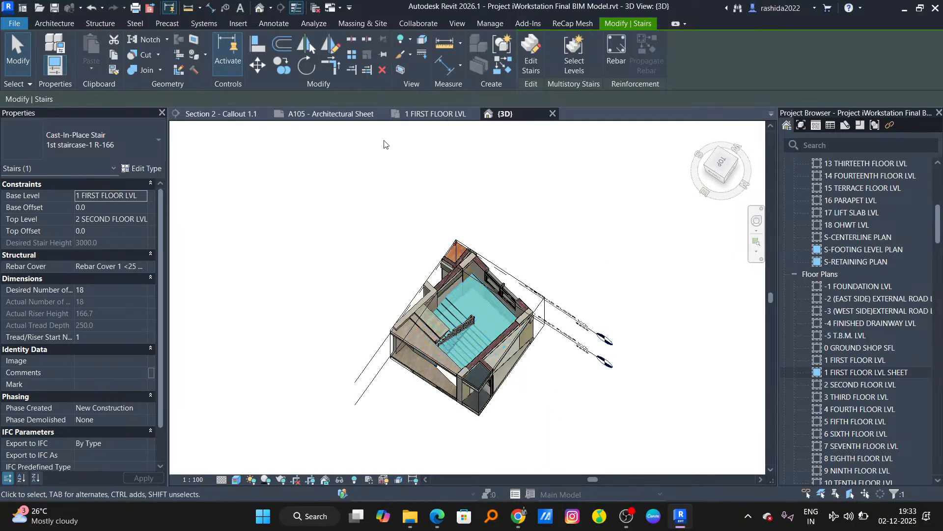
Step: Return to the A105 Architectural Sheet and select the long wing's staircase-3 R-173, which overlaps the first floor staircase
{"action": "left_click", "coordinate": [432, 114]}
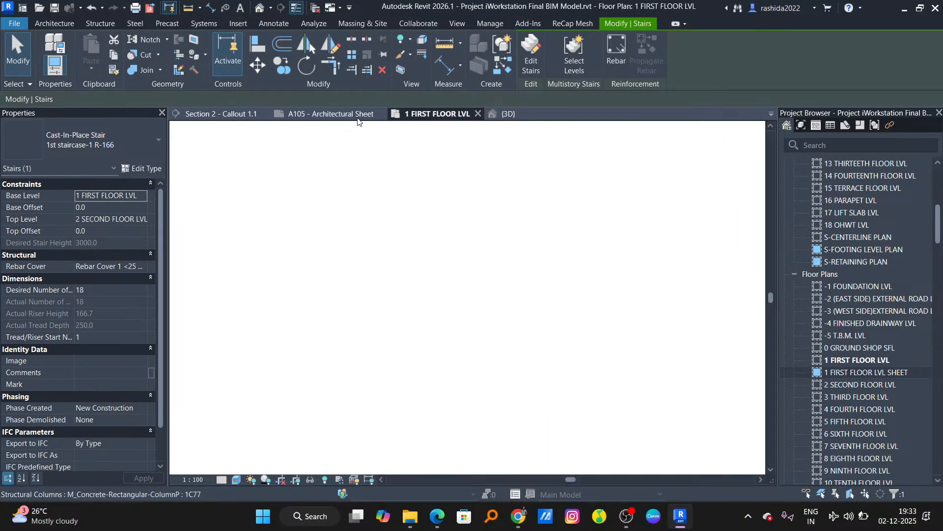
{"action": "left_click", "coordinate": [343, 114]}
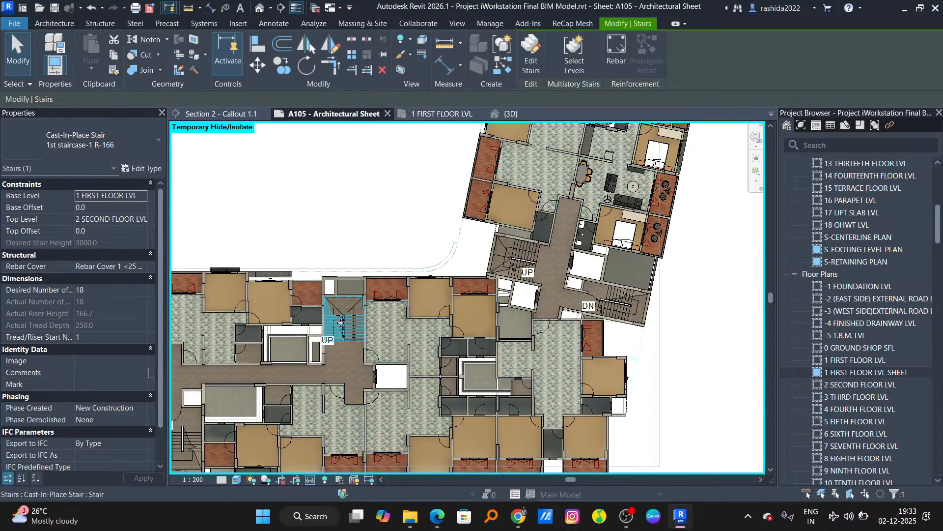
{"action": "scroll", "coordinate": [356, 311], "scroll_direction": "up", "scroll_amount": 4}
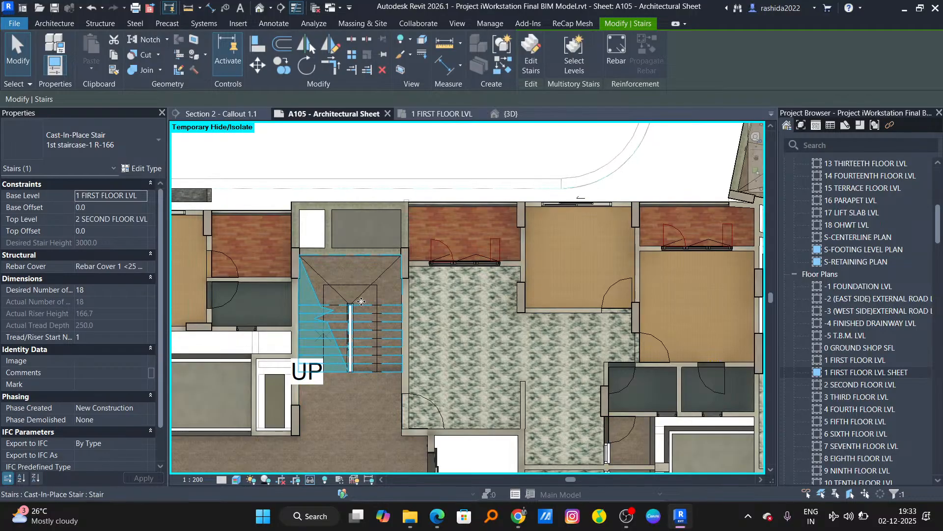
{"action": "key", "text": "Tab"}
{"action": "left_click", "coordinate": [362, 298]}
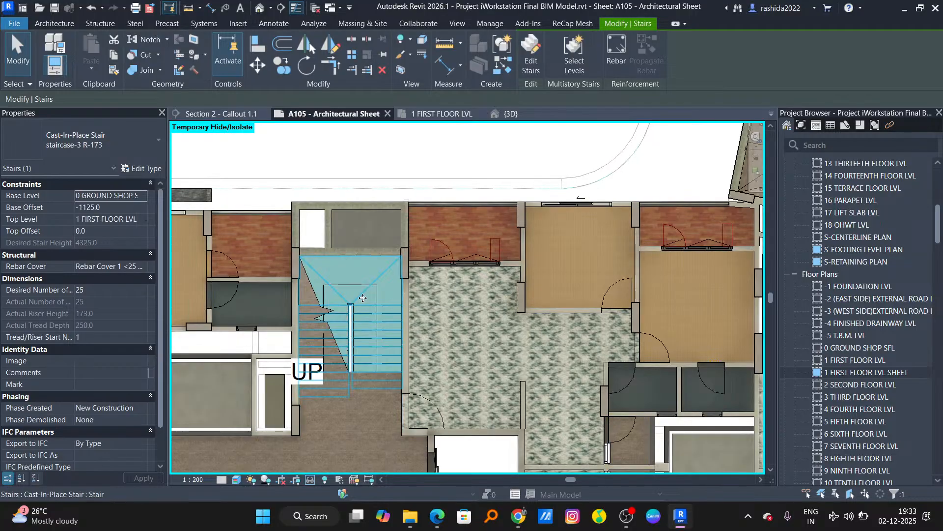
Step: Enclose the selected staircase in a 3D selection box, view it from the front and temporarily isolate it
{"action": "left_click", "coordinate": [401, 70]}
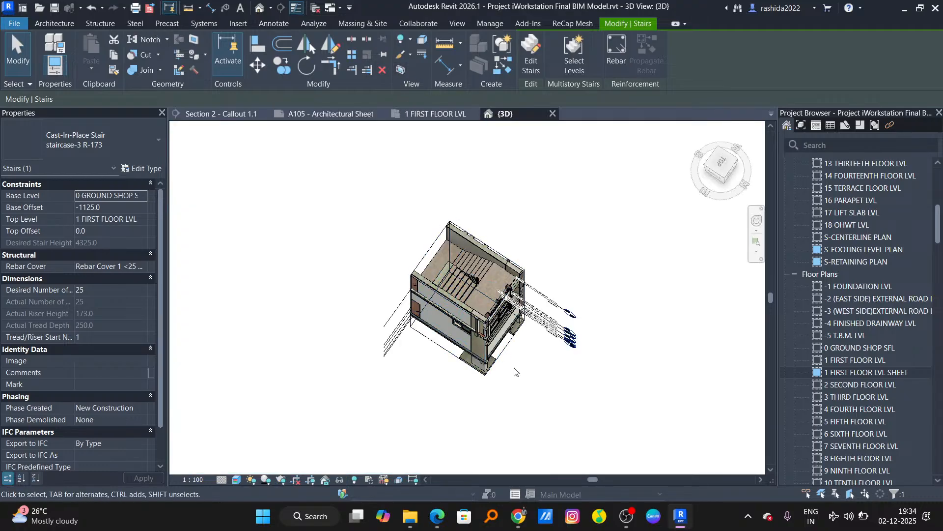
{"action": "middle_click_drag", "start_coordinate": [516, 372], "coordinate": [665, 338], "text": "shift"}
{"action": "scroll", "coordinate": [463, 322], "scroll_direction": "up", "scroll_amount": 3}
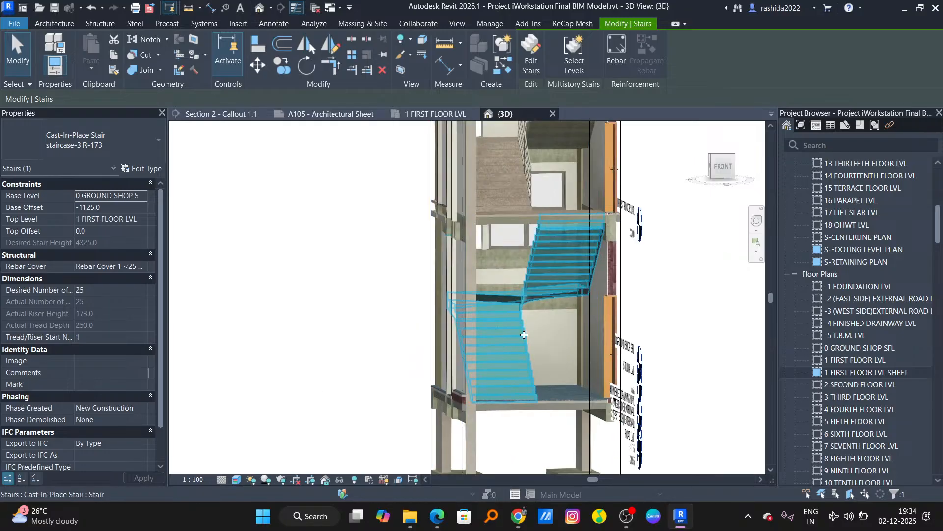
{"action": "middle_click_drag", "start_coordinate": [524, 334], "coordinate": [512, 358], "text": "shift"}
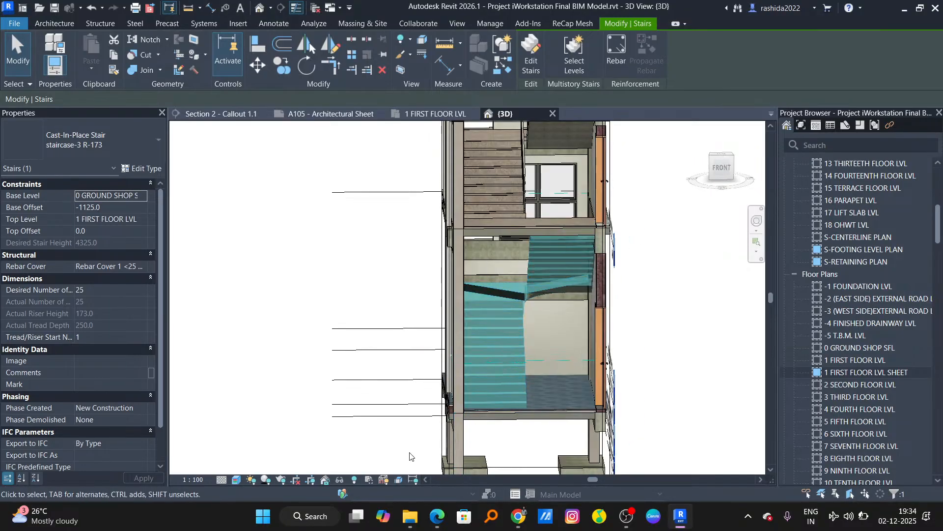
{"action": "left_click", "coordinate": [339, 480]}
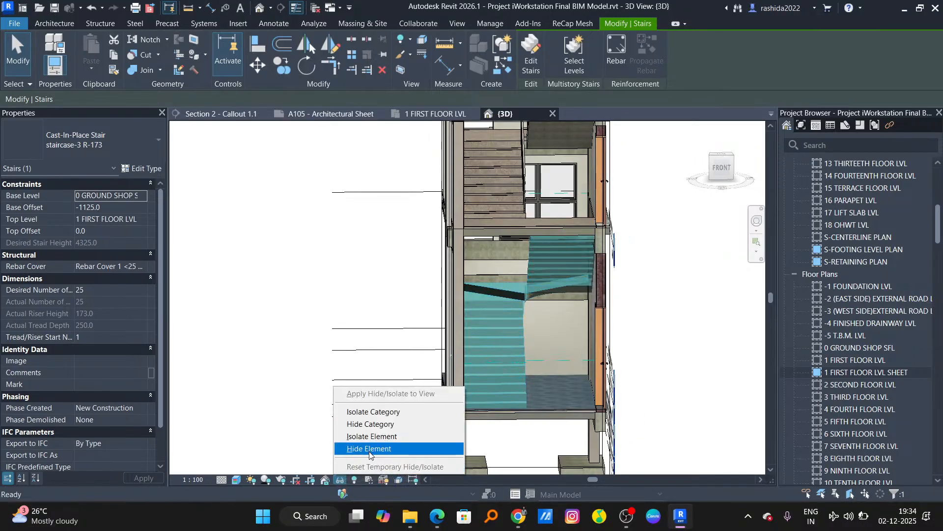
{"action": "left_click", "coordinate": [385, 436]}
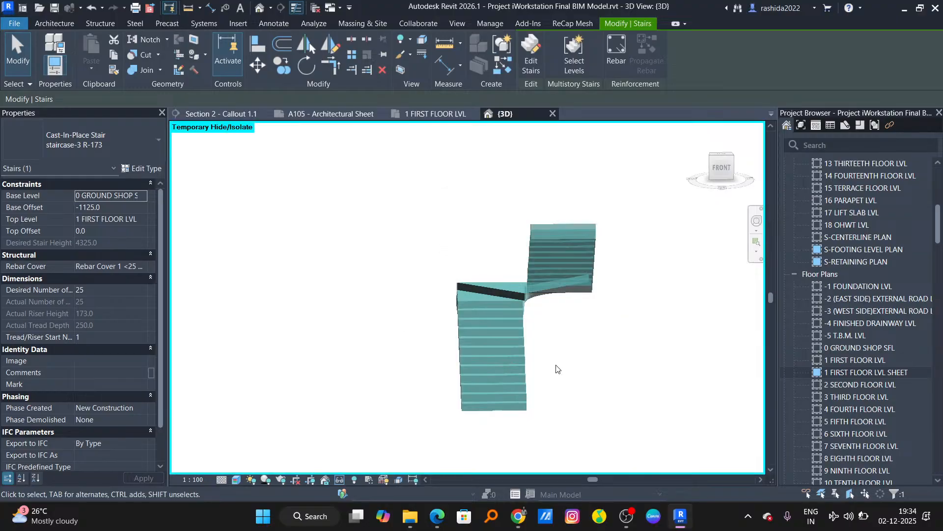
Step: Inspect the isolated staircase's two flights and winder landing in 3D from the left, back, front and below
{"action": "middle_click_drag", "start_coordinate": [370, 276], "coordinate": [515, 372], "text": "shift"}
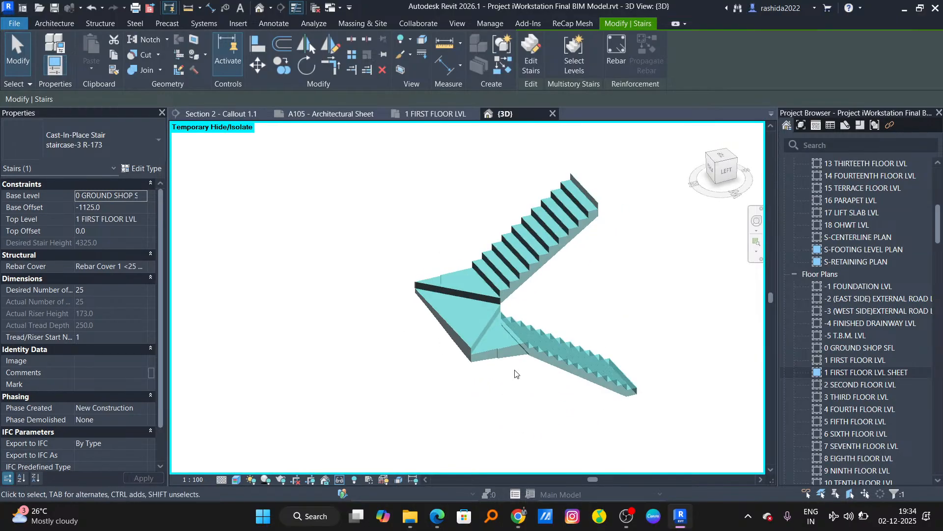
{"action": "scroll", "coordinate": [514, 372], "scroll_direction": "up", "scroll_amount": 2}
{"action": "middle_click_drag", "start_coordinate": [604, 342], "coordinate": [647, 233], "text": "shift"}
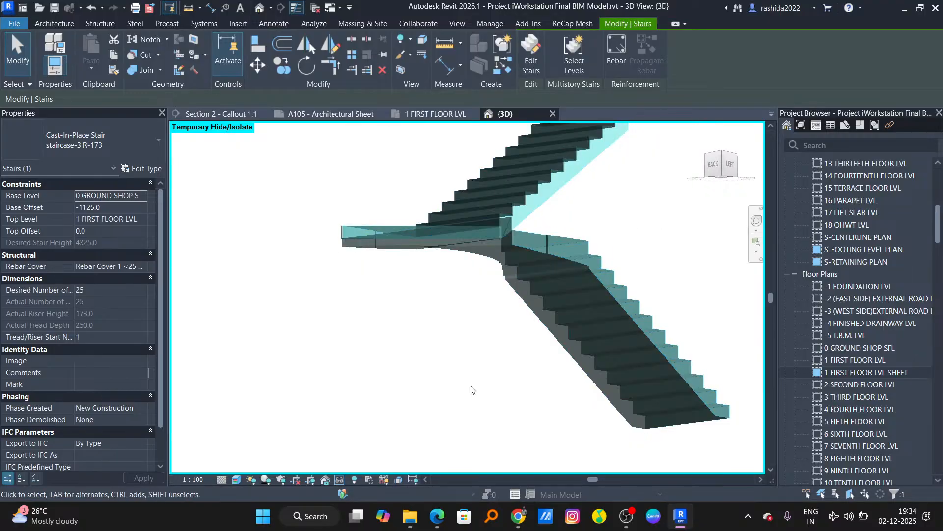
{"action": "left_click", "coordinate": [471, 390]}
{"action": "middle_click_drag", "start_coordinate": [552, 268], "coordinate": [506, 333], "text": "shift"}
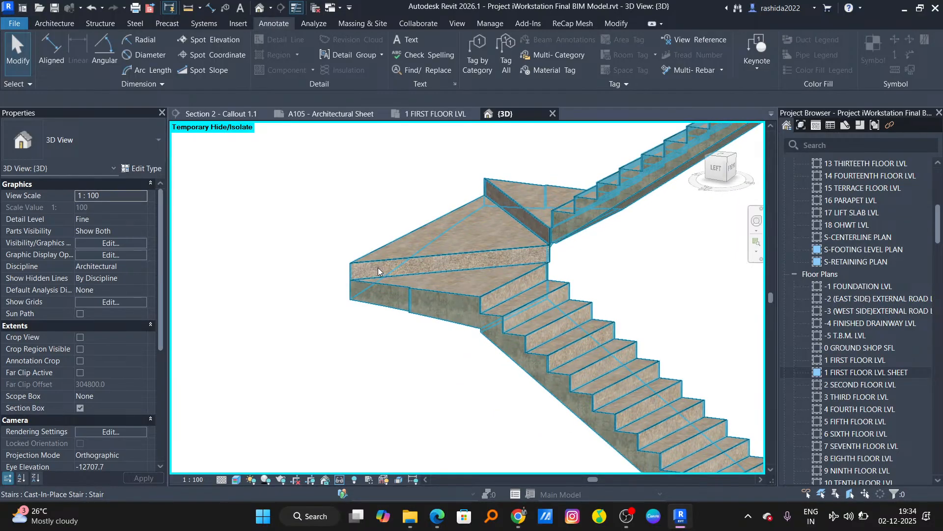
{"action": "middle_click_drag", "start_coordinate": [413, 240], "coordinate": [349, 236], "text": "shift"}
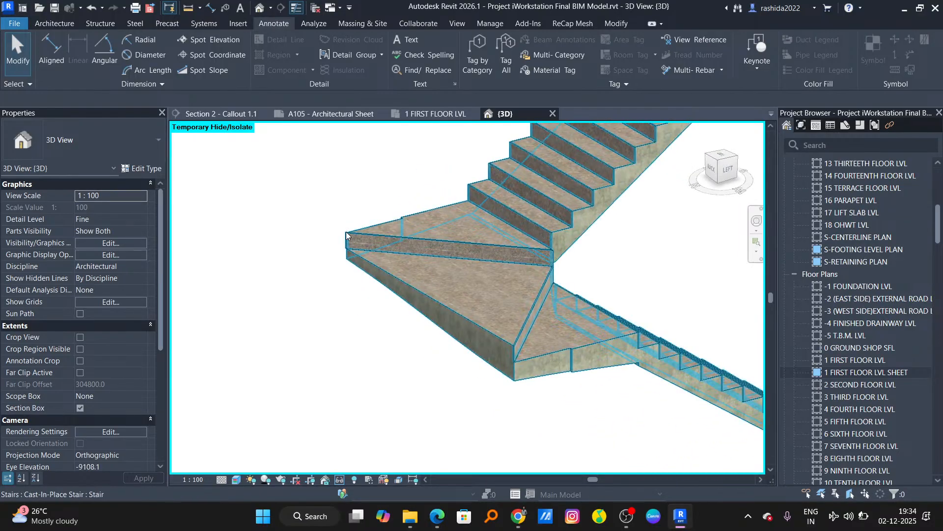
{"action": "middle_click_drag", "start_coordinate": [437, 279], "coordinate": [492, 315], "text": "shift"}
{"action": "scroll", "coordinate": [606, 301], "scroll_direction": "down", "scroll_amount": 2}
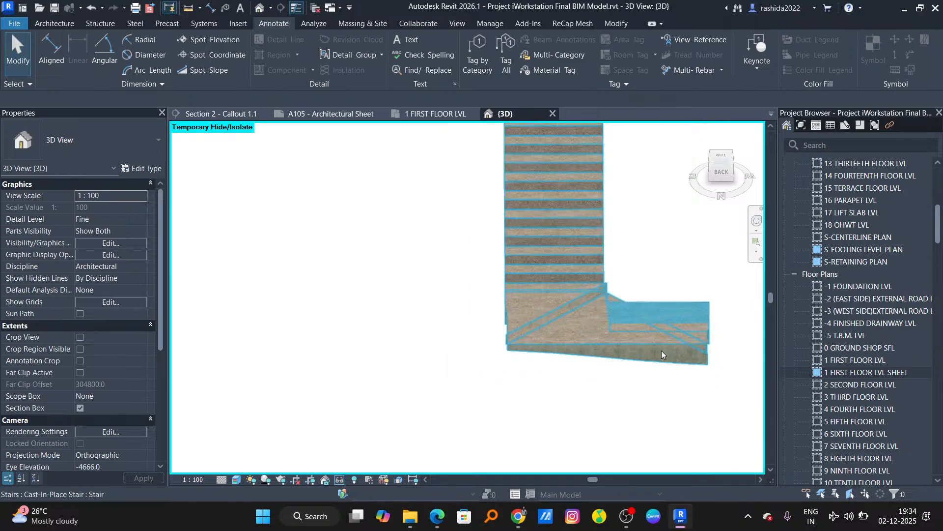
{"action": "middle_click_drag", "start_coordinate": [663, 355], "coordinate": [382, 307], "text": "shift"}
{"action": "middle_click_drag", "start_coordinate": [632, 330], "coordinate": [458, 316]}
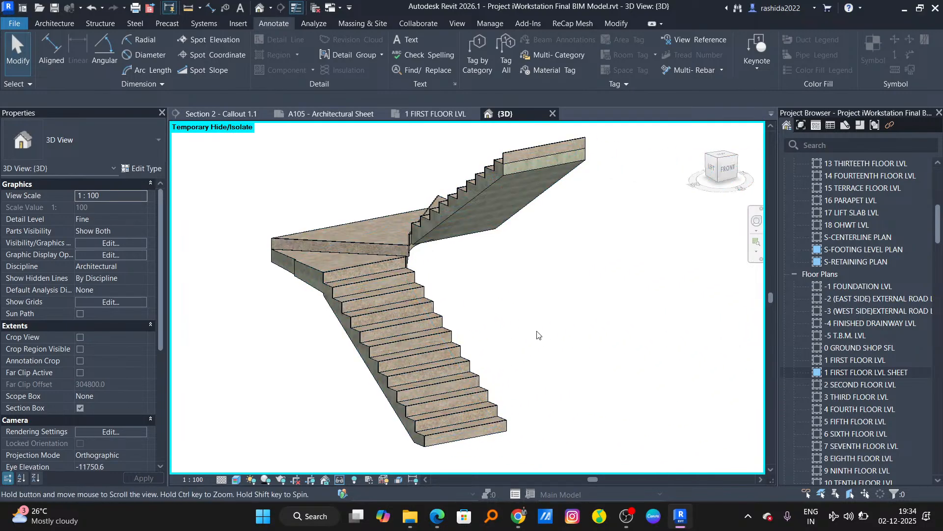
{"action": "middle_click_drag", "start_coordinate": [543, 333], "coordinate": [532, 384], "text": "shift"}
{"action": "scroll", "coordinate": [512, 340], "scroll_direction": "down", "scroll_amount": 1}
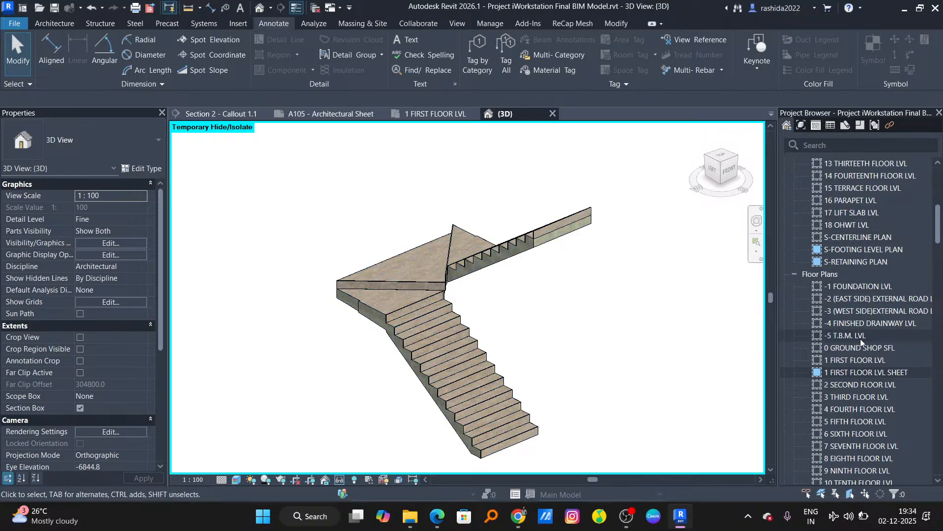
Step: Duplicate the {3D} view that shows the isolated staircase
{"action": "scroll", "coordinate": [867, 346], "scroll_direction": "up", "scroll_amount": 5}
{"action": "scroll", "coordinate": [866, 346], "scroll_direction": "down", "scroll_amount": 20}
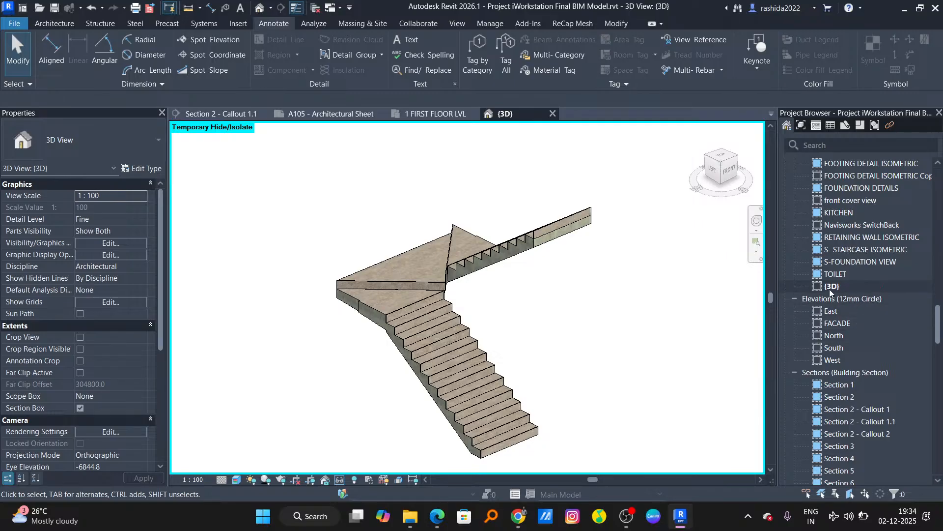
{"action": "right_click", "coordinate": [902, 330]}
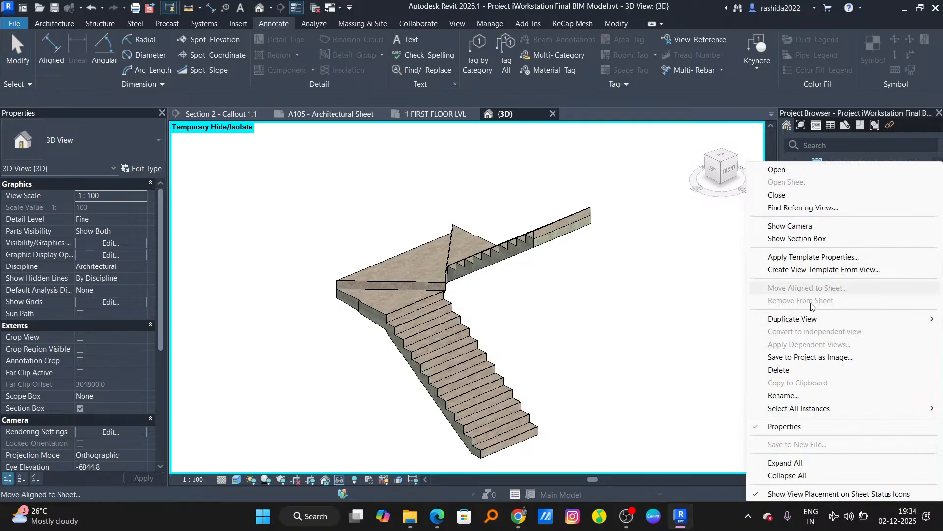
{"action": "mouse_move", "coordinate": [835, 318]}
{"action": "left_click", "coordinate": [686, 319]}
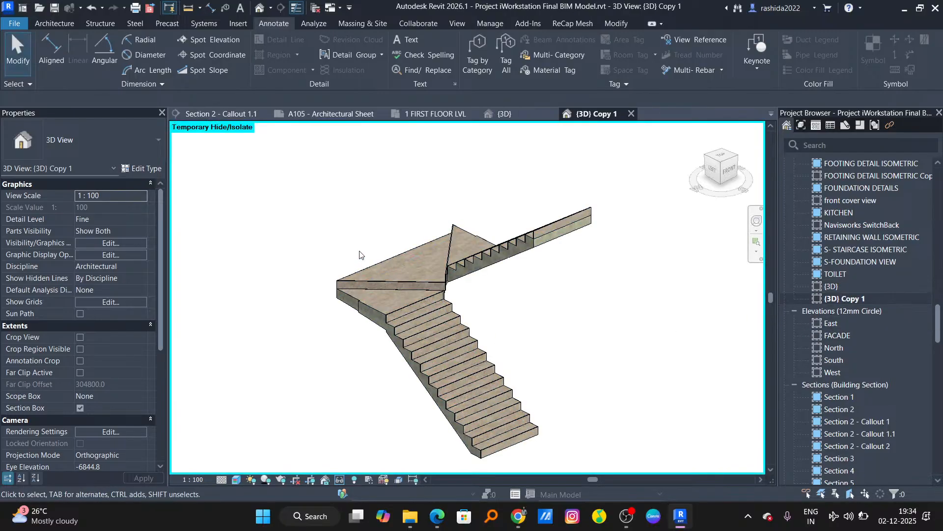
Step: Rename the duplicated 3D view as 3D STAIR FIRST FLOOR
{"action": "right_click", "coordinate": [840, 299]}
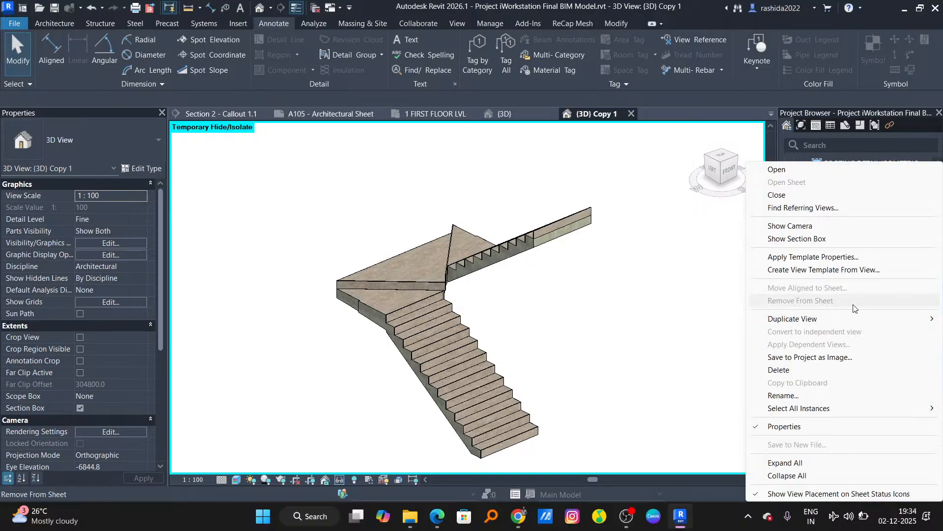
{"action": "left_click", "coordinate": [783, 395]}
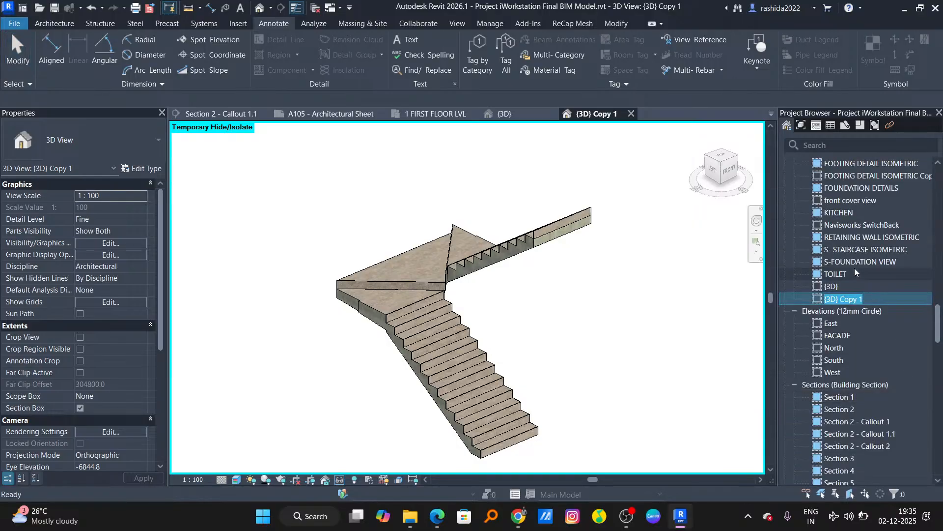
{"action": "scroll", "coordinate": [855, 270], "scroll_direction": "down", "scroll_amount": 8}
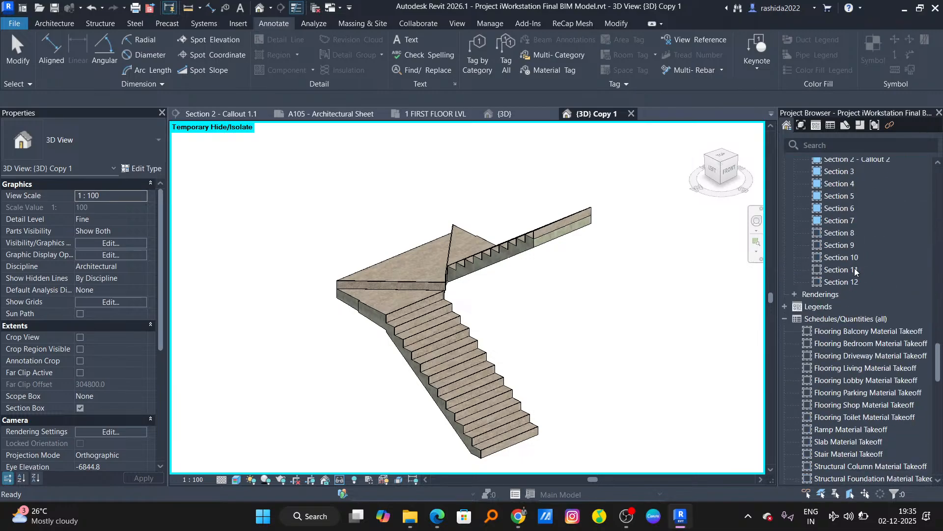
{"action": "scroll", "coordinate": [855, 270], "scroll_direction": "up", "scroll_amount": 8}
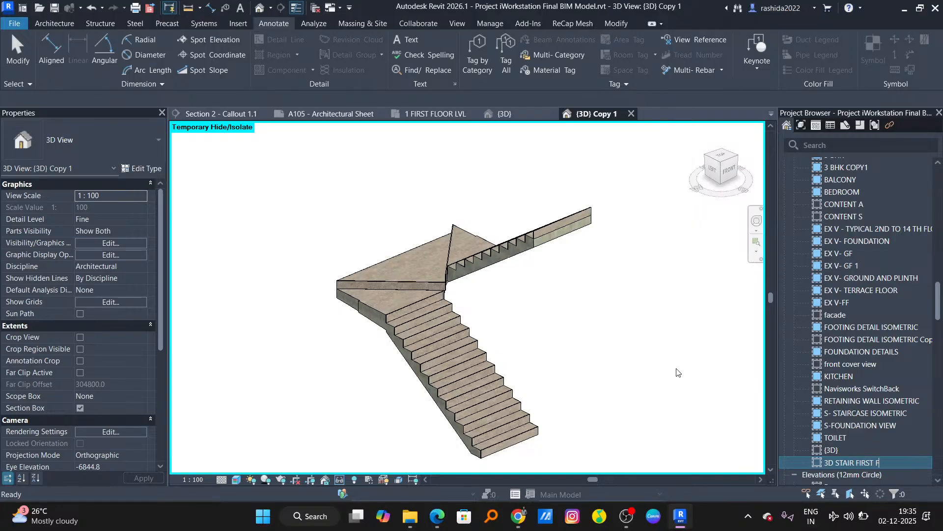
{"action": "left_click", "coordinate": [651, 301]}
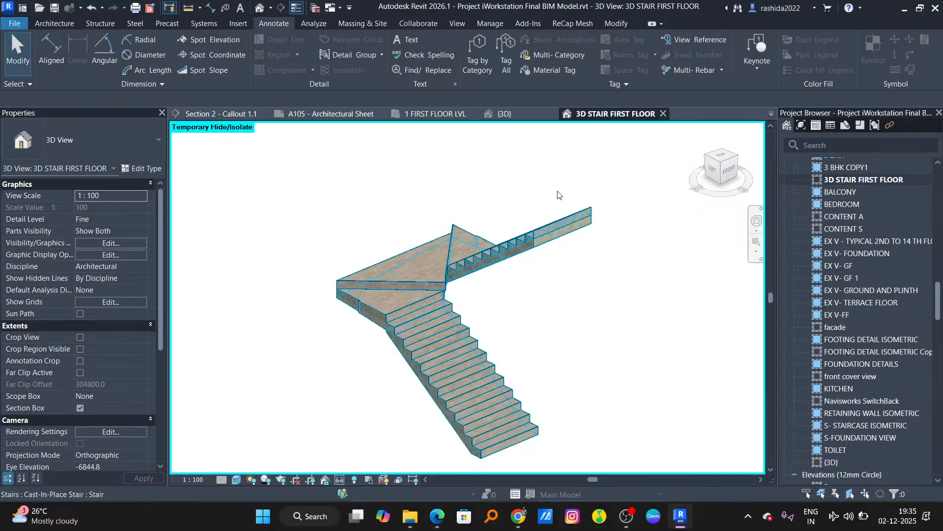
Step: Return to the A105 Architectural Sheet and check the empty frame beside the first floor plan
{"action": "left_click", "coordinate": [330, 114]}
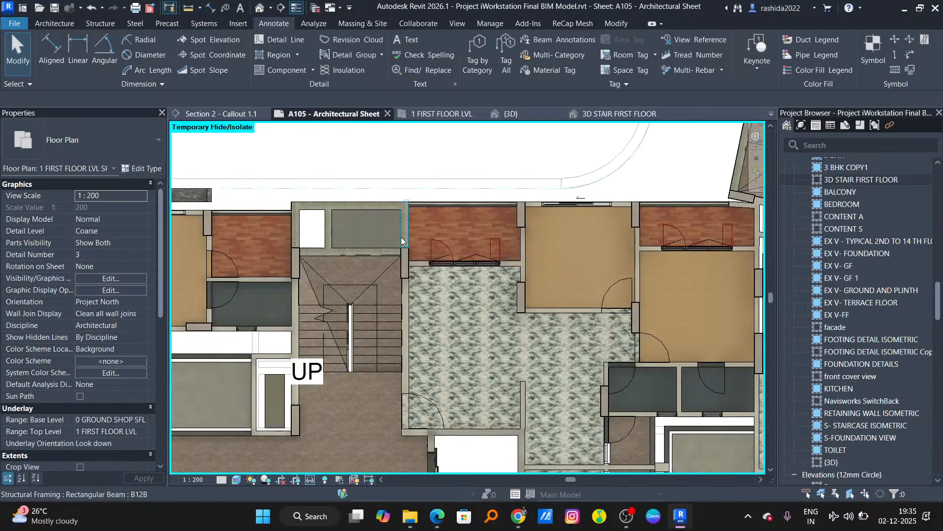
{"action": "scroll", "coordinate": [510, 282], "scroll_direction": "down", "scroll_amount": 6}
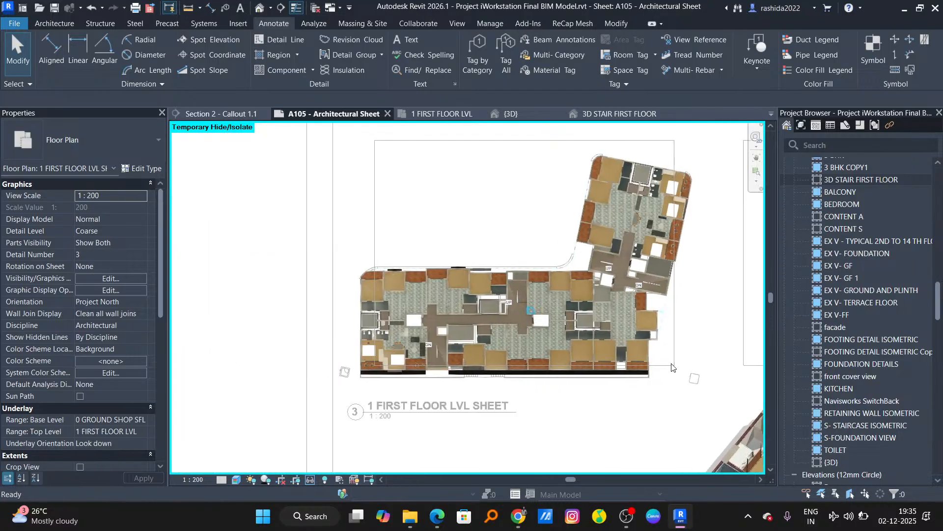
{"action": "middle_click_drag", "start_coordinate": [662, 376], "coordinate": [404, 368]}
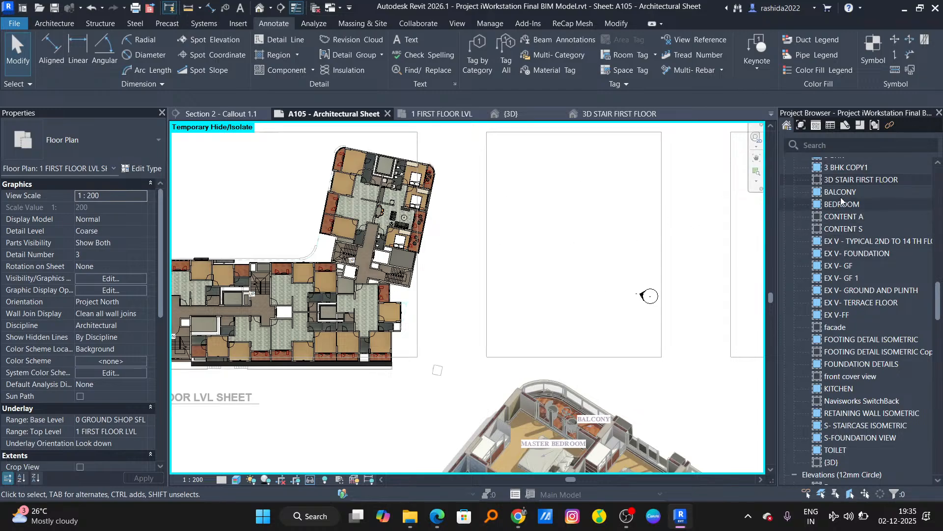
Step: Turn the 3D STAIR FIRST FLOOR view to a raised left-side angle showing both flights, and return to the A105 sheet
{"action": "double_click", "coordinate": [859, 179]}
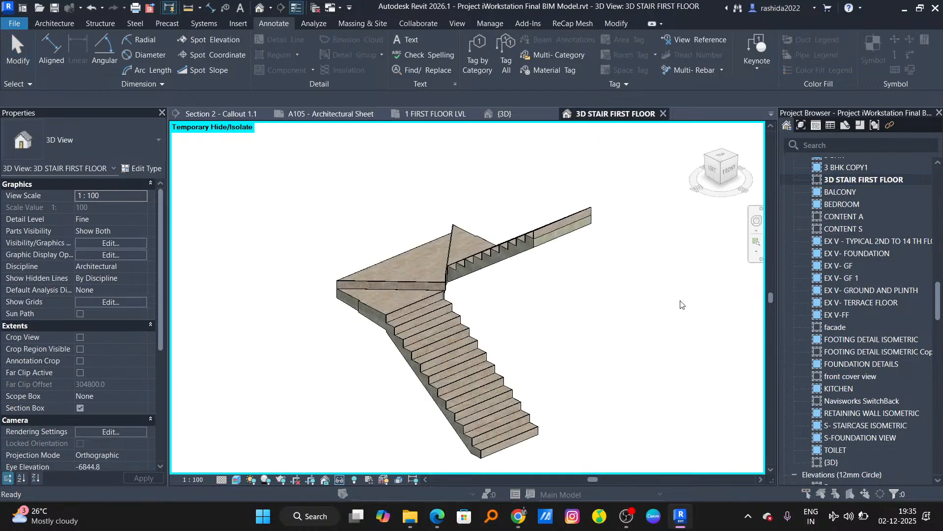
{"action": "left_click", "coordinate": [551, 304]}
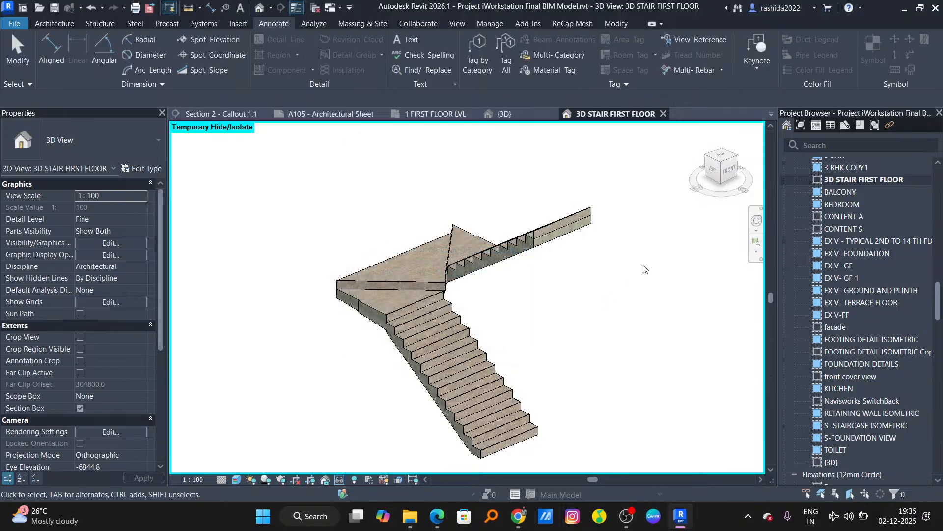
{"action": "middle_click_drag", "start_coordinate": [574, 257], "coordinate": [617, 226], "text": "shift"}
{"action": "middle_click_drag", "start_coordinate": [461, 324], "coordinate": [615, 326], "text": "shift"}
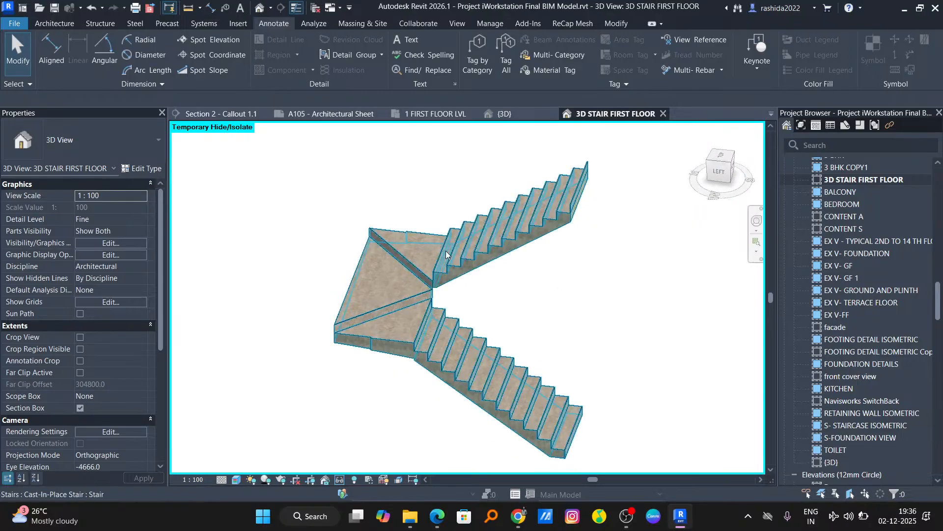
{"action": "middle_click_drag", "start_coordinate": [596, 331], "coordinate": [564, 309], "text": "shift"}
{"action": "scroll", "coordinate": [564, 309], "scroll_direction": "down", "scroll_amount": 1}
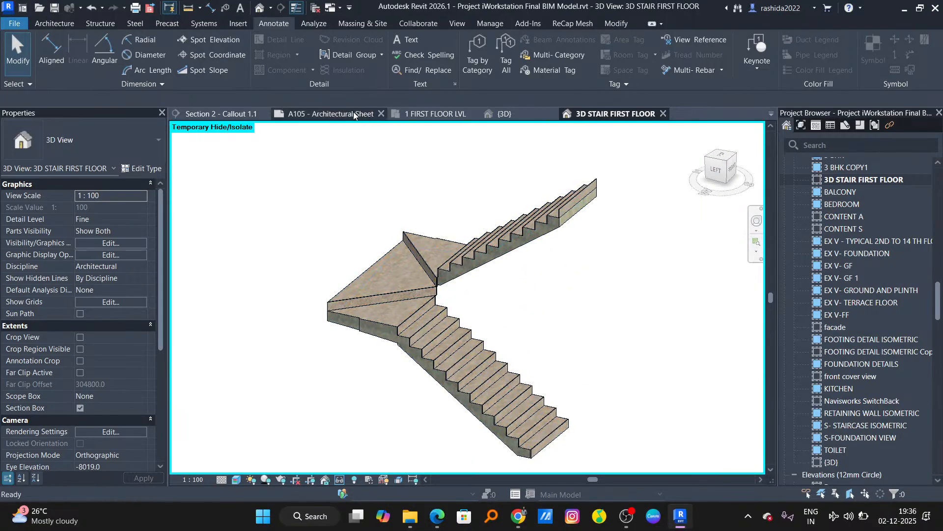
{"action": "left_click", "coordinate": [331, 114]}
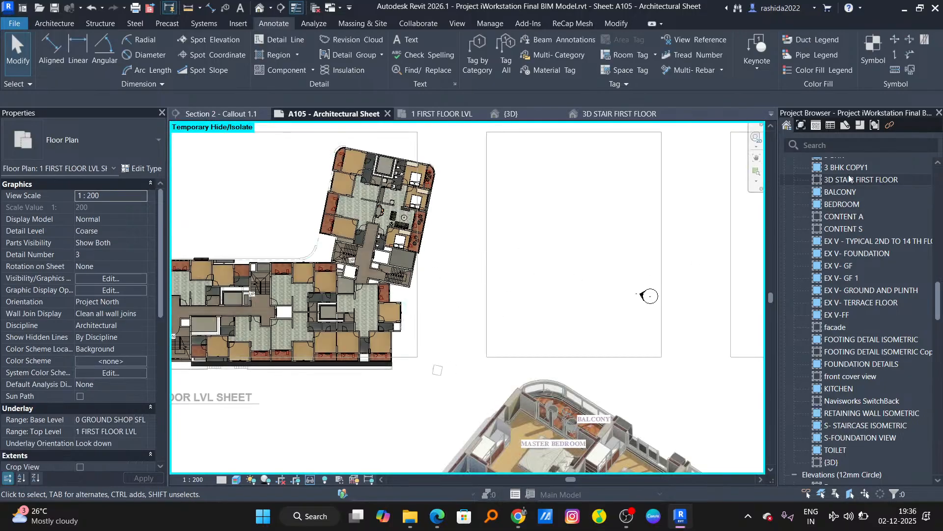
Step: Try to place the 3D STAIR FIRST FLOOR view in the middle frame while the floor plan viewport is active
{"action": "left_click", "coordinate": [849, 179]}
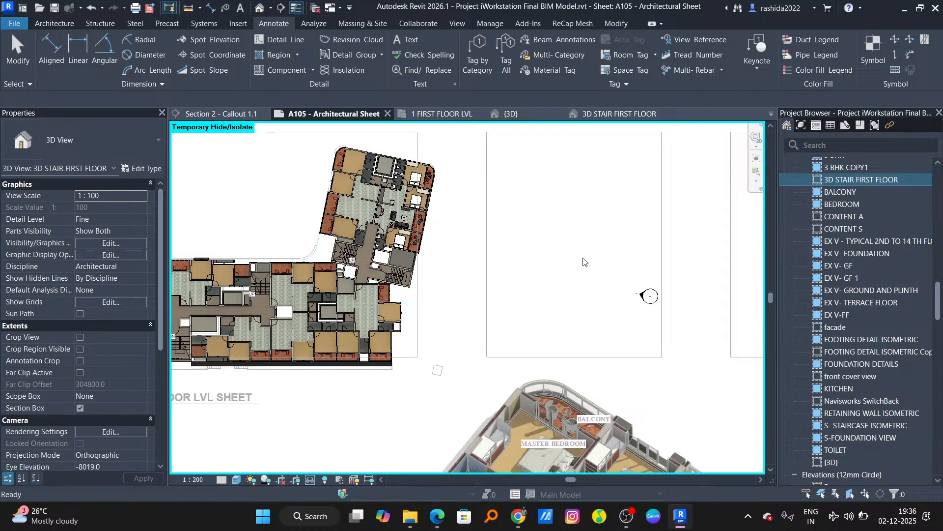
{"action": "left_click", "coordinate": [583, 243]}
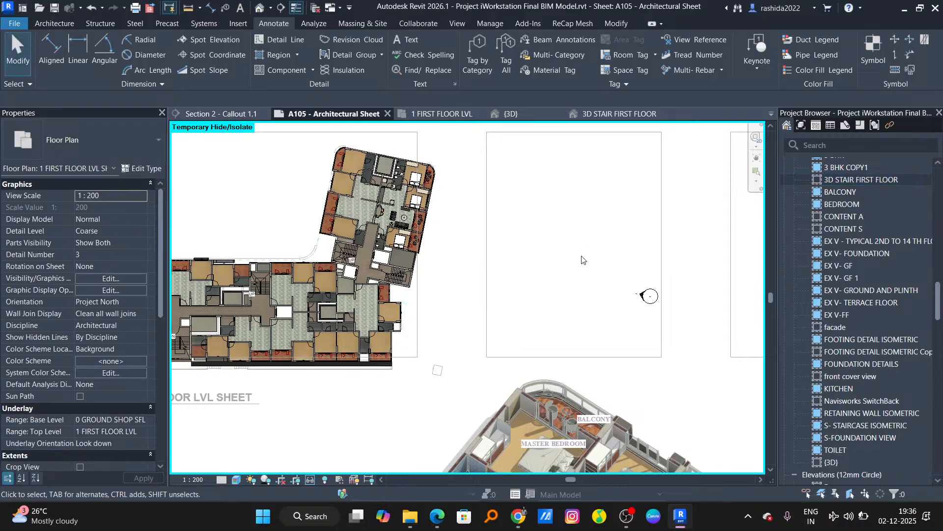
{"action": "scroll", "coordinate": [582, 260], "scroll_direction": "down", "scroll_amount": 3}
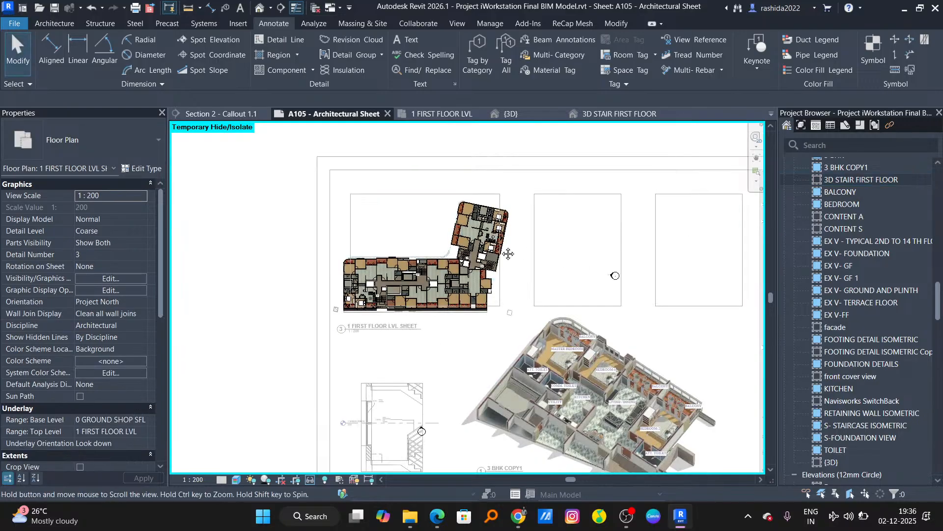
{"action": "middle_click_drag", "start_coordinate": [508, 253], "coordinate": [414, 239]}
{"action": "left_click_drag", "start_coordinate": [886, 181], "coordinate": [620, 206]}
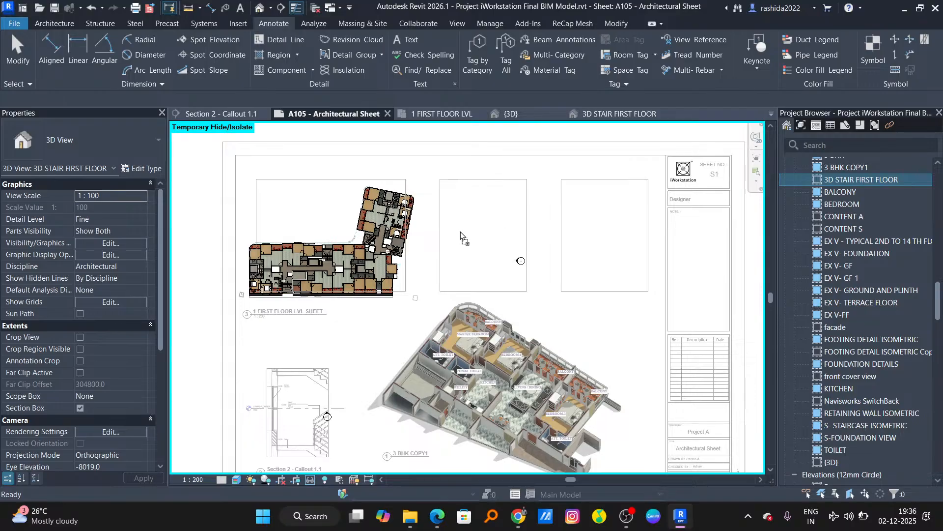
{"action": "left_click", "coordinate": [489, 215]}
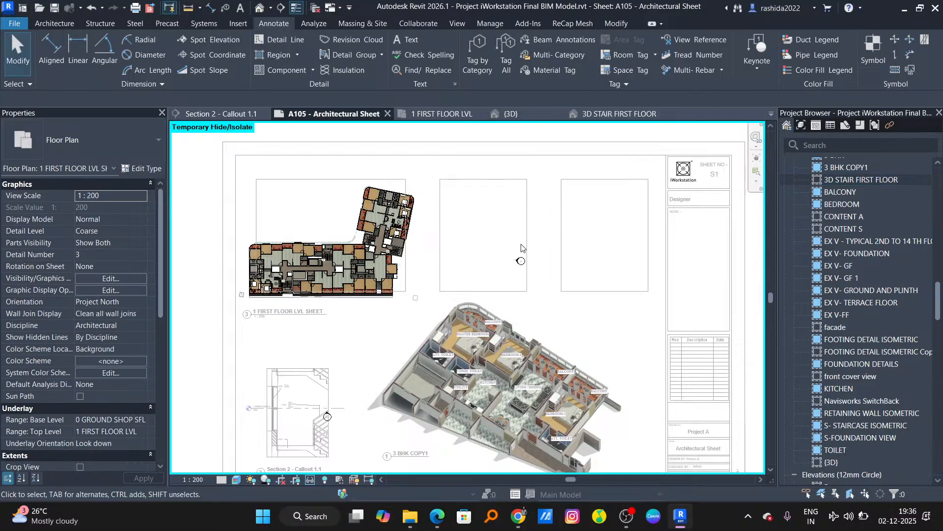
Step: Deactivate the floor plan viewport and place the 3D STAIR FIRST FLOOR view in the sheet's middle frame
{"action": "scroll", "coordinate": [522, 248], "scroll_direction": "down", "scroll_amount": 2}
{"action": "double_click", "coordinate": [433, 418]}
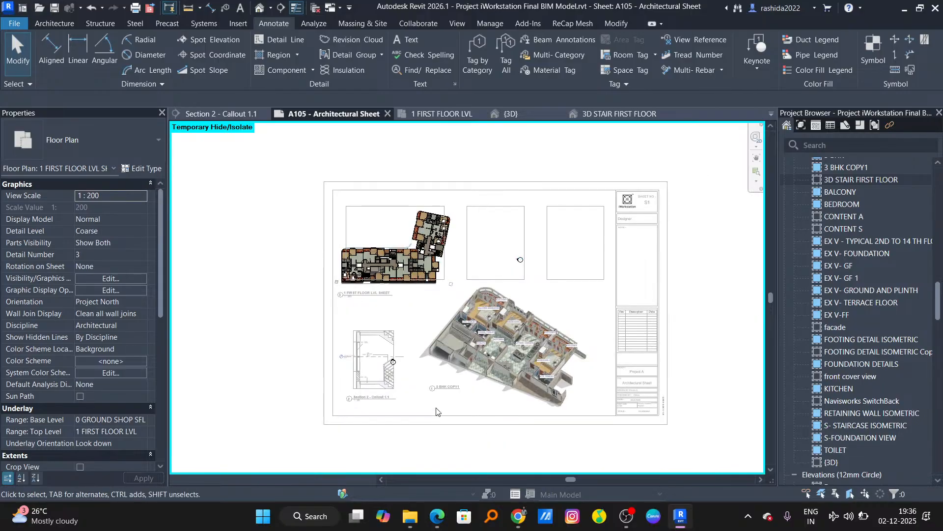
{"action": "left_click", "coordinate": [869, 179]}
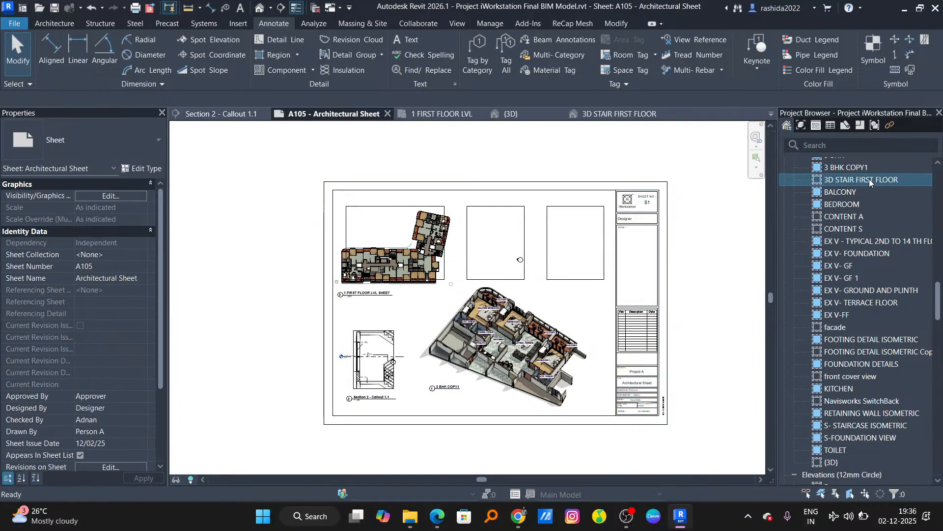
{"action": "left_click_drag", "start_coordinate": [491, 240], "coordinate": [490, 241]}
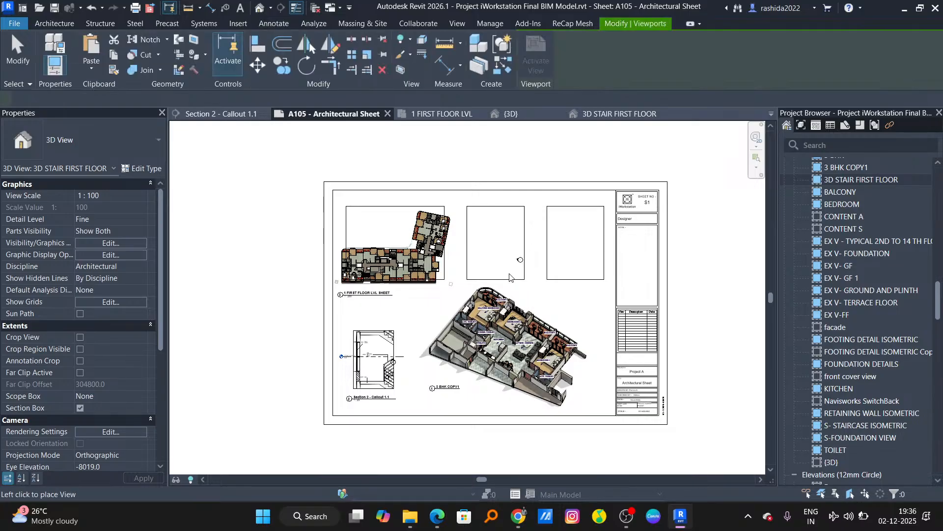
{"action": "left_click", "coordinate": [495, 243]}
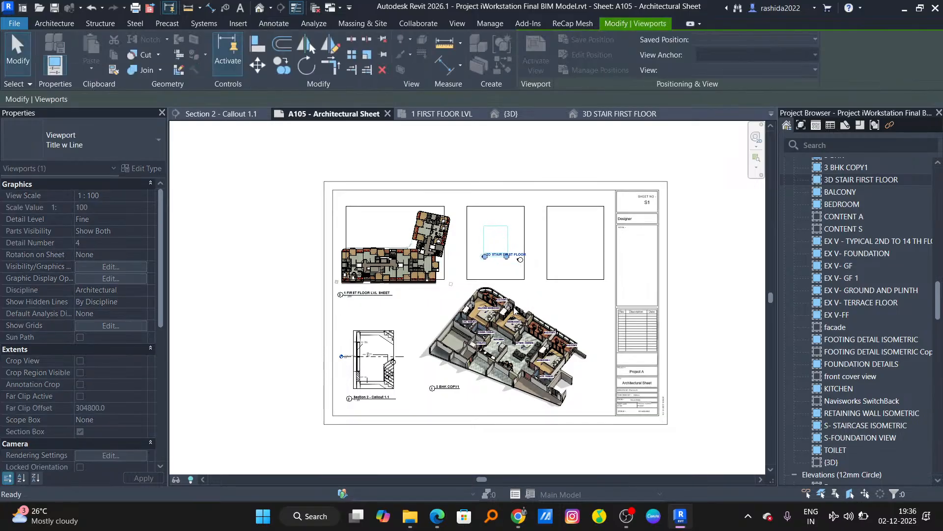
Step: Activate the 3D STAIR FIRST FLOOR viewport on the sheet and set its view scale to 1 : 25
{"action": "scroll", "coordinate": [500, 251], "scroll_direction": "up", "scroll_amount": 3}
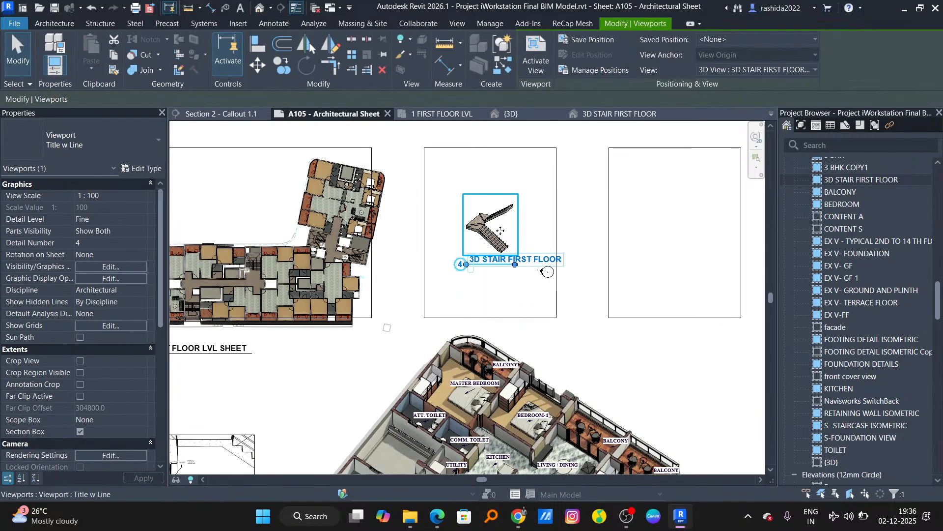
{"action": "double_click", "coordinate": [498, 238]}
{"action": "left_click", "coordinate": [189, 479]}
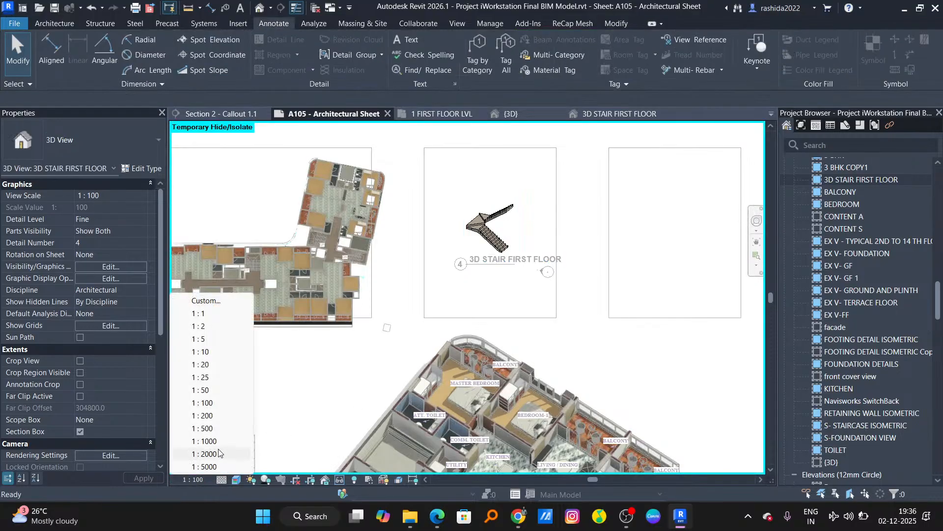
{"action": "left_click", "coordinate": [201, 378]}
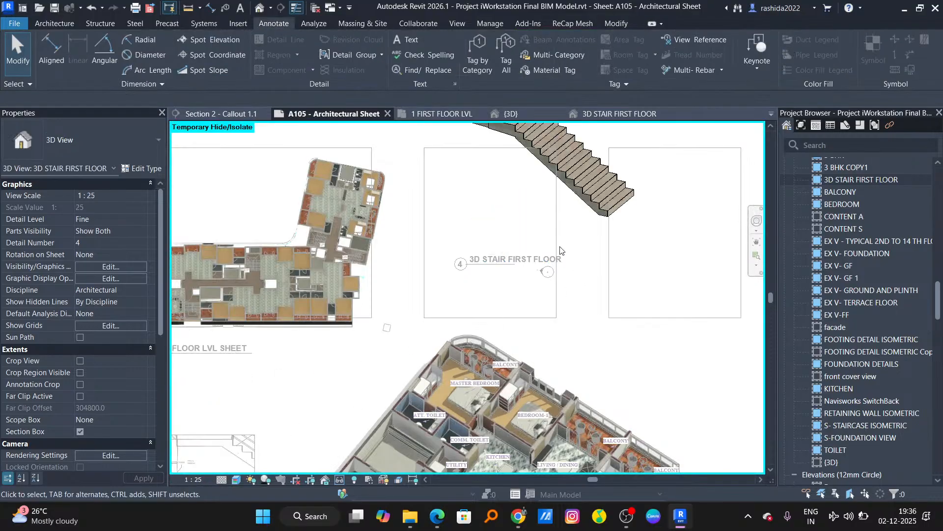
Step: Try a view scale of 1 : 50 for the active 3D STAIR FIRST FLOOR viewport
{"action": "scroll", "coordinate": [560, 249], "scroll_direction": "down", "scroll_amount": 4}
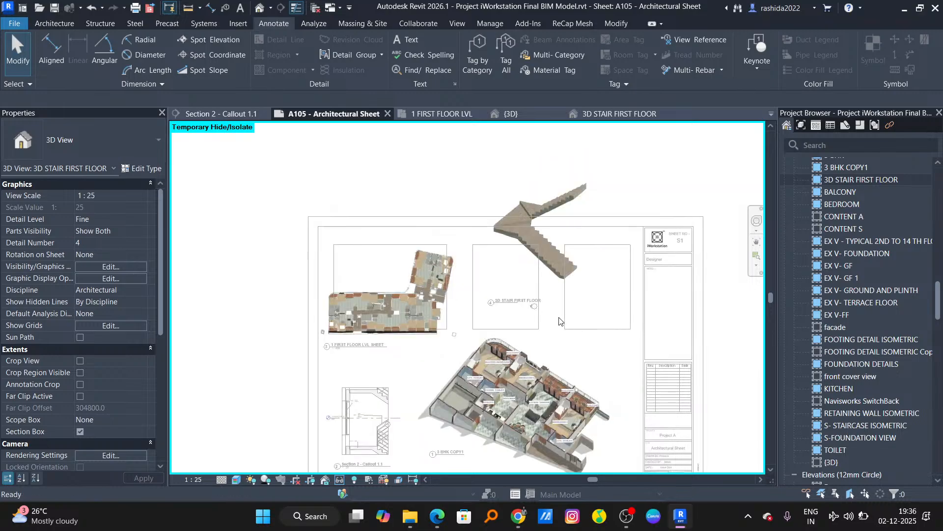
{"action": "left_click", "coordinate": [192, 480]}
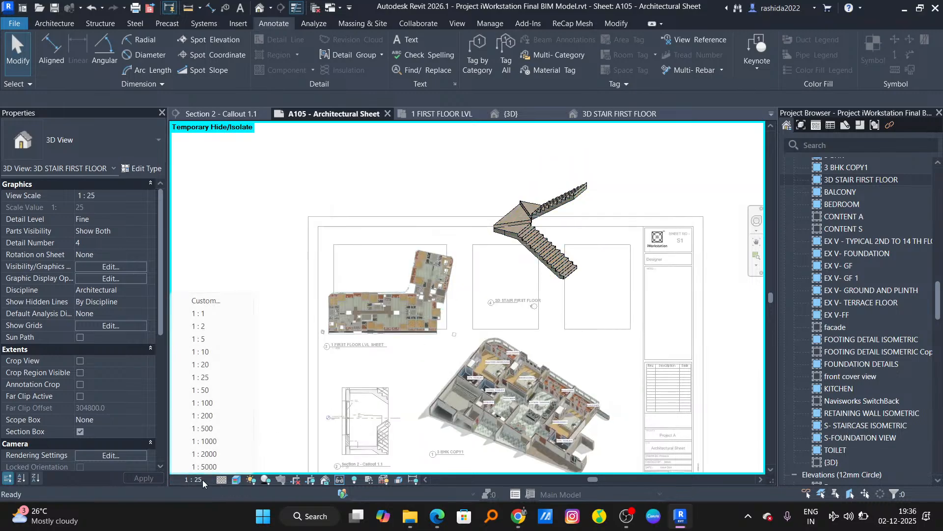
{"action": "left_click", "coordinate": [200, 390]}
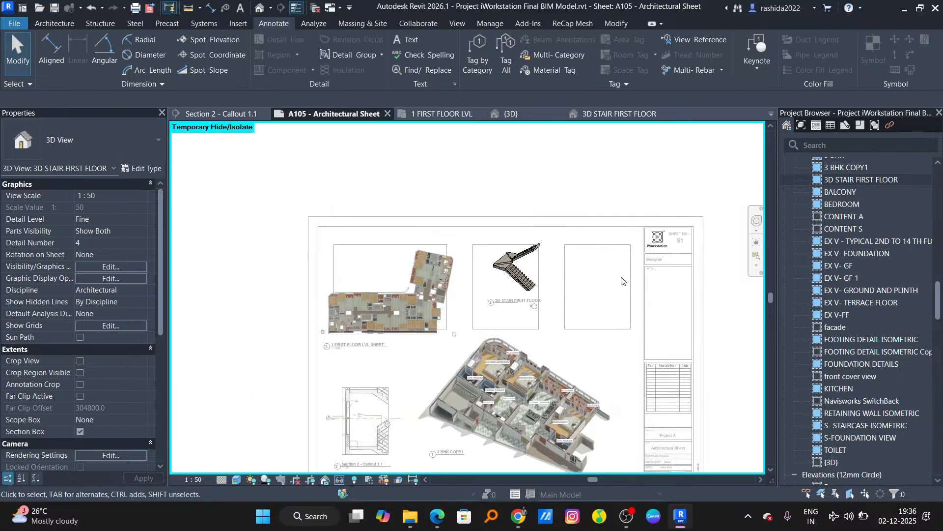
Step: Set a custom view scale of 1 : 30 for the 3D STAIR FIRST FLOOR viewport and deactivate it
{"action": "left_click", "coordinate": [192, 480]}
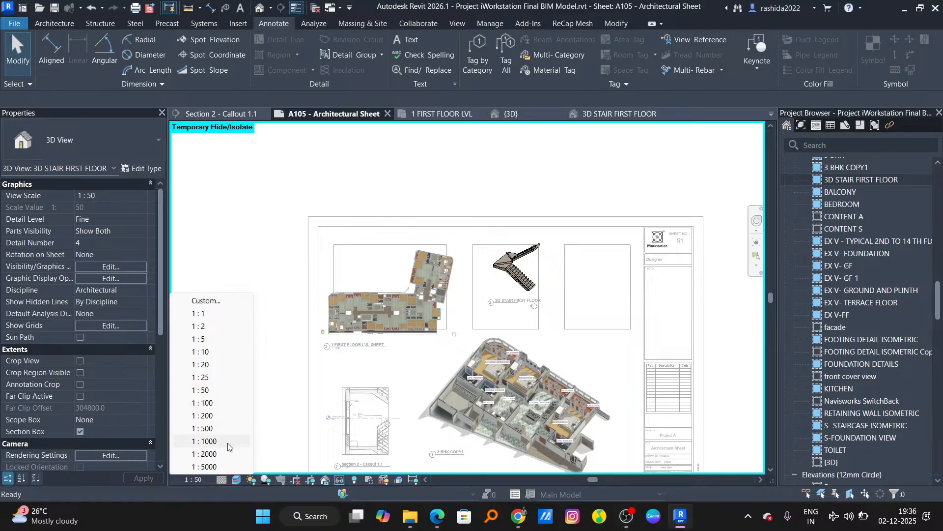
{"action": "left_click", "coordinate": [211, 301]}
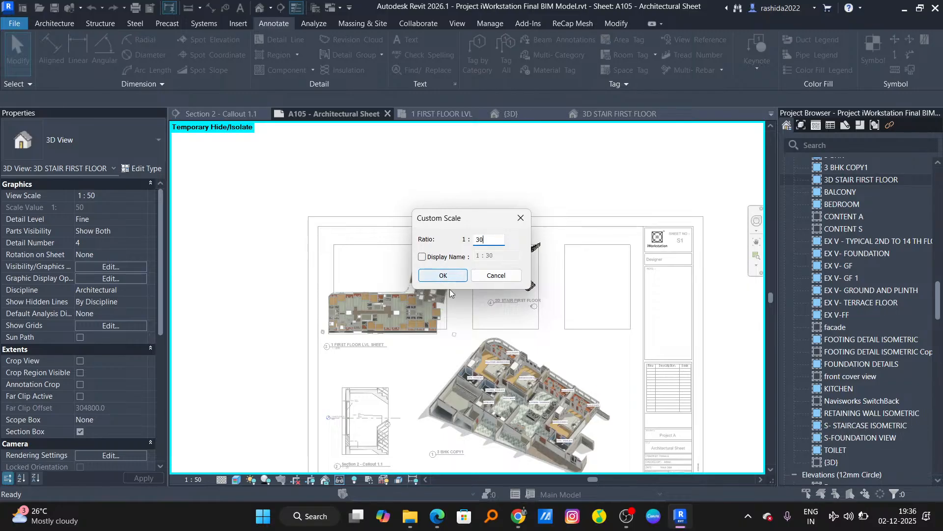
{"action": "left_click", "coordinate": [442, 276]}
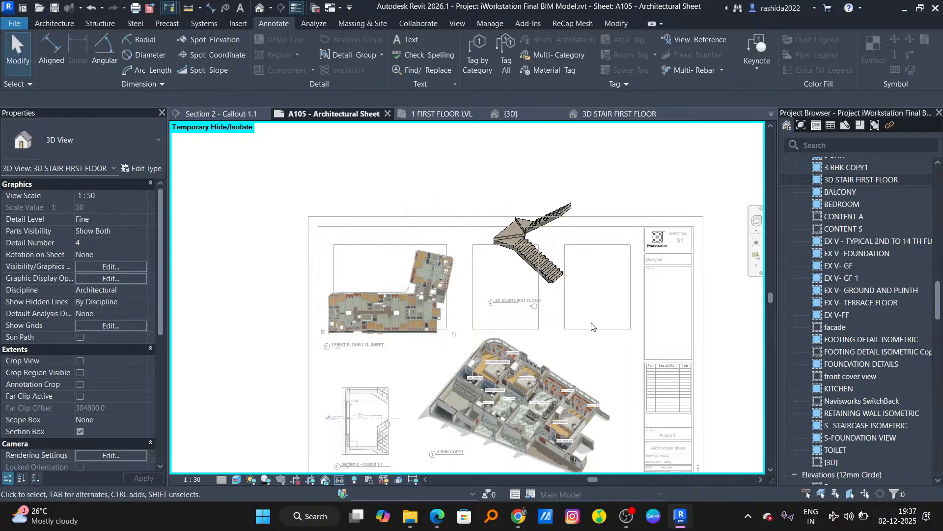
{"action": "double_click", "coordinate": [427, 201]}
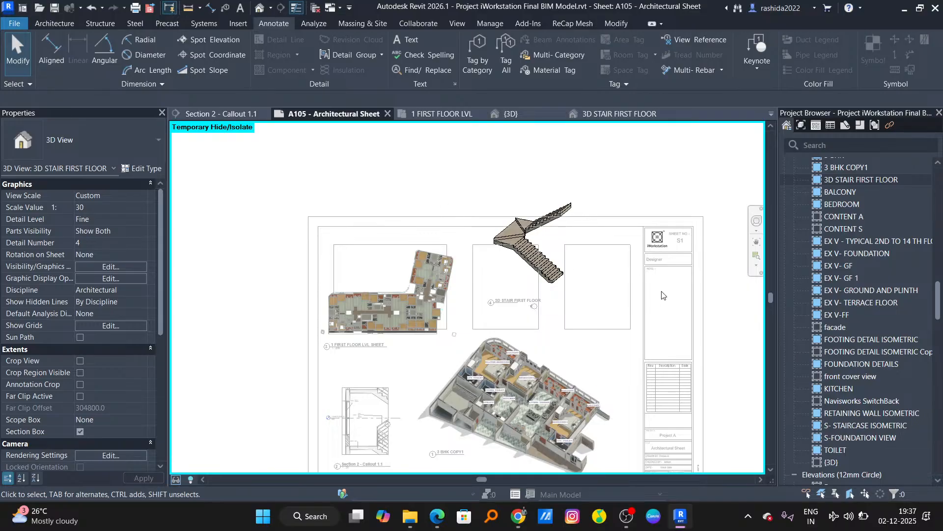
Step: Move the 3D STAIR FIRST FLOOR viewport down over the sheet's middle frame, aligning its title with the floor plan title
{"action": "left_click", "coordinate": [551, 240]}
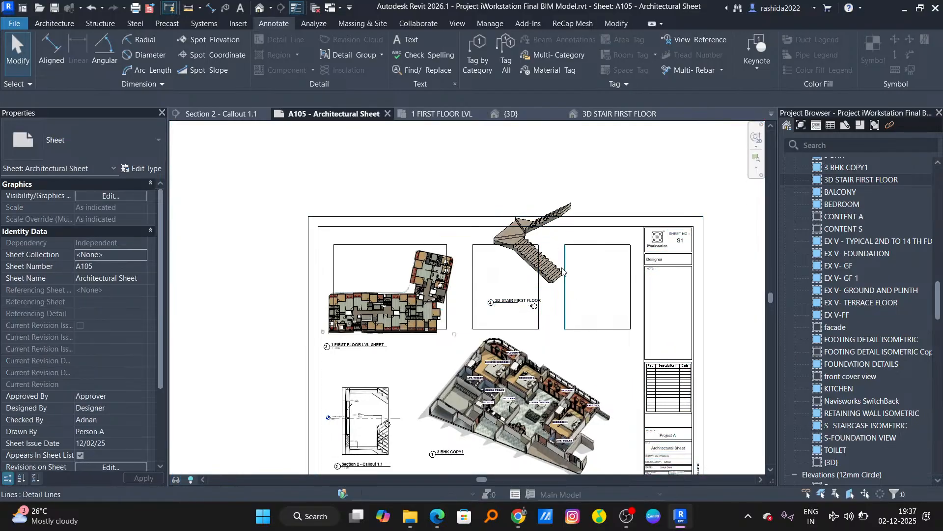
{"action": "left_click", "coordinate": [548, 274]}
{"action": "left_click_drag", "start_coordinate": [535, 305], "coordinate": [508, 324]}
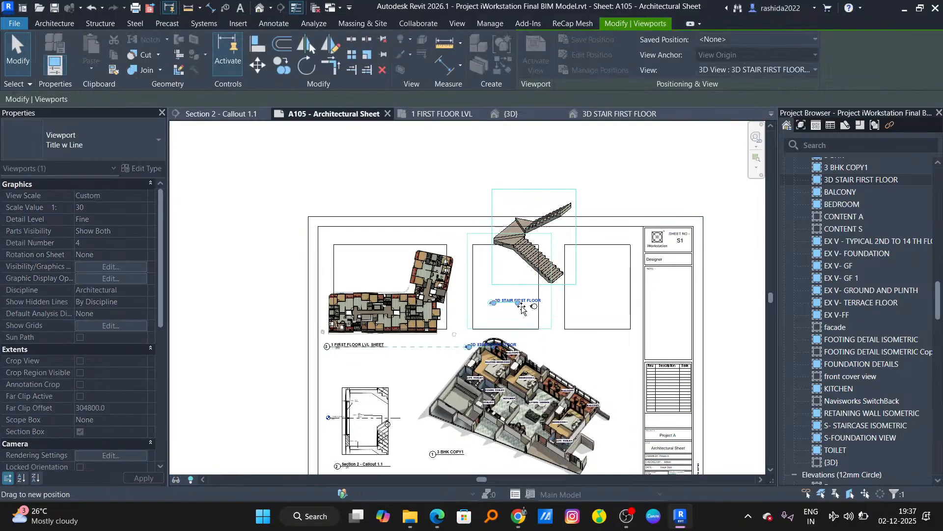
{"action": "scroll", "coordinate": [508, 324], "scroll_direction": "up", "scroll_amount": 2}
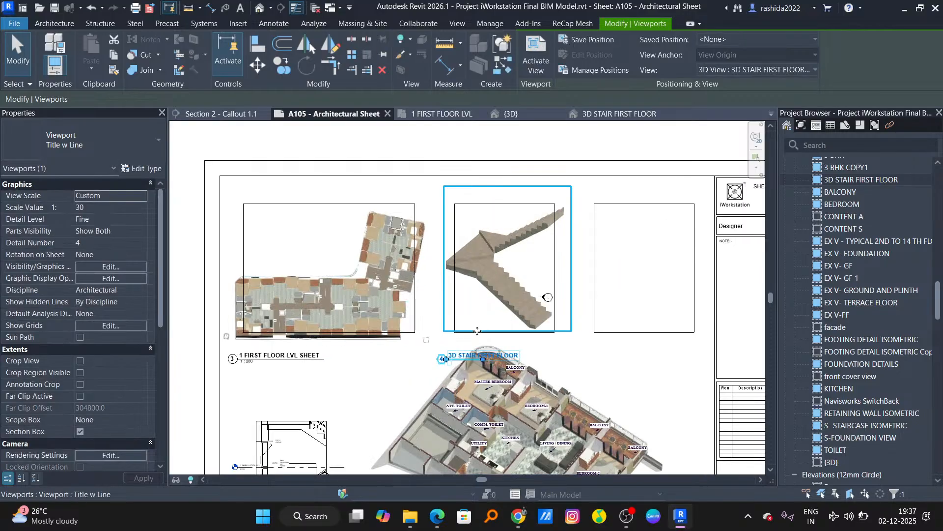
Step: Move the 3D STAIR FIRST FLOOR view title up beside the lower end of the stair flight
{"action": "left_click", "coordinate": [376, 393]}
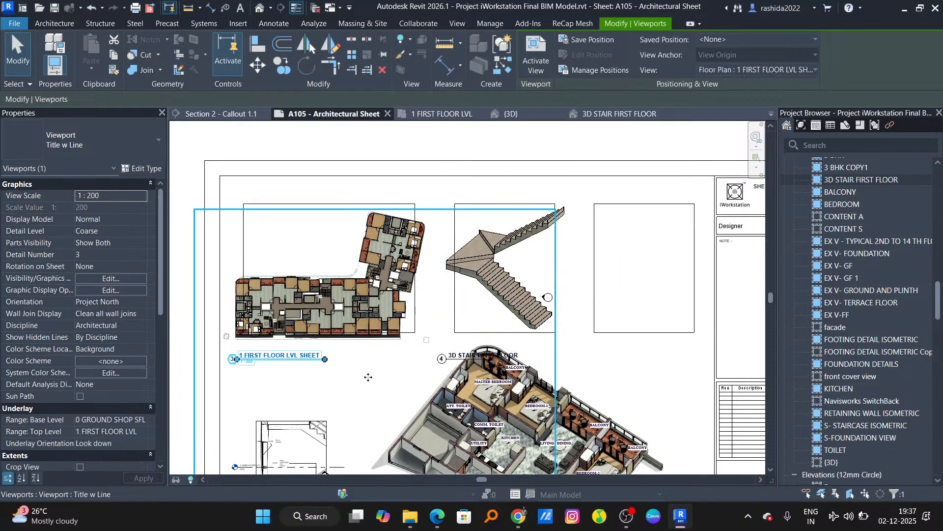
{"action": "left_click", "coordinate": [611, 367]}
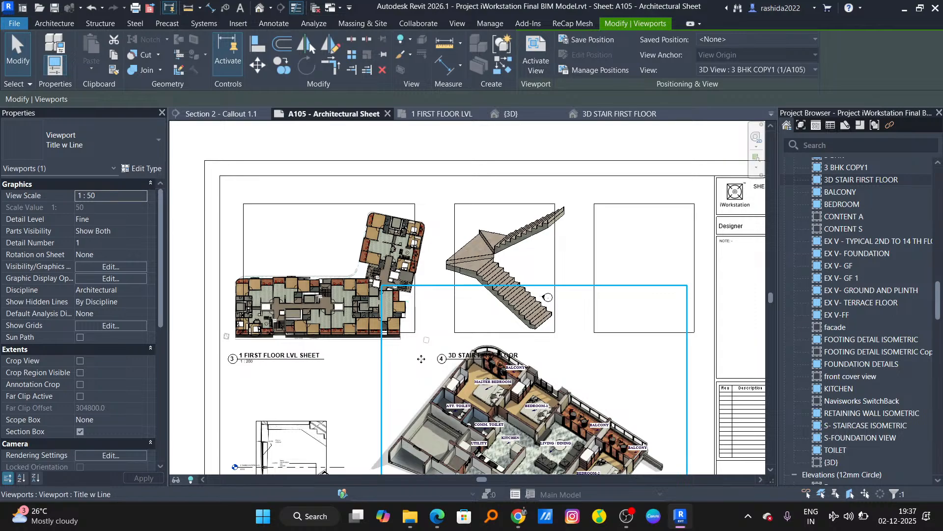
{"action": "left_click", "coordinate": [574, 261]}
{"action": "left_click", "coordinate": [449, 337]}
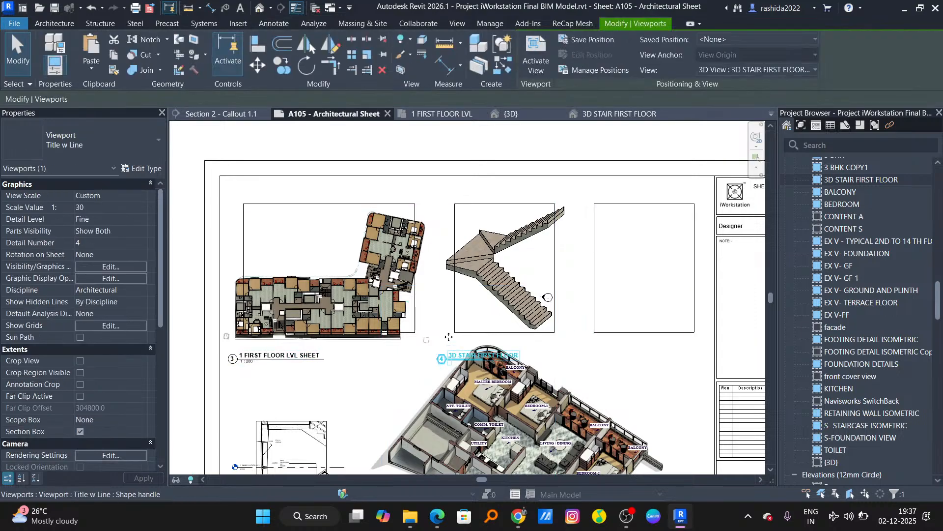
{"action": "left_click_drag", "start_coordinate": [449, 337], "coordinate": [448, 304]}
{"action": "key", "text": "Escape"}
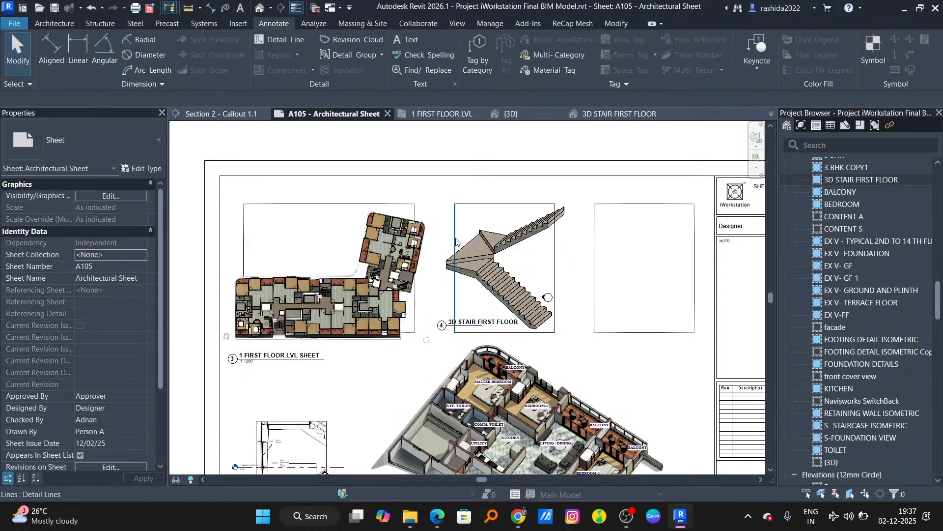
Step: Delete the chain of detail lines forming the rectangular frame around the staircase view
{"action": "key", "text": "Tab"}
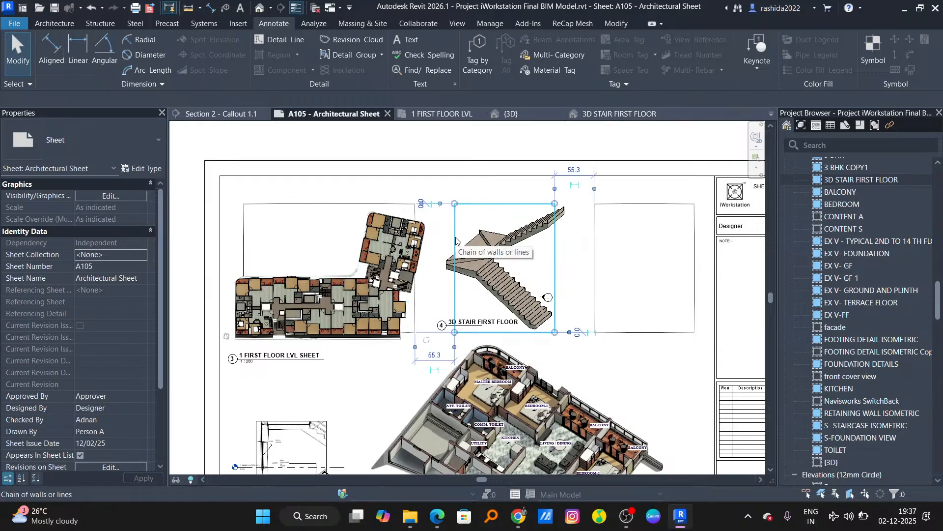
{"action": "left_click", "coordinate": [457, 241]}
{"action": "key", "text": "Escape"}
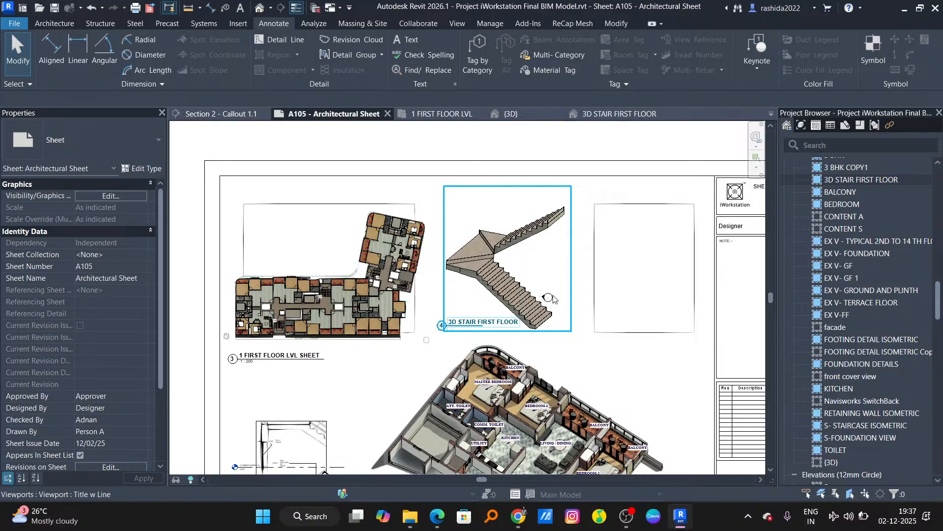
Step: Activate the 3D STAIR FIRST FLOOR viewport, try a higher surface transparency override on the staircase element, and undo it
{"action": "double_click", "coordinate": [556, 301]}
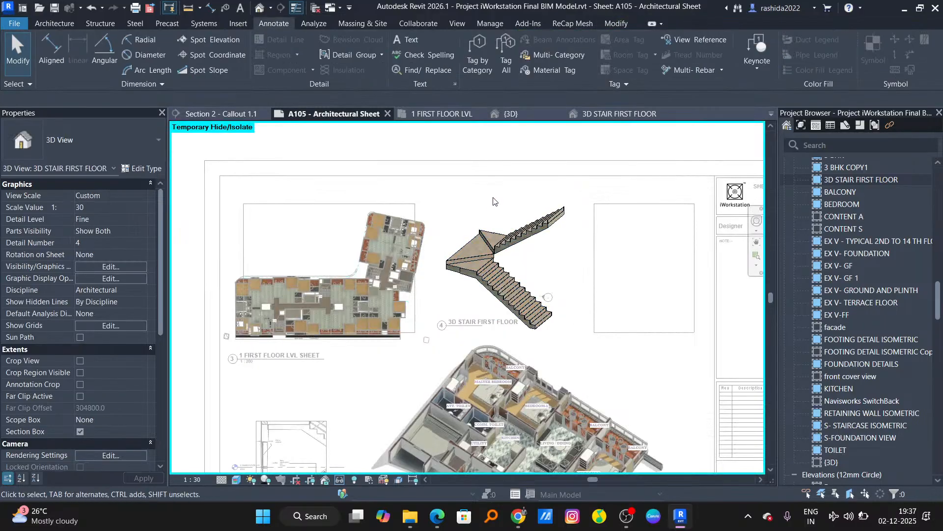
{"action": "scroll", "coordinate": [513, 290], "scroll_direction": "up", "scroll_amount": 3}
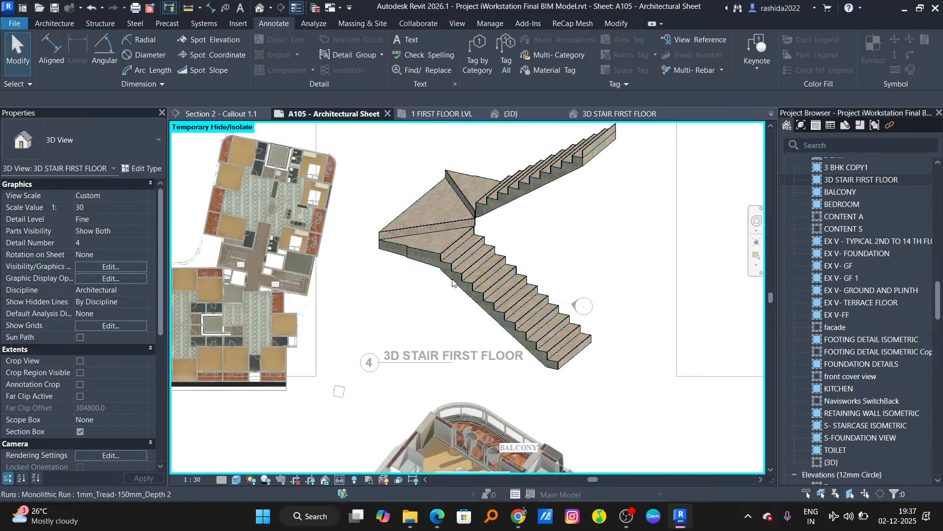
{"action": "scroll", "coordinate": [464, 261], "scroll_direction": "up", "scroll_amount": 2}
{"action": "scroll", "coordinate": [455, 311], "scroll_direction": "down", "scroll_amount": 2}
{"action": "scroll", "coordinate": [497, 293], "scroll_direction": "up", "scroll_amount": 1}
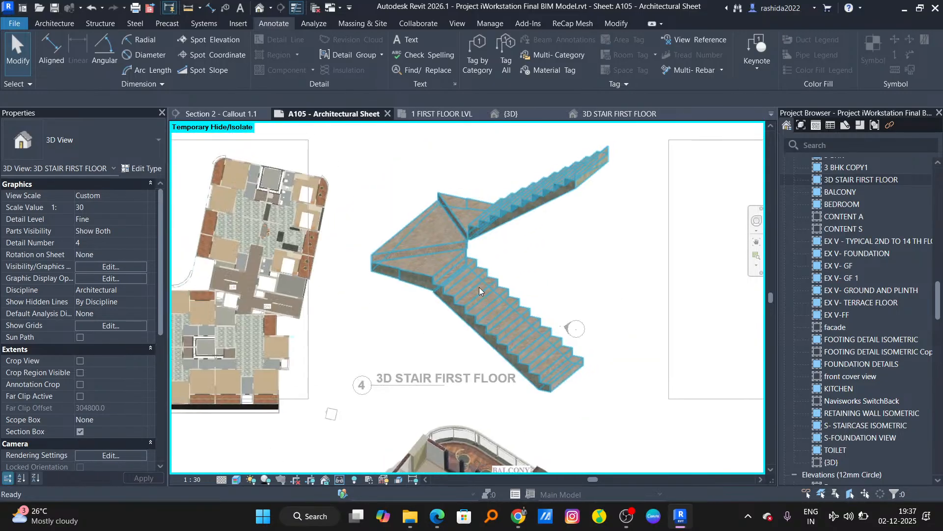
{"action": "left_click", "coordinate": [446, 289]}
{"action": "scroll", "coordinate": [443, 285], "scroll_direction": "up", "scroll_amount": 1}
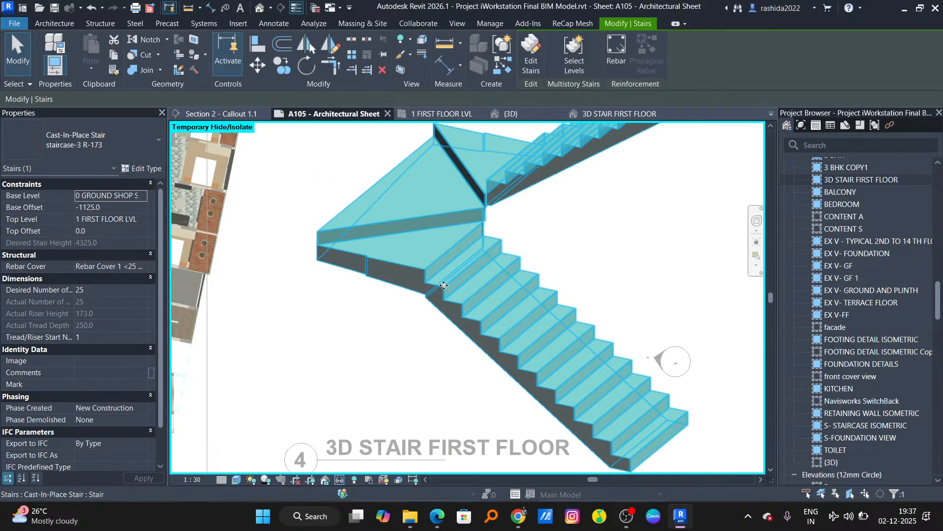
{"action": "right_click", "coordinate": [444, 286]}
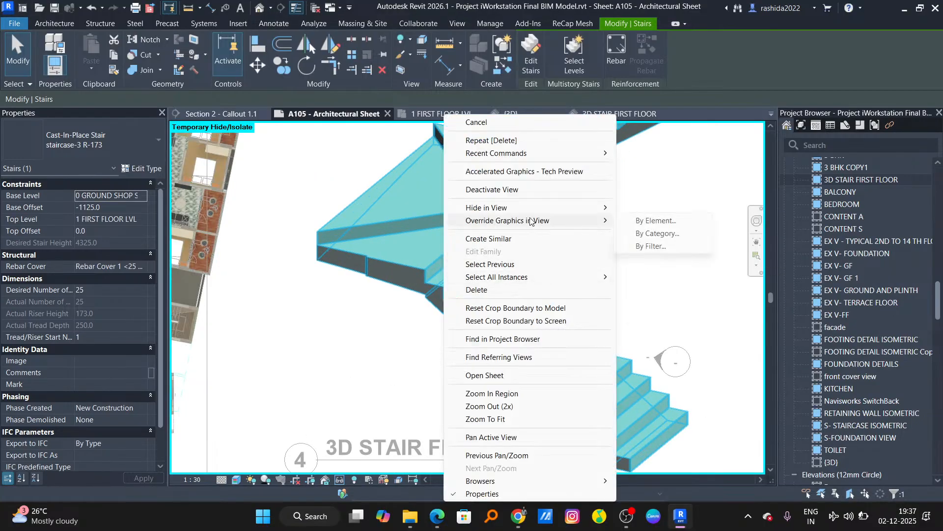
{"action": "key", "text": "Escape"}
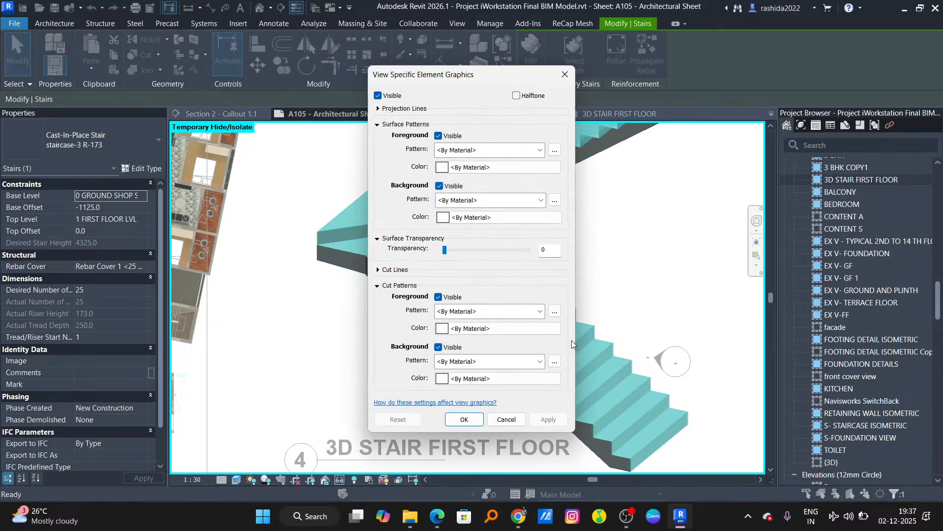
{"action": "left_click_drag", "start_coordinate": [444, 250], "coordinate": [514, 251]}
{"action": "left_click", "coordinate": [464, 419]}
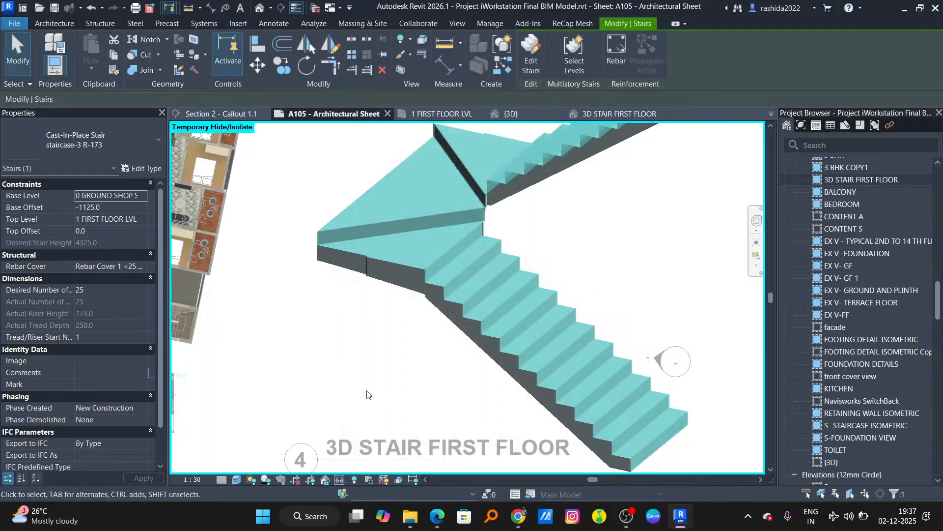
{"action": "left_click", "coordinate": [421, 346]}
{"action": "scroll", "coordinate": [420, 345], "scroll_direction": "down", "scroll_amount": 3}
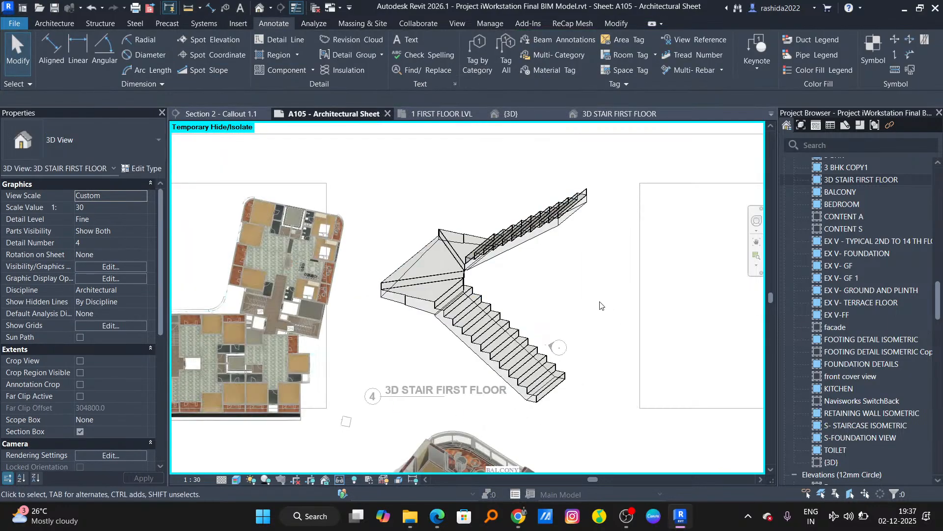
{"action": "scroll", "coordinate": [554, 344], "scroll_direction": "up", "scroll_amount": 3}
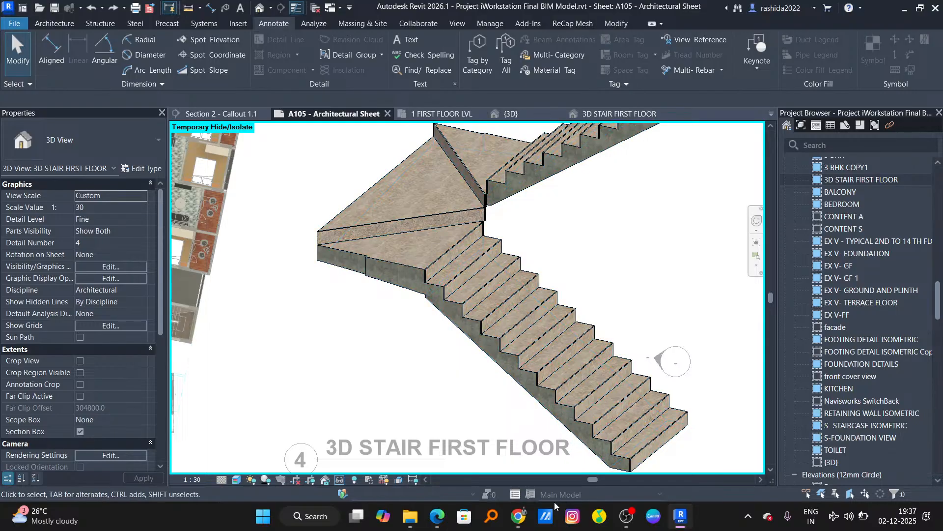
Step: Switch to Chrome and examine the stair reinforcement drawings on page 8 of the sample portfolio PDF
{"action": "left_click", "coordinate": [529, 526]}
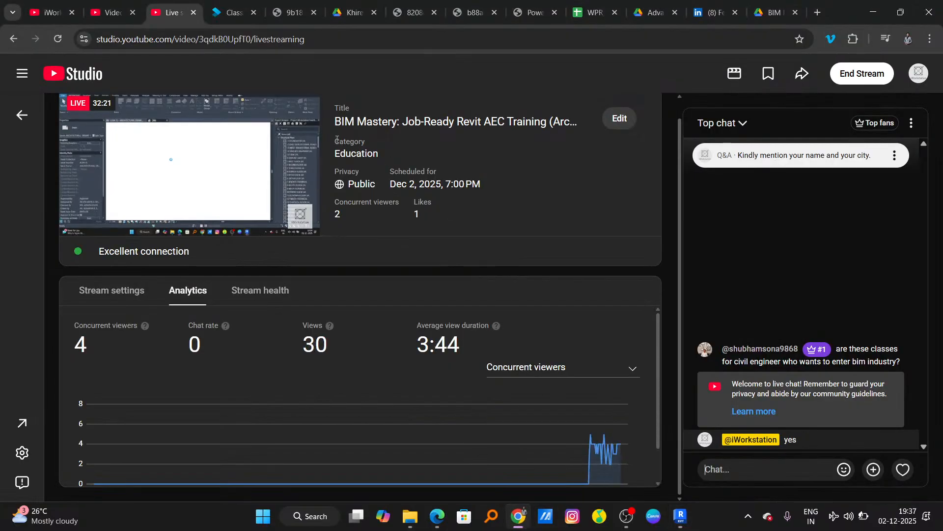
{"action": "left_click", "coordinate": [410, 12]}
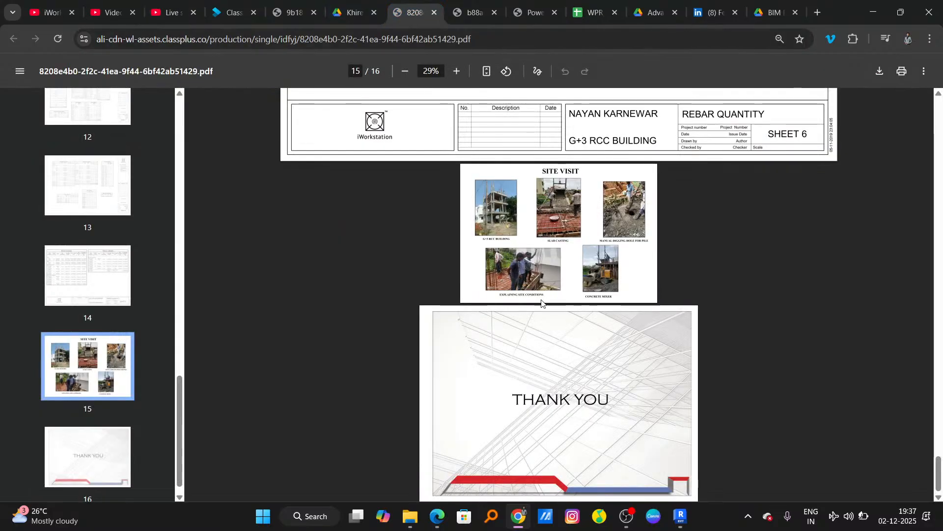
{"action": "scroll", "coordinate": [541, 284], "scroll_direction": "up", "scroll_amount": 1}
{"action": "scroll", "coordinate": [542, 284], "scroll_direction": "up", "scroll_amount": 7}
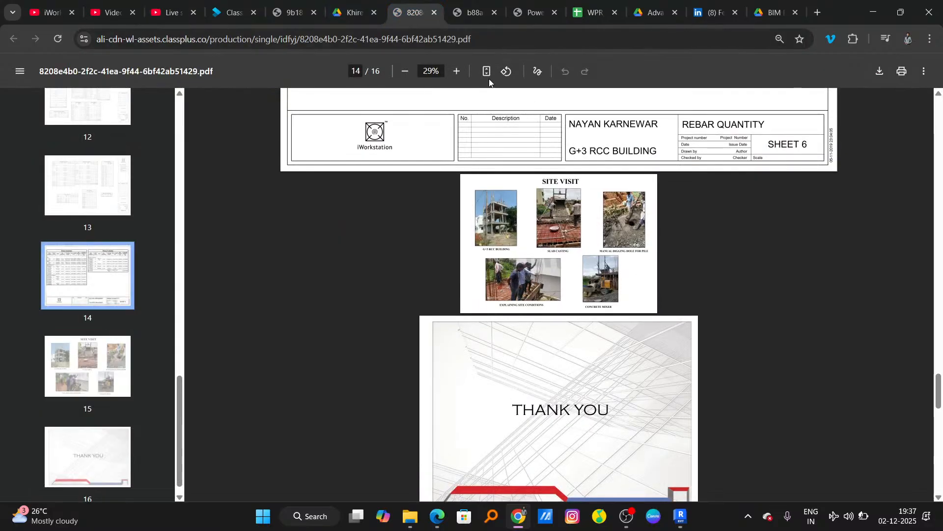
{"action": "scroll", "coordinate": [555, 226], "scroll_direction": "up", "scroll_amount": 6}
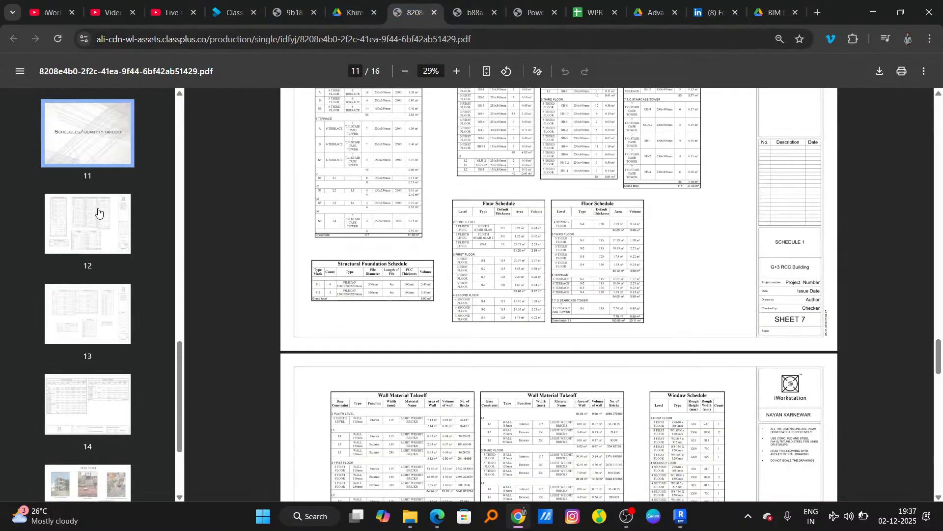
{"action": "scroll", "coordinate": [90, 331], "scroll_direction": "up", "scroll_amount": 7}
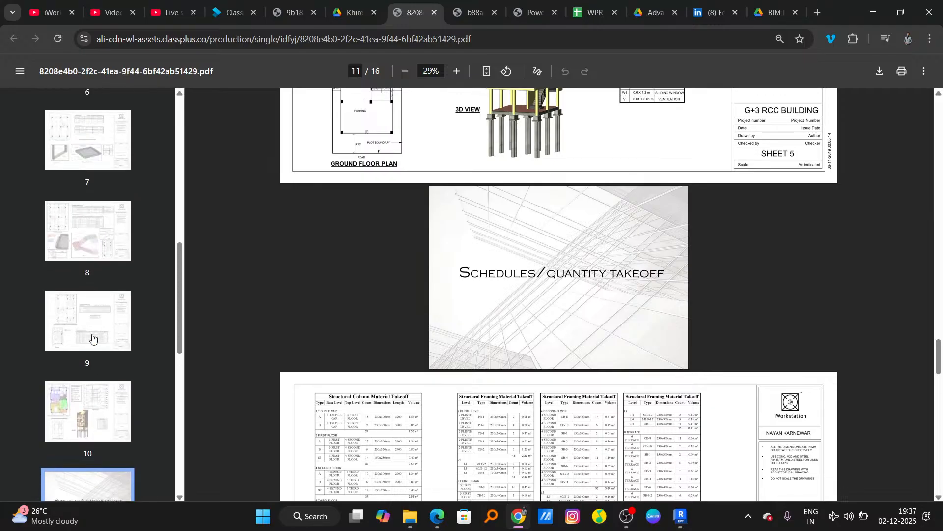
{"action": "left_click", "coordinate": [95, 230]}
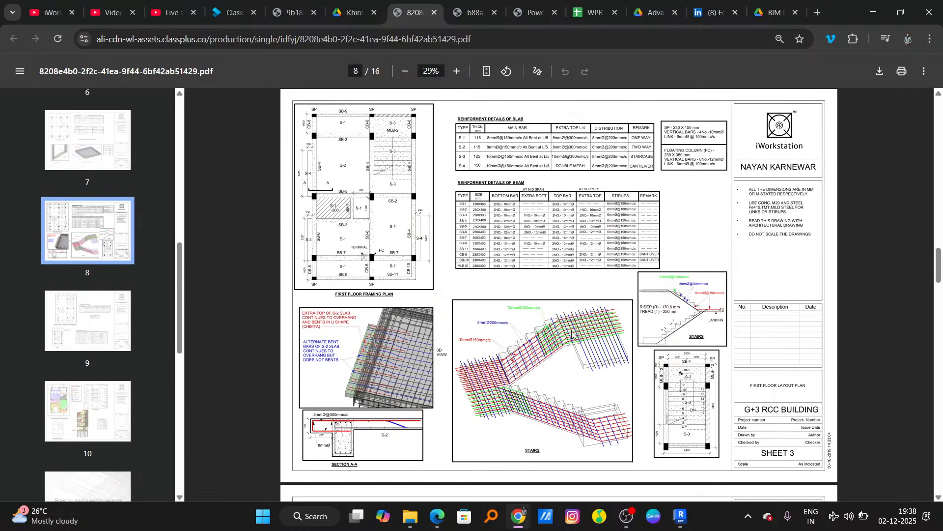
{"action": "scroll", "coordinate": [547, 393], "scroll_direction": "up", "scroll_amount": 4, "text": "ctrl"}
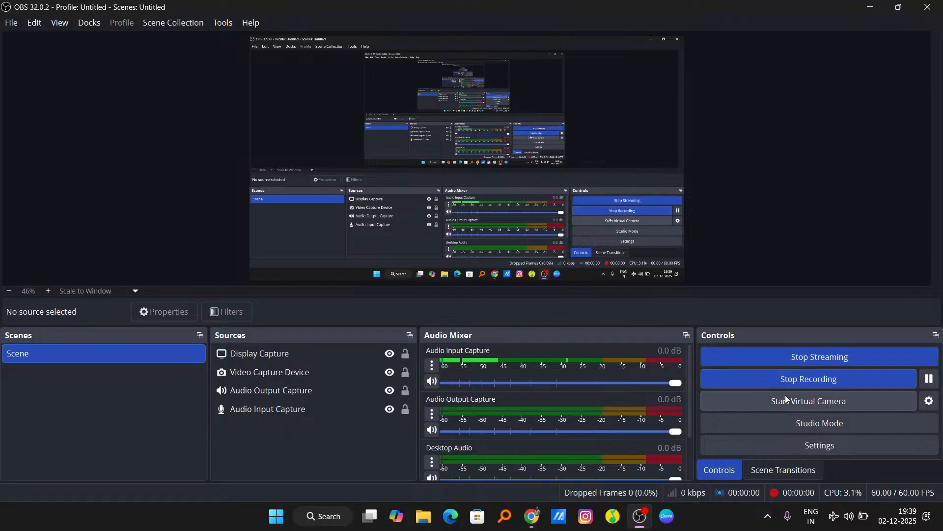
Step: Dismiss the OBS and Razer windows and return to the sample portfolio PDF in Chrome
{"action": "left_click", "coordinate": [863, 12]}
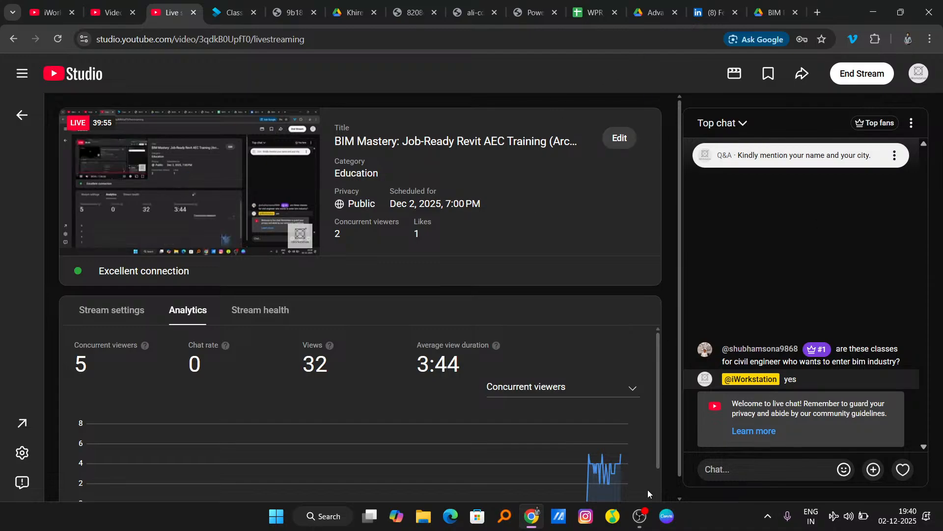
{"action": "left_click", "coordinate": [561, 517]}
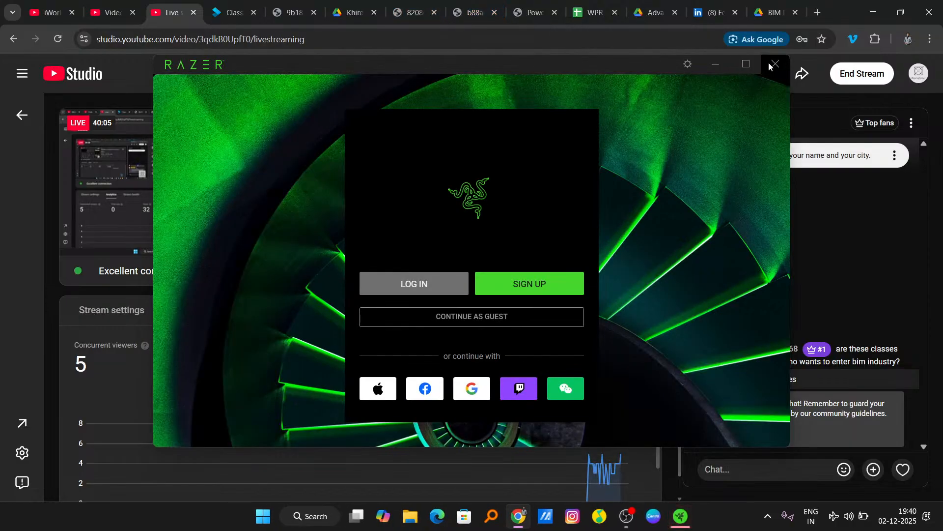
{"action": "left_click", "coordinate": [770, 66]}
{"action": "left_click", "coordinate": [405, 19]}
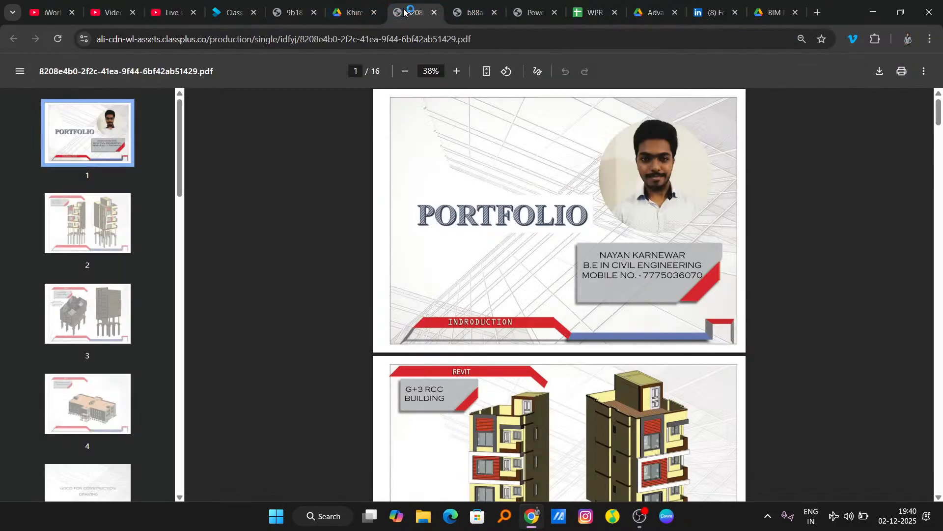
Step: Go to page 8 of the sample portfolio PDF and examine the slab overhang, Section A-A and stair reinforcement details
{"action": "scroll", "coordinate": [101, 263], "scroll_direction": "down", "scroll_amount": 6}
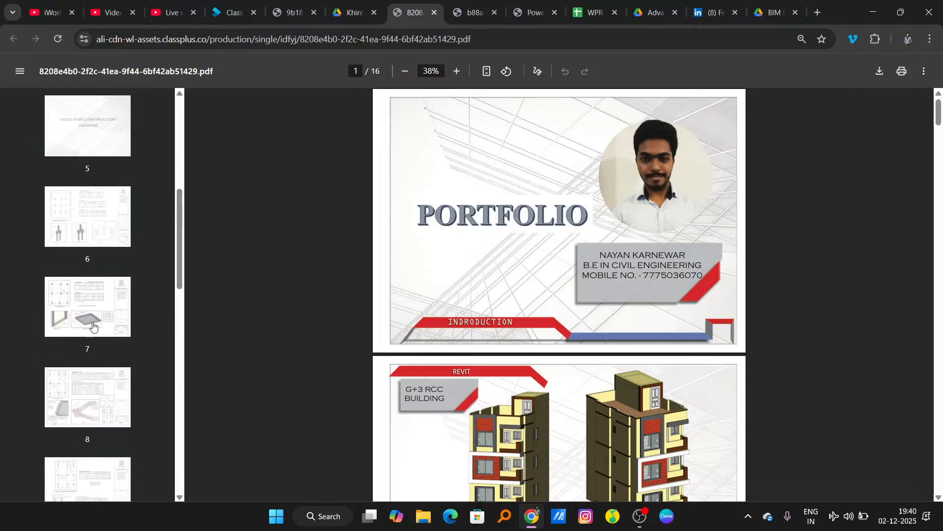
{"action": "left_click", "coordinate": [87, 403]}
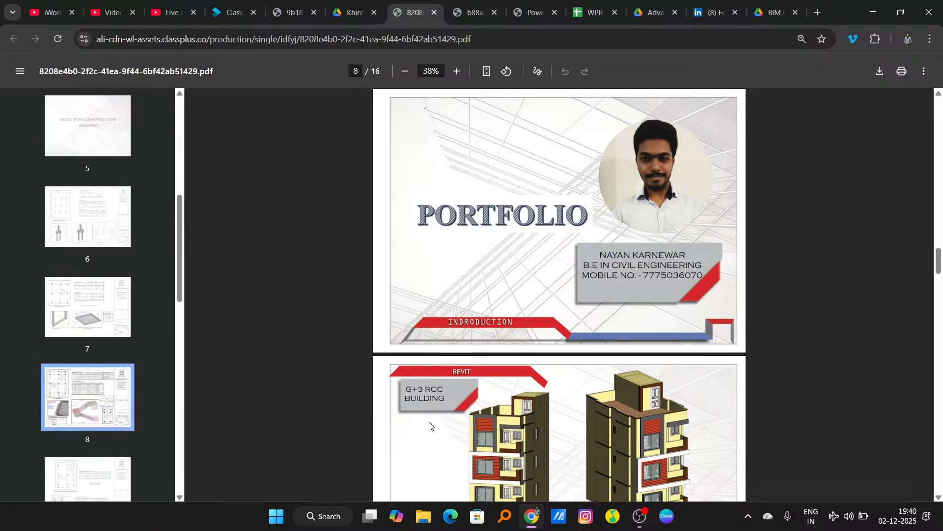
{"action": "scroll", "coordinate": [259, 336], "scroll_direction": "down", "scroll_amount": 3}
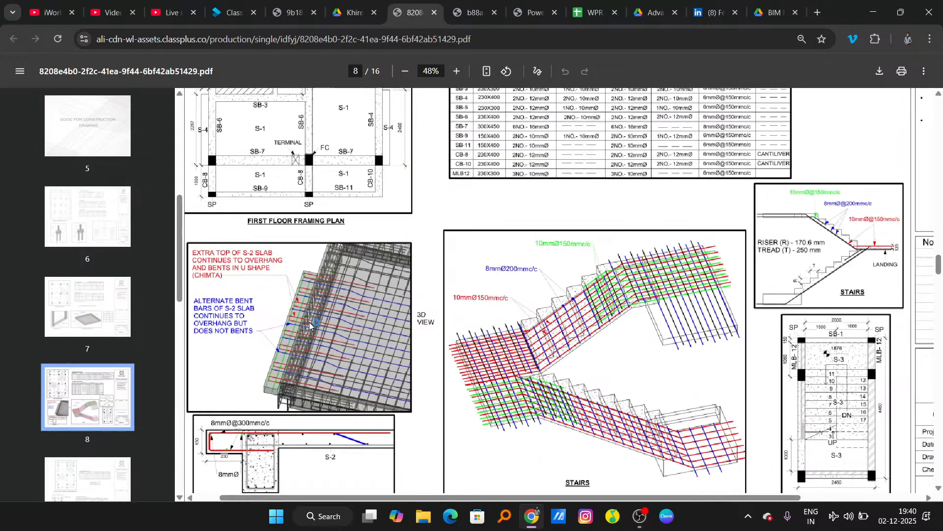
{"action": "scroll", "coordinate": [310, 325], "scroll_direction": "up", "scroll_amount": 3, "text": "ctrl"}
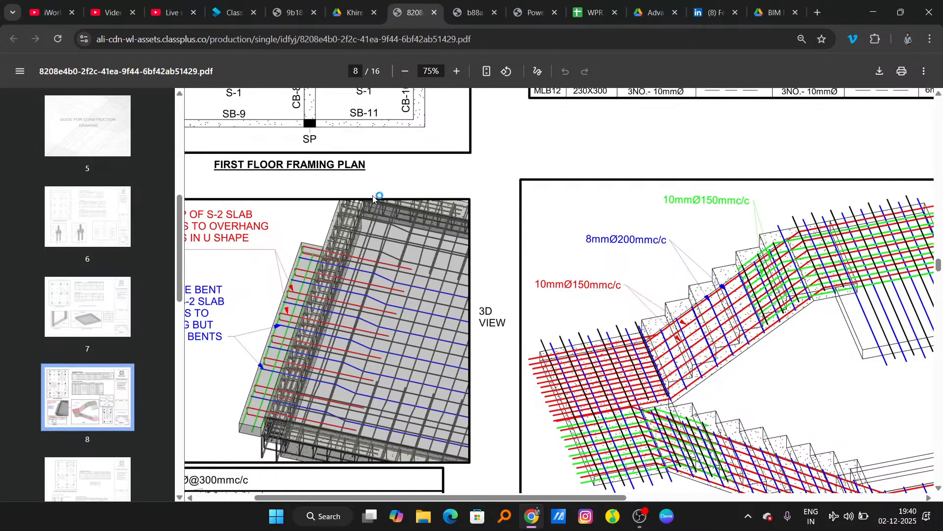
{"action": "scroll", "coordinate": [366, 388], "scroll_direction": "down", "scroll_amount": 3}
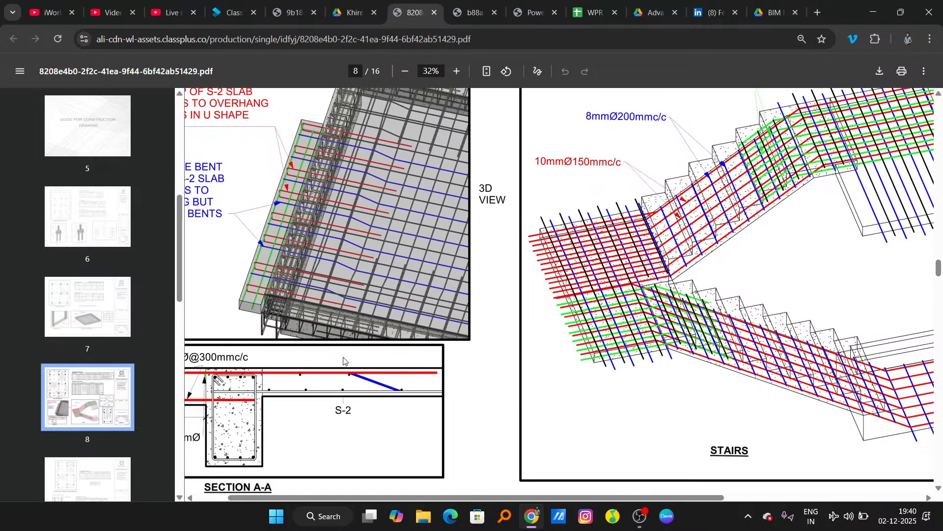
{"action": "scroll", "coordinate": [345, 363], "scroll_direction": "down", "scroll_amount": 3, "text": "ctrl"}
Step: Switch to the YouTube Studio livestream page and close the Razer window covering it to check the live chat
{"action": "left_click", "coordinate": [167, 13]}
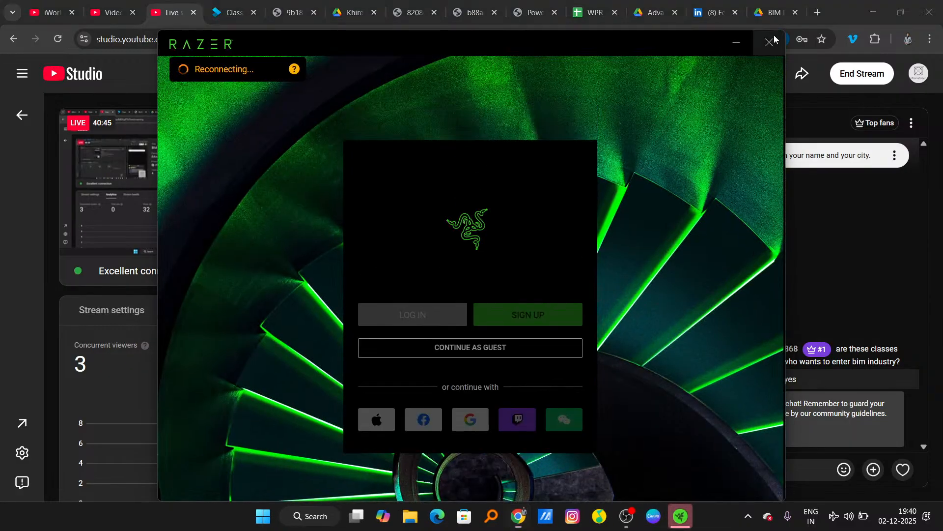
{"action": "left_click", "coordinate": [770, 43]}
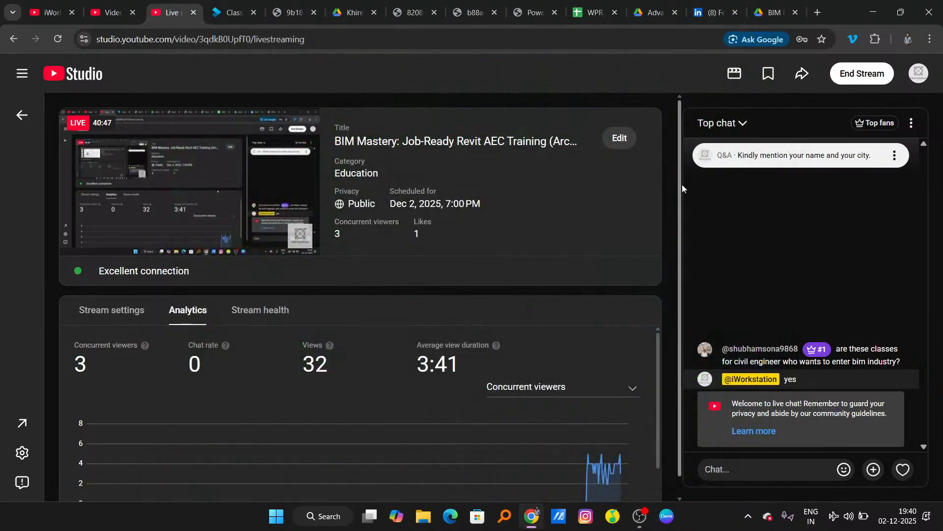